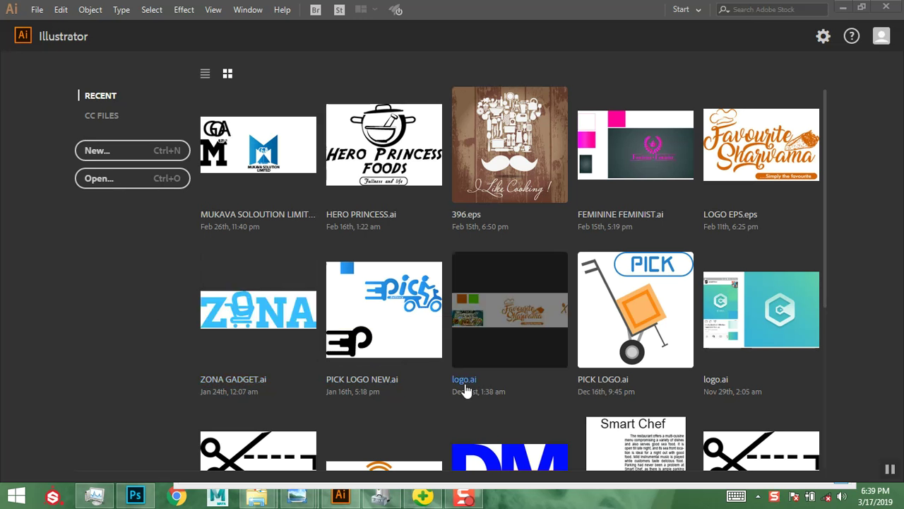
Close both Msl logo images, view the GIDIERRANDS SUN GLARE 3 image as reference, and return to Illustrator.
{"action": "mouse_move", "coordinate": [297, 497]}
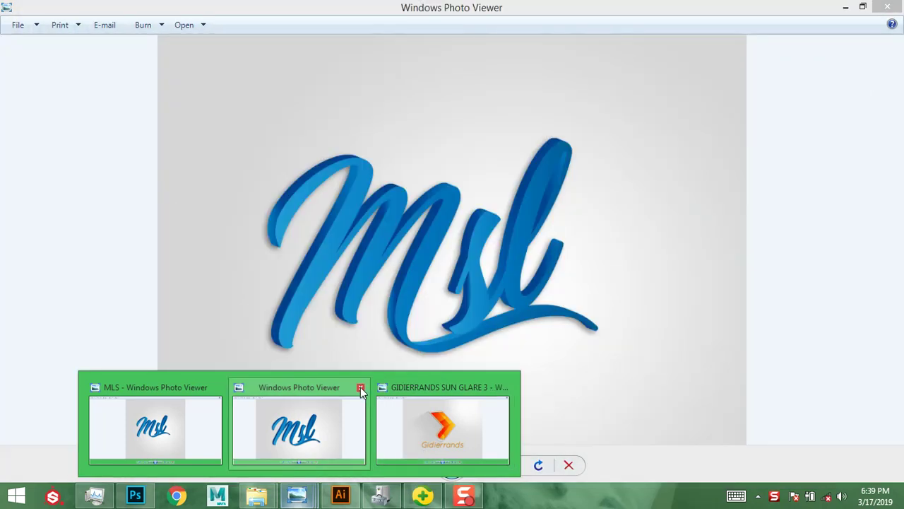
{"action": "left_click", "coordinate": [361, 387]}
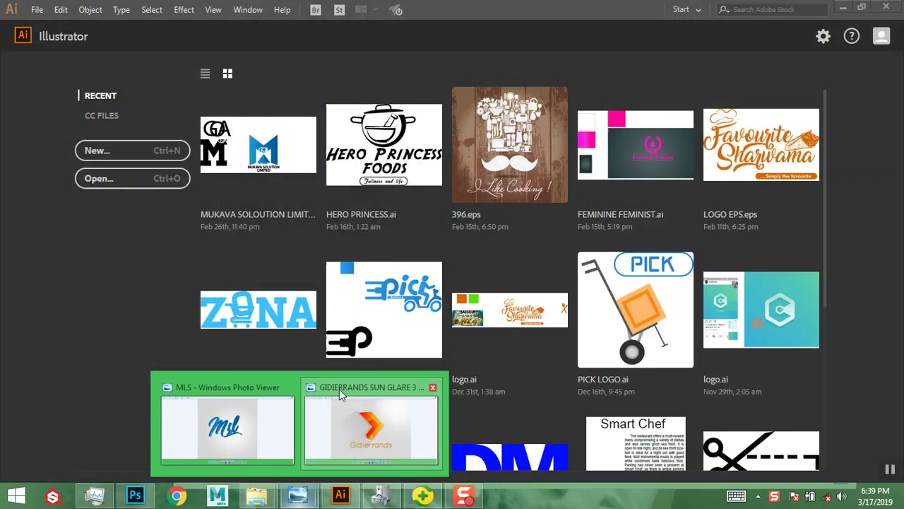
{"action": "left_click", "coordinate": [289, 387]}
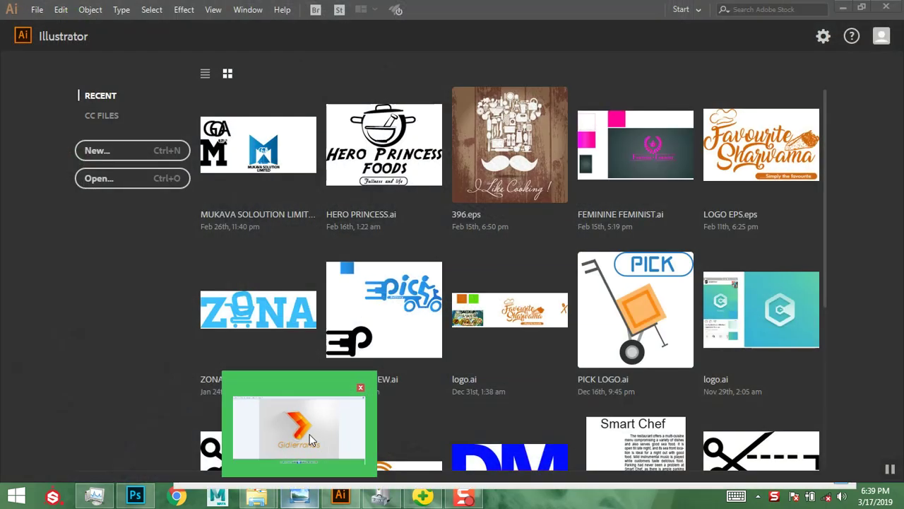
{"action": "left_click", "coordinate": [315, 432]}
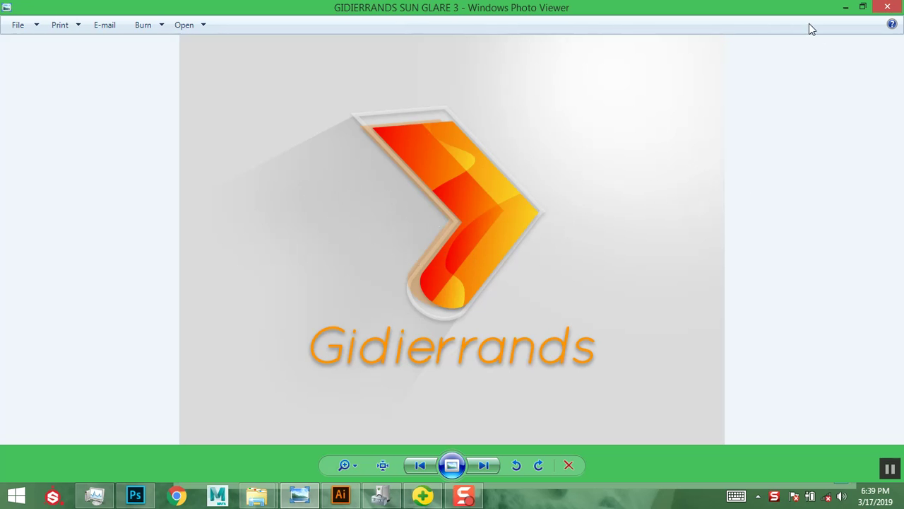
{"action": "left_click", "coordinate": [848, 11]}
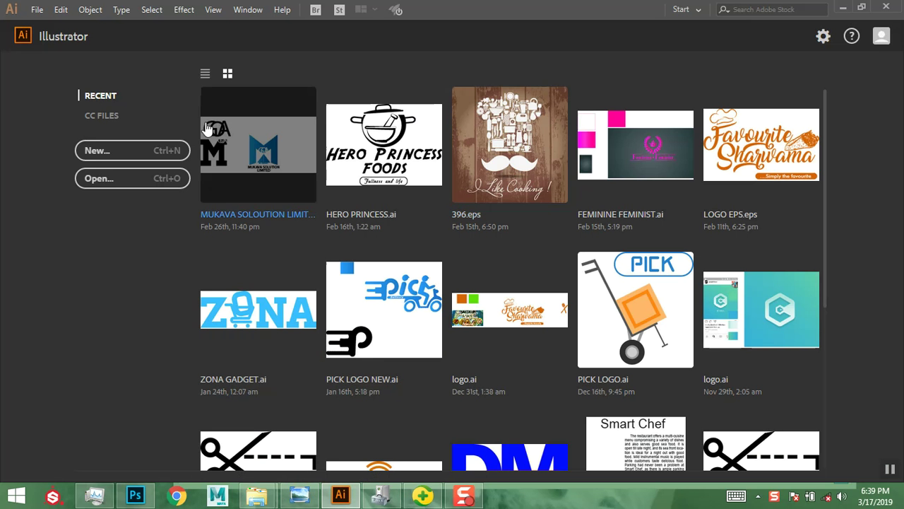
Create a new 2000 x 2000 px RGB document with one artboard and collapse the Character panel.
{"action": "left_click", "coordinate": [132, 154]}
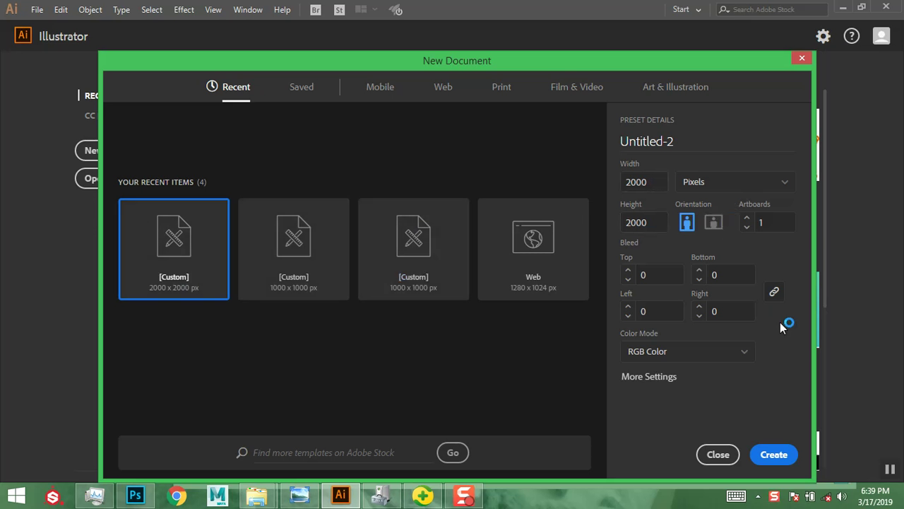
{"action": "left_click", "coordinate": [775, 455]}
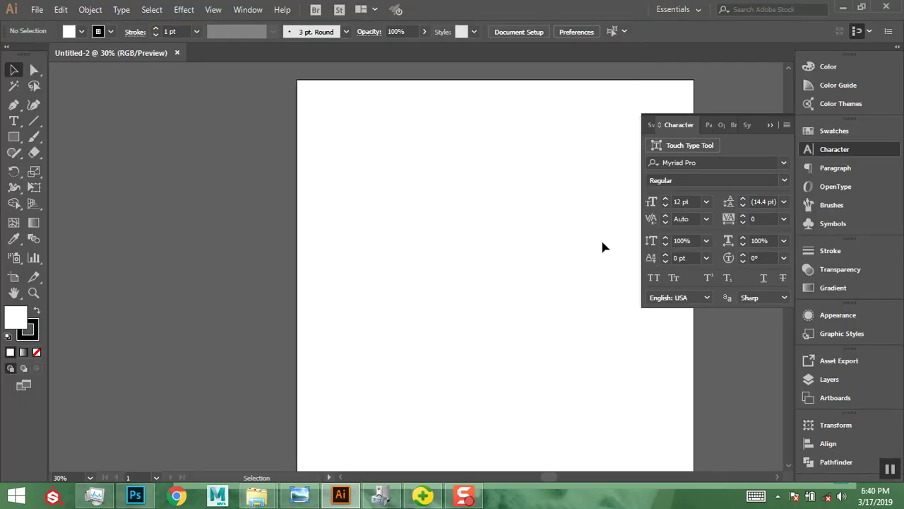
{"action": "left_click", "coordinate": [769, 125]}
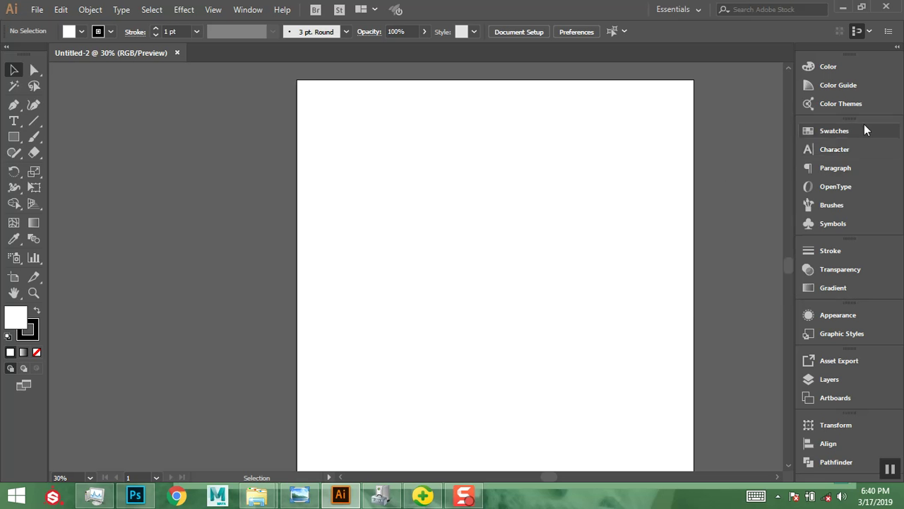
{"action": "left_click", "coordinate": [250, 9]}
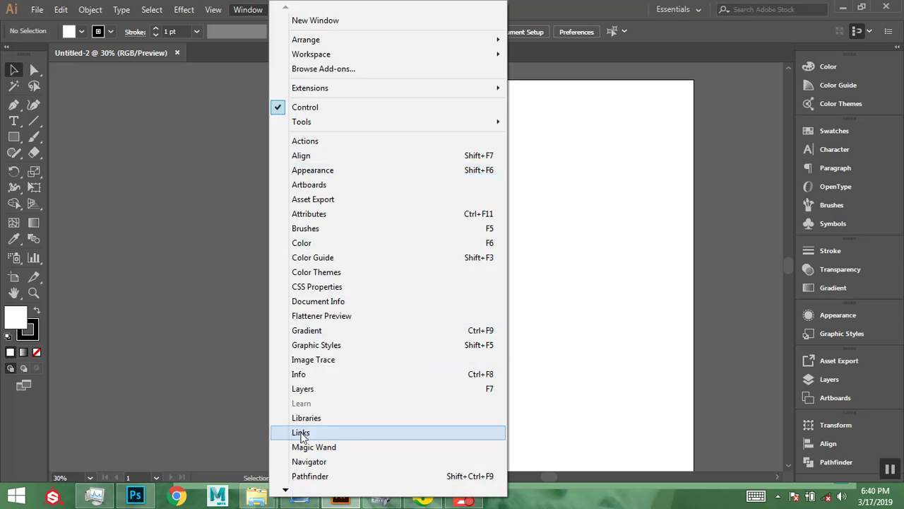
{"action": "mouse_move", "coordinate": [285, 489]}
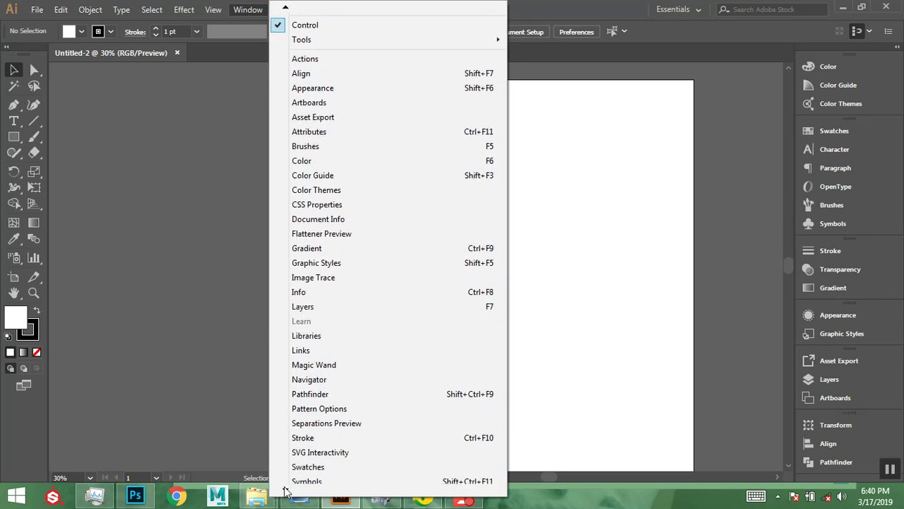
{"action": "left_click", "coordinate": [756, 323]}
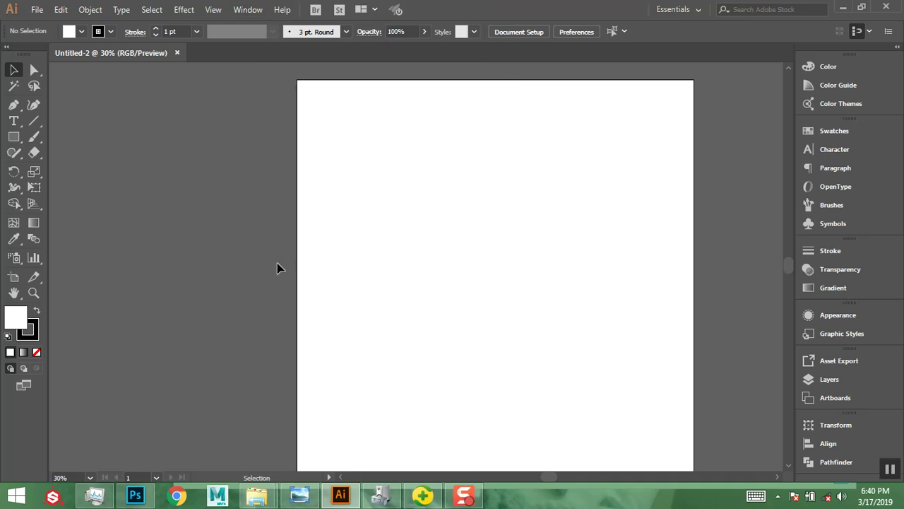
Place the GIDIERRANDS SUN GLARE 3 image from the GIDI LOGOS folder beside the artboard as a linked file.
{"action": "key", "text": "space"}
{"action": "key", "text": "ctrl+0"}
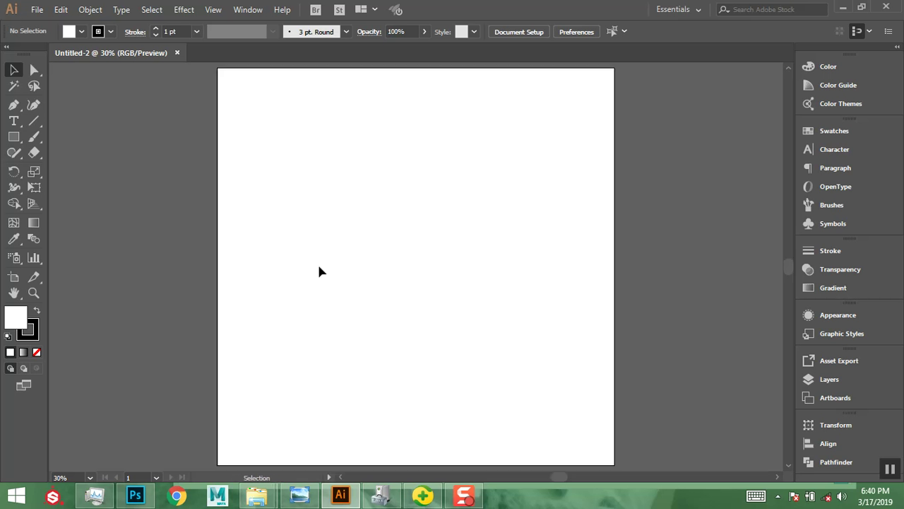
{"action": "mouse_move", "coordinate": [257, 496]}
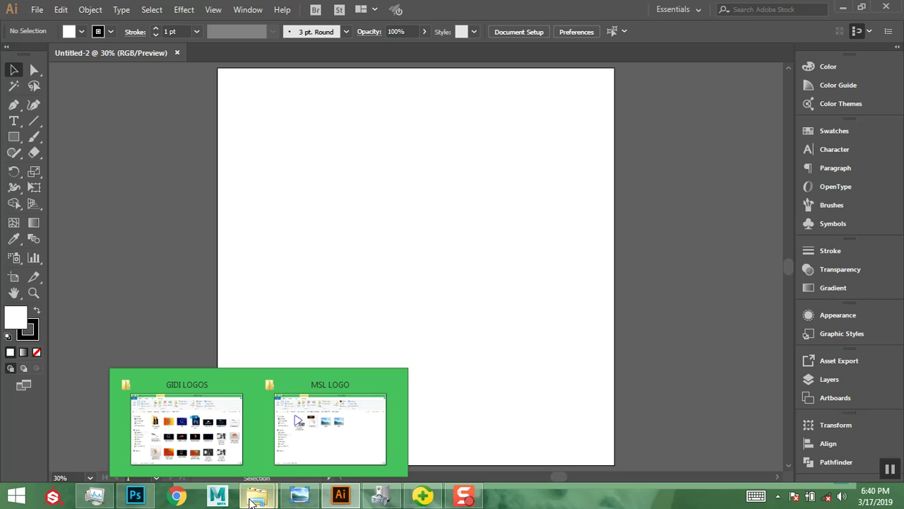
{"action": "left_click", "coordinate": [211, 424]}
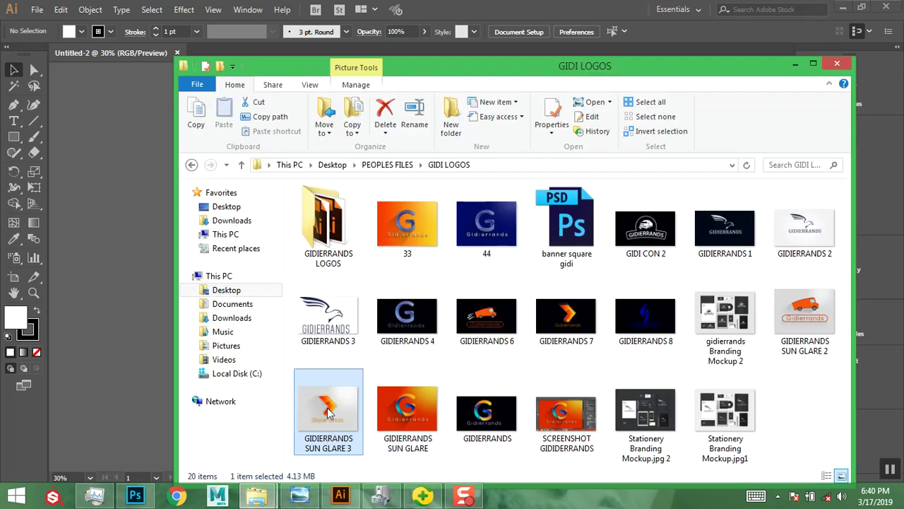
{"action": "left_click_drag", "start_coordinate": [327, 414], "coordinate": [117, 288]}
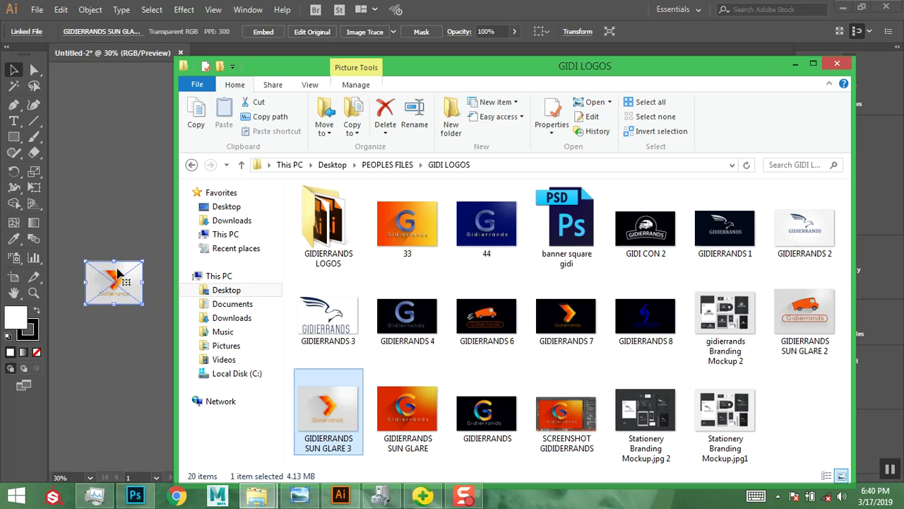
{"action": "left_click", "coordinate": [795, 64]}
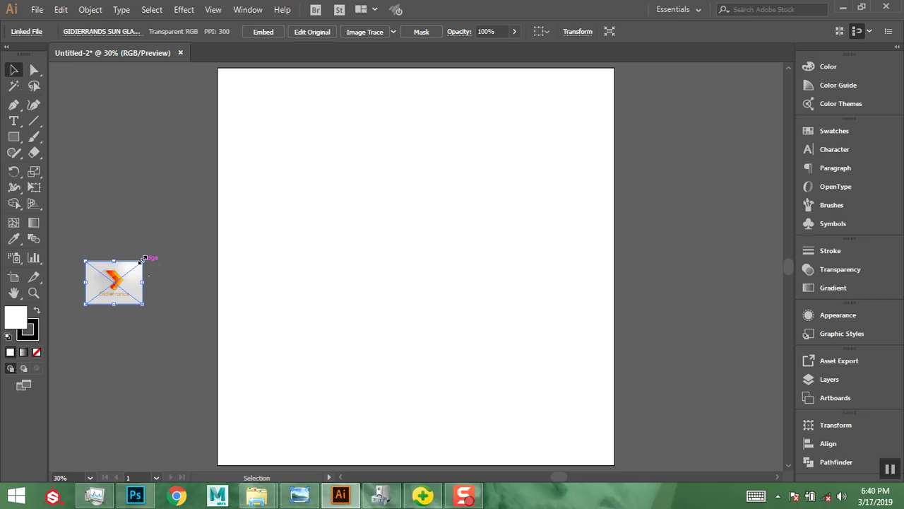
Enlarge the placed logo image proportionally and position it beside the artboard, clear of the drawing area.
{"action": "left_click_drag", "start_coordinate": [142, 259], "coordinate": [258, 119]}
{"action": "key", "text": "space"}
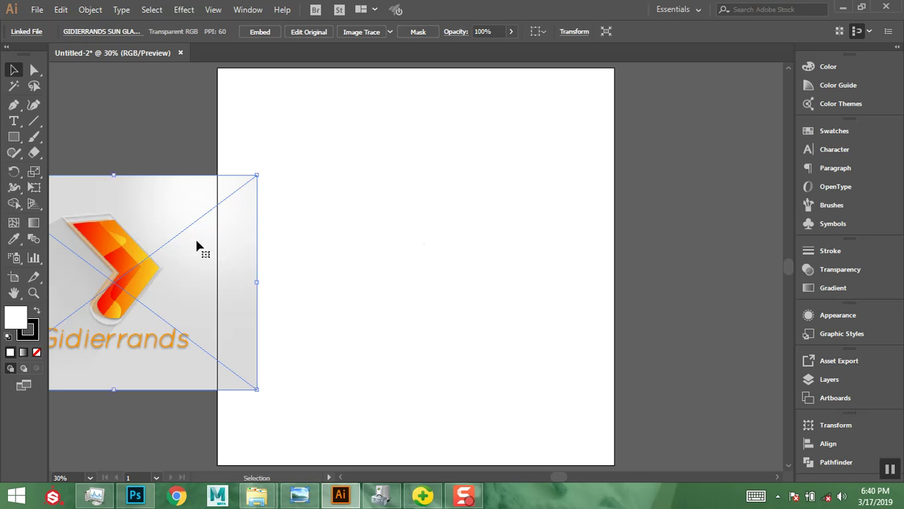
{"action": "left_click_drag", "start_coordinate": [194, 244], "coordinate": [115, 228]}
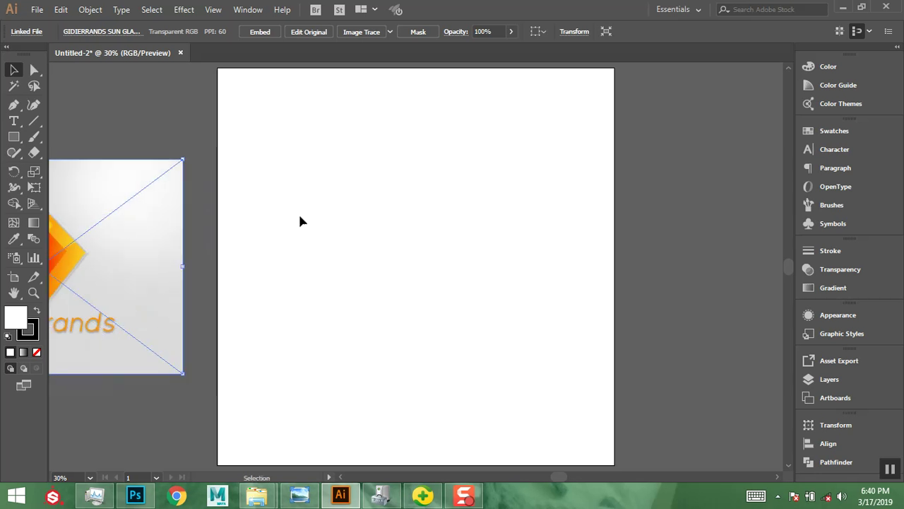
{"action": "key", "text": "space"}
{"action": "left_click_drag", "start_coordinate": [555, 476], "coordinate": [537, 476]}
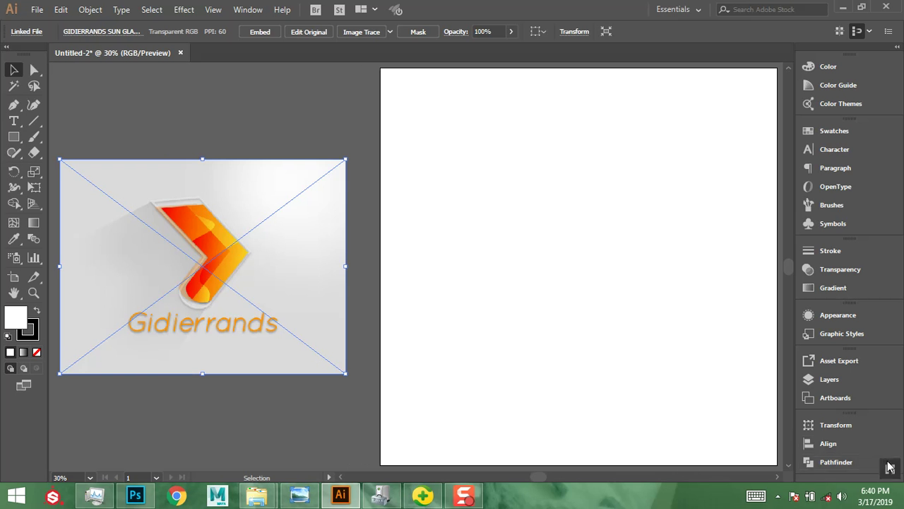
{"action": "left_click", "coordinate": [503, 283]}
{"action": "key", "text": "space"}
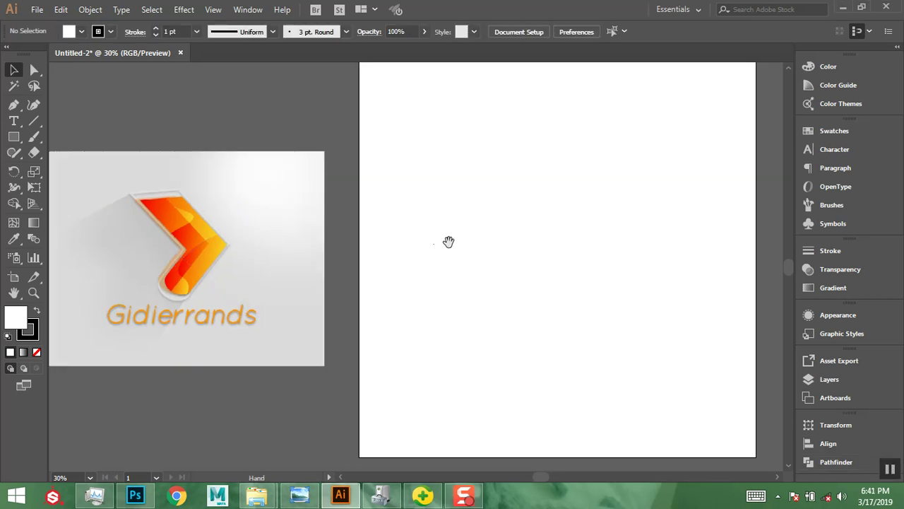
{"action": "mouse_move", "coordinate": [438, 258]}
{"action": "left_mouse_down"}
{"action": "mouse_move", "coordinate": [446, 271]}
{"action": "mouse_move", "coordinate": [479, 268]}
{"action": "mouse_move", "coordinate": [488, 254]}
{"action": "mouse_move", "coordinate": [430, 265]}
{"action": "left_mouse_up"}
{"action": "left_click_drag", "start_coordinate": [266, 291], "coordinate": [291, 288]}
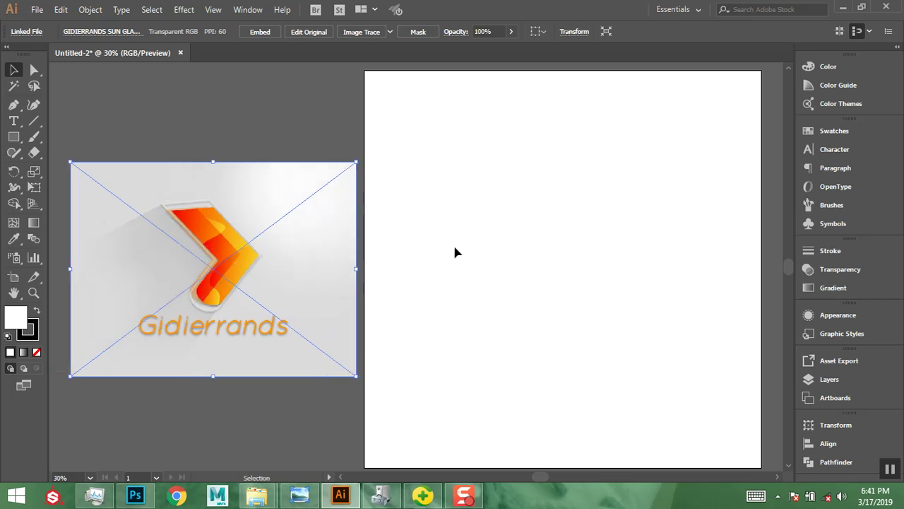
{"action": "left_click", "coordinate": [14, 137]}
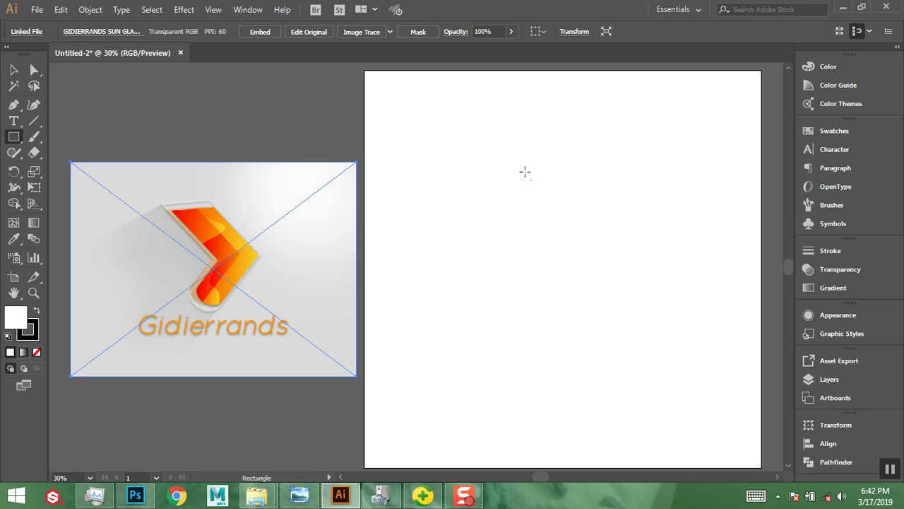
{"action": "left_click_drag", "start_coordinate": [510, 165], "coordinate": [568, 269]}
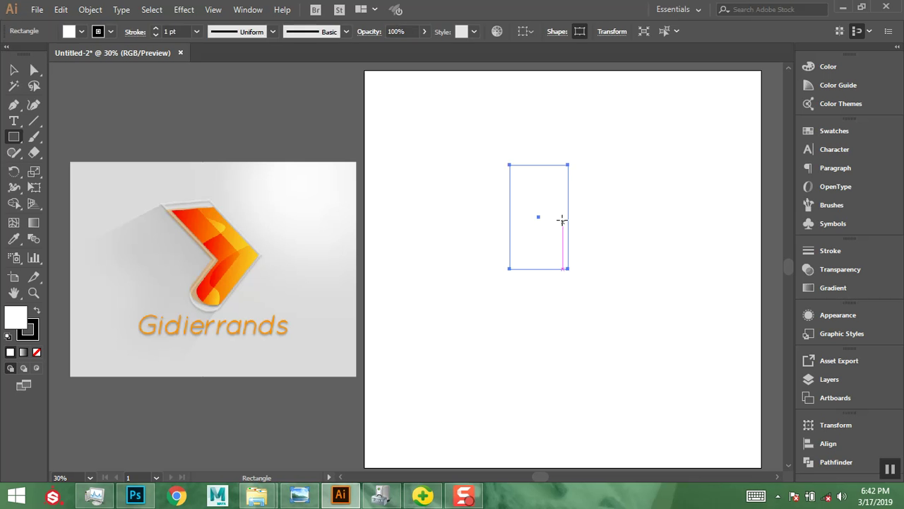
{"action": "left_click", "coordinate": [14, 69]}
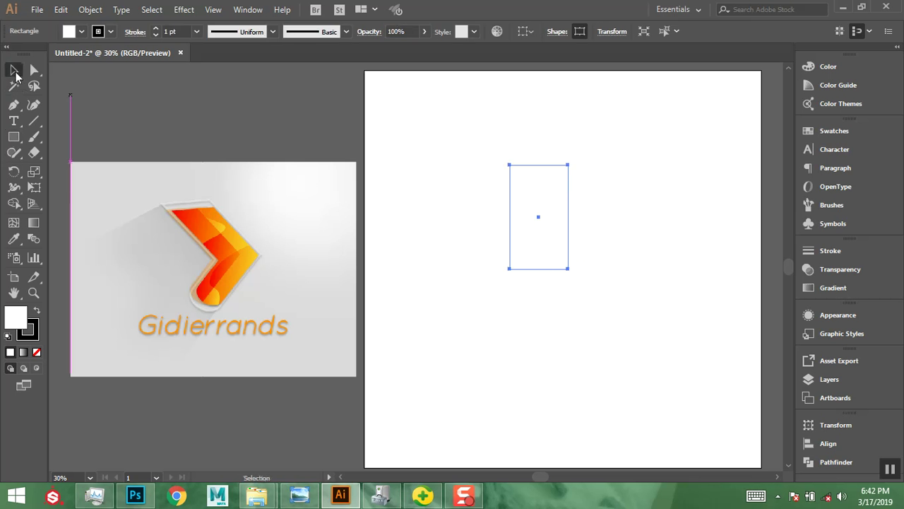
{"action": "left_click", "coordinate": [406, 171]}
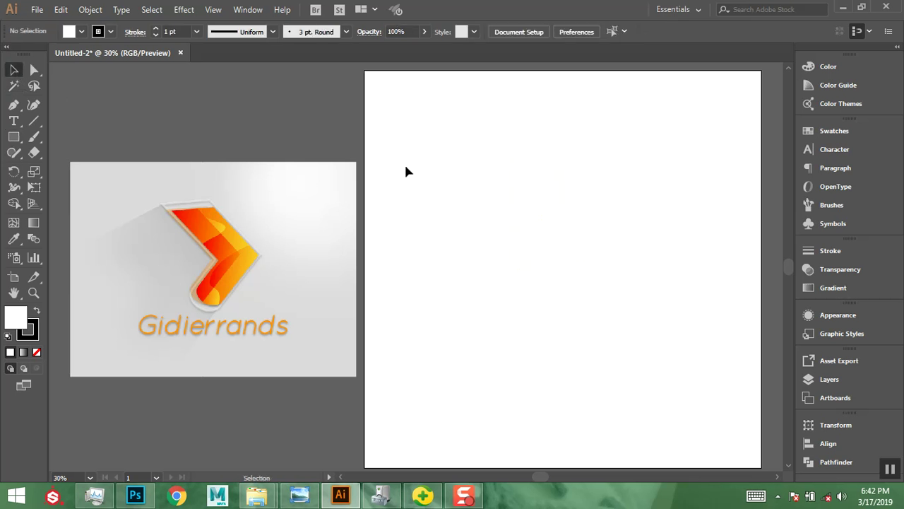
Create a 1000 x 1000 px square on the artboard with the Rectangle tool by entering exact dimensions.
{"action": "left_click", "coordinate": [14, 136]}
{"action": "left_click", "coordinate": [510, 189]}
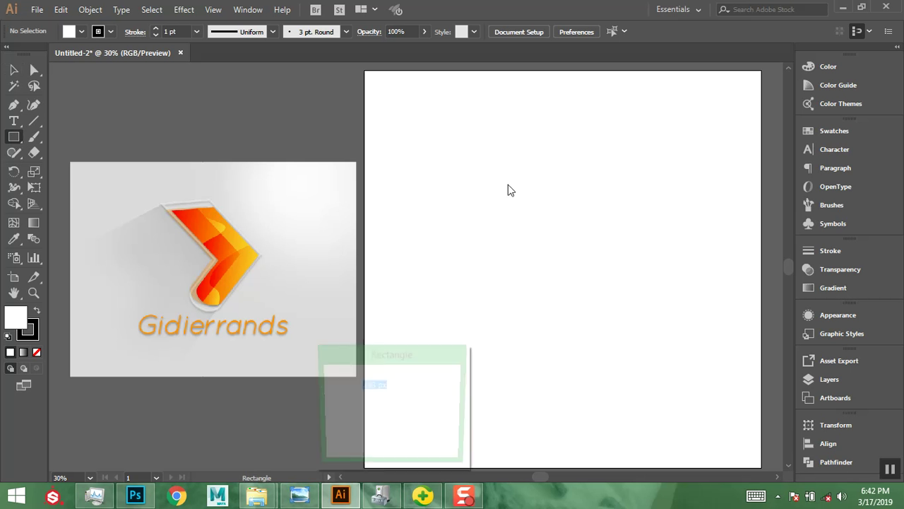
{"action": "left_click_drag", "start_coordinate": [403, 356], "coordinate": [529, 225]}
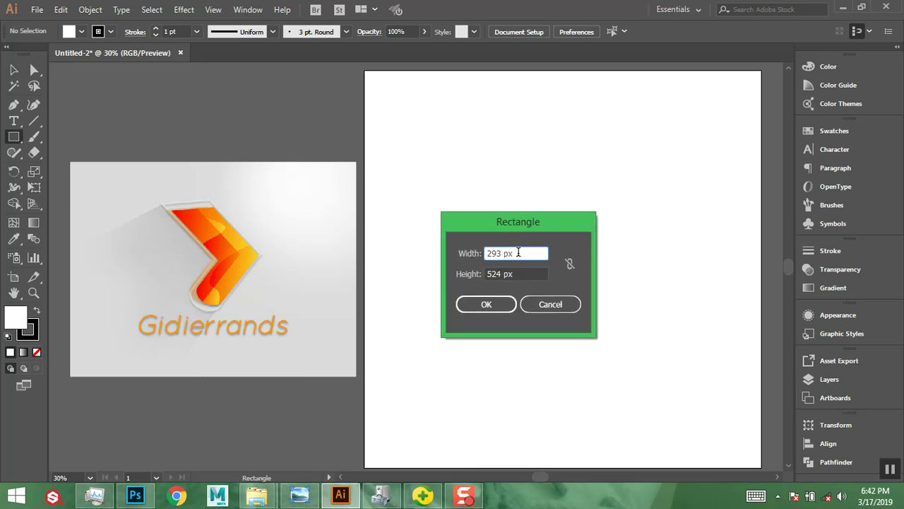
{"action": "type", "text": "1000"}
{"action": "key", "text": "Tab"}
{"action": "type", "text": "10"}
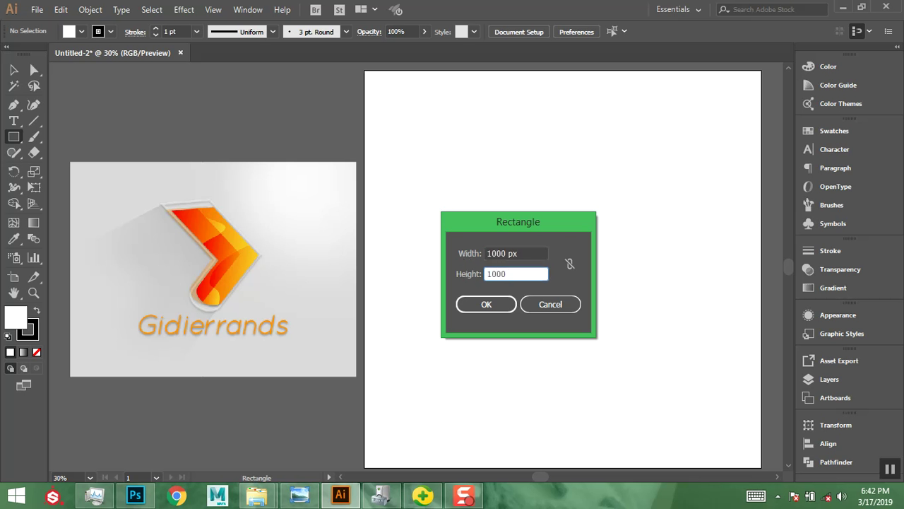
{"action": "left_click", "coordinate": [496, 308]}
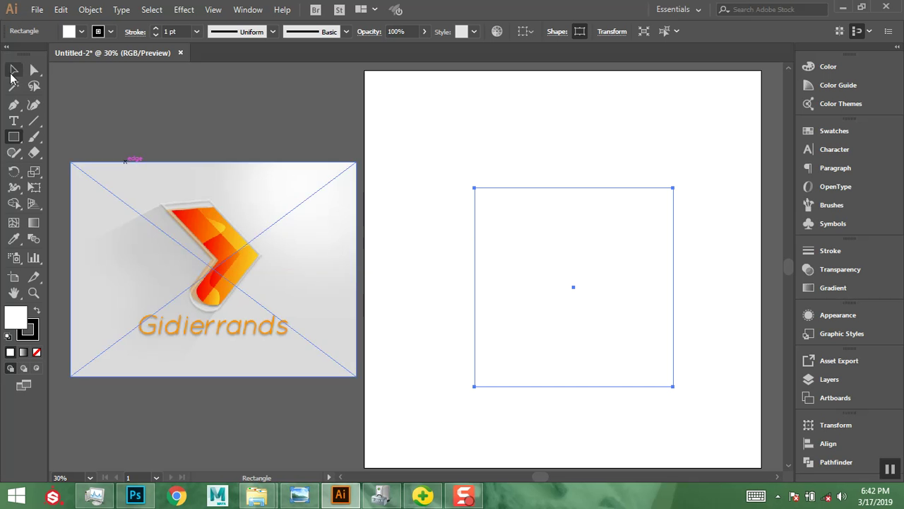
Fill the 1000 x 1000 px square with red.
{"action": "left_click", "coordinate": [12, 71]}
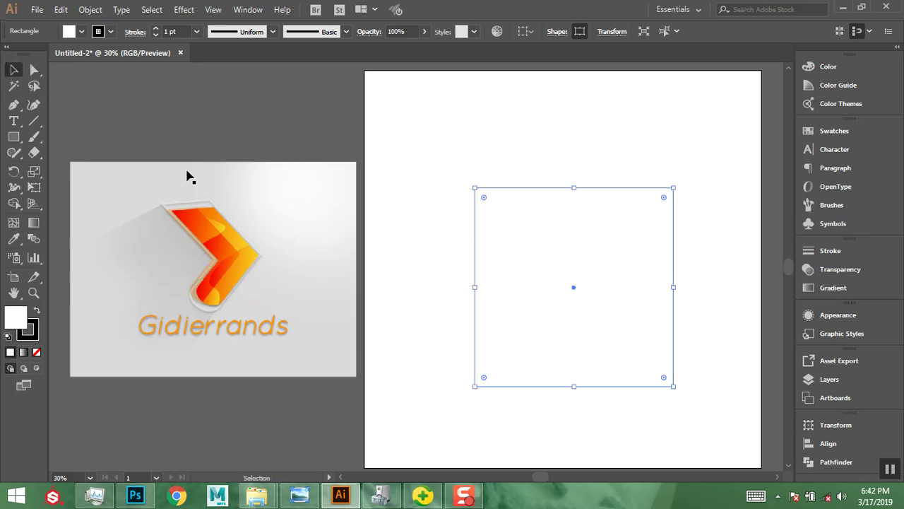
{"action": "left_click", "coordinate": [82, 31]}
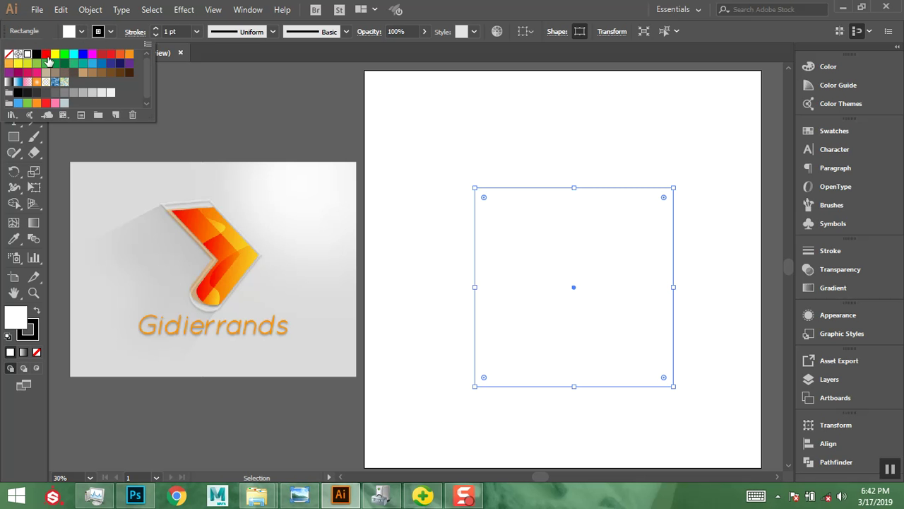
{"action": "left_click", "coordinate": [46, 55]}
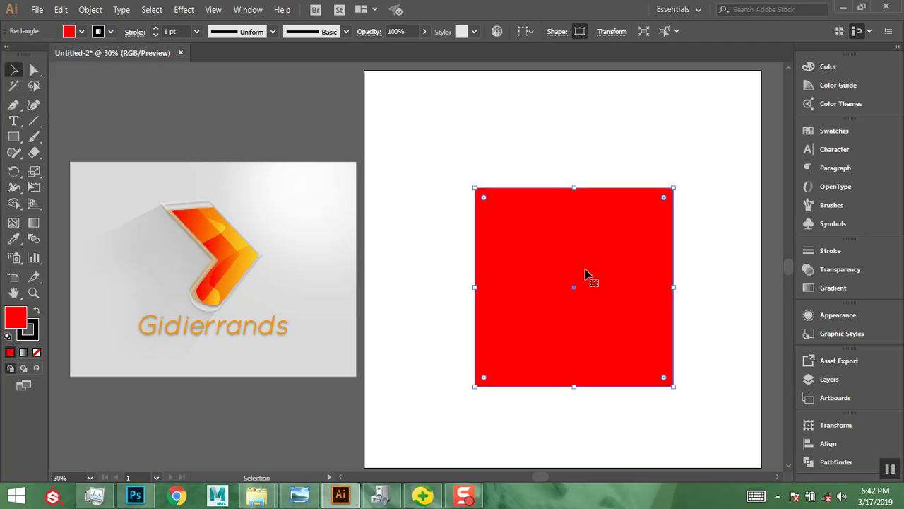
Narrow the red square evenly from both sides into a slim upright bar and move it to the artboard's upper part.
{"action": "left_click_drag", "start_coordinate": [612, 268], "coordinate": [612, 231]}
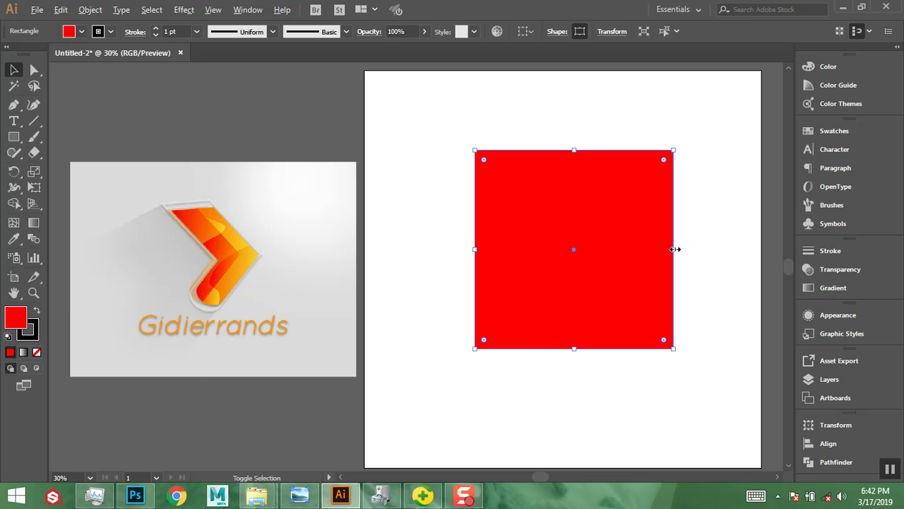
{"action": "left_click_drag", "start_coordinate": [652, 249], "coordinate": [615, 252]}
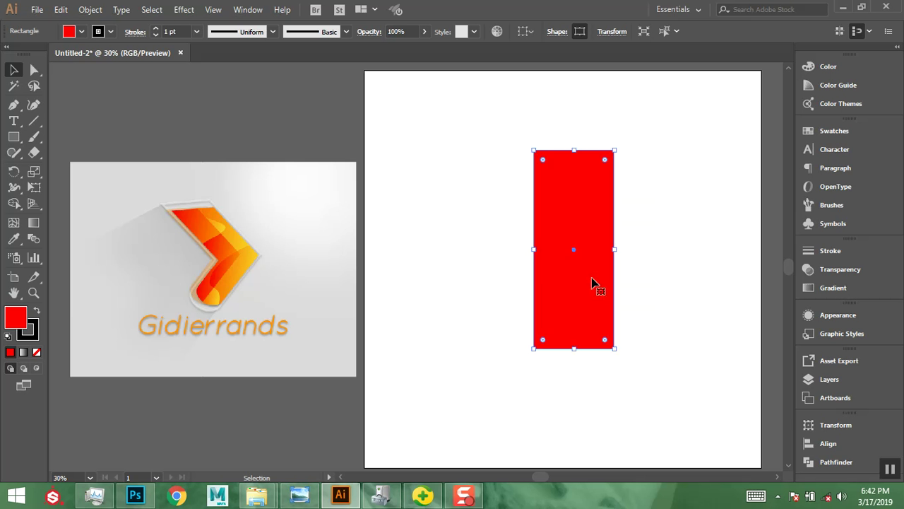
{"action": "left_click_drag", "start_coordinate": [614, 251], "coordinate": [523, 240]}
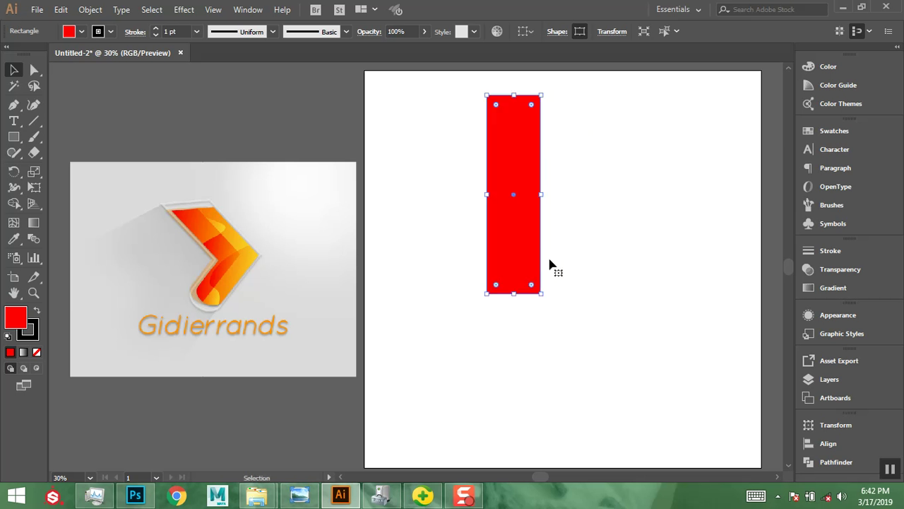
Rotate the upright red bar to a 45° angle.
{"action": "left_click", "coordinate": [825, 427]}
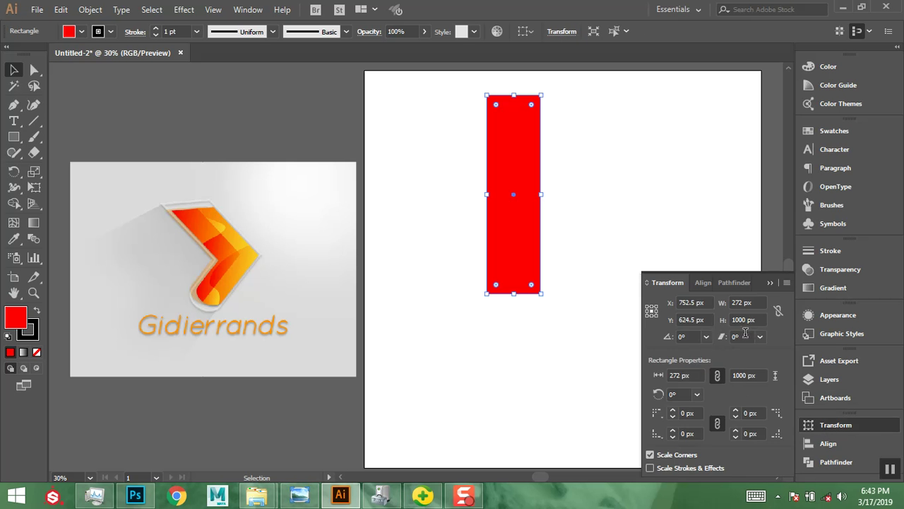
{"action": "left_click", "coordinate": [692, 336]}
{"action": "type", "text": "8"}
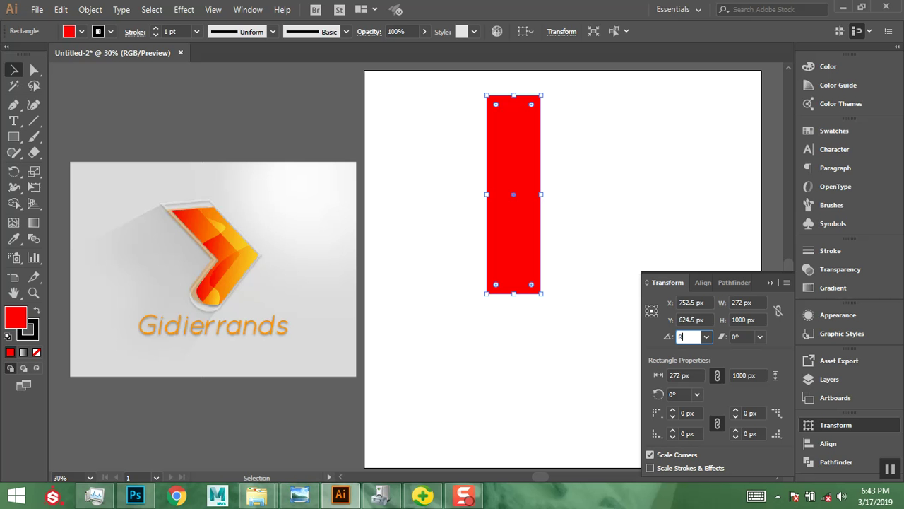
{"action": "key", "text": "Return"}
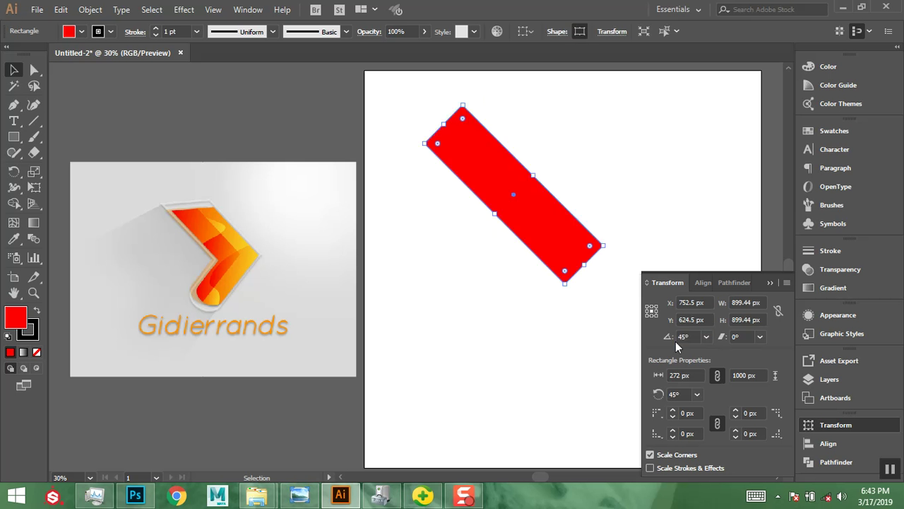
{"action": "left_click", "coordinate": [684, 154]}
{"action": "left_click", "coordinate": [770, 283]}
Reflect a copy of the slanted bar across the vertical axis and move it below the original to form a right-pointing chevron.
{"action": "left_click", "coordinate": [543, 227]}
{"action": "right_click", "coordinate": [544, 227]}
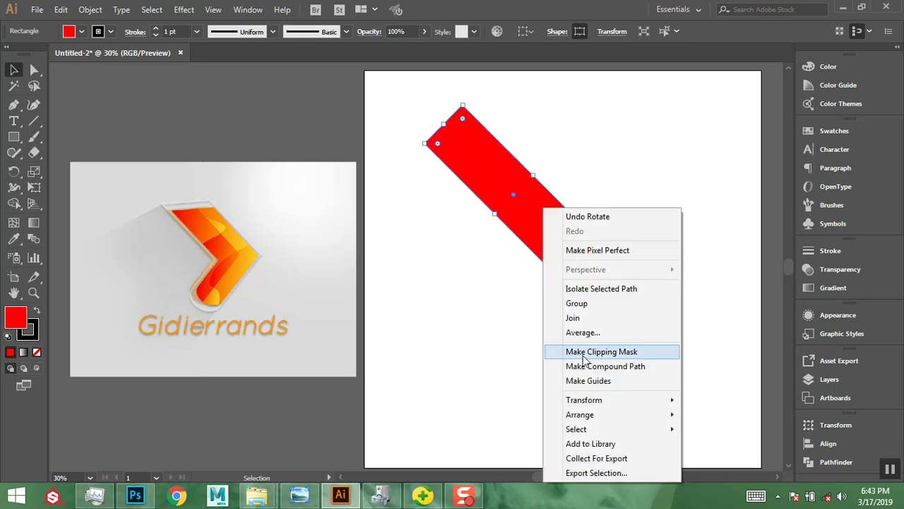
{"action": "mouse_move", "coordinate": [592, 400]}
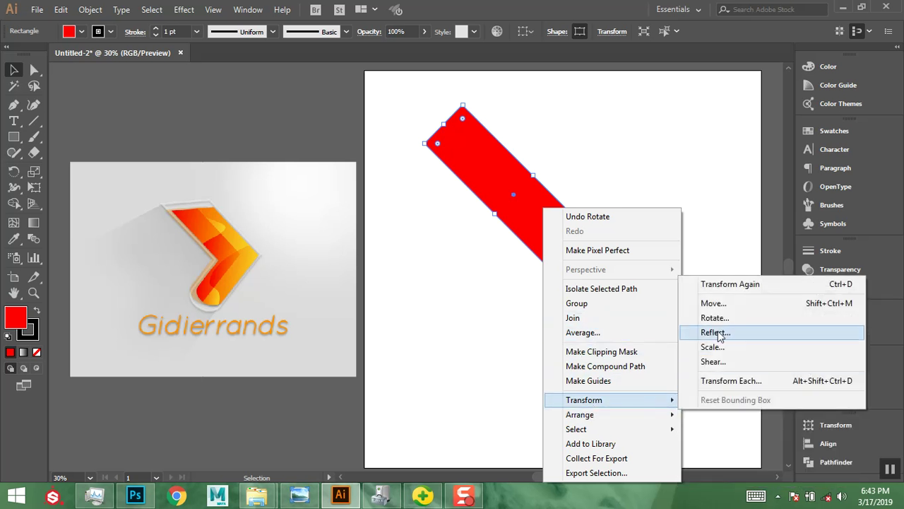
{"action": "left_click", "coordinate": [715, 332]}
{"action": "left_click_drag", "start_coordinate": [490, 154], "coordinate": [746, 123]}
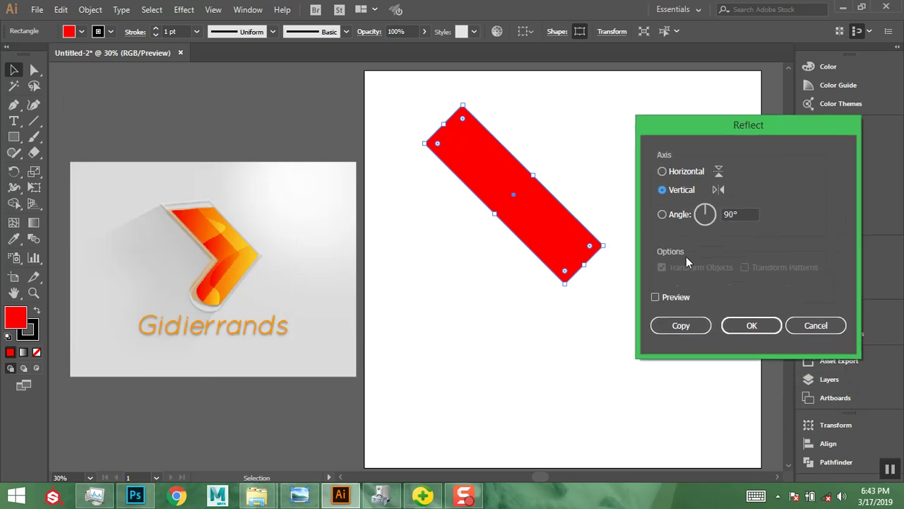
{"action": "left_click", "coordinate": [654, 297]}
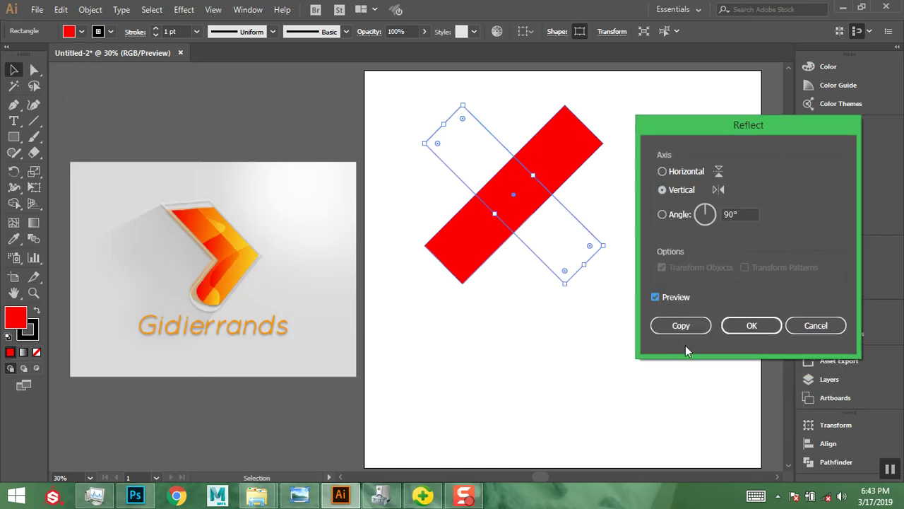
{"action": "left_click", "coordinate": [662, 171]}
{"action": "left_click", "coordinate": [662, 190]}
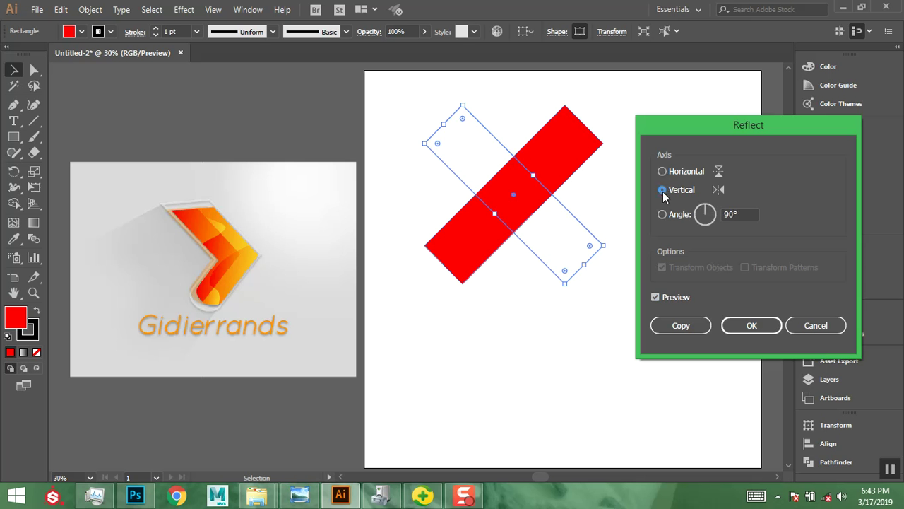
{"action": "left_click", "coordinate": [682, 325]}
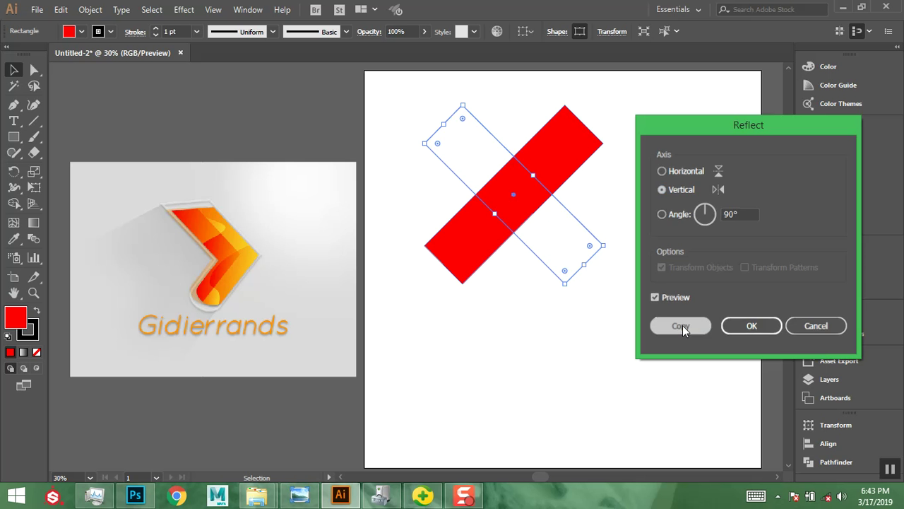
{"action": "left_click_drag", "start_coordinate": [549, 161], "coordinate": [602, 247]}
{"action": "left_click", "coordinate": [650, 210]}
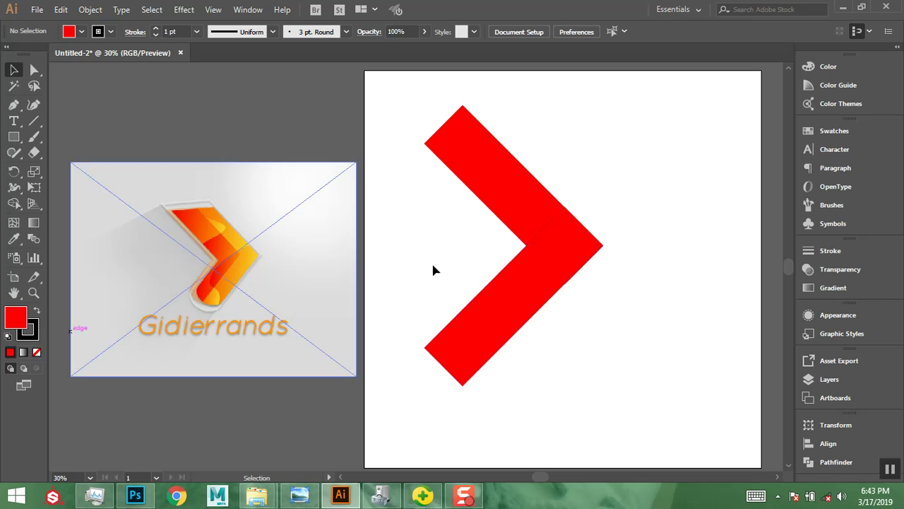
Remove the stroke from both bars of the chevron.
{"action": "left_click_drag", "start_coordinate": [633, 147], "coordinate": [547, 335]}
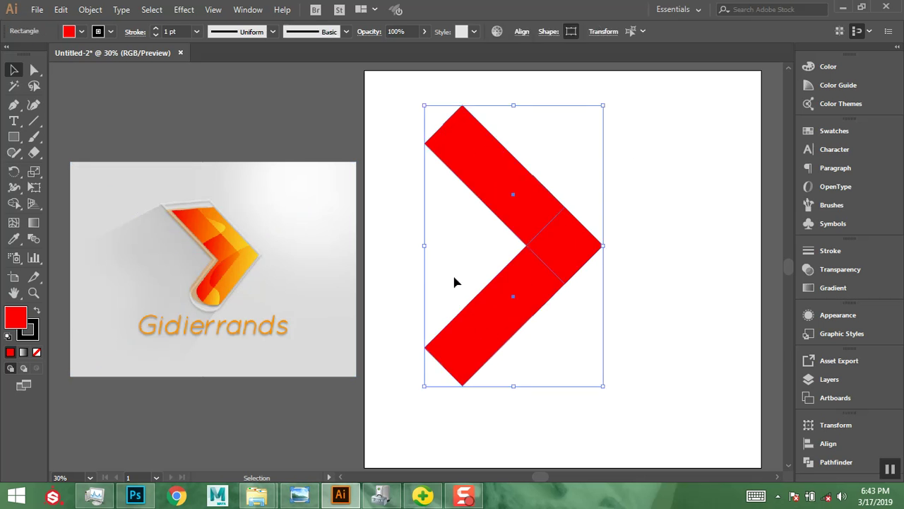
{"action": "left_click", "coordinate": [110, 32]}
{"action": "left_click", "coordinate": [8, 55]}
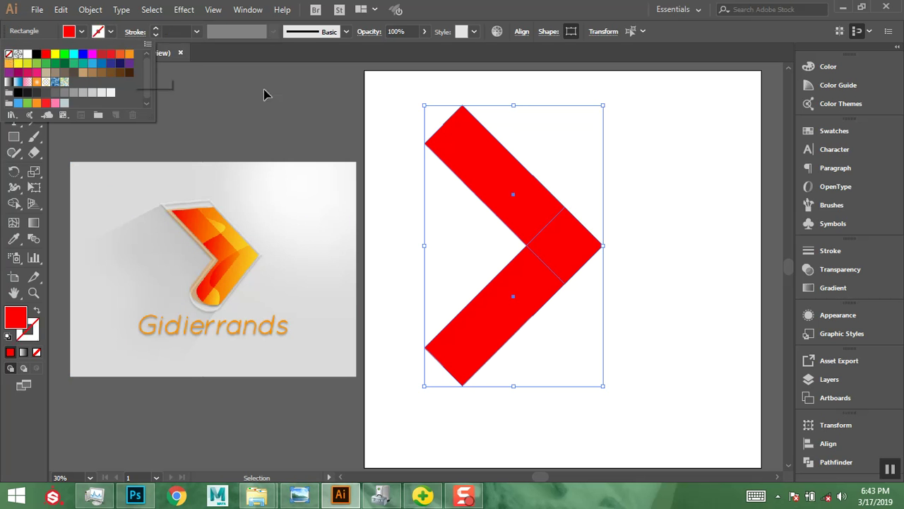
{"action": "left_click", "coordinate": [709, 162]}
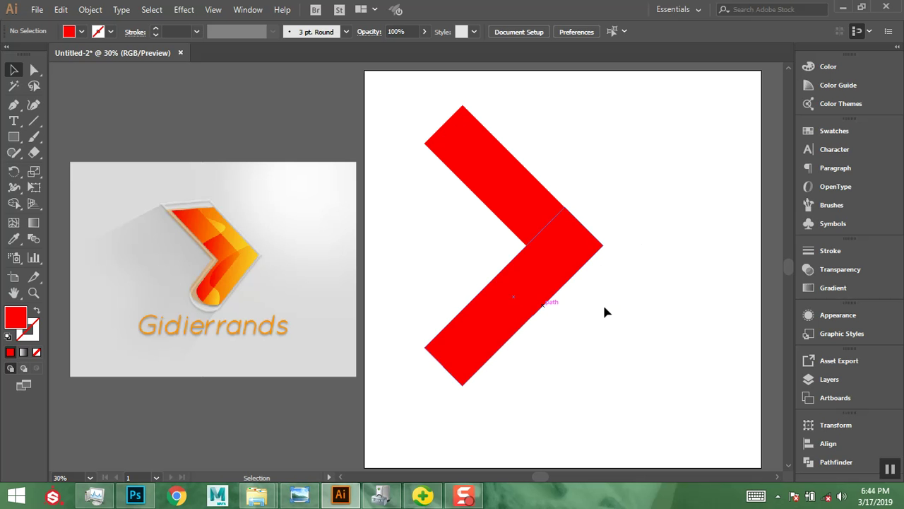
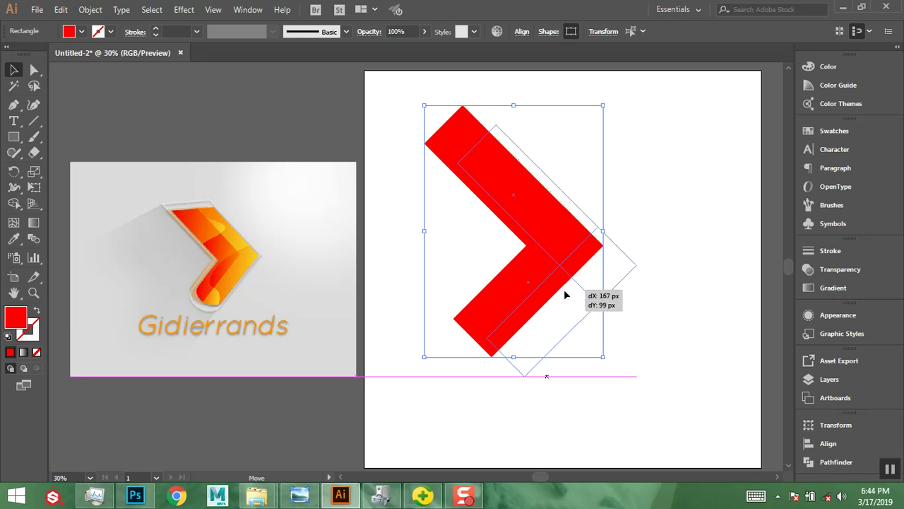
Move the chevron to the middle of the artboard and select its lower bar.
{"action": "left_click", "coordinate": [680, 209]}
{"action": "left_click", "coordinate": [587, 307]}
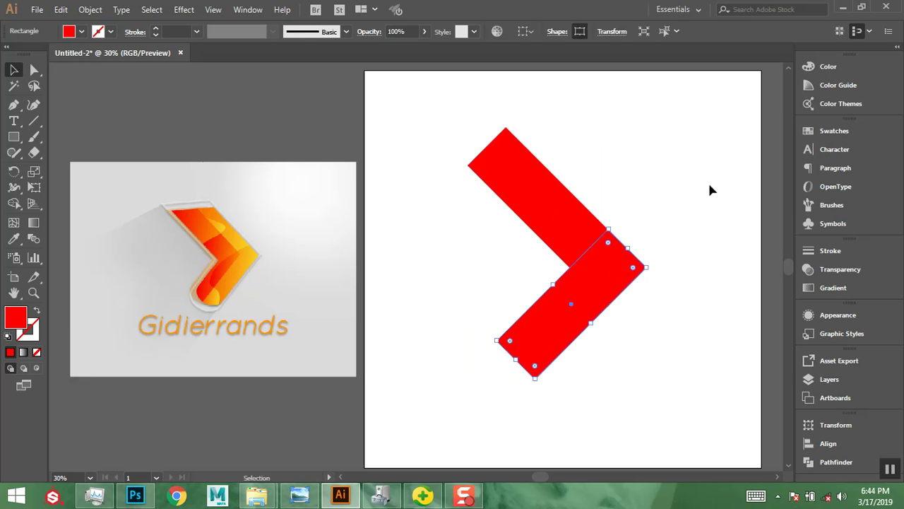
{"action": "left_click", "coordinate": [710, 191]}
{"action": "left_click", "coordinate": [606, 277]}
Show the rulers and place a horizontal guide near the leftmost corner of the upper bar.
{"action": "key", "text": "a"}
{"action": "key", "text": "v"}
{"action": "key", "text": "ctrl+r"}
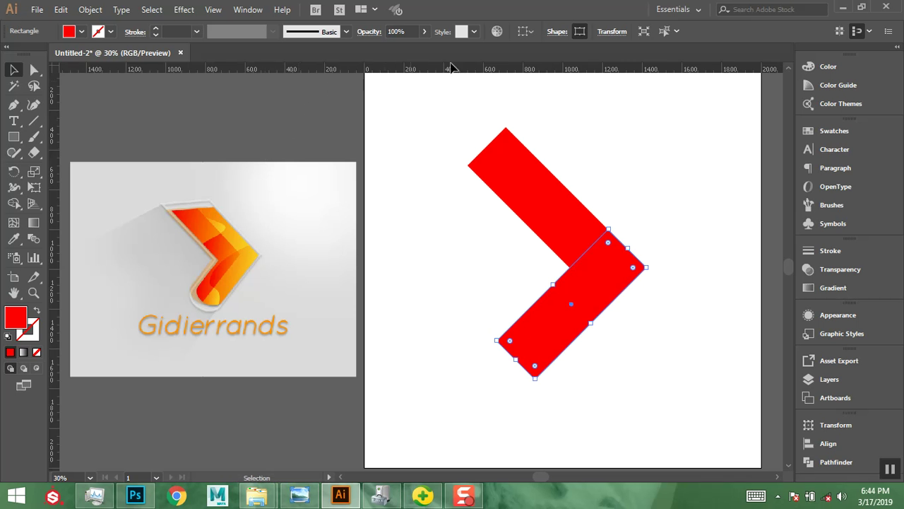
{"action": "left_click_drag", "start_coordinate": [499, 71], "coordinate": [498, 165]}
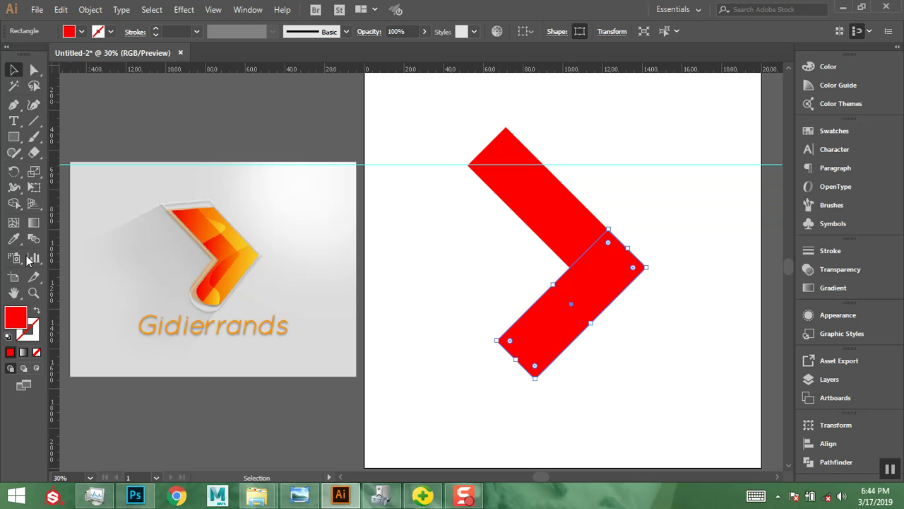
Clear the misaligned guide and place a new horizontal guide exactly through the upper bar's leftmost corner.
{"action": "left_click", "coordinate": [33, 292]}
{"action": "left_click_drag", "start_coordinate": [420, 95], "coordinate": [568, 205]}
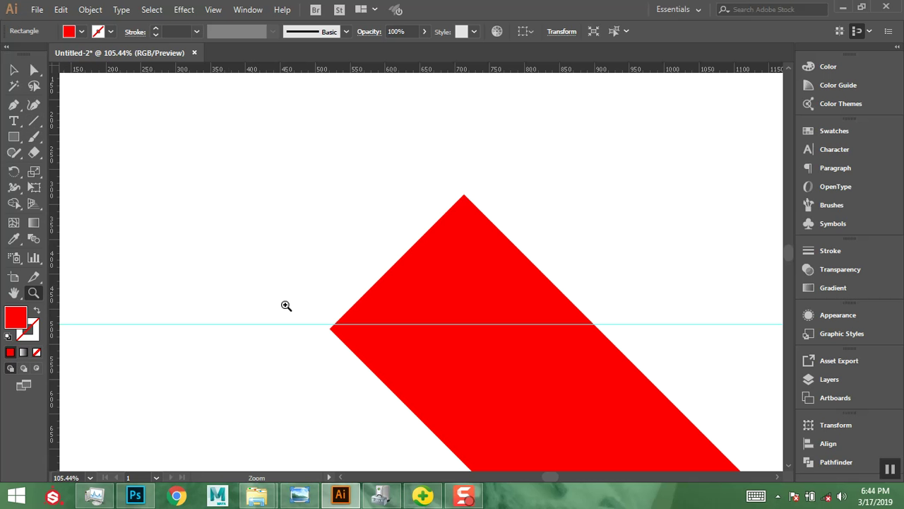
{"action": "left_click", "coordinate": [35, 72]}
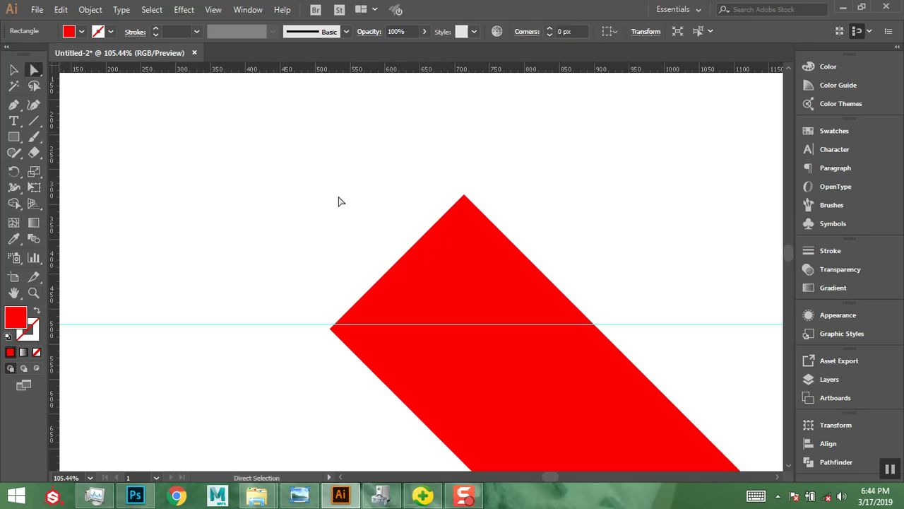
{"action": "left_click", "coordinate": [214, 10]}
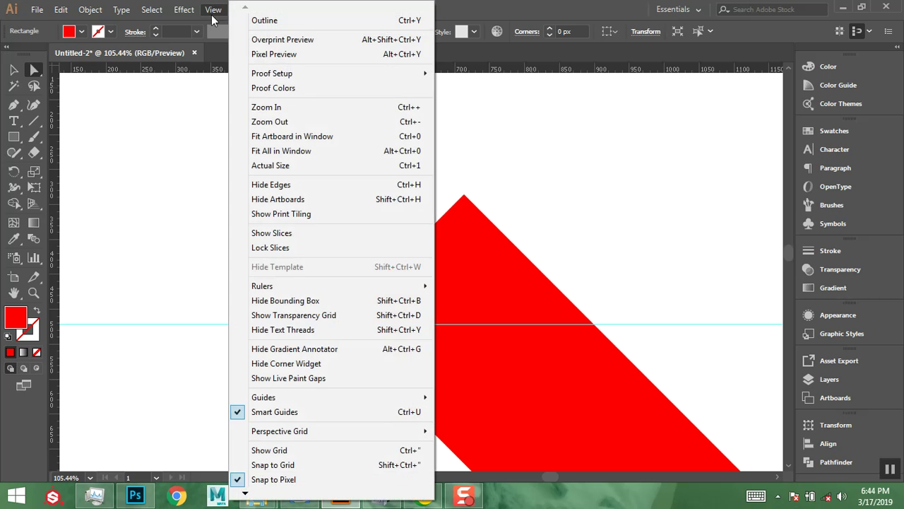
{"action": "mouse_move", "coordinate": [300, 403]}
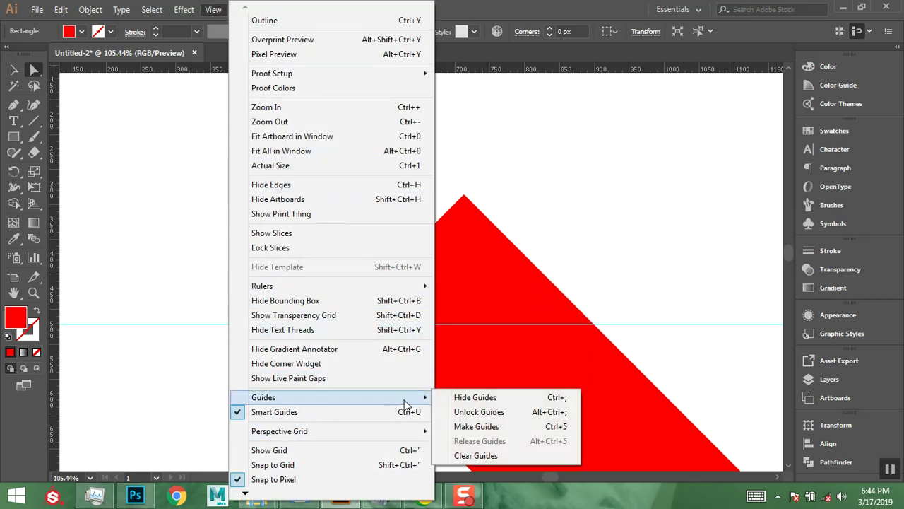
{"action": "left_click", "coordinate": [464, 453]}
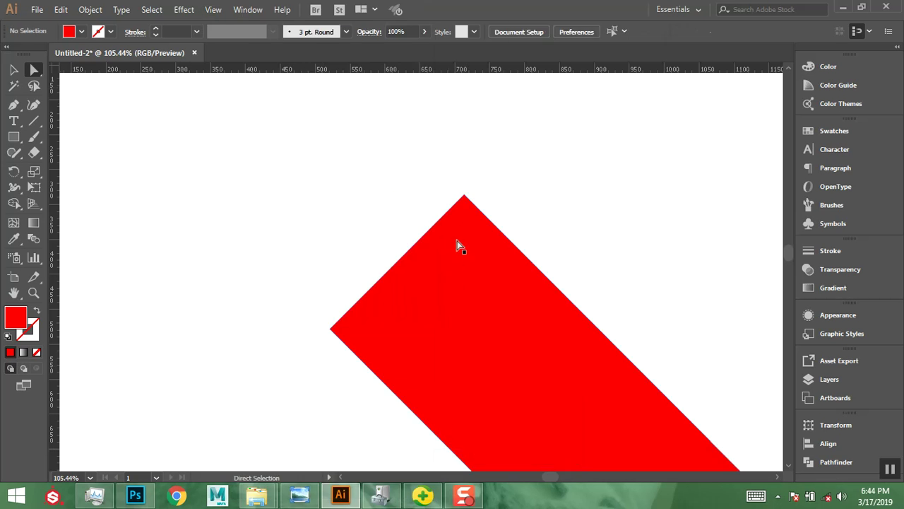
{"action": "left_click_drag", "start_coordinate": [252, 72], "coordinate": [297, 329]}
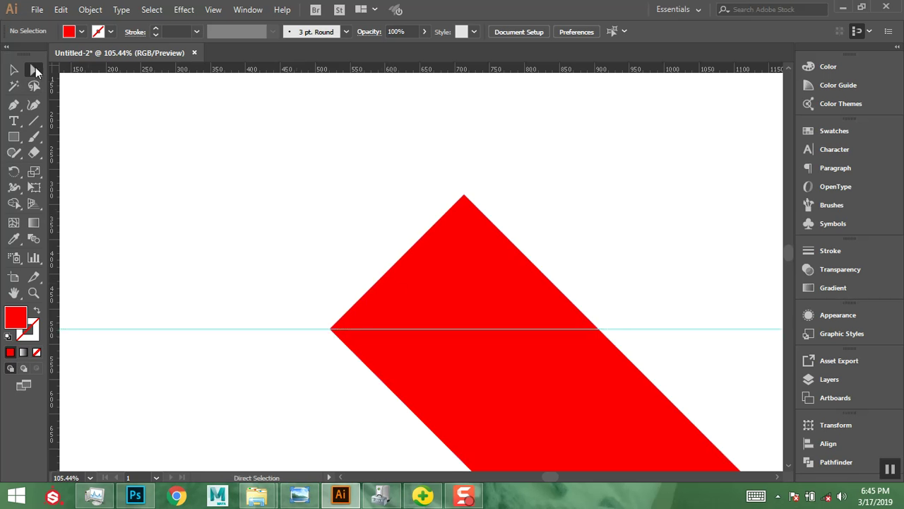
Move the upper bar's topmost anchor point down to where the guide crosses its outer edge, making the bar's end horizontal.
{"action": "left_click_drag", "start_coordinate": [391, 131], "coordinate": [520, 253]}
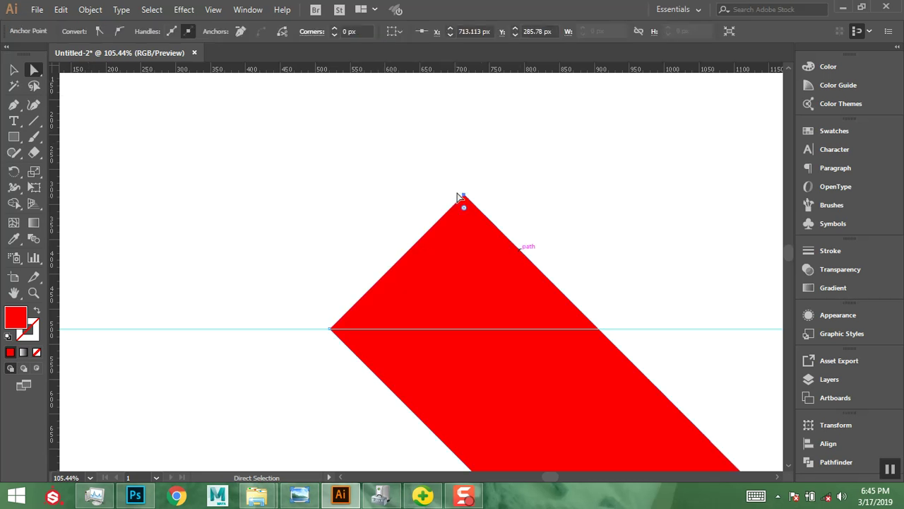
{"action": "left_click_drag", "start_coordinate": [464, 196], "coordinate": [597, 329]}
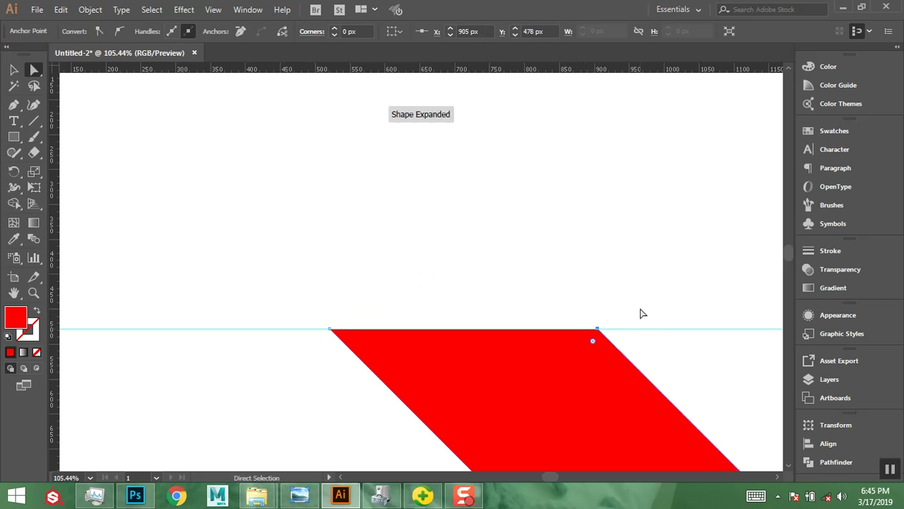
{"action": "scroll", "coordinate": [628, 300], "scroll_direction": "down", "scroll_amount": 4}
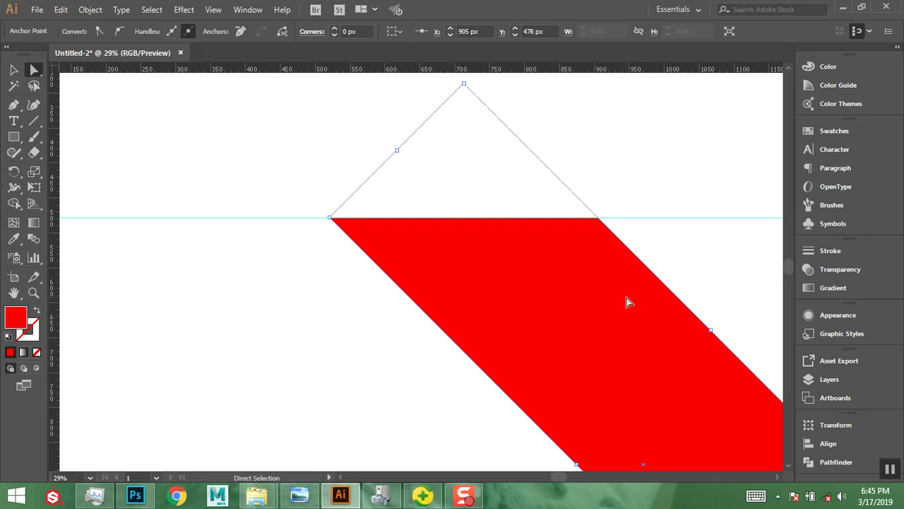
Round both corners at the lower bar's free end with a 136 px radius.
{"action": "key", "text": "ctrl+0"}
{"action": "key", "text": "space"}
{"action": "left_click_drag", "start_coordinate": [305, 299], "coordinate": [417, 300]}
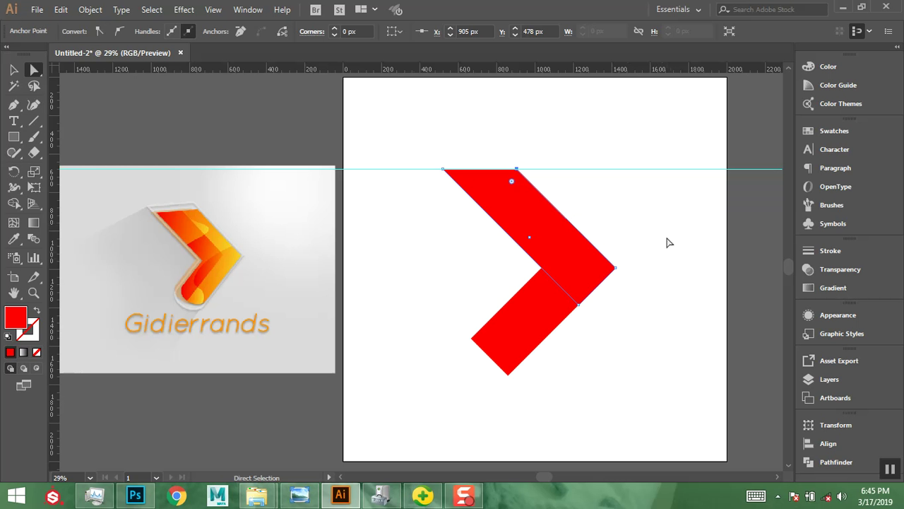
{"action": "left_click", "coordinate": [523, 323]}
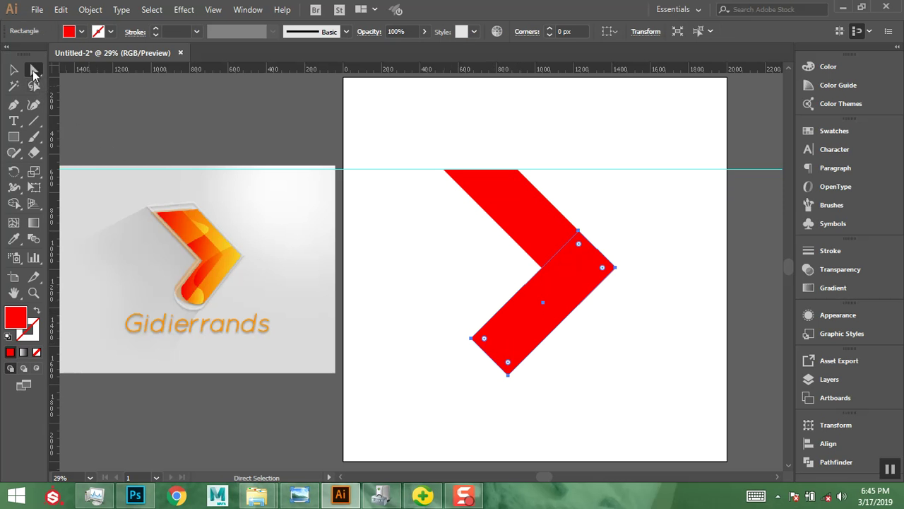
{"action": "left_click_drag", "start_coordinate": [433, 306], "coordinate": [535, 415]}
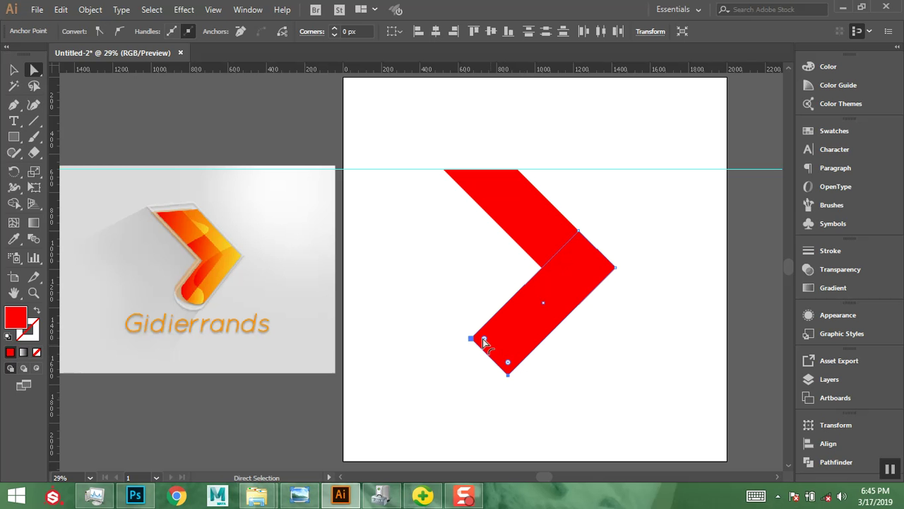
{"action": "left_click_drag", "start_coordinate": [507, 361], "coordinate": [529, 319]}
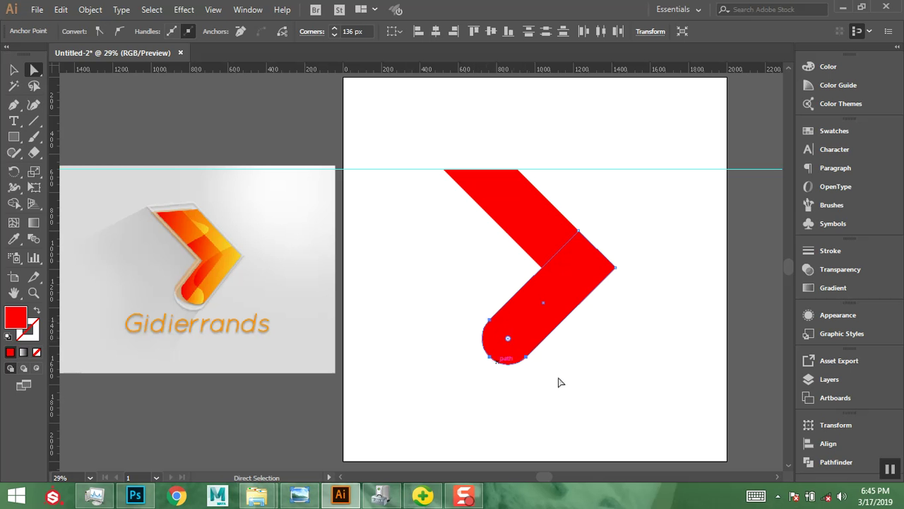
{"action": "left_click", "coordinate": [14, 69]}
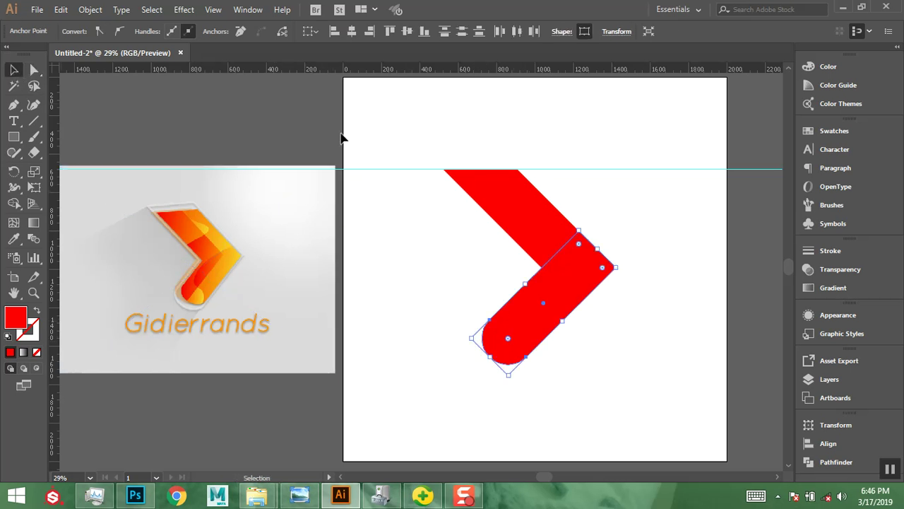
{"action": "left_click", "coordinate": [402, 127]}
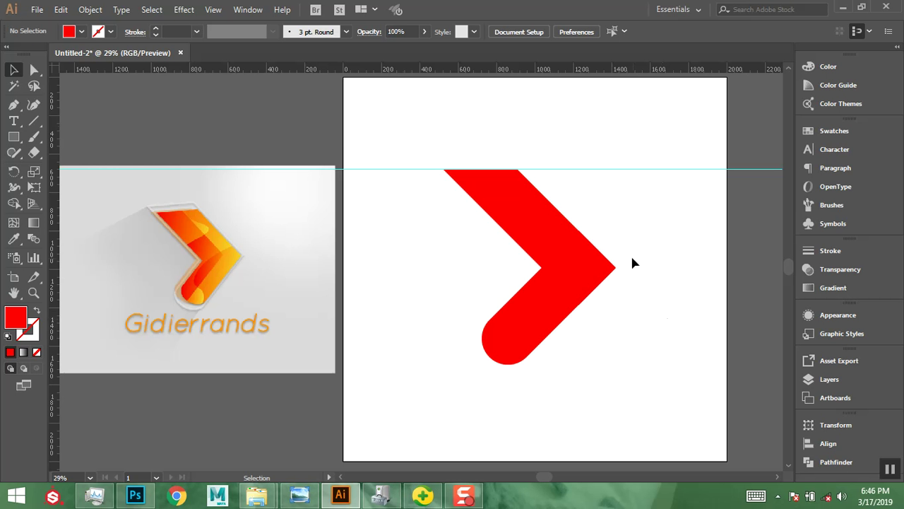
Duplicate both bars of the arrow and place the copy beside the artboard, level with the original.
{"action": "left_click_drag", "start_coordinate": [636, 227], "coordinate": [597, 311]}
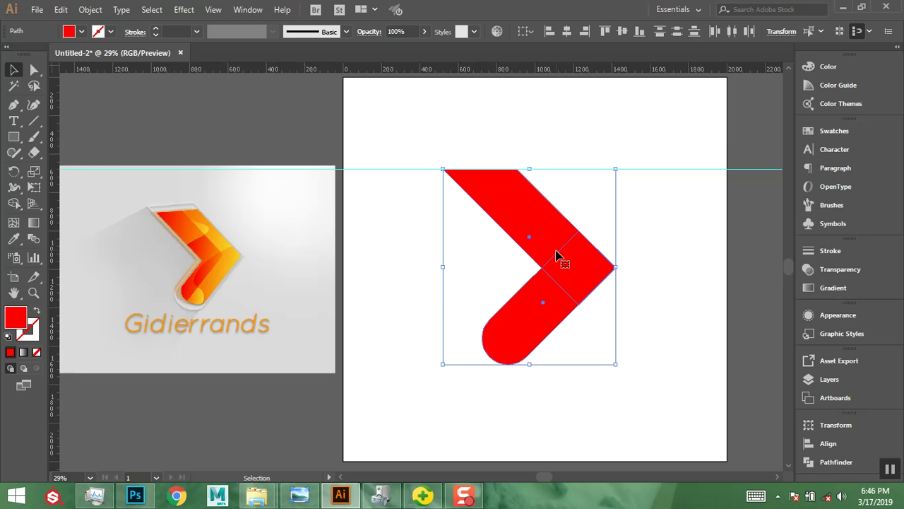
{"action": "key", "text": "space"}
{"action": "left_click_drag", "start_coordinate": [490, 305], "coordinate": [365, 301]}
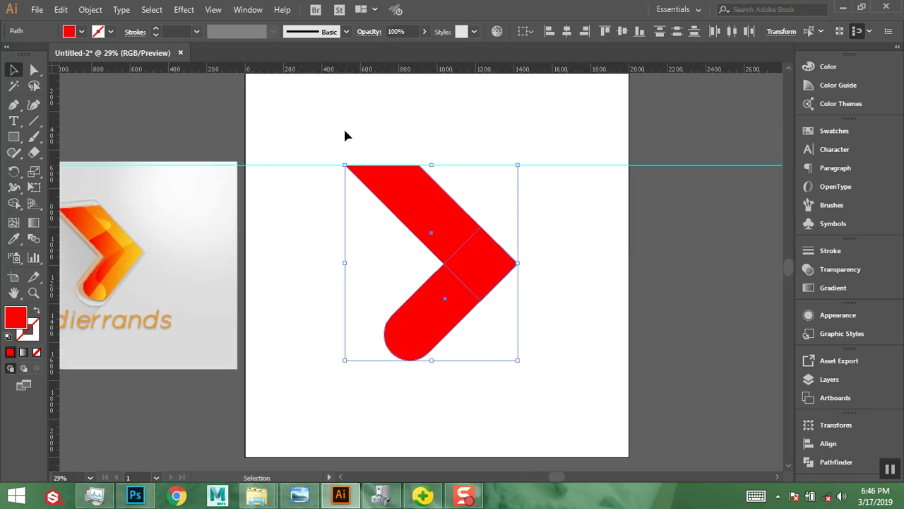
{"action": "left_click_drag", "start_coordinate": [438, 318], "coordinate": [738, 300]}
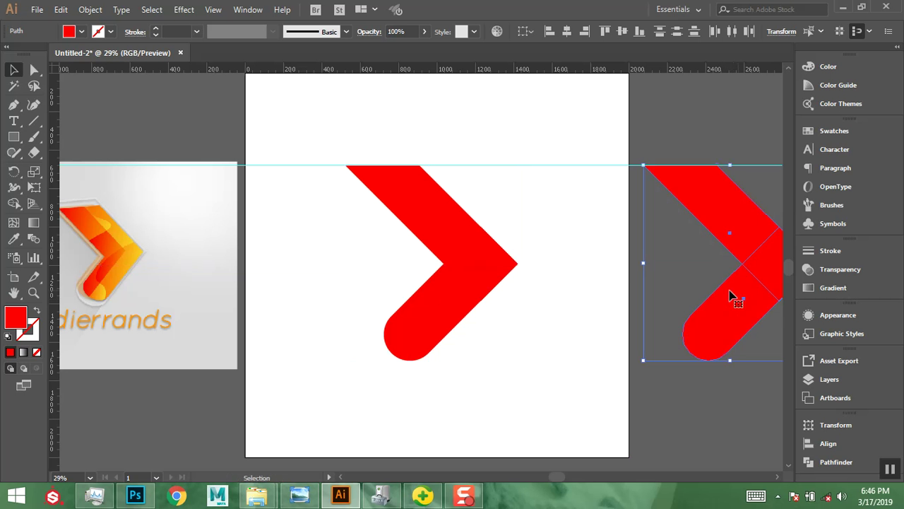
Unite the arrow's two overlapping bars on the artboard into a single shape with Pathfinder, leaving the copy beside the artboard separate.
{"action": "left_click", "coordinate": [703, 143]}
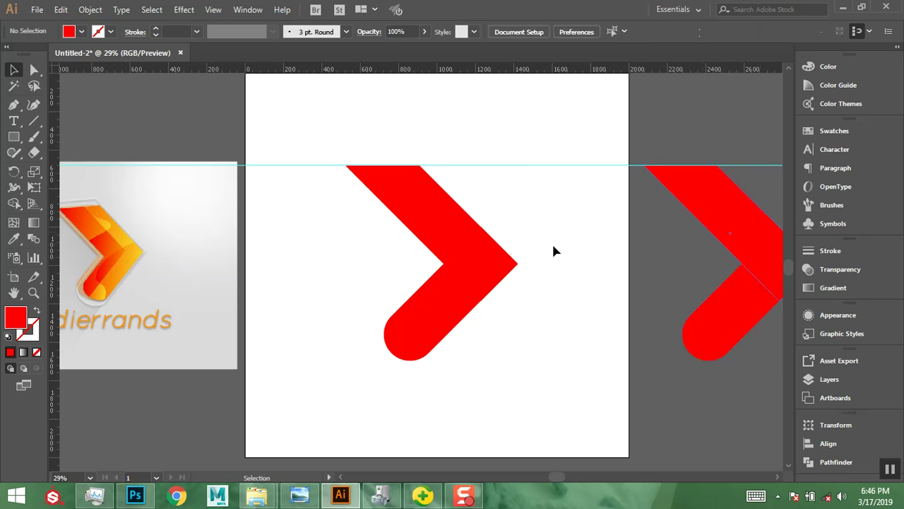
{"action": "left_click_drag", "start_coordinate": [494, 373], "coordinate": [571, 373]}
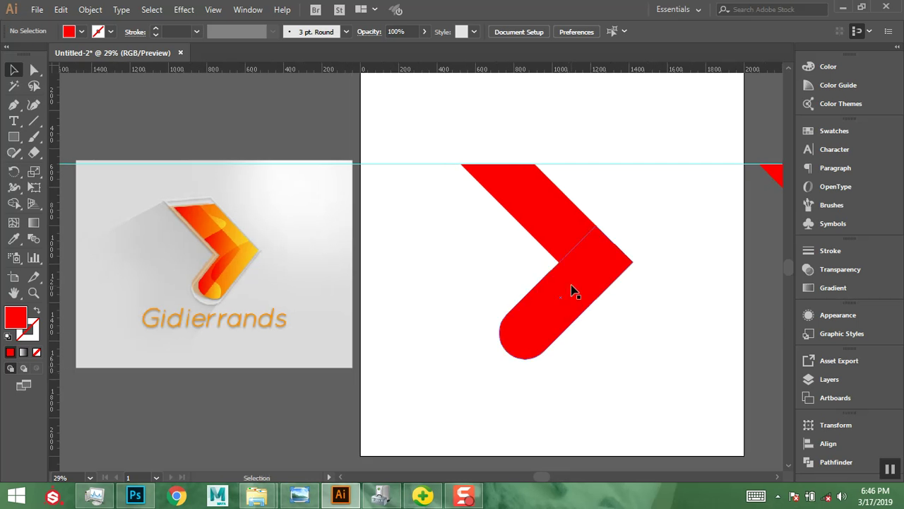
{"action": "left_click_drag", "start_coordinate": [633, 192], "coordinate": [574, 311]}
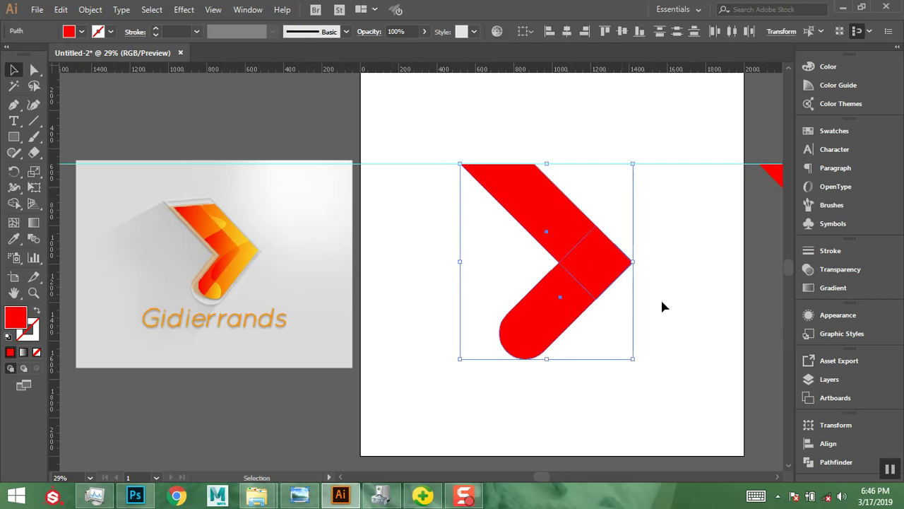
{"action": "left_click", "coordinate": [828, 462]}
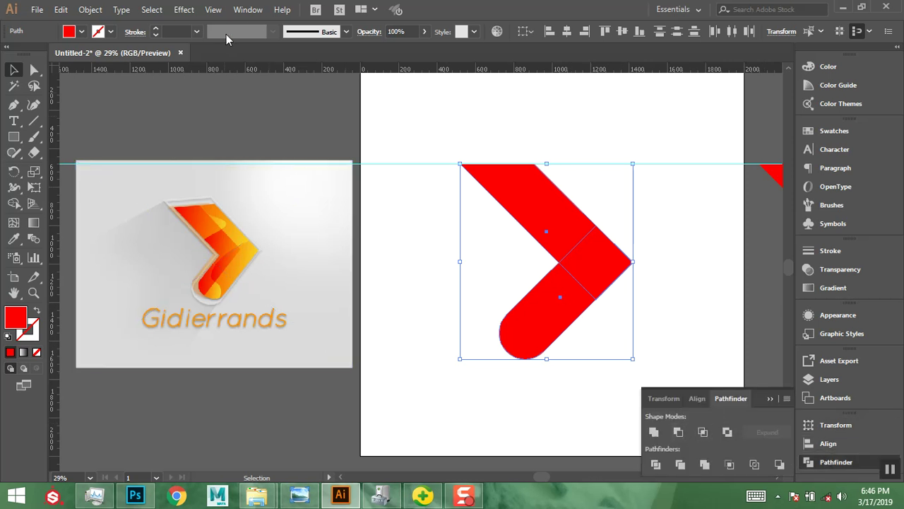
{"action": "left_click", "coordinate": [248, 9]}
{"action": "mouse_move", "coordinate": [288, 491]}
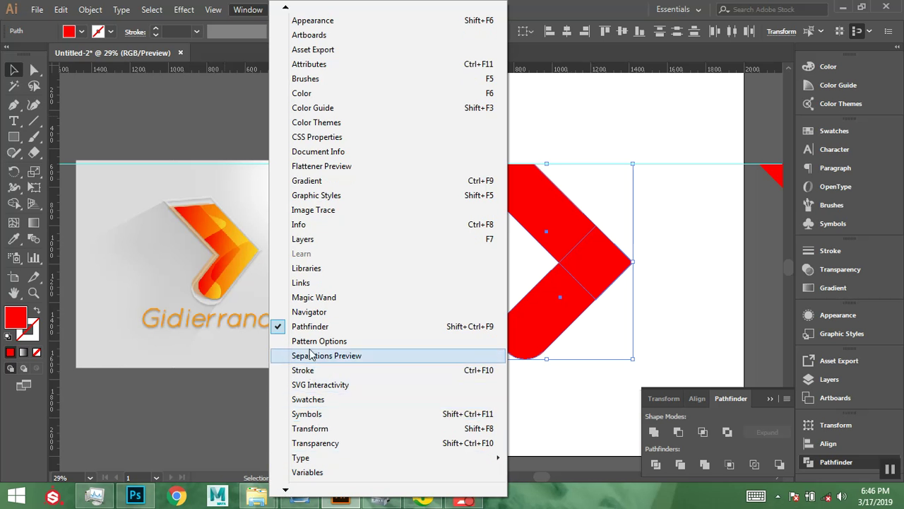
{"action": "left_click", "coordinate": [790, 310]}
{"action": "scroll", "coordinate": [790, 311], "scroll_direction": "down", "scroll_amount": 5}
{"action": "left_click", "coordinate": [587, 250]}
{"action": "key", "text": "ctrl+0"}
{"action": "left_click_drag", "start_coordinate": [585, 247], "coordinate": [242, 205]}
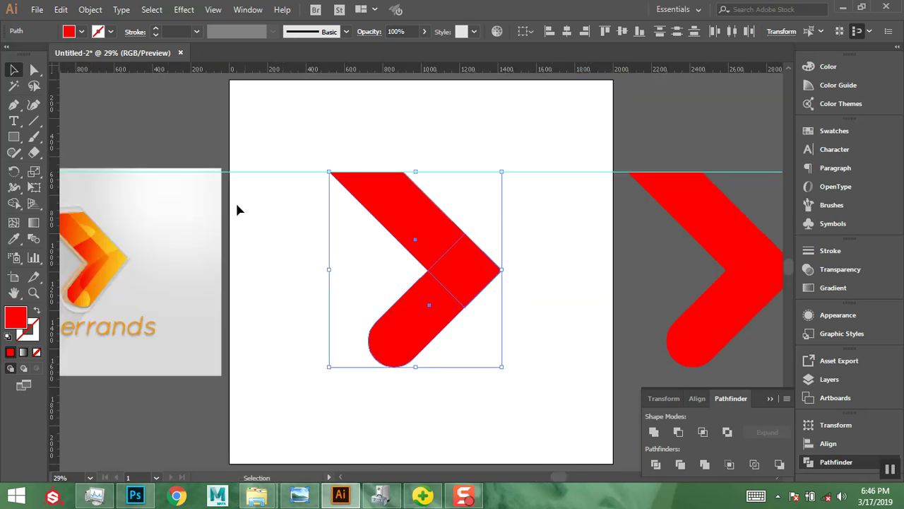
{"action": "left_click_drag", "start_coordinate": [248, 240], "coordinate": [355, 241]}
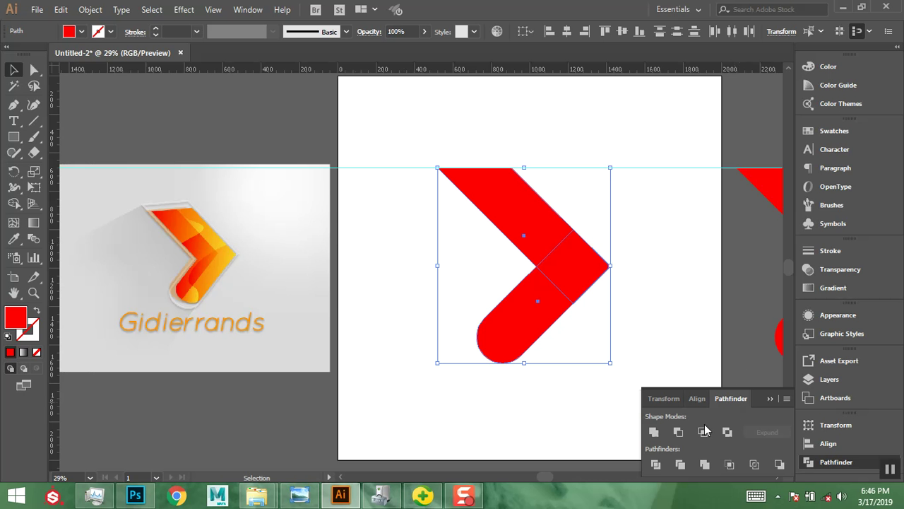
{"action": "left_click", "coordinate": [661, 431]}
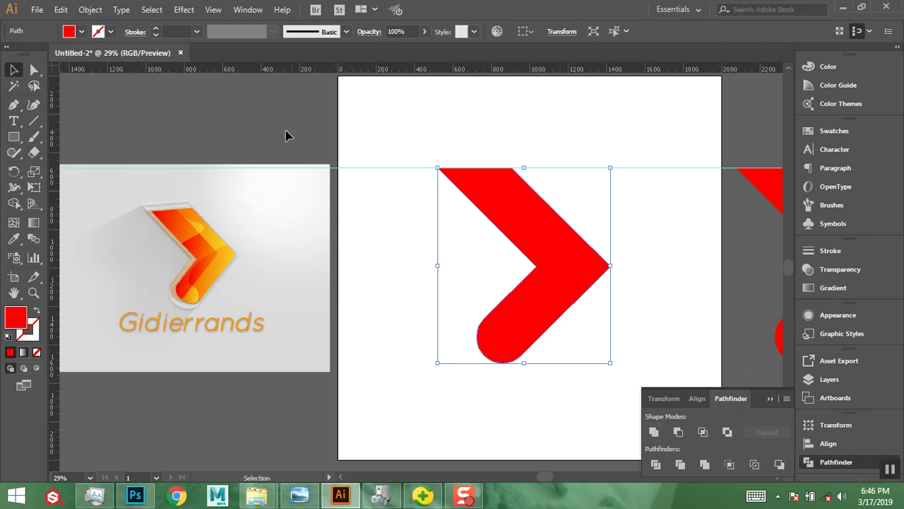
{"action": "left_click", "coordinate": [367, 141]}
Draw a Pen path along the arrow's centre from its upper edge at about X 730, Y 478 through 1230, 987 to 682, 1557.
{"action": "mouse_move", "coordinate": [658, 277]}
{"action": "left_mouse_down"}
{"action": "mouse_move", "coordinate": [633, 280]}
{"action": "mouse_move", "coordinate": [647, 280]}
{"action": "left_mouse_up"}
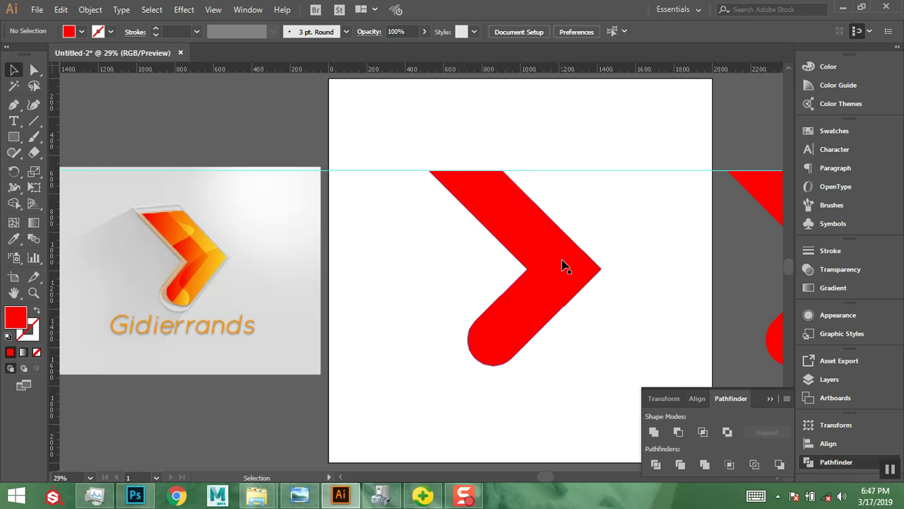
{"action": "left_click", "coordinate": [15, 105]}
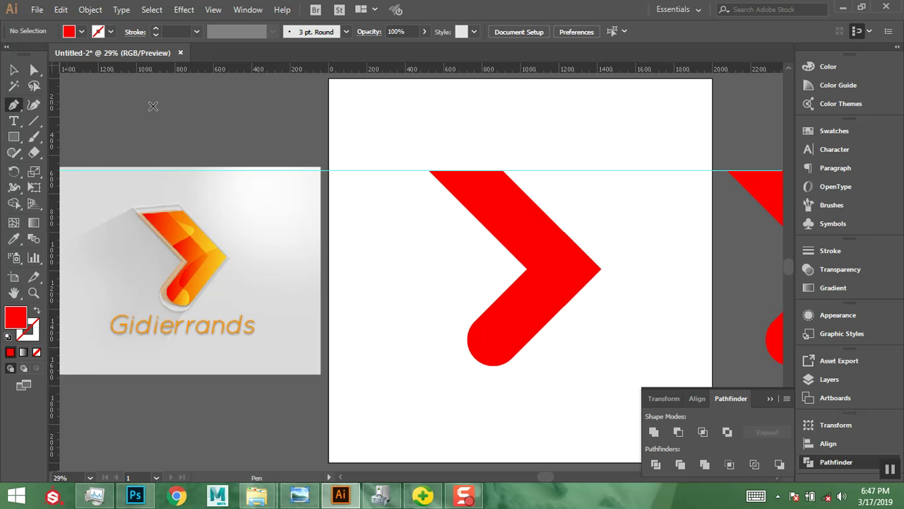
{"action": "left_click", "coordinate": [468, 170]}
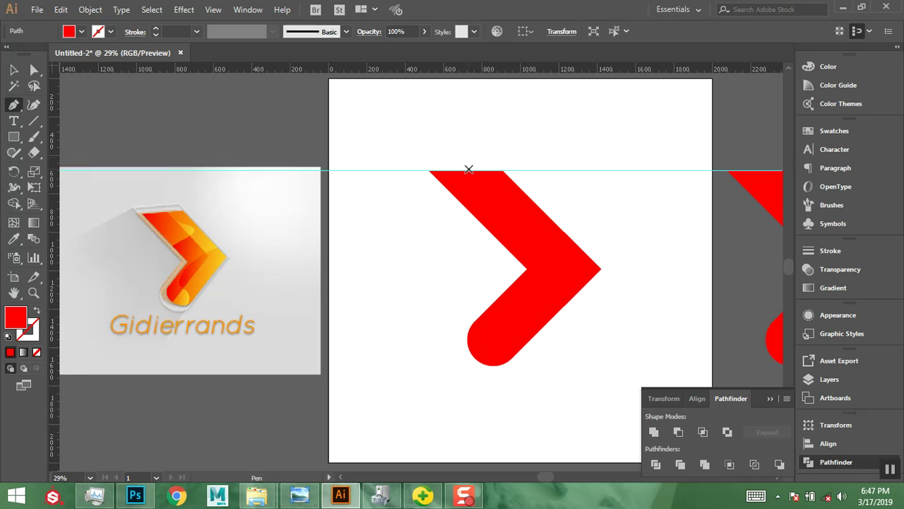
{"action": "left_click", "coordinate": [565, 267]}
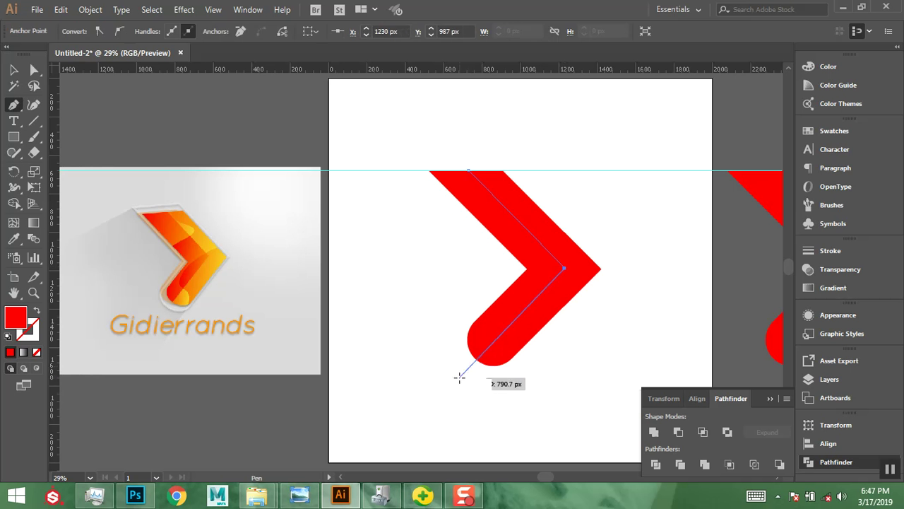
{"action": "left_click", "coordinate": [459, 377]}
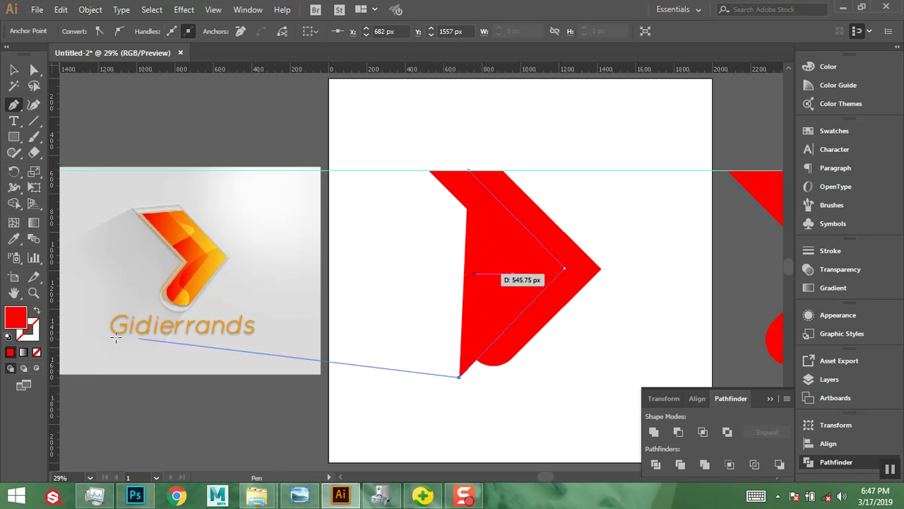
End the centre path as an open line and give it no fill and a black stroke.
{"action": "left_click", "coordinate": [37, 313]}
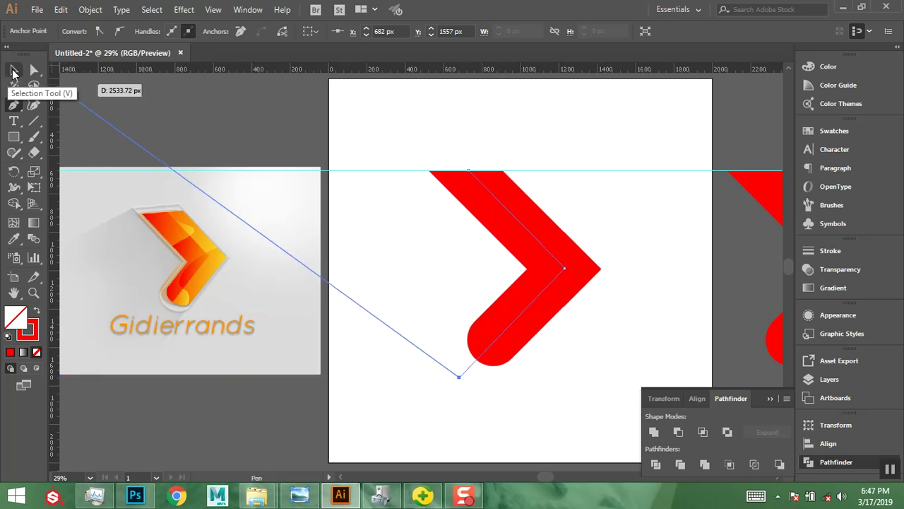
{"action": "left_click", "coordinate": [13, 71]}
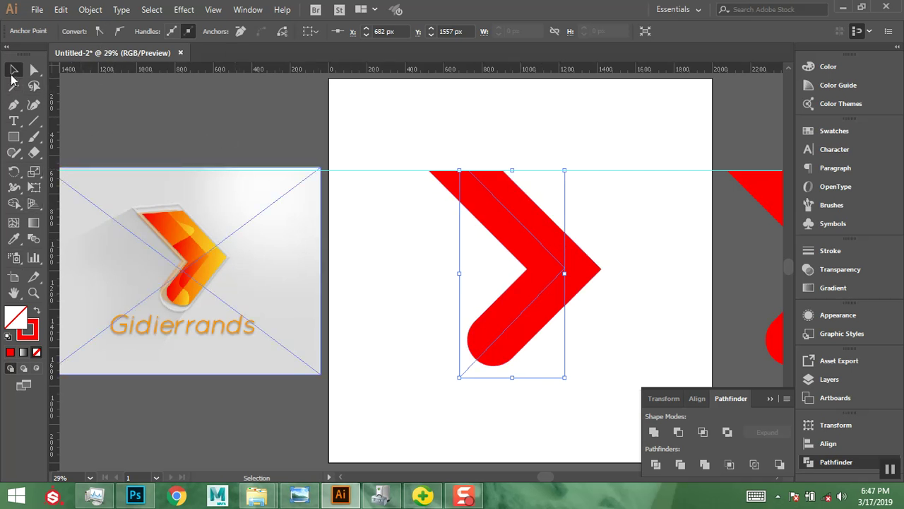
{"action": "left_click", "coordinate": [426, 229]}
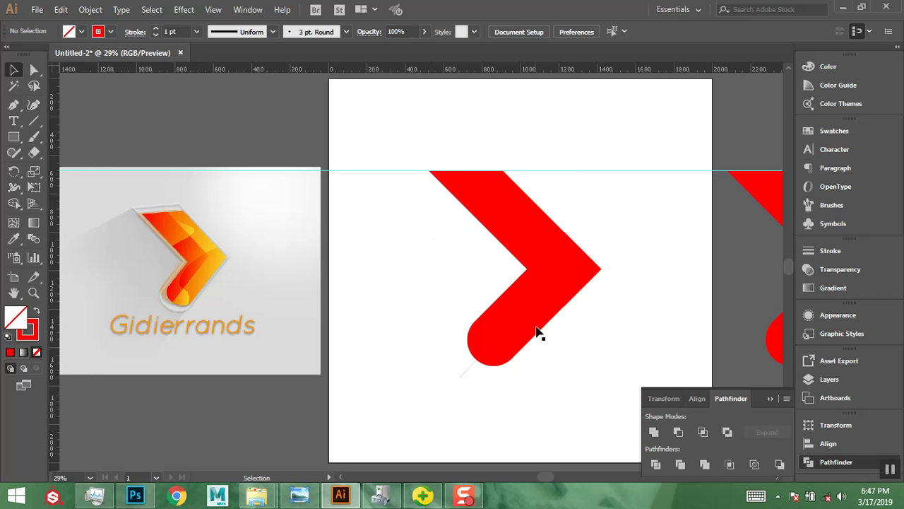
{"action": "left_click", "coordinate": [467, 370]}
{"action": "left_click", "coordinate": [111, 31]}
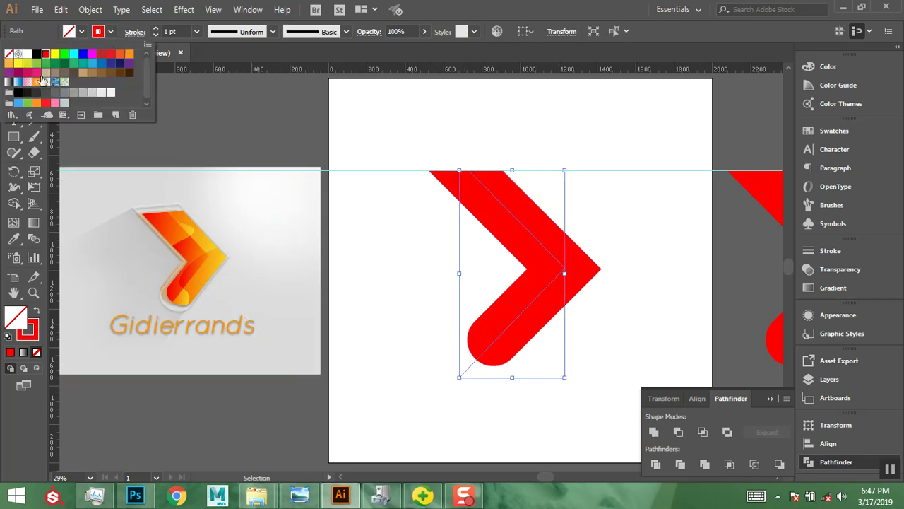
{"action": "left_click", "coordinate": [19, 93]}
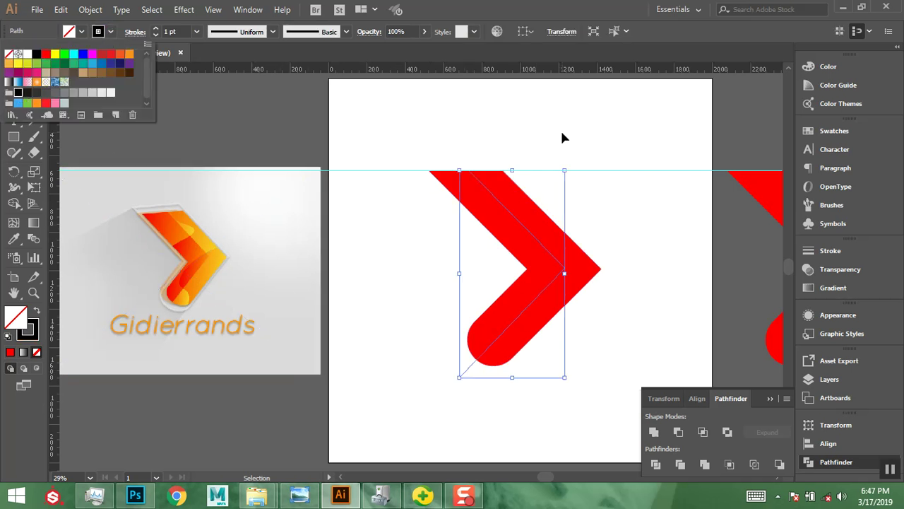
{"action": "key", "text": "Escape"}
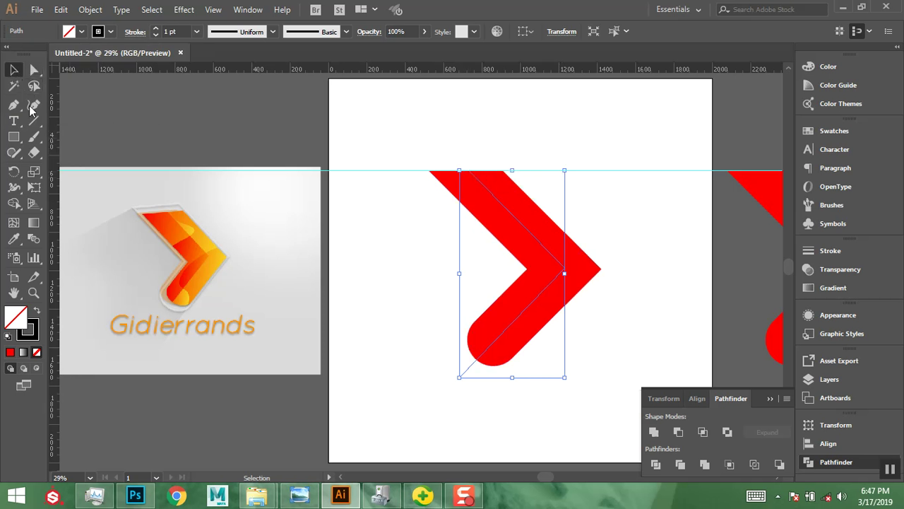
Extend the centre path's upper end anchor beyond the arrow's horizontal edge to about X 707, Y 456, keeping the segment's slope.
{"action": "left_click", "coordinate": [33, 292]}
{"action": "left_click_drag", "start_coordinate": [406, 134], "coordinate": [524, 209]}
{"action": "left_click", "coordinate": [34, 69]}
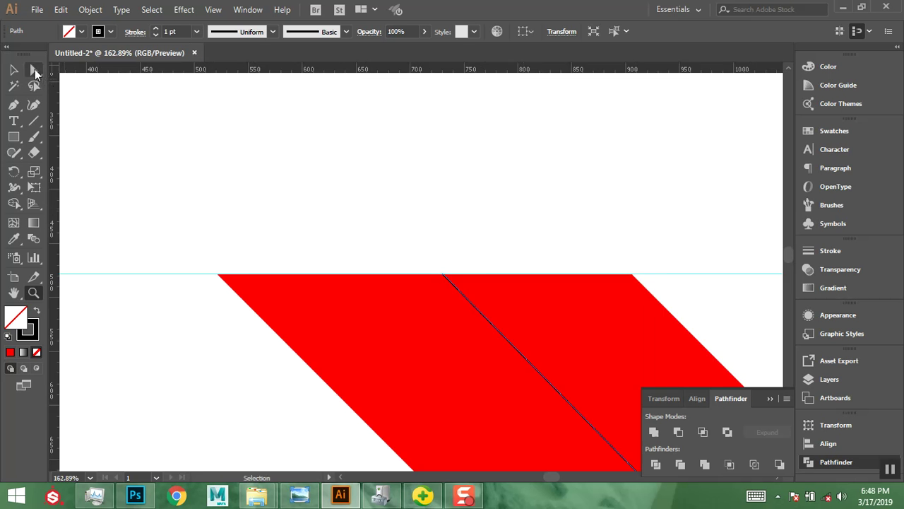
{"action": "left_click_drag", "start_coordinate": [444, 274], "coordinate": [432, 266]}
{"action": "key", "text": "ctrl"}
{"action": "key", "text": "ctrl+z"}
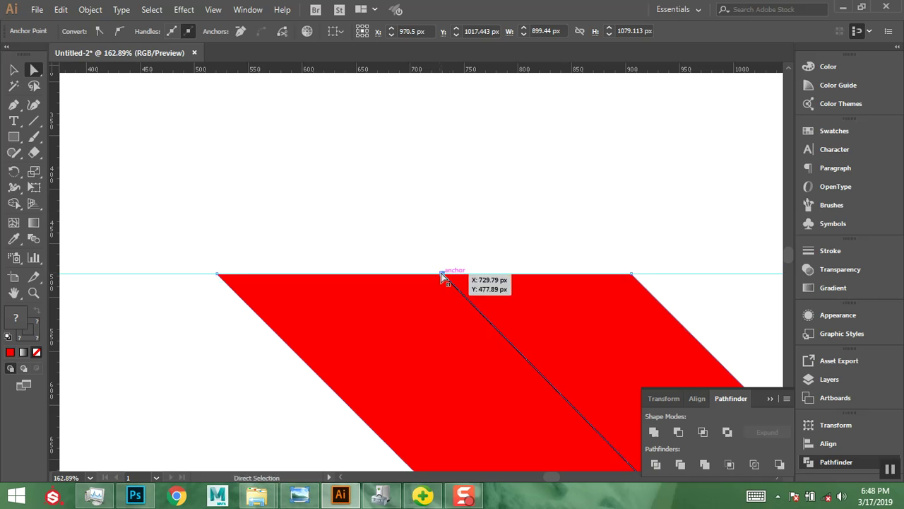
{"action": "left_click_drag", "start_coordinate": [443, 276], "coordinate": [430, 258]}
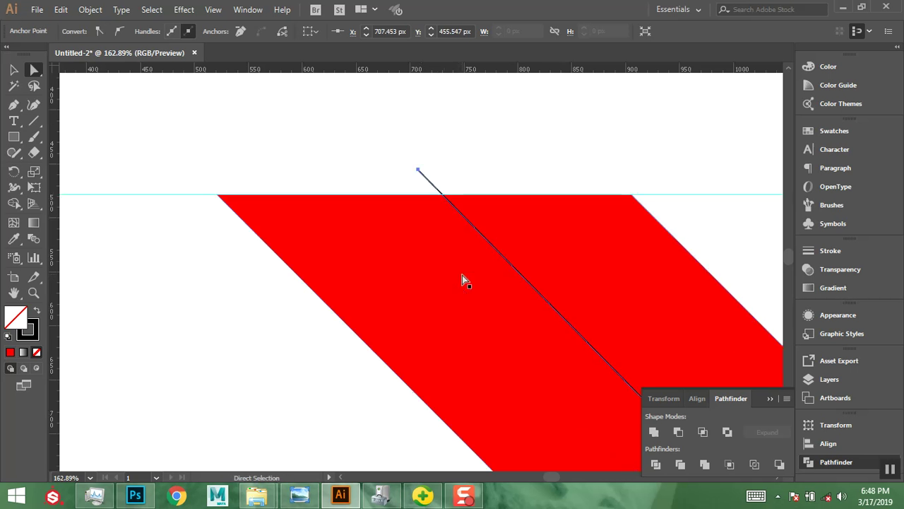
List the objects of Layer 1 and cut the united arrow along the black centre path with Divide Objects Below.
{"action": "left_click", "coordinate": [462, 275], "text": "ctrl"}
{"action": "key", "text": "ctrl+0"}
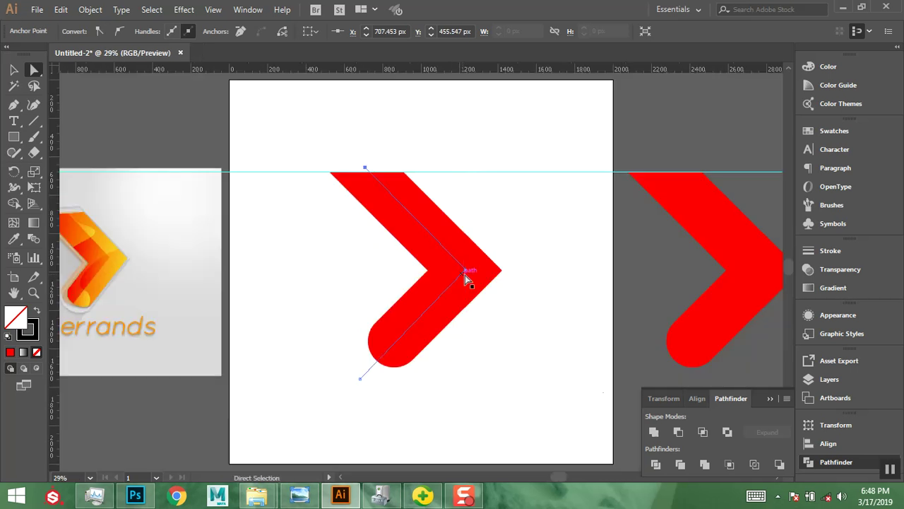
{"action": "left_click", "coordinate": [33, 293]}
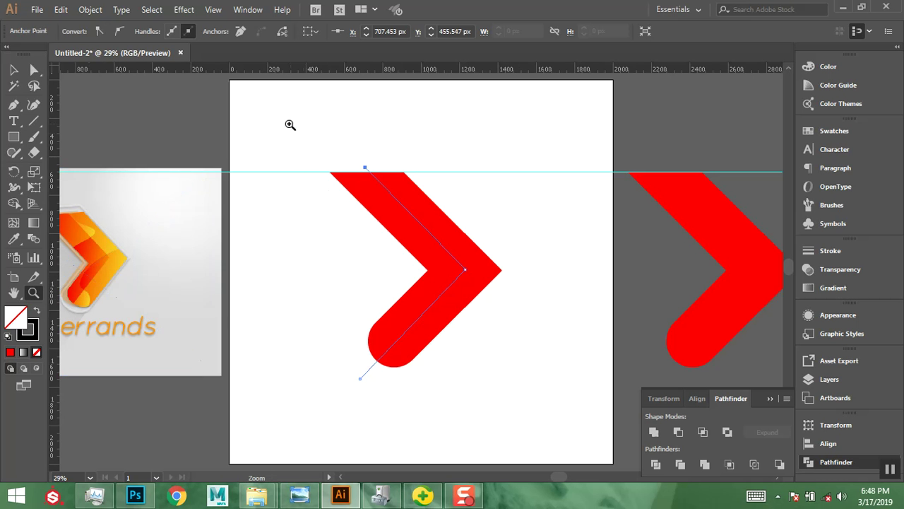
{"action": "key", "text": "v"}
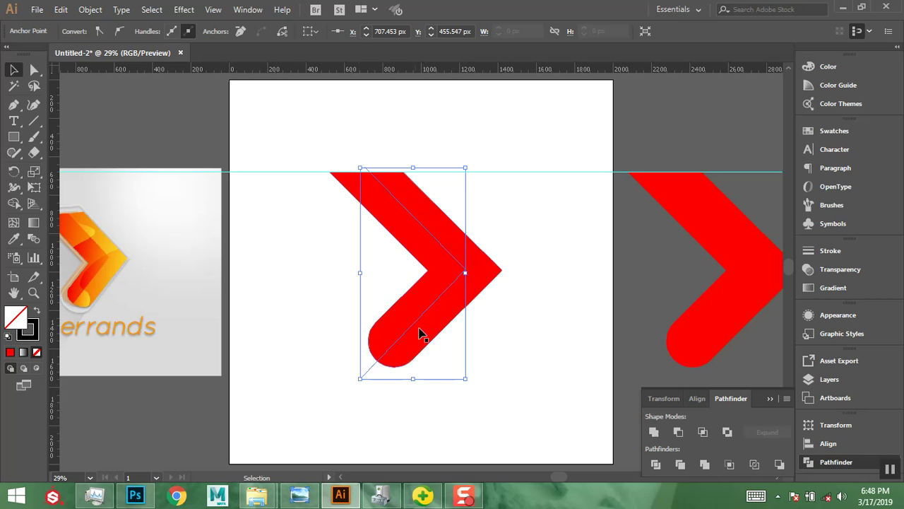
{"action": "left_click", "coordinate": [91, 10]}
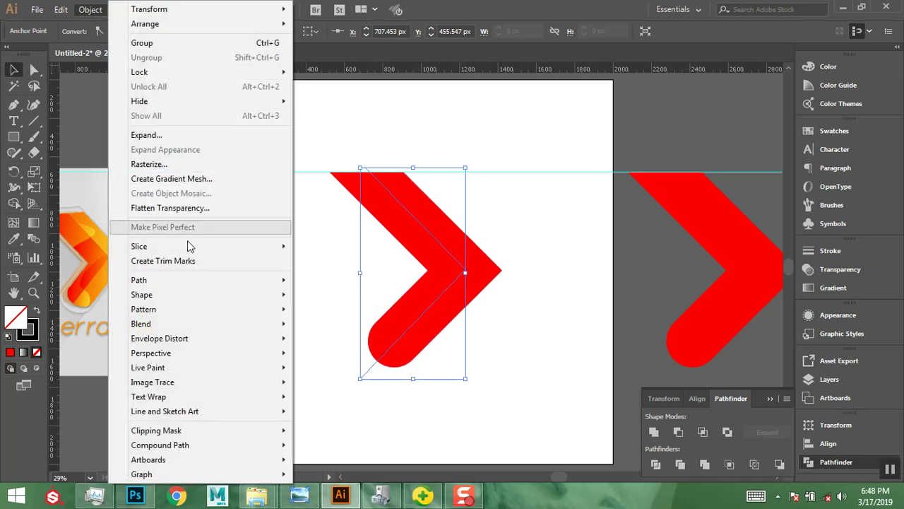
{"action": "mouse_move", "coordinate": [181, 281]}
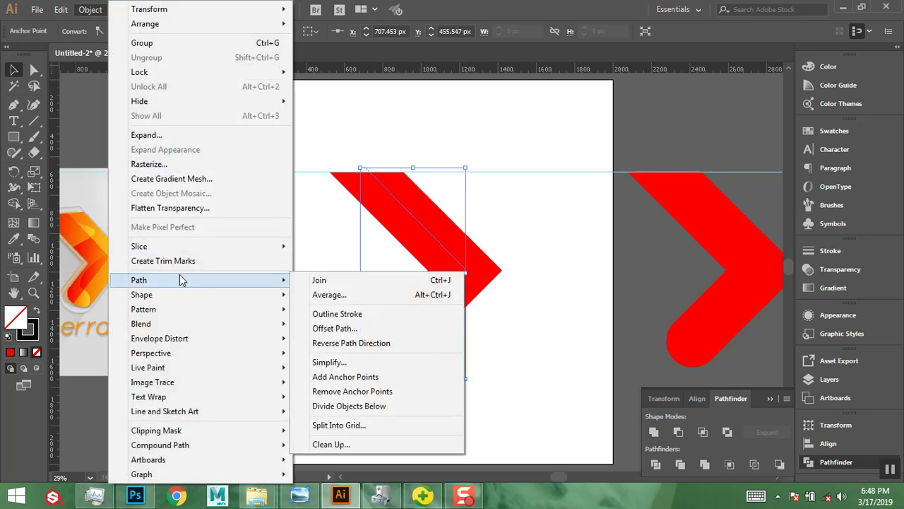
{"action": "left_click", "coordinate": [344, 406]}
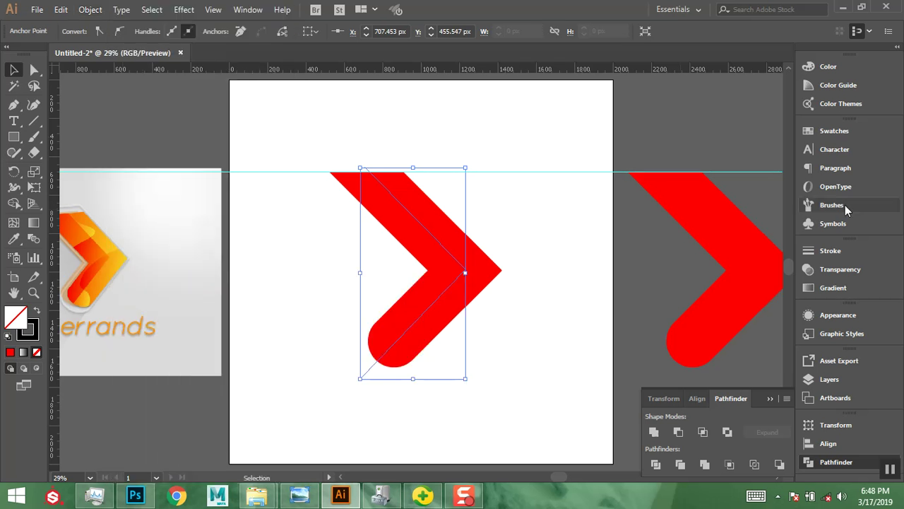
{"action": "left_click", "coordinate": [826, 379]}
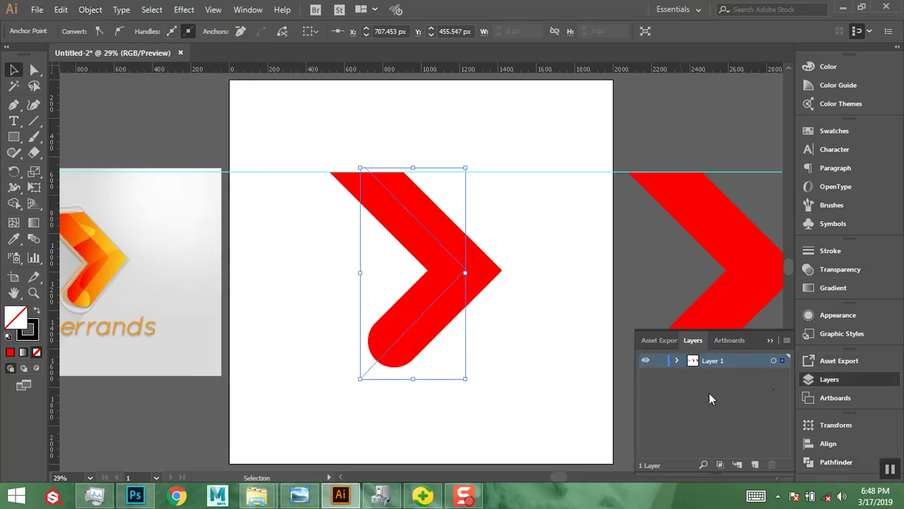
{"action": "left_click", "coordinate": [677, 361]}
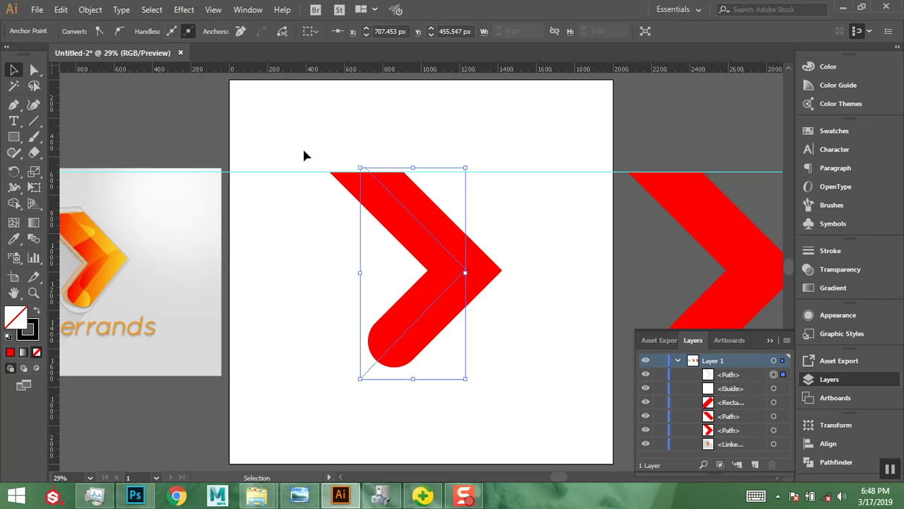
{"action": "left_click", "coordinate": [89, 10]}
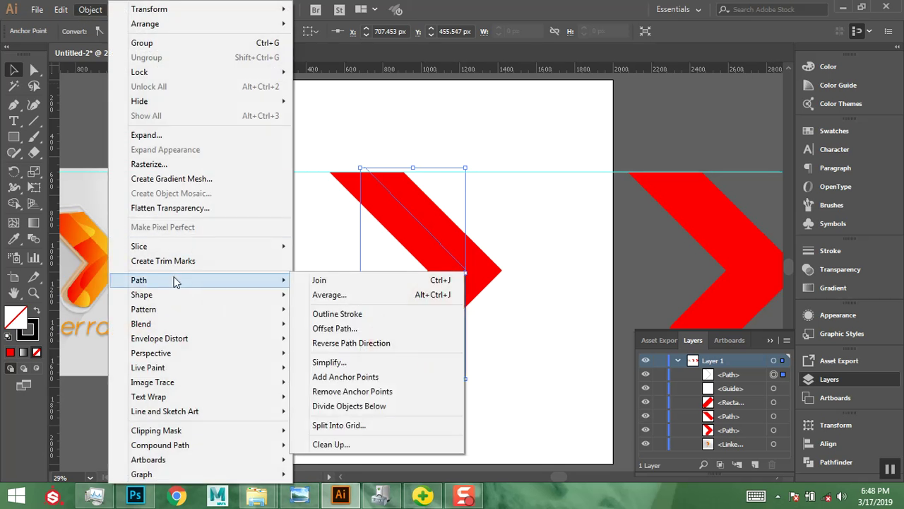
{"action": "left_click", "coordinate": [341, 406]}
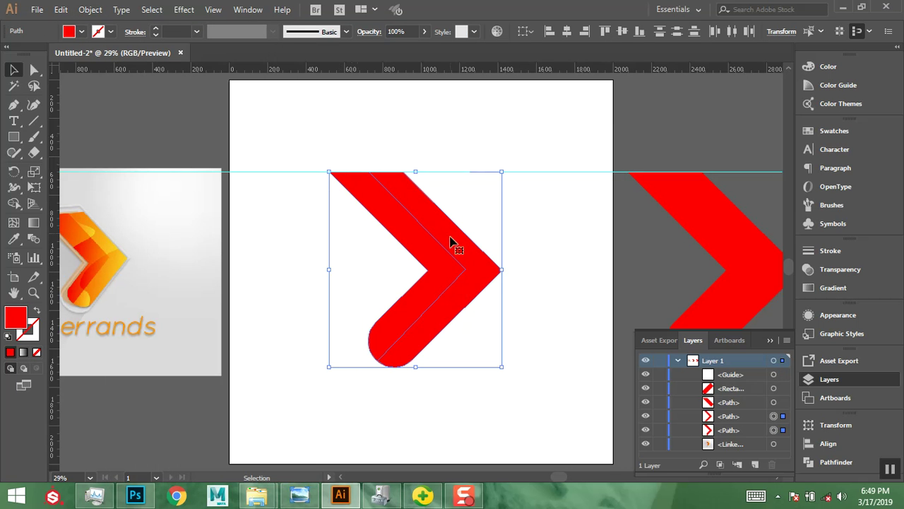
Move the divided arrow's inner half away to the left so a gap separates it from the outer half.
{"action": "left_click", "coordinate": [453, 139]}
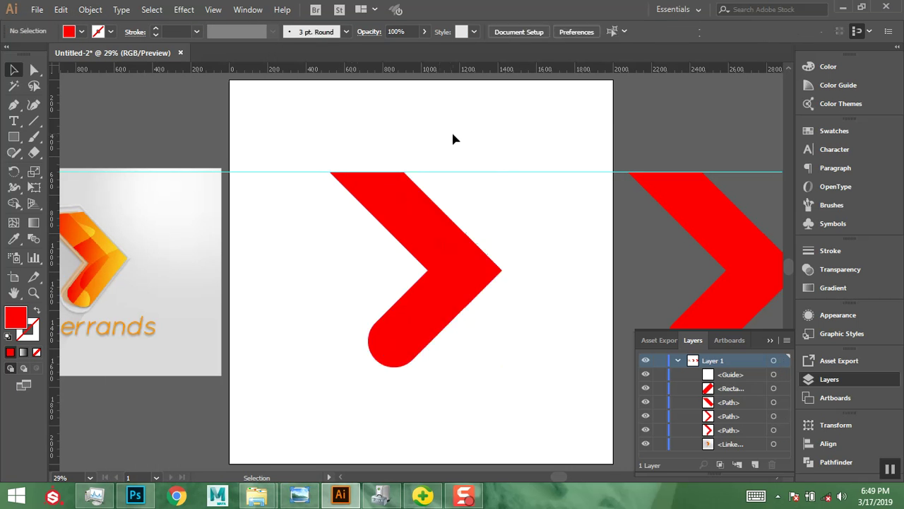
{"action": "right_click", "coordinate": [430, 224]}
{"action": "left_click", "coordinate": [404, 238]}
{"action": "left_click_drag", "start_coordinate": [416, 246], "coordinate": [369, 252]}
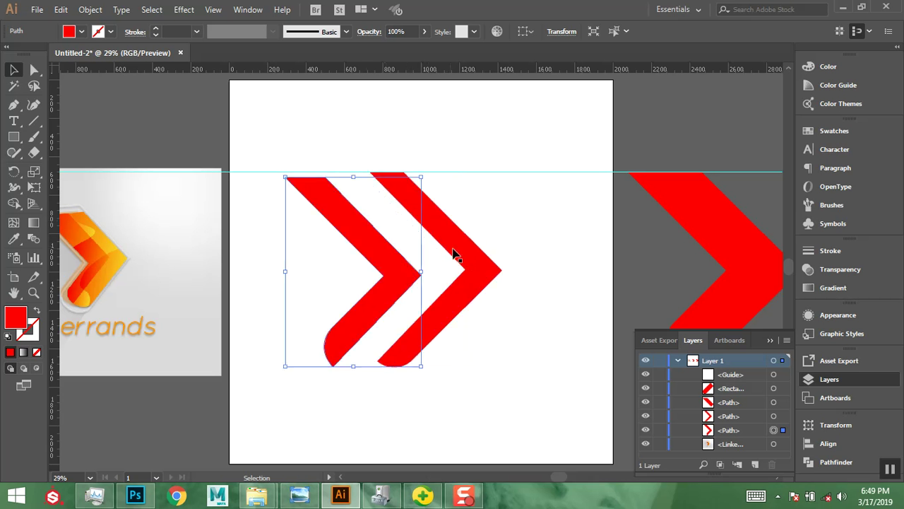
{"action": "key", "text": "a"}
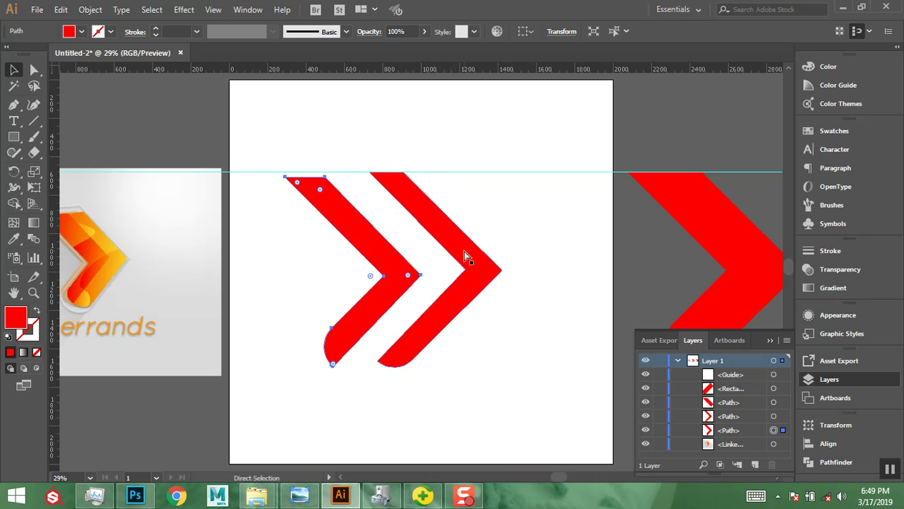
Undo the last move of the arrow's inner half and select the arrow's outer half.
{"action": "key", "text": "v"}
{"action": "key", "text": "ctrl+z"}
{"action": "left_click", "coordinate": [458, 187]}
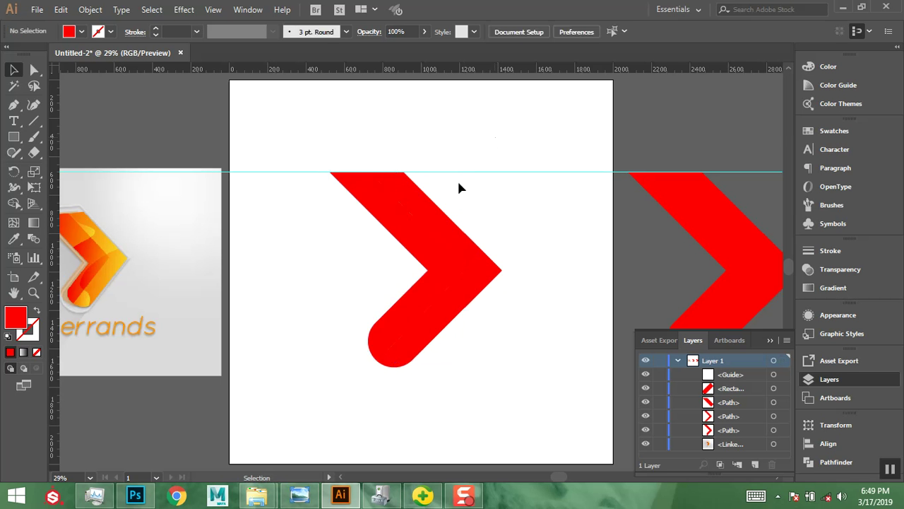
{"action": "key", "text": "space"}
{"action": "left_click_drag", "start_coordinate": [374, 278], "coordinate": [411, 277]}
{"action": "left_click", "coordinate": [473, 229]}
{"action": "left_click", "coordinate": [493, 233]}
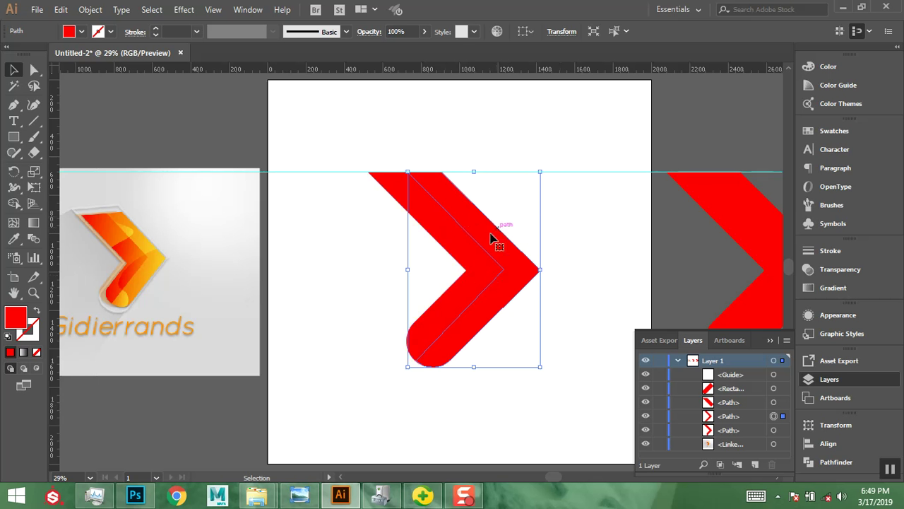
Draw a small red square above the reference image and duplicate it twice to form a horizontal row of three.
{"action": "left_click", "coordinate": [14, 136]}
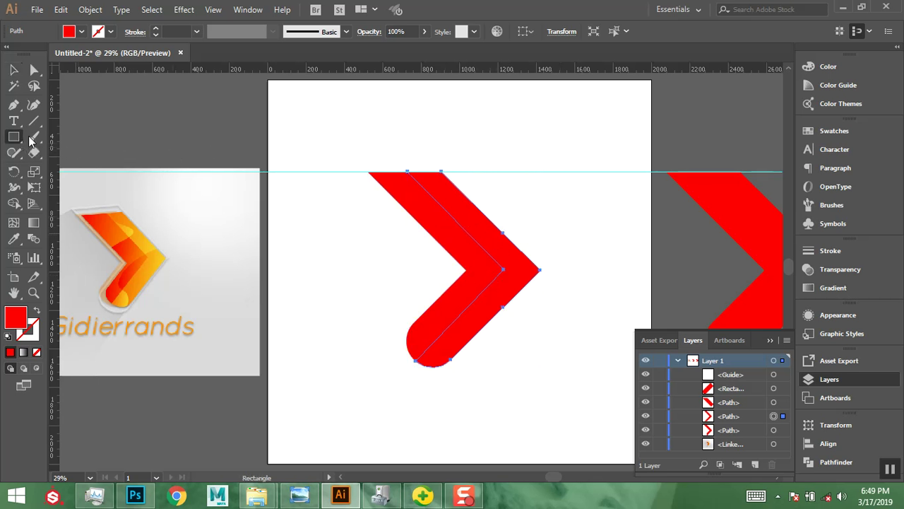
{"action": "left_click_drag", "start_coordinate": [138, 90], "coordinate": [164, 117]}
{"action": "left_click", "coordinate": [14, 69]}
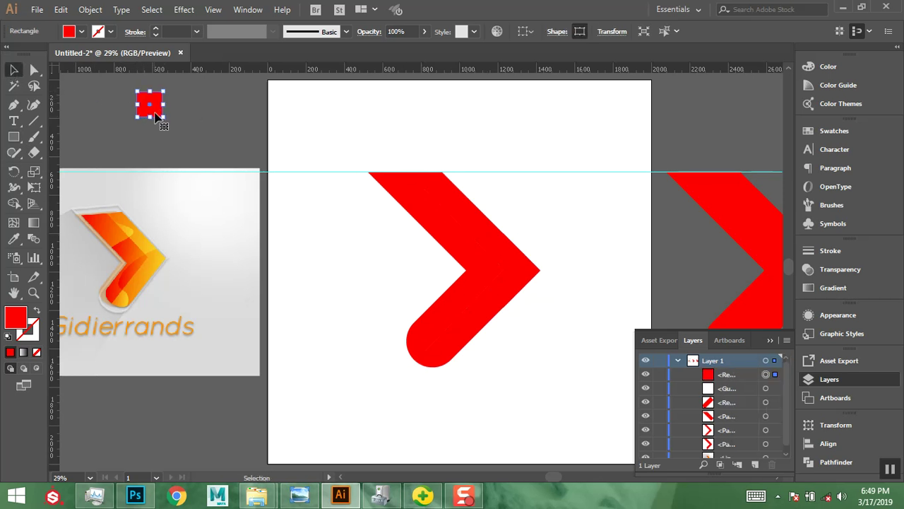
{"action": "left_click_drag", "start_coordinate": [156, 116], "coordinate": [223, 118]}
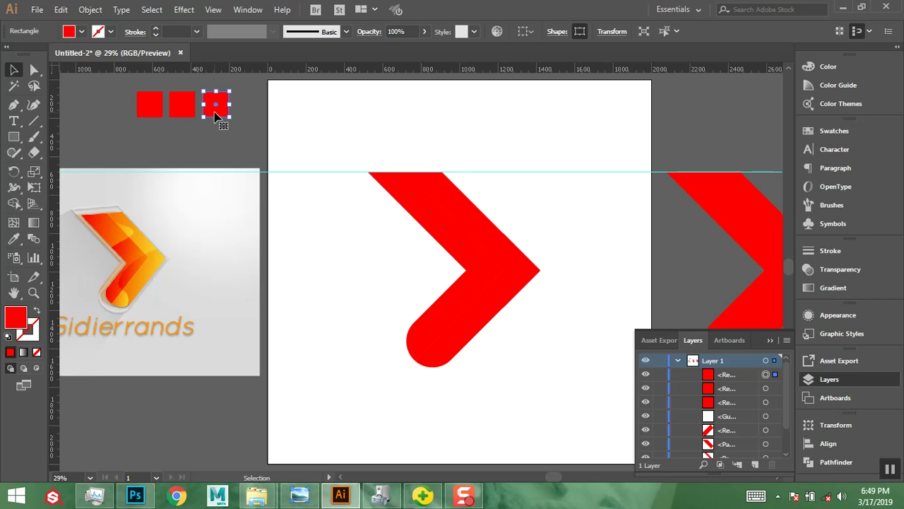
Fill the first square with orange and the middle square with yellow, sampling both from the reference logo with the Eyedropper.
{"action": "left_click", "coordinate": [150, 111]}
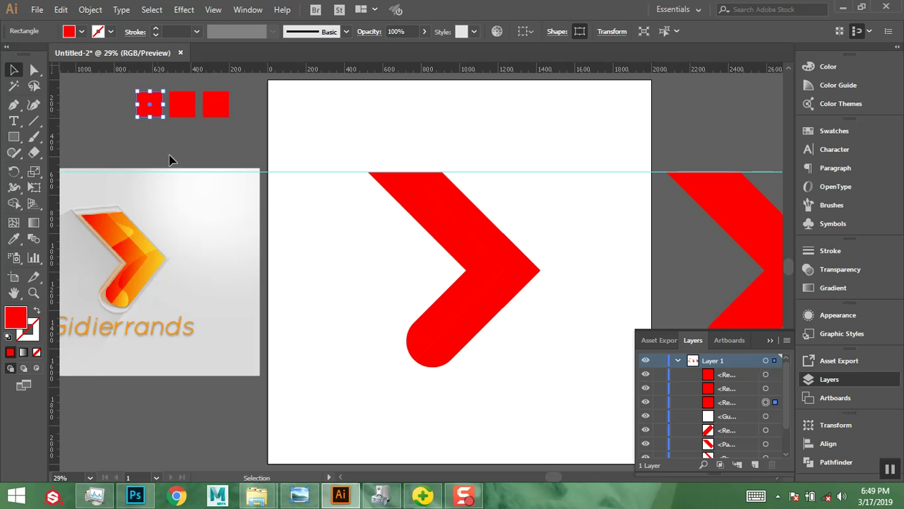
{"action": "left_click", "coordinate": [13, 239]}
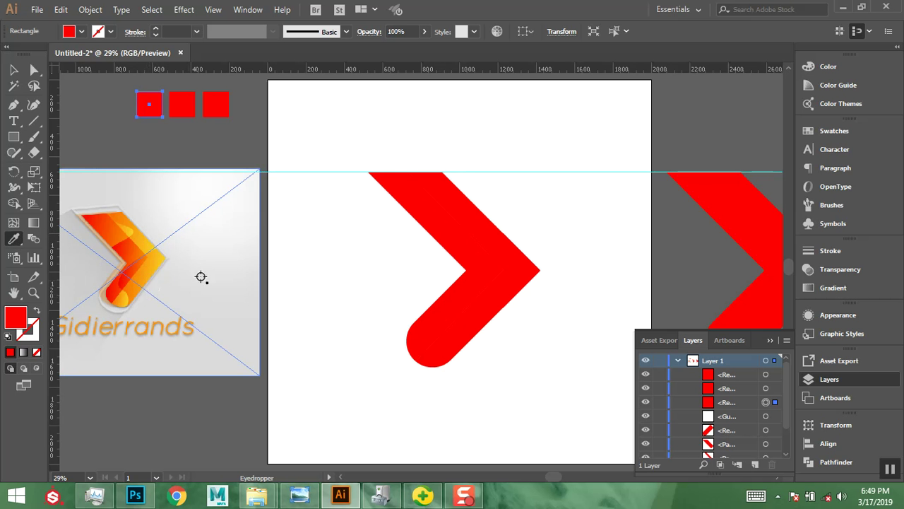
{"action": "left_click", "coordinate": [120, 216]}
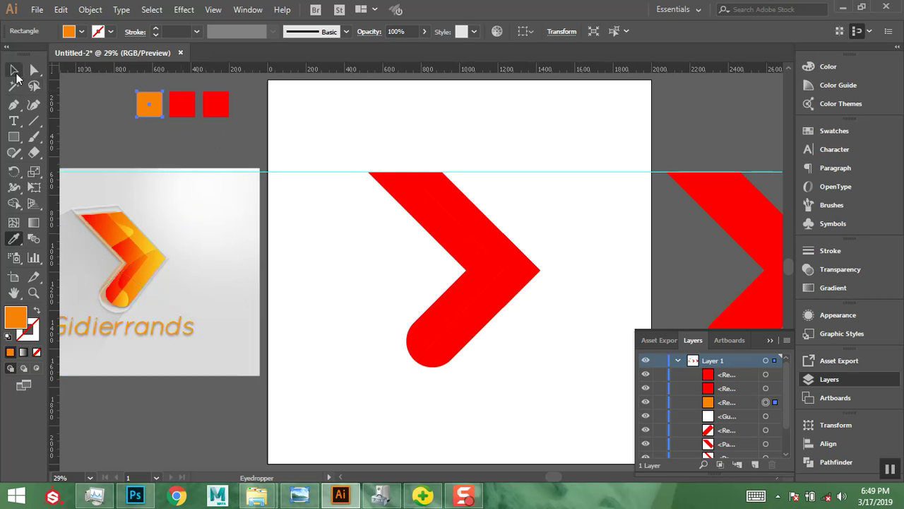
{"action": "left_click", "coordinate": [14, 71]}
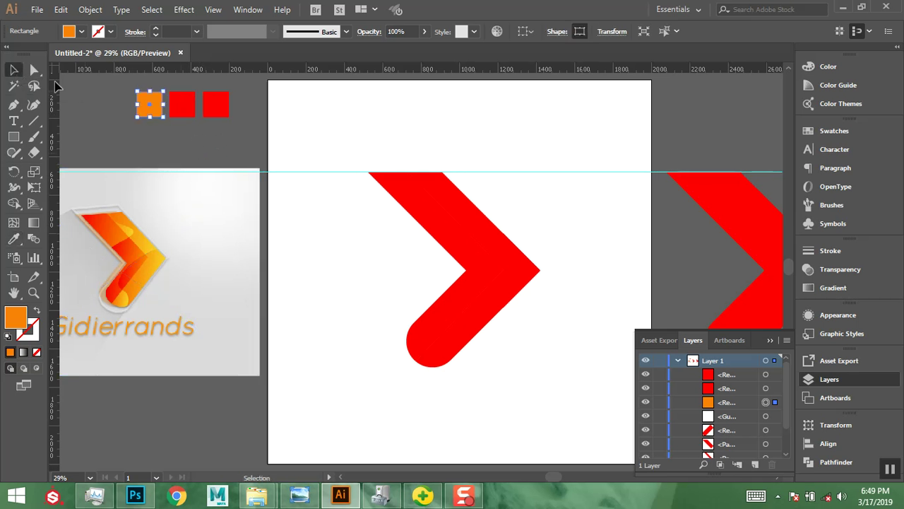
{"action": "left_click", "coordinate": [188, 110]}
{"action": "left_click", "coordinate": [15, 240]}
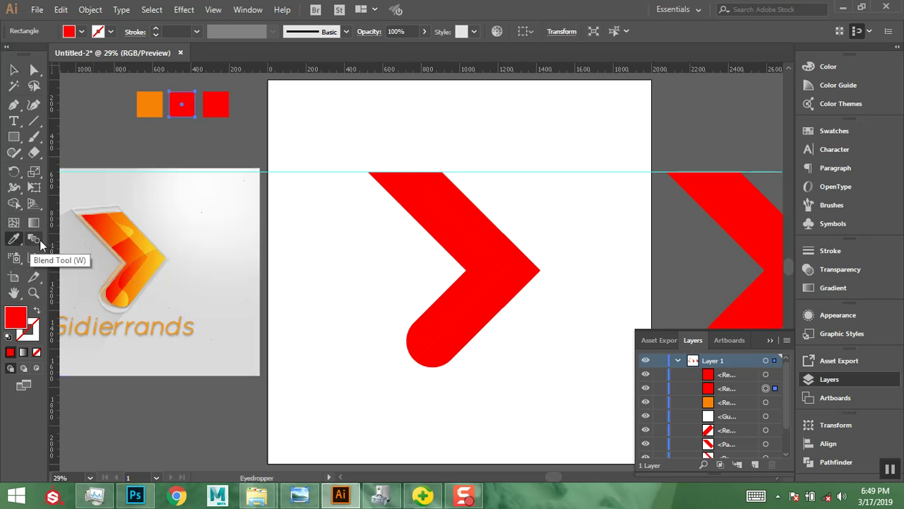
{"action": "left_click", "coordinate": [150, 240]}
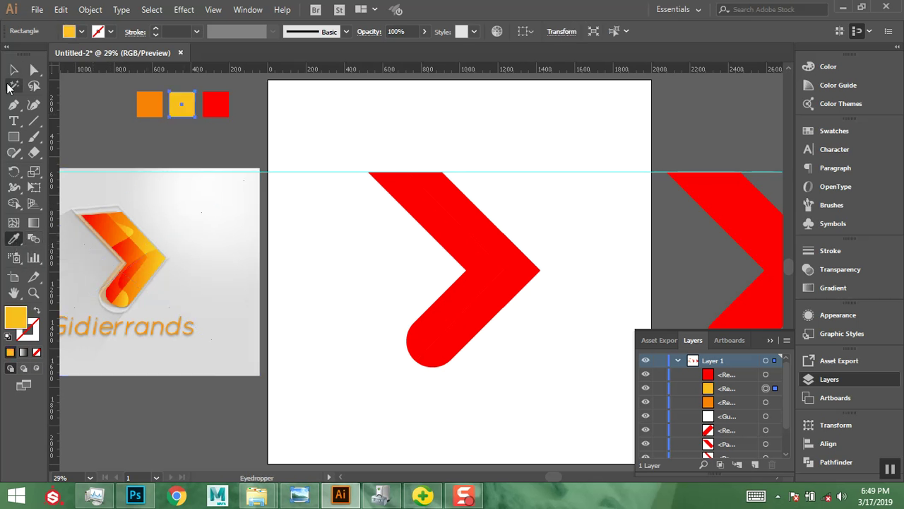
{"action": "key", "text": "v"}
Fill the third square with orange sampled from the reference logo with the Eyedropper.
{"action": "left_click", "coordinate": [217, 111]}
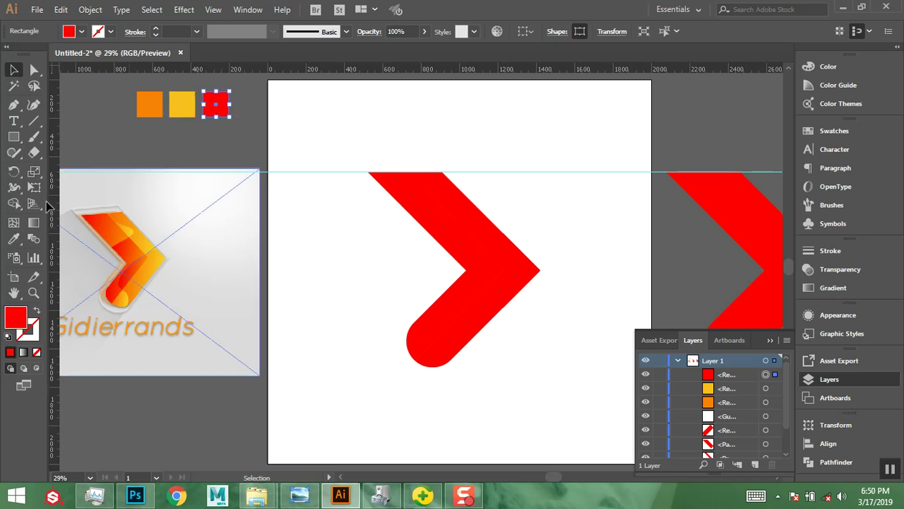
{"action": "left_click", "coordinate": [13, 240]}
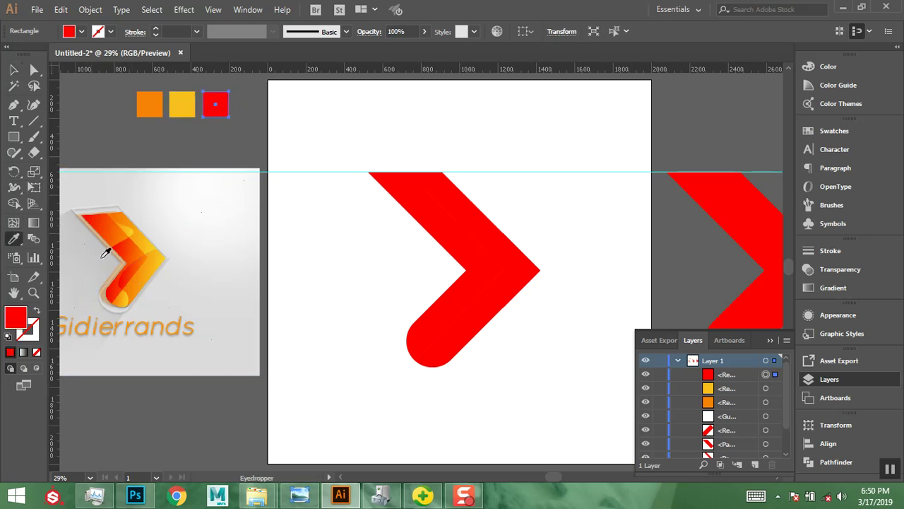
{"action": "left_click", "coordinate": [135, 282]}
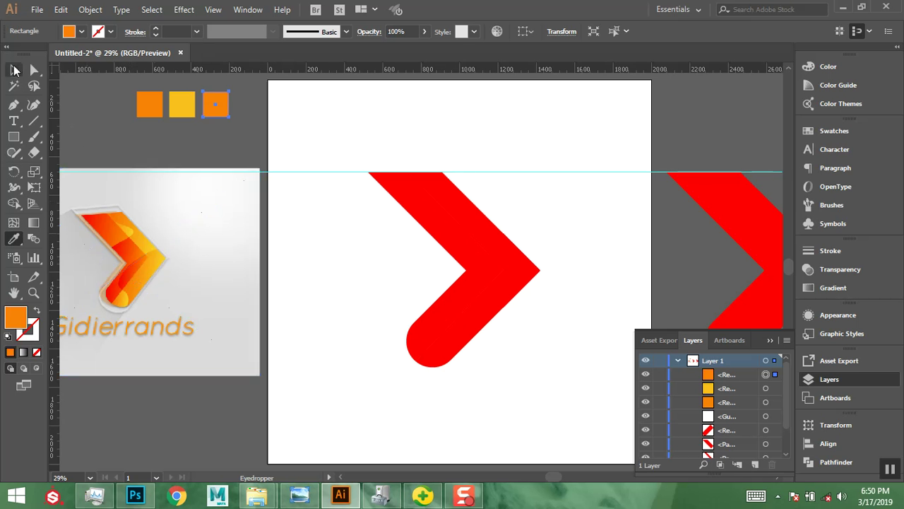
{"action": "left_click", "coordinate": [84, 94]}
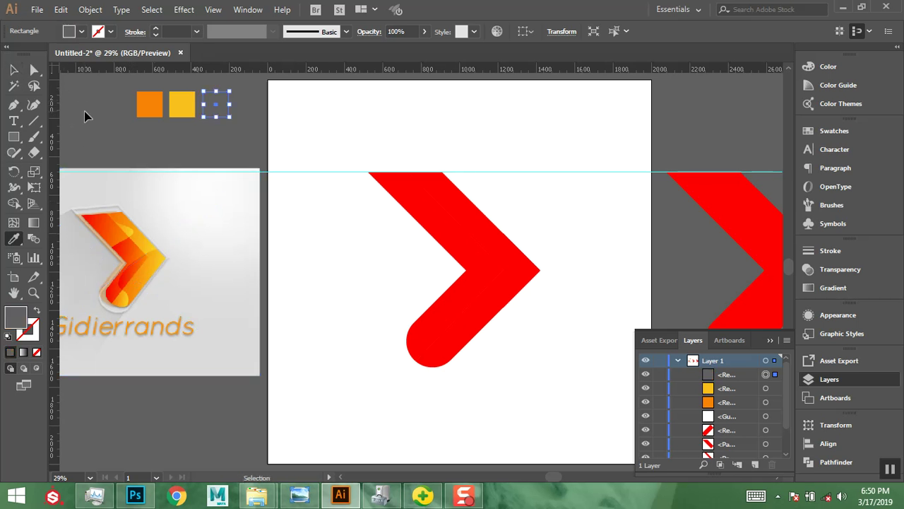
{"action": "key", "text": "ctrl+z"}
{"action": "left_click", "coordinate": [14, 70]}
{"action": "left_click", "coordinate": [241, 164]}
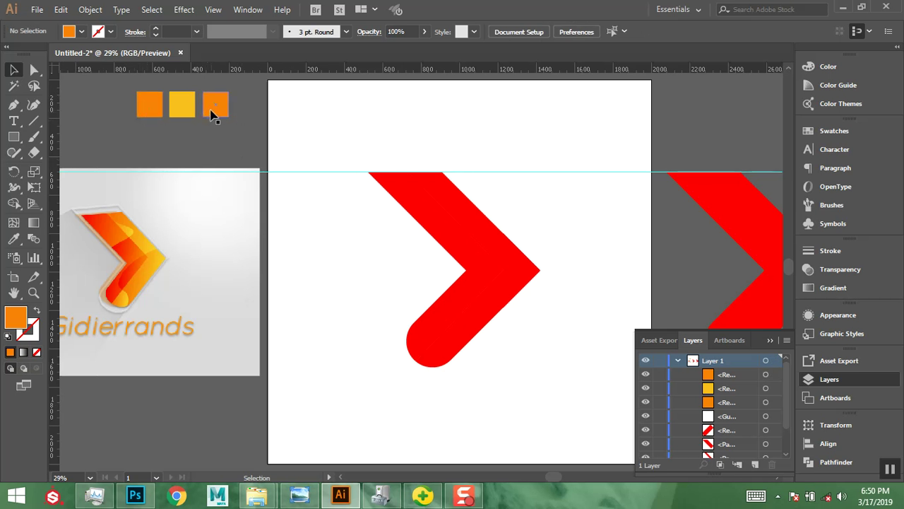
Give the third square a linear gradient fill and copy the orange square's hex colour code F88106.
{"action": "left_click", "coordinate": [209, 112]}
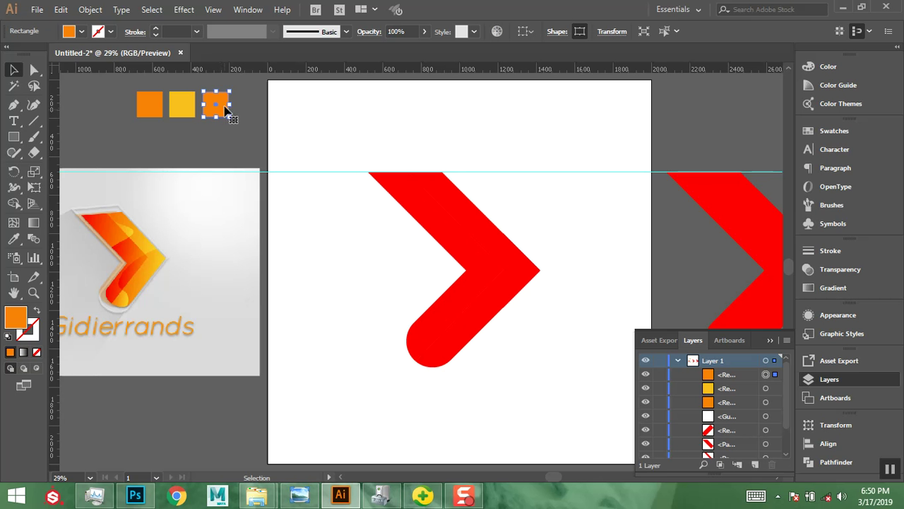
{"action": "left_click", "coordinate": [22, 355]}
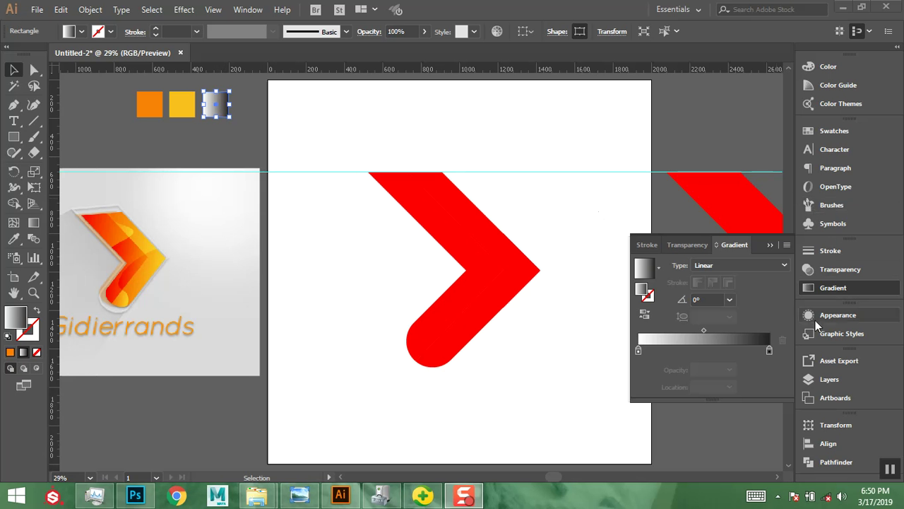
{"action": "left_click", "coordinate": [139, 106]}
{"action": "left_click", "coordinate": [829, 67]}
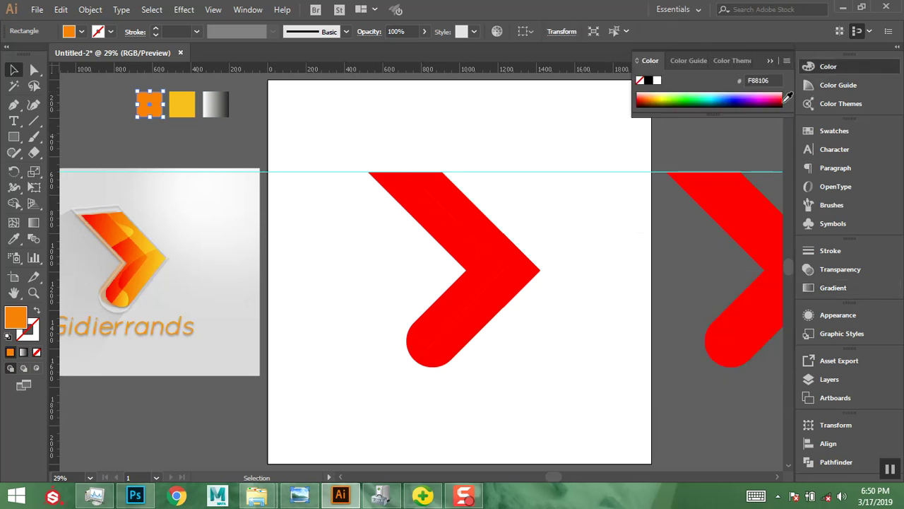
{"action": "left_click_drag", "start_coordinate": [779, 80], "coordinate": [722, 90]}
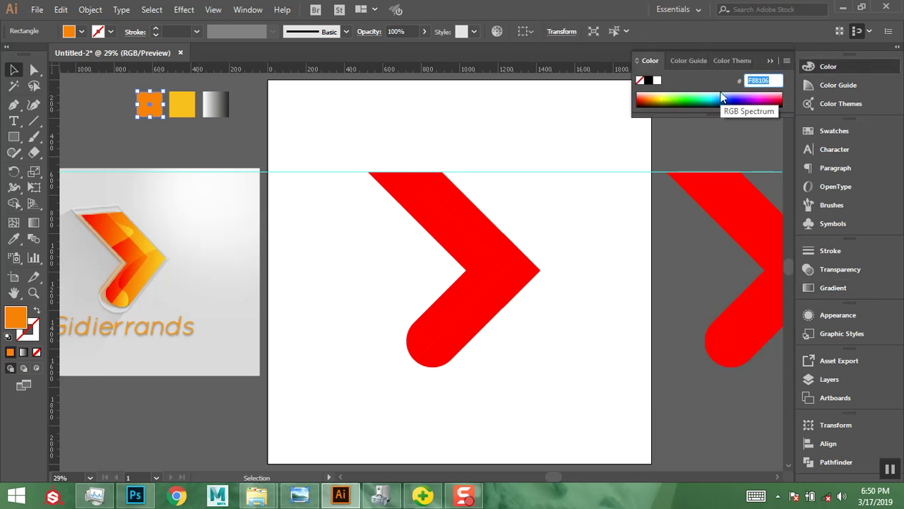
Set the starting colour stop of the third square's gradient to RGB and give it the hex code F88106.
{"action": "left_click", "coordinate": [227, 112]}
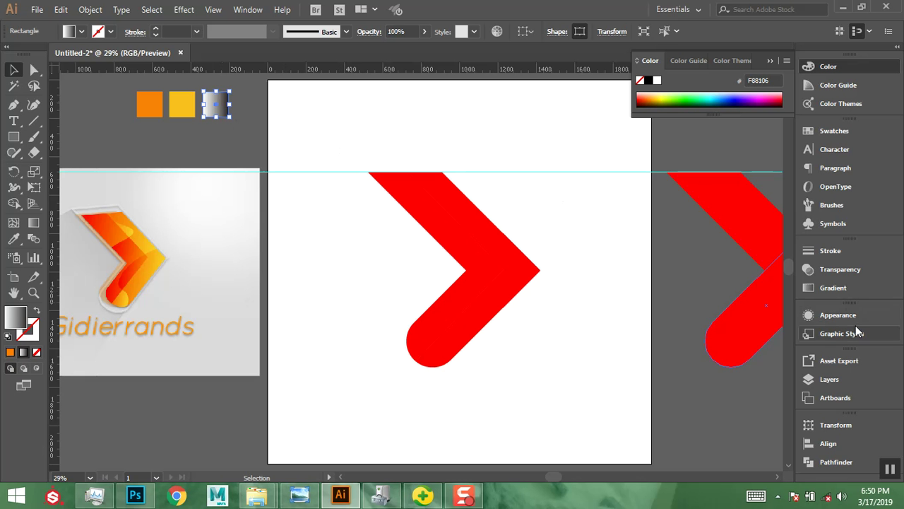
{"action": "left_click", "coordinate": [834, 287]}
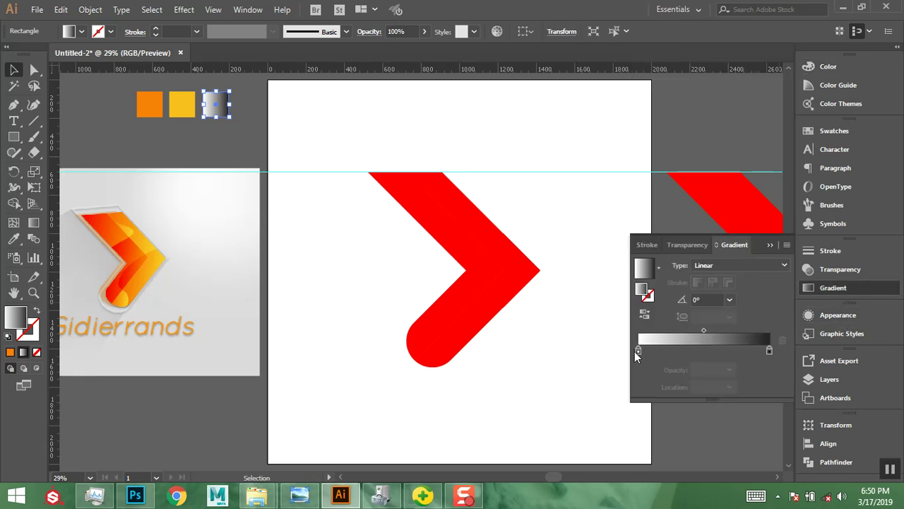
{"action": "double_click", "coordinate": [638, 350]}
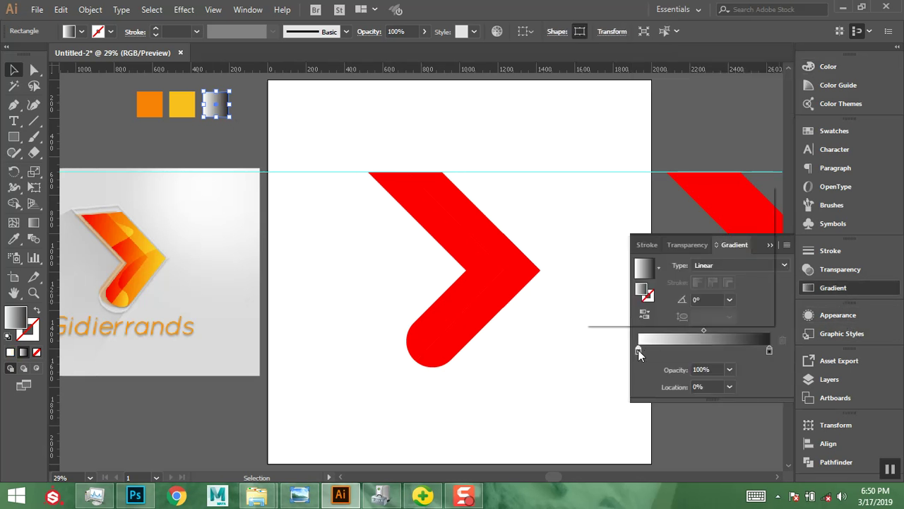
{"action": "left_click", "coordinate": [766, 188]}
{"action": "left_click", "coordinate": [803, 208]}
{"action": "left_click", "coordinate": [739, 293]}
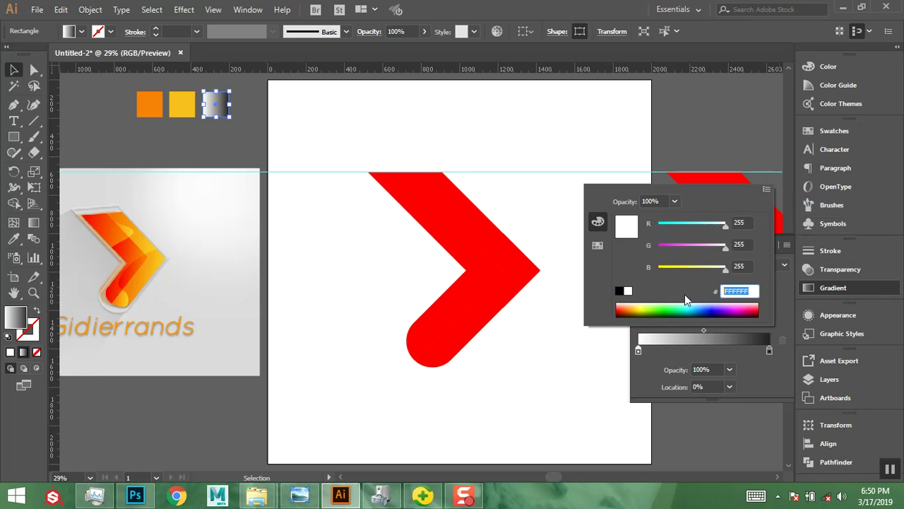
{"action": "key", "text": "ctrl+v"}
{"action": "key", "text": "Return"}
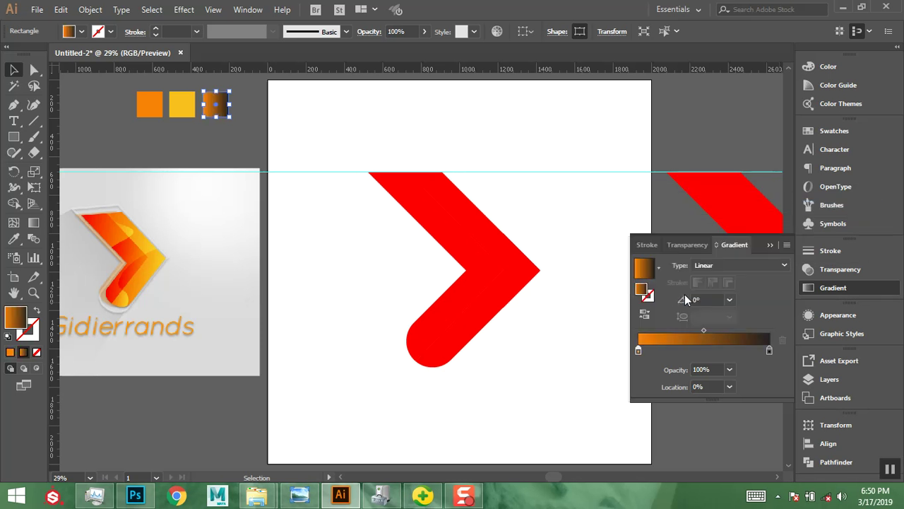
Copy the yellow square's hex code F9BF1C and apply it in RGB to the end stop of the third square's gradient.
{"action": "left_click", "coordinate": [183, 104]}
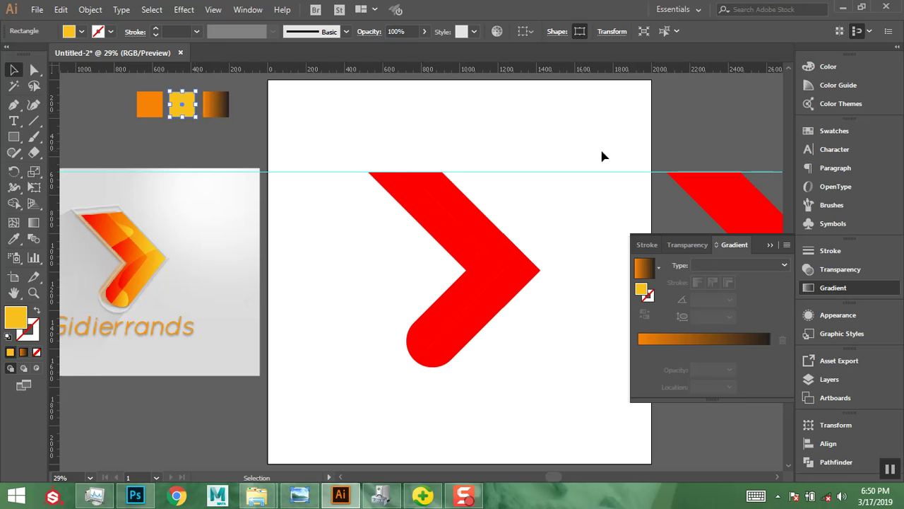
{"action": "left_click", "coordinate": [827, 66]}
{"action": "left_click", "coordinate": [763, 81]}
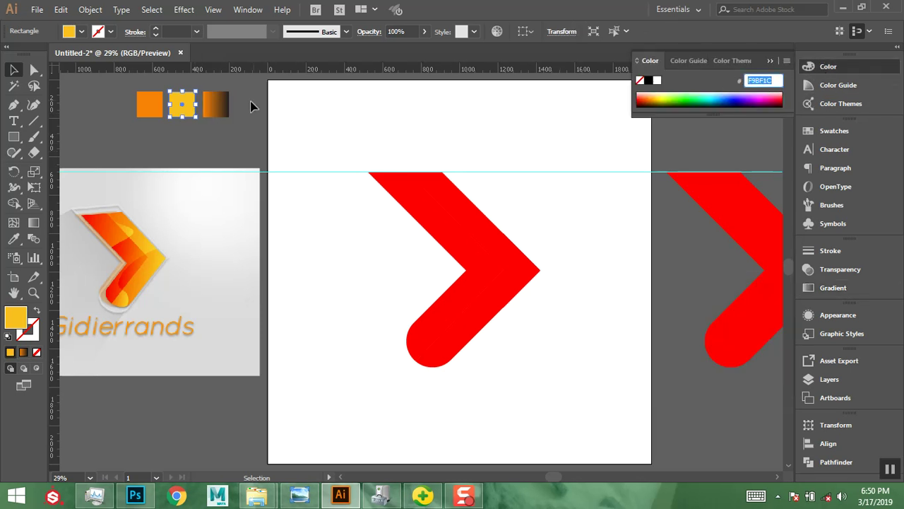
{"action": "left_click", "coordinate": [216, 105]}
{"action": "left_click", "coordinate": [832, 288]}
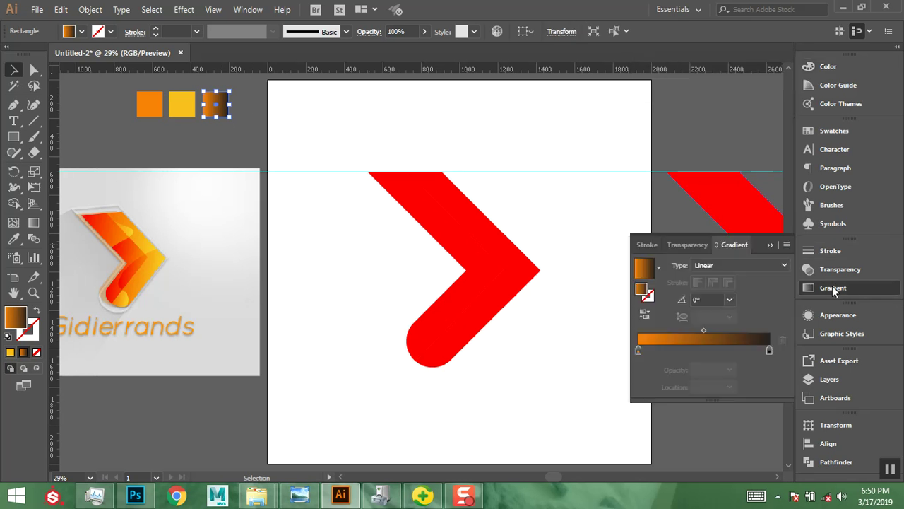
{"action": "double_click", "coordinate": [770, 350]}
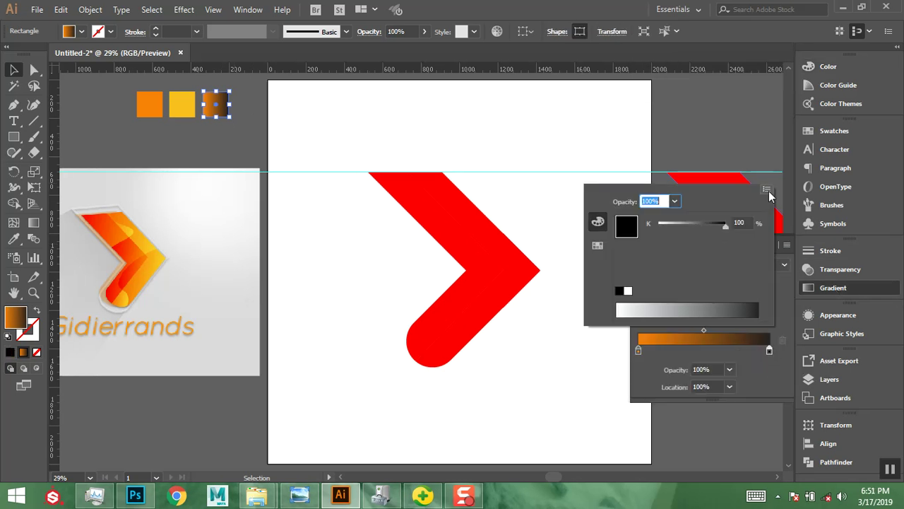
{"action": "left_click", "coordinate": [768, 190]}
{"action": "left_click", "coordinate": [786, 208]}
{"action": "left_click", "coordinate": [745, 292]}
{"action": "key", "text": "ctrl+a"}
{"action": "key", "text": "ctrl+v"}
{"action": "key", "text": "Return"}
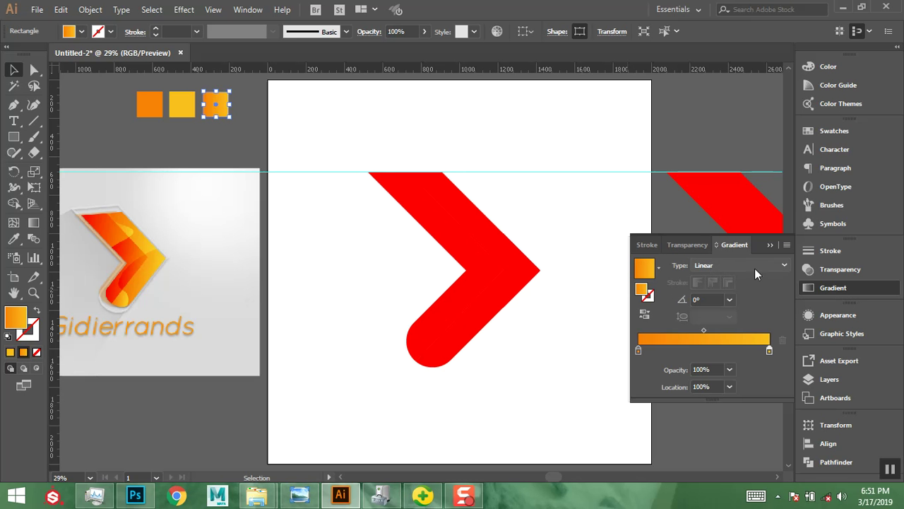
Change the third square's gradient type to Radial and apply that gradient to the arrow's outer half with the Eyedropper.
{"action": "left_click", "coordinate": [784, 265]}
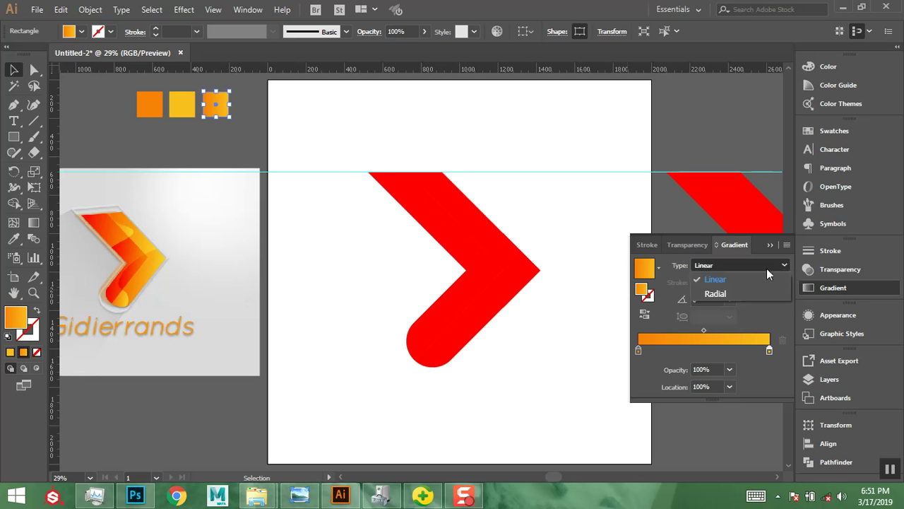
{"action": "left_click", "coordinate": [715, 293]}
{"action": "left_click", "coordinate": [485, 234]}
{"action": "left_click", "coordinate": [13, 239]}
{"action": "left_click", "coordinate": [220, 105]}
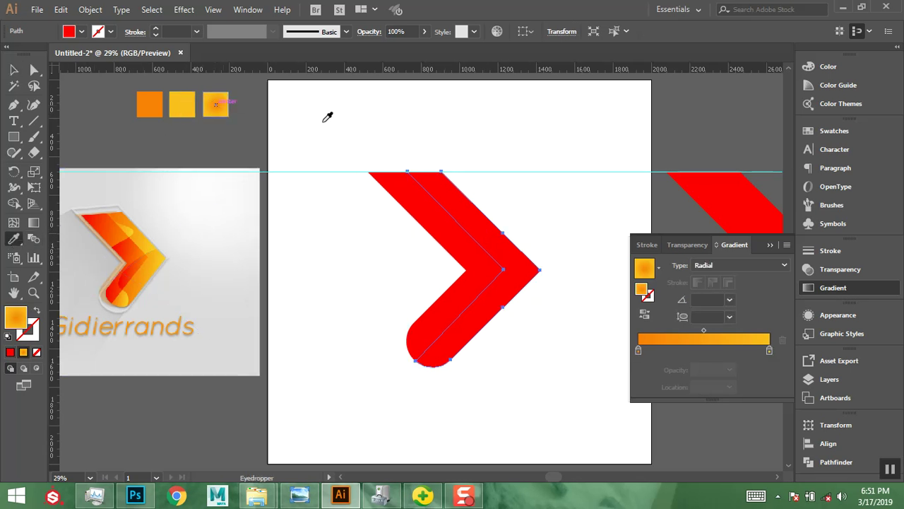
{"action": "left_click", "coordinate": [13, 70]}
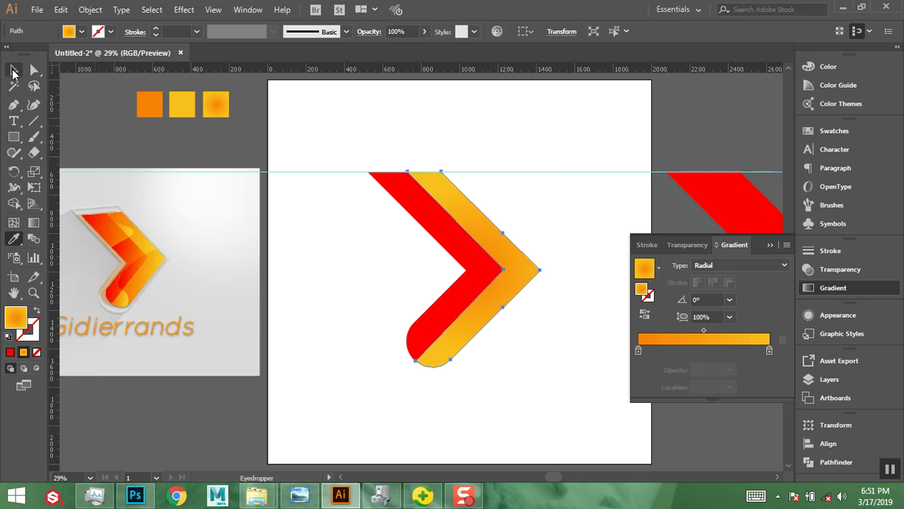
{"action": "left_click", "coordinate": [515, 146]}
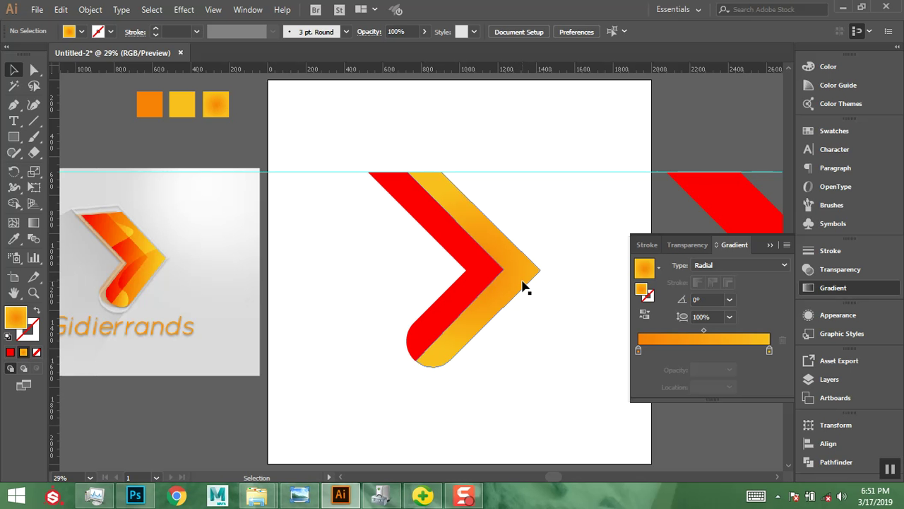
{"action": "left_click", "coordinate": [524, 282]}
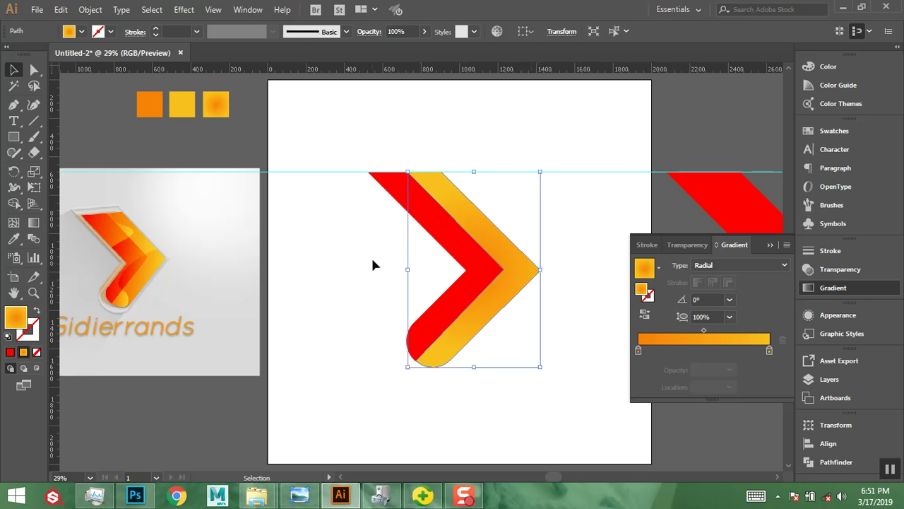
Reverse the radial gradient on the arrow's outer half, then enlarge it, rotate it to 30.7° and shift it with the Gradient tool.
{"action": "left_click", "coordinate": [644, 314]}
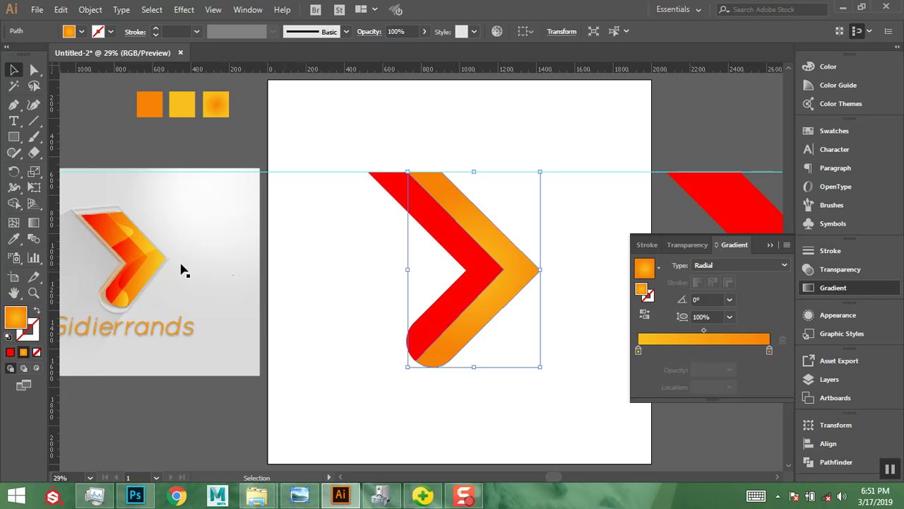
{"action": "left_click", "coordinate": [33, 223]}
{"action": "mouse_move", "coordinate": [545, 269]}
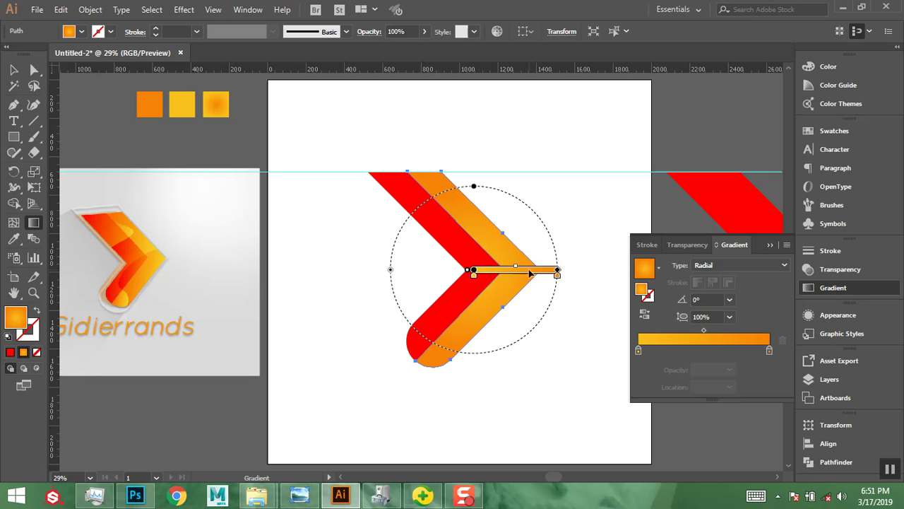
{"action": "left_click_drag", "start_coordinate": [556, 234], "coordinate": [596, 222]}
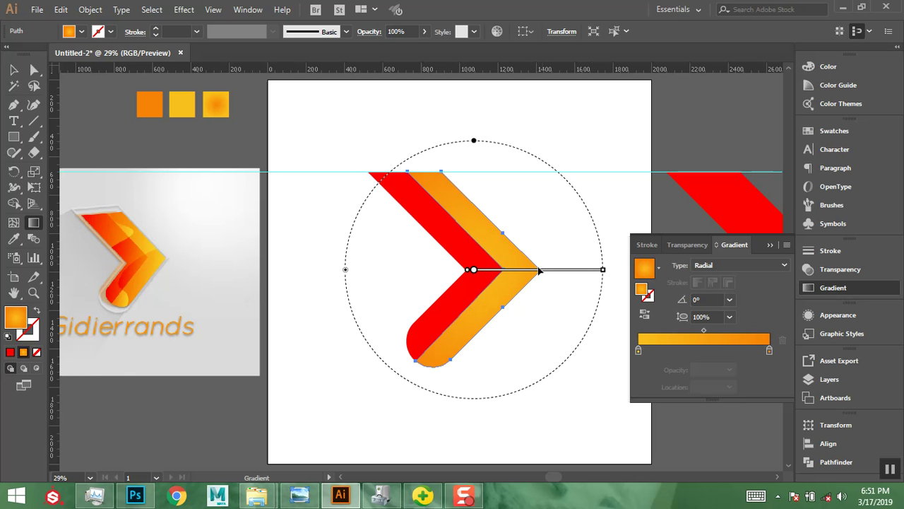
{"action": "mouse_move", "coordinate": [581, 275]}
{"action": "left_click_drag", "start_coordinate": [587, 208], "coordinate": [549, 147]}
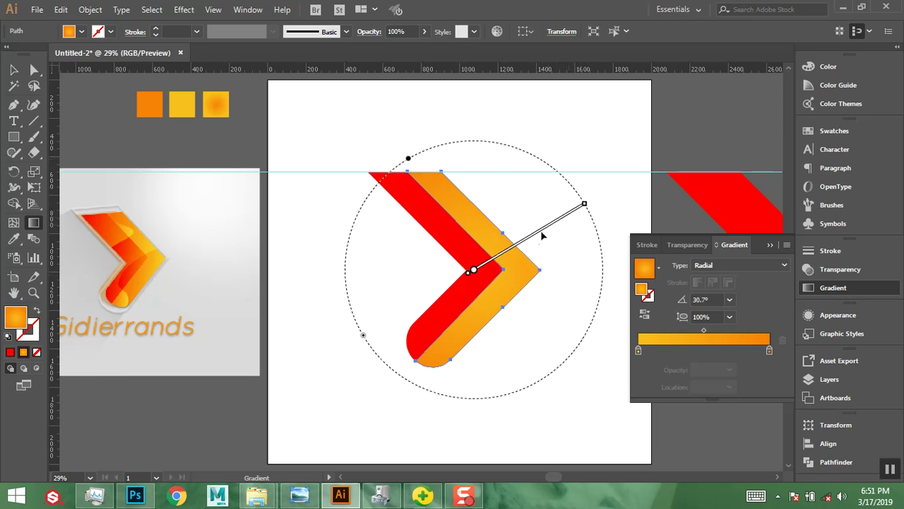
{"action": "mouse_move", "coordinate": [518, 247]}
{"action": "mouse_move", "coordinate": [518, 247]}
{"action": "left_mouse_down"}
{"action": "mouse_move", "coordinate": [532, 239]}
{"action": "mouse_move", "coordinate": [492, 265]}
{"action": "mouse_move", "coordinate": [536, 247]}
{"action": "left_mouse_up"}
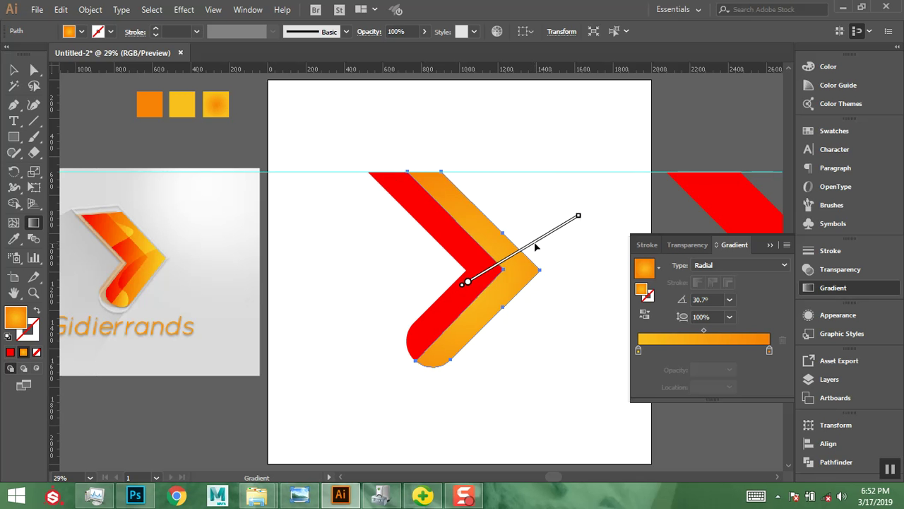
Redraw the outer half's radial gradient with its yellow centre near the arrow tip and an angle of -154.5°.
{"action": "mouse_move", "coordinate": [525, 247]}
{"action": "left_click_drag", "start_coordinate": [556, 167], "coordinate": [438, 321]}
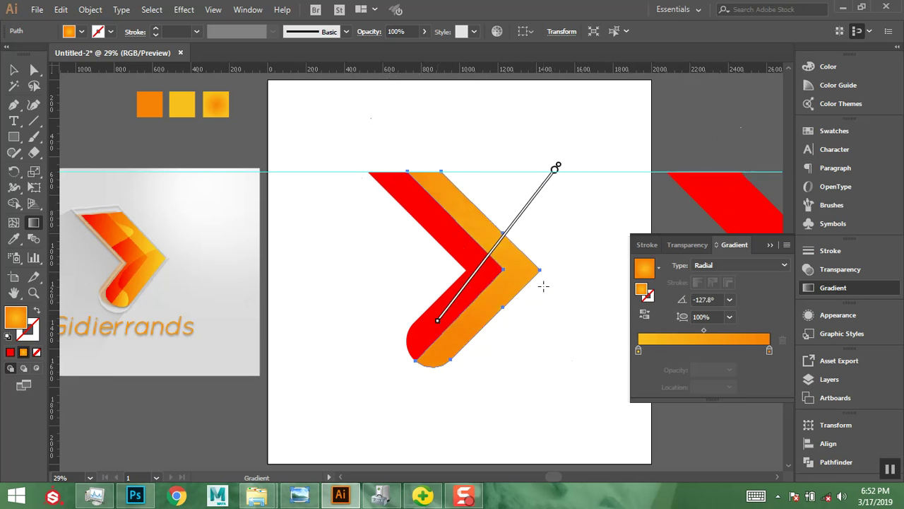
{"action": "left_click_drag", "start_coordinate": [504, 236], "coordinate": [513, 272]}
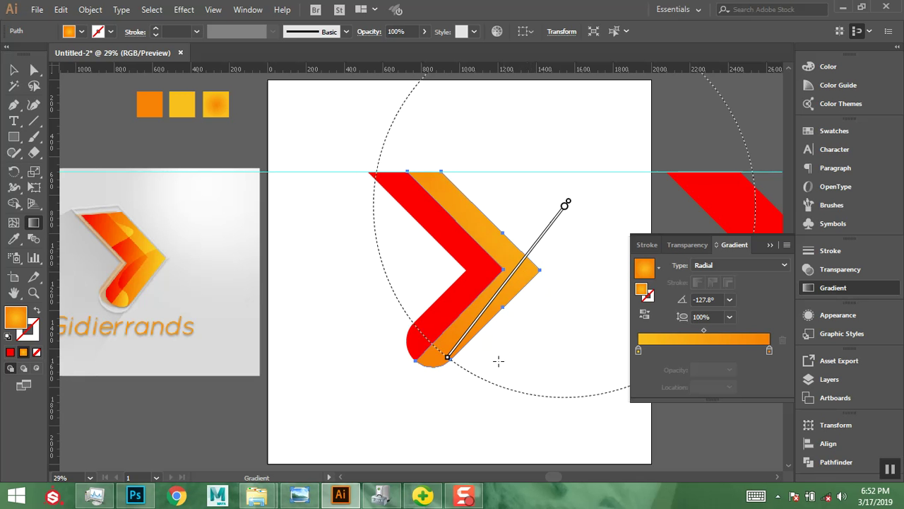
{"action": "left_click_drag", "start_coordinate": [426, 343], "coordinate": [443, 316]}
{"action": "mouse_move", "coordinate": [518, 234]}
{"action": "left_click_drag", "start_coordinate": [523, 232], "coordinate": [552, 236]}
{"action": "mouse_move", "coordinate": [422, 296]}
{"action": "left_mouse_down"}
{"action": "mouse_move", "coordinate": [464, 292]}
{"action": "mouse_move", "coordinate": [479, 278]}
{"action": "left_mouse_up"}
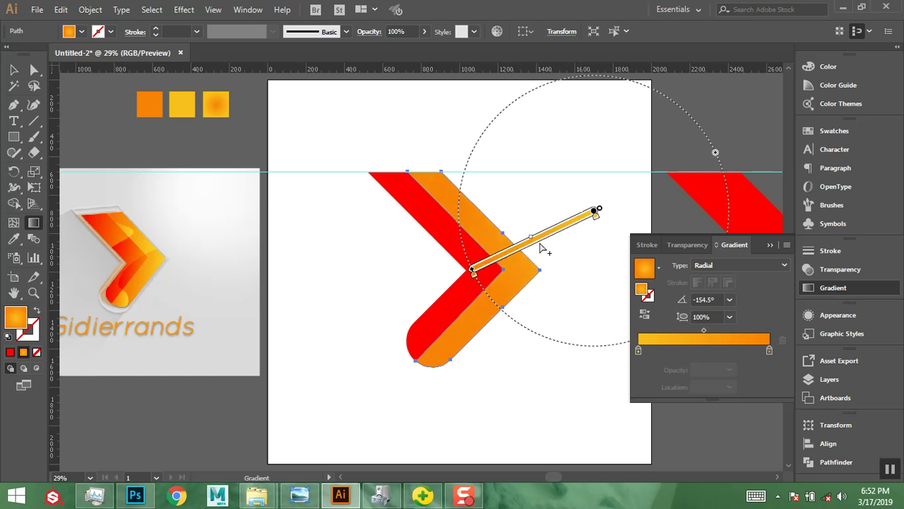
{"action": "mouse_move", "coordinate": [540, 242]}
{"action": "left_mouse_down"}
{"action": "mouse_move", "coordinate": [497, 261]}
{"action": "mouse_move", "coordinate": [513, 259]}
{"action": "left_mouse_up"}
{"action": "mouse_move", "coordinate": [520, 252]}
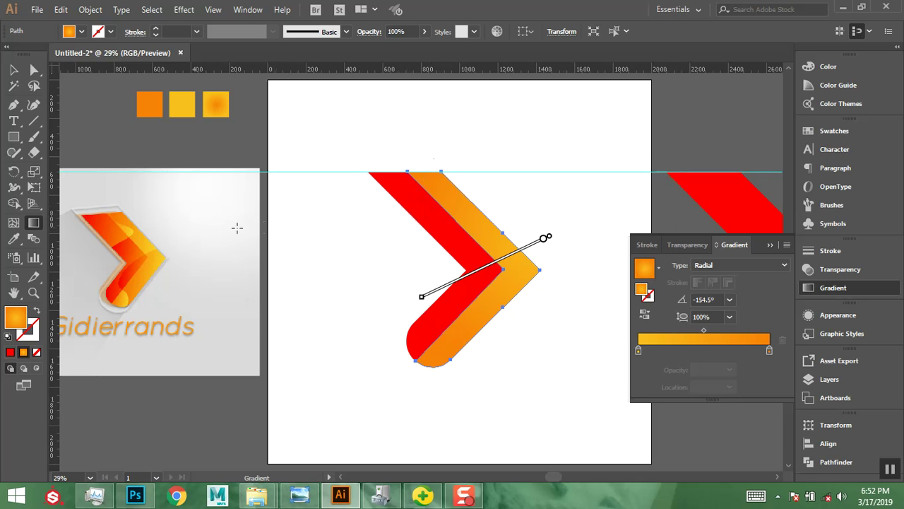
Duplicate the row of three colour squares directly below the originals.
{"action": "left_click", "coordinate": [13, 69]}
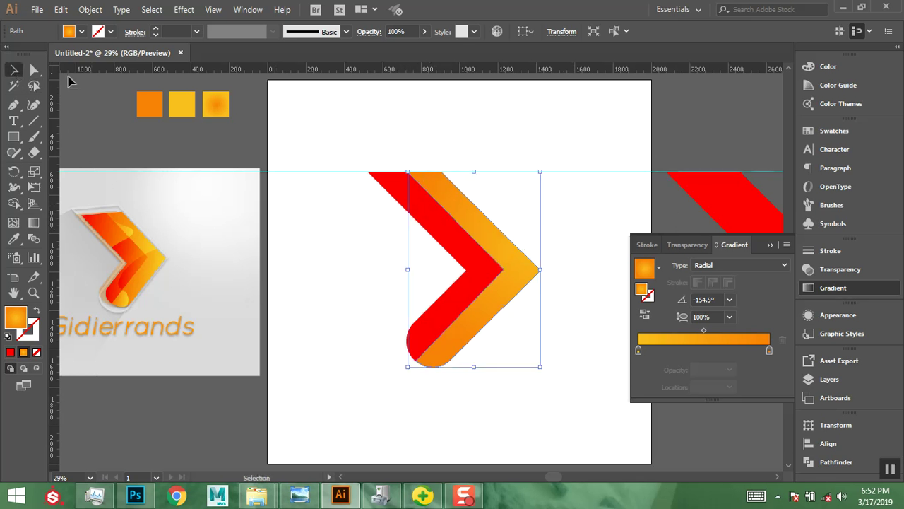
{"action": "left_click_drag", "start_coordinate": [236, 131], "coordinate": [235, 132]}
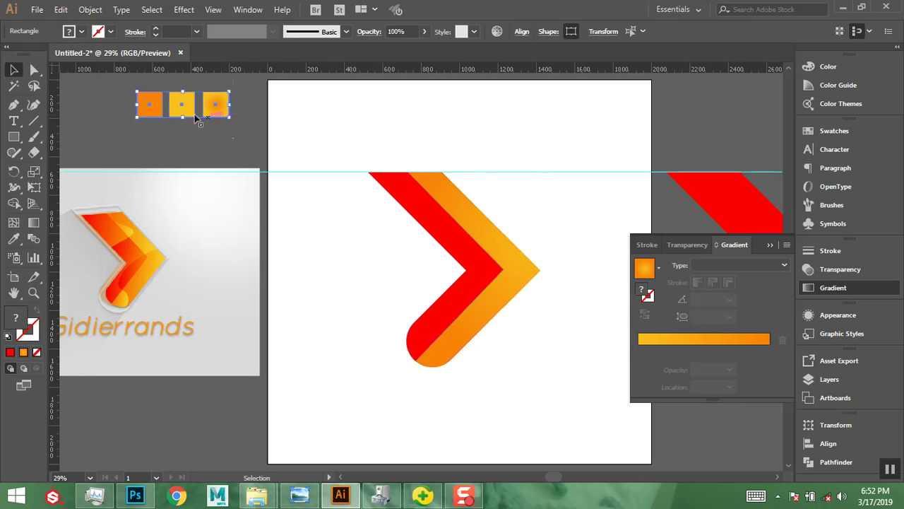
{"action": "left_click_drag", "start_coordinate": [189, 112], "coordinate": [204, 144]}
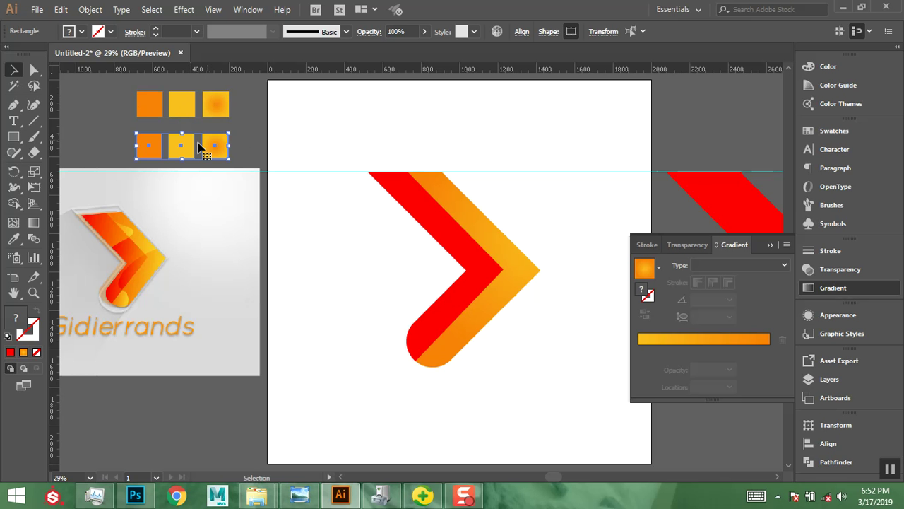
{"action": "left_click", "coordinate": [111, 111]}
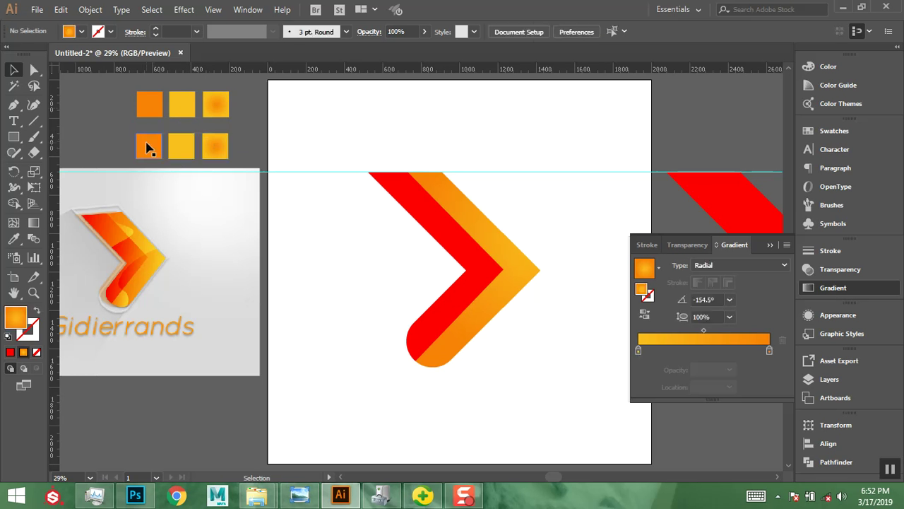
Recolour the first square of the lower row with red sampled from the top of the reference arrow.
{"action": "left_click", "coordinate": [147, 147]}
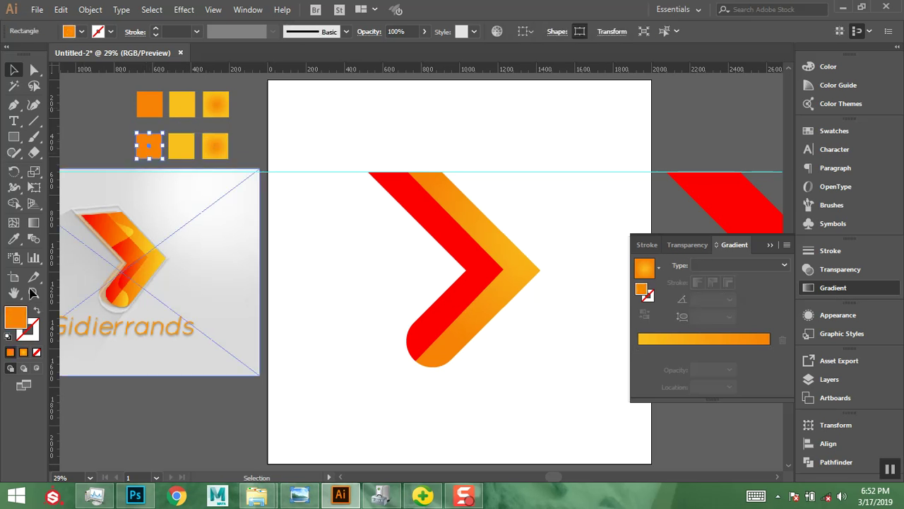
{"action": "left_click", "coordinate": [14, 240]}
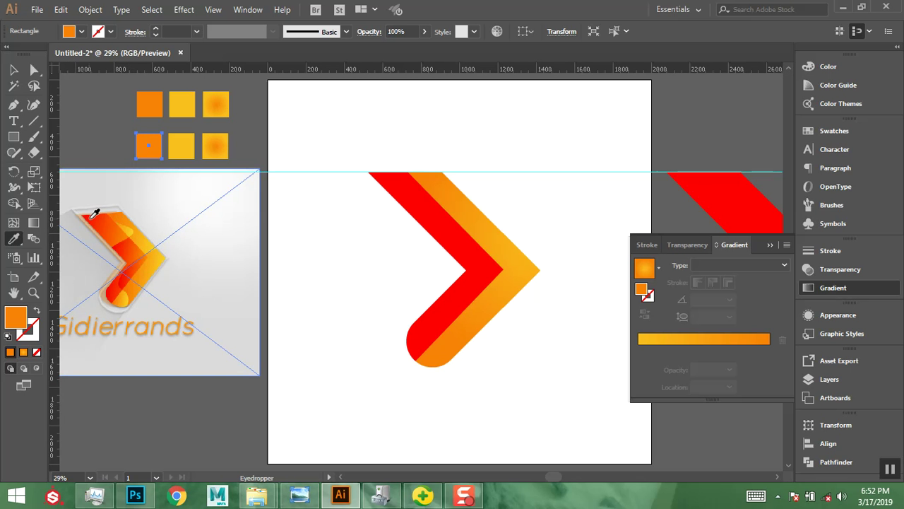
{"action": "left_click", "coordinate": [103, 219]}
{"action": "left_click", "coordinate": [102, 215]}
{"action": "left_click", "coordinate": [13, 69]}
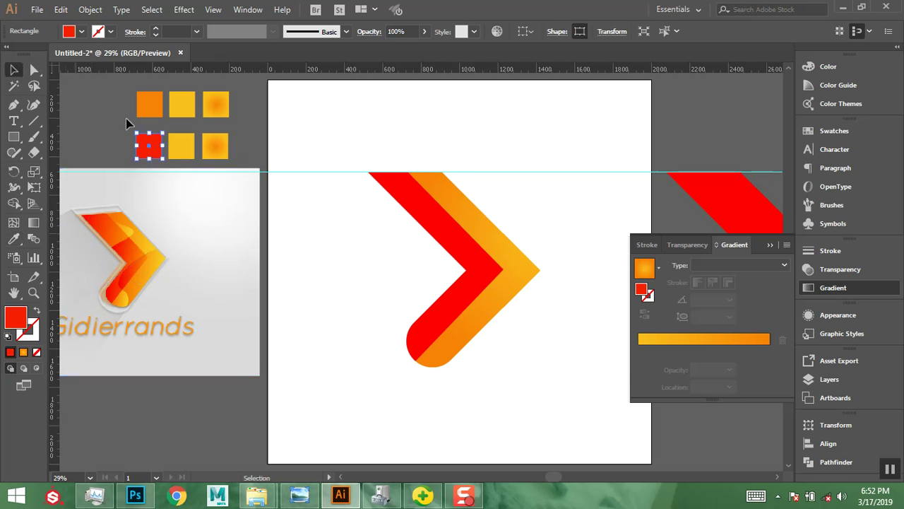
Recolour the second square of the lower row with an orange-red sampled from the reference arrow.
{"action": "left_click", "coordinate": [188, 147]}
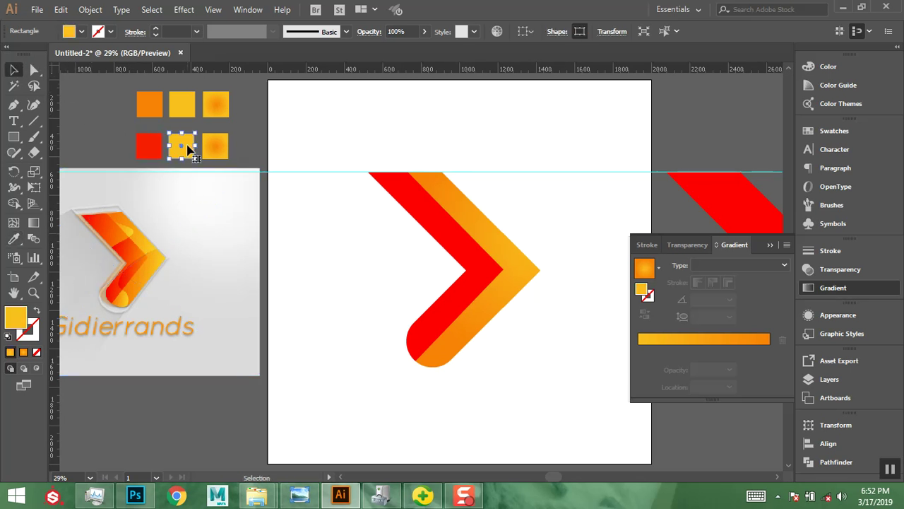
{"action": "left_click", "coordinate": [16, 239]}
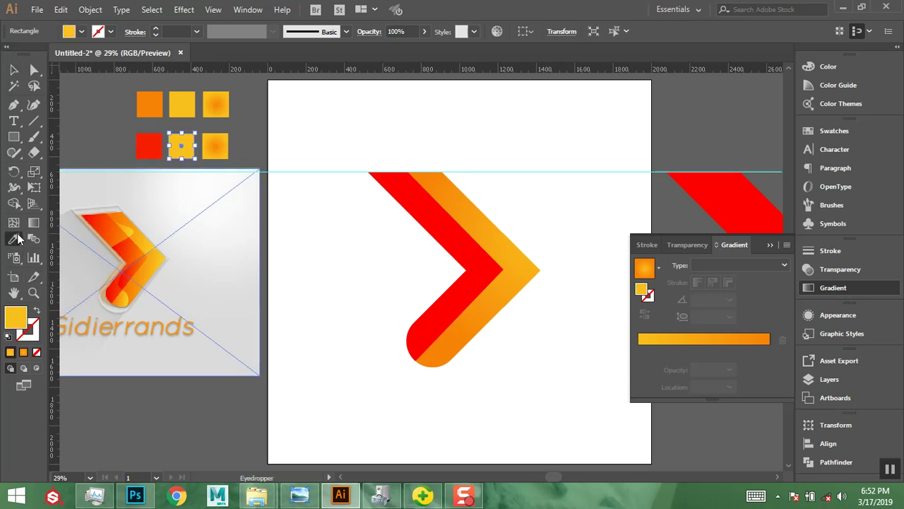
{"action": "left_click", "coordinate": [139, 248]}
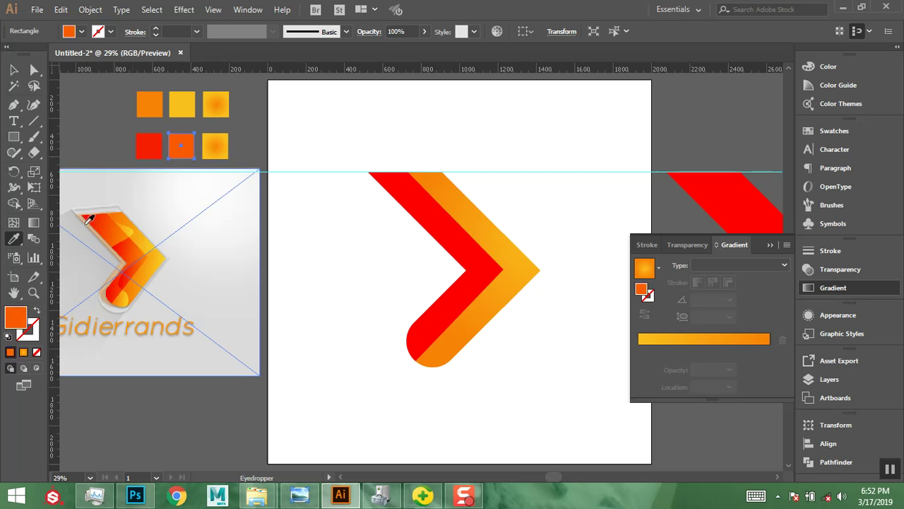
{"action": "left_click", "coordinate": [16, 69]}
Change the gradient type of the lower row's third square to Linear and copy the red square's hex code F81D00.
{"action": "left_click", "coordinate": [220, 154]}
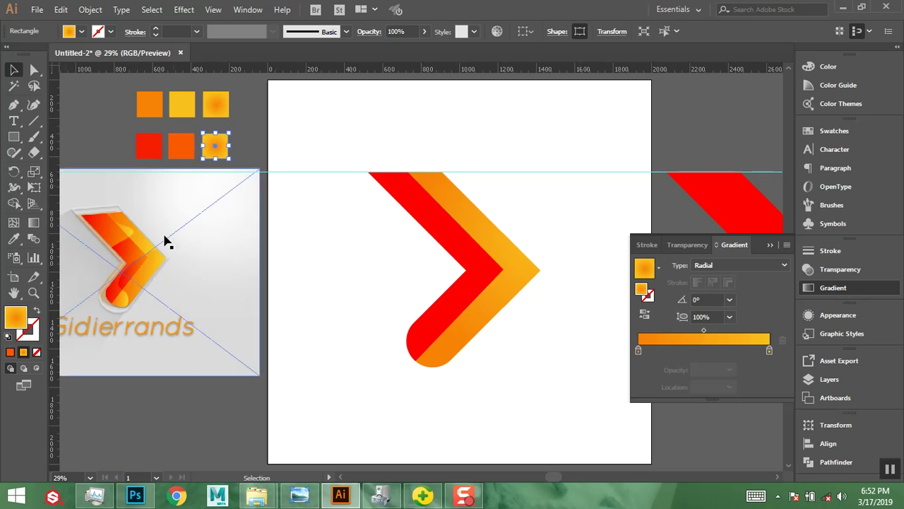
{"action": "left_click", "coordinate": [773, 269]}
{"action": "left_click", "coordinate": [746, 277]}
{"action": "left_click", "coordinate": [149, 146]}
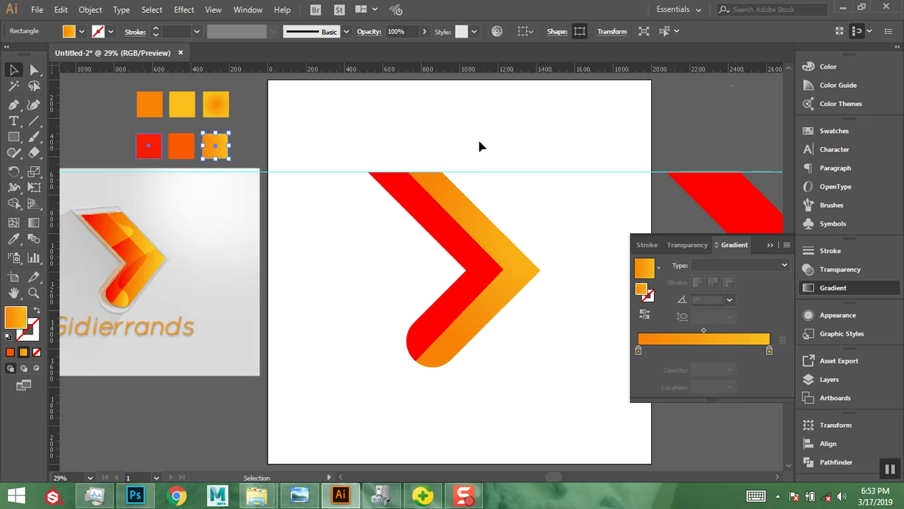
{"action": "left_click", "coordinate": [845, 64]}
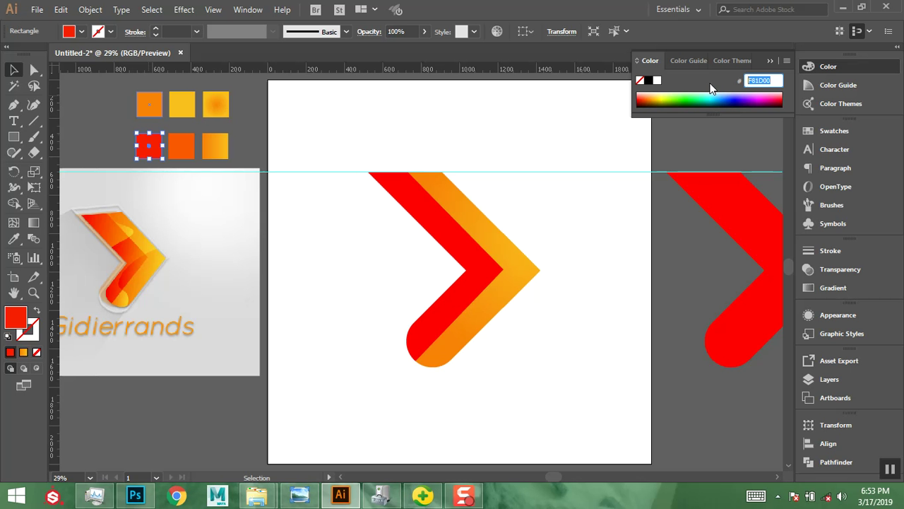
Set the starting colour stop of the lower gradient square to the hex code F81D00.
{"action": "left_click", "coordinate": [214, 146]}
{"action": "left_click", "coordinate": [820, 288]}
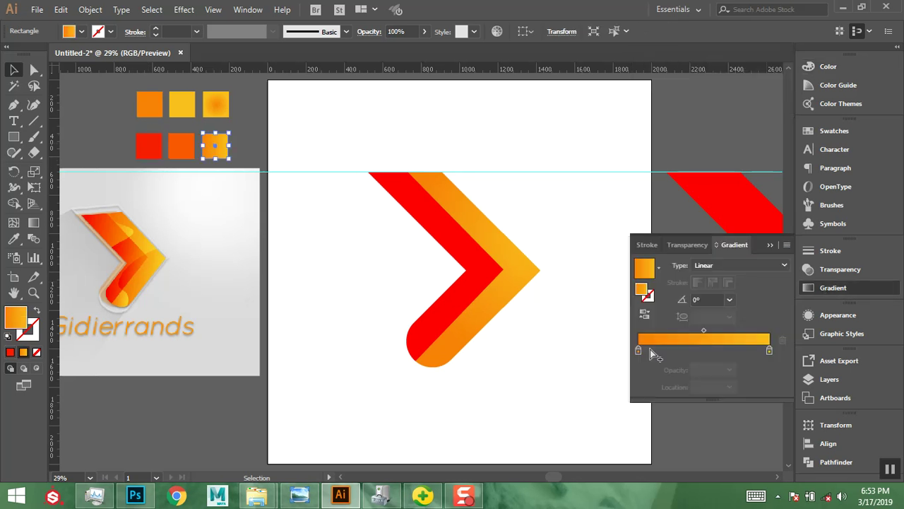
{"action": "double_click", "coordinate": [639, 350]}
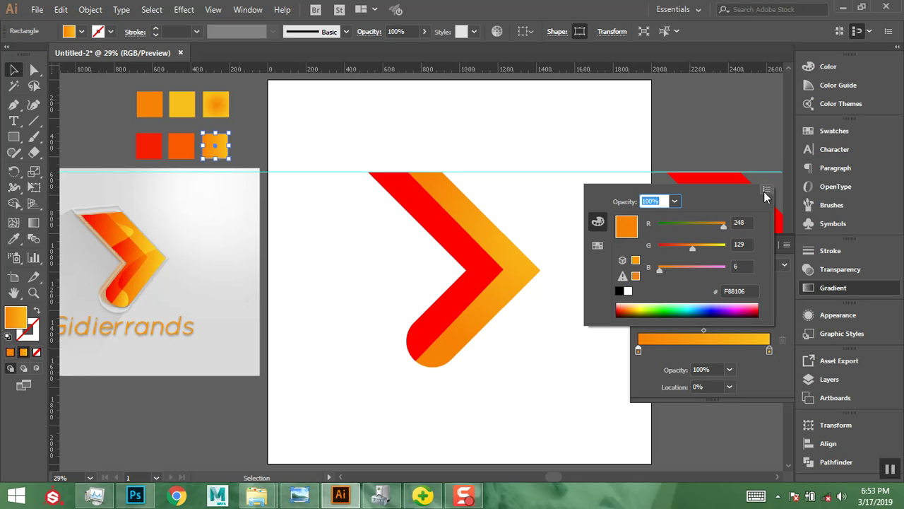
{"action": "left_click", "coordinate": [738, 292]}
{"action": "type", "text": "F5290A"}
{"action": "key", "text": "Return"}
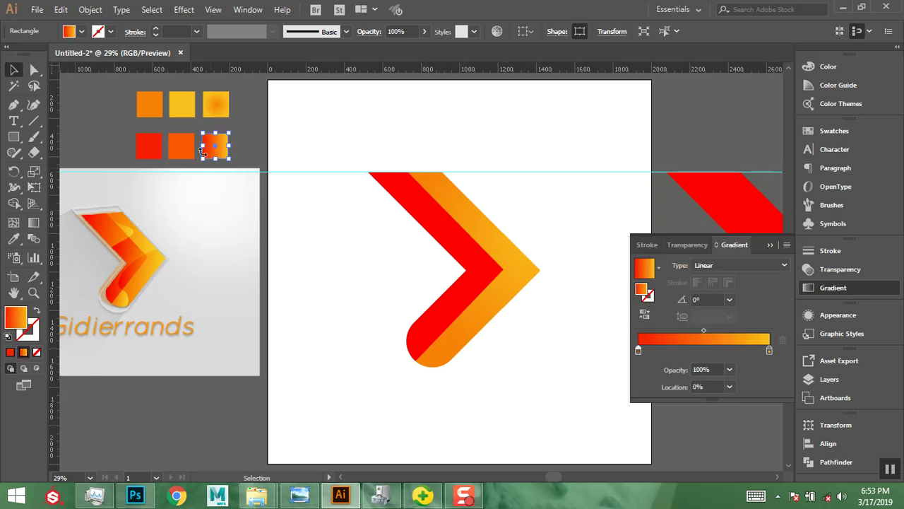
Copy the orange-red square's hex code F95900 and apply it to the end stop of the lower square's gradient.
{"action": "left_click", "coordinate": [182, 145]}
{"action": "left_click", "coordinate": [823, 66]}
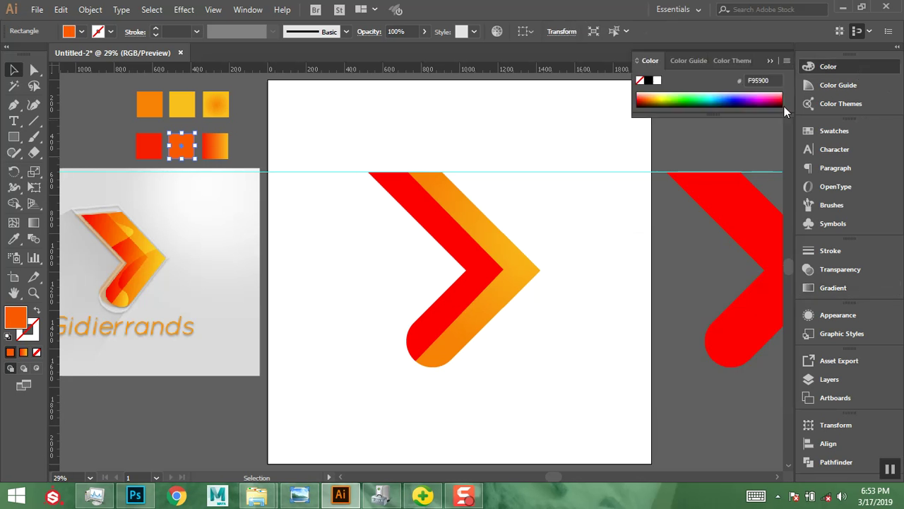
{"action": "left_click", "coordinate": [763, 80]}
{"action": "key", "text": "ctrl+c"}
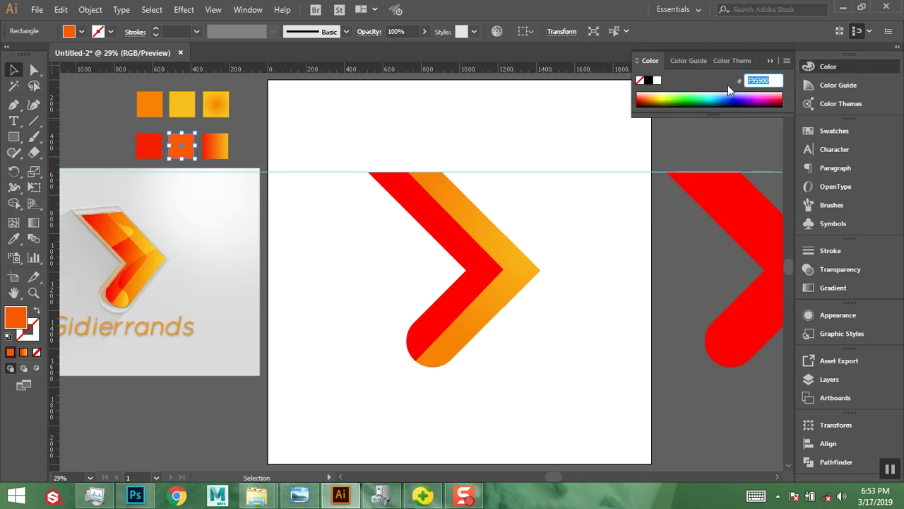
{"action": "left_click", "coordinate": [208, 154]}
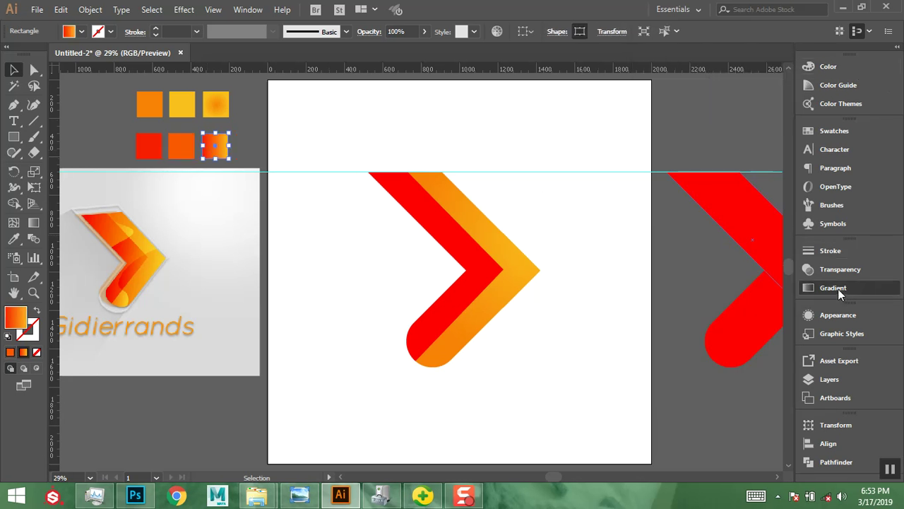
{"action": "left_click", "coordinate": [835, 288]}
{"action": "double_click", "coordinate": [769, 351]}
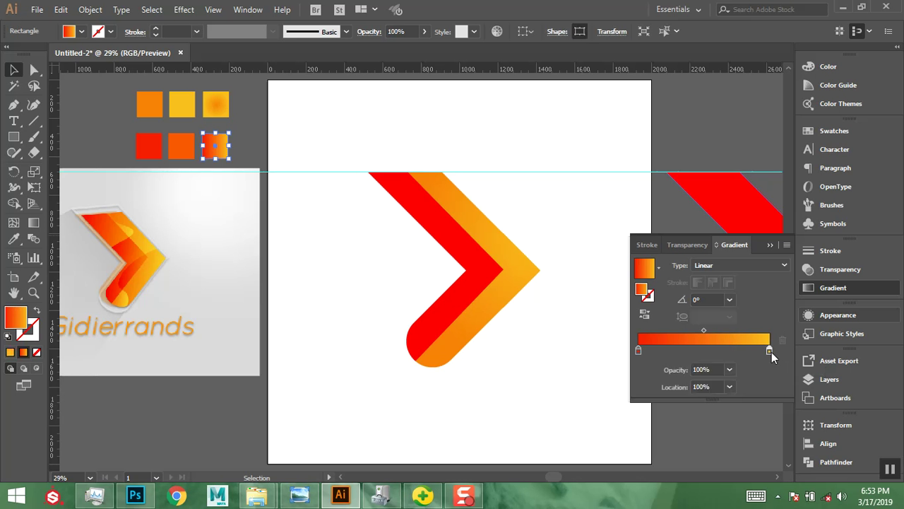
{"action": "left_click", "coordinate": [755, 289]}
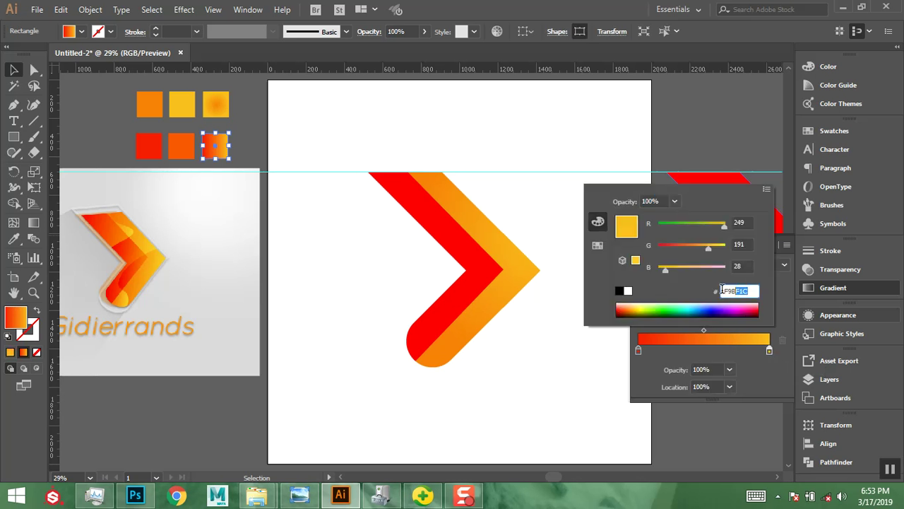
{"action": "key", "text": "ctrl+v"}
{"action": "key", "text": "Return"}
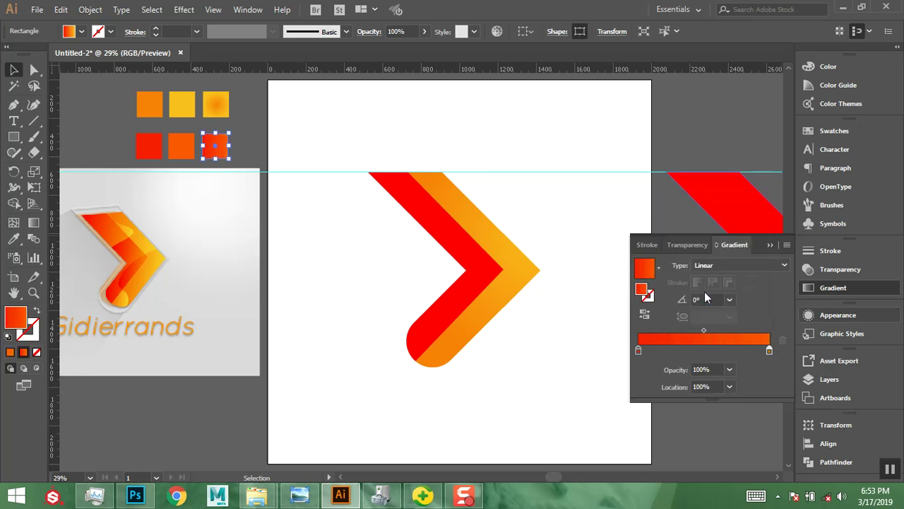
Apply the lower square's red-to-orange gradient to the arrow's inner half with the Eyedropper and change its type to Radial.
{"action": "left_click", "coordinate": [417, 212]}
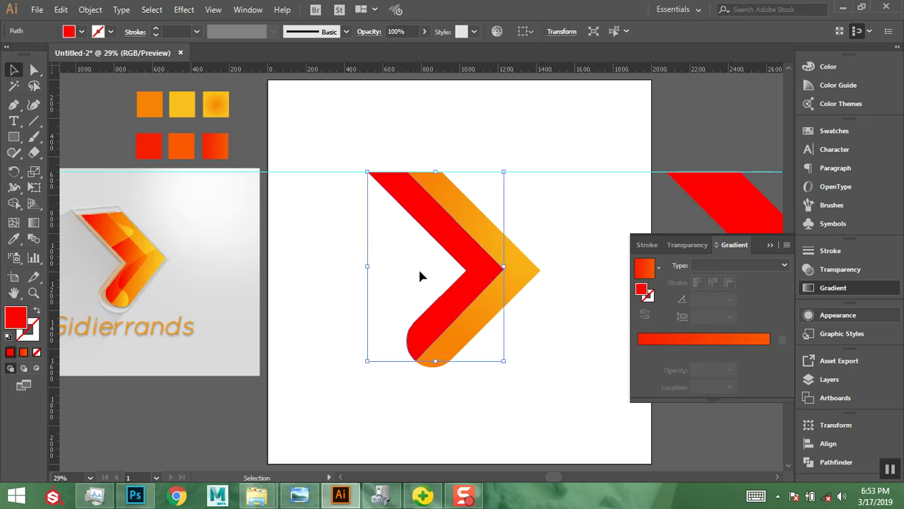
{"action": "left_click", "coordinate": [14, 238]}
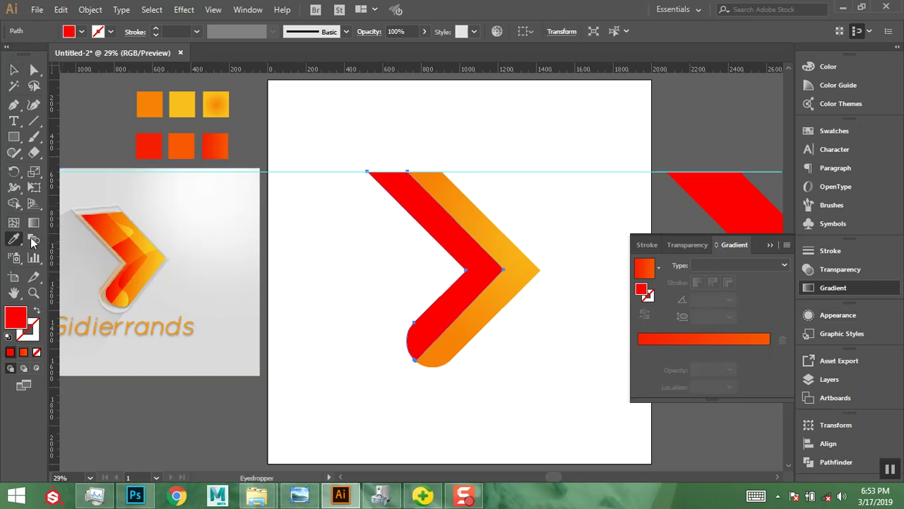
{"action": "left_click", "coordinate": [225, 141]}
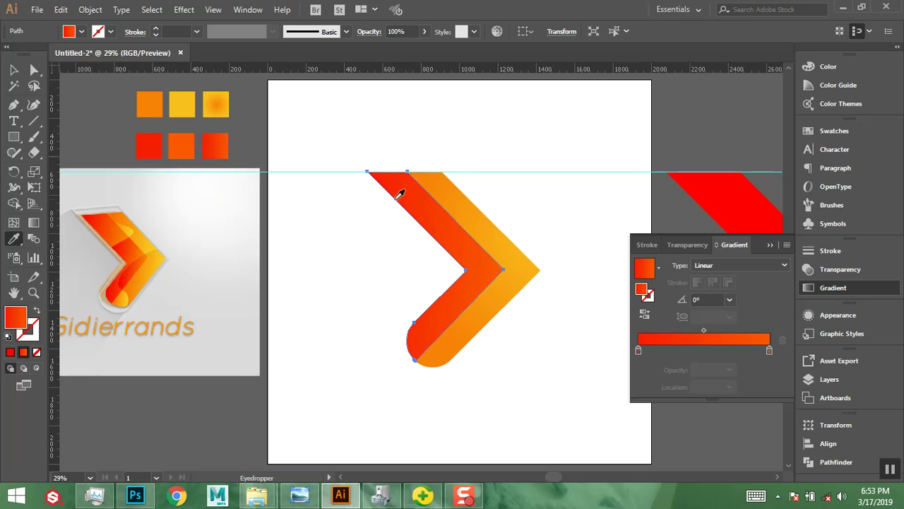
{"action": "key", "text": "ctrl+shift+a"}
{"action": "key", "text": "v"}
{"action": "left_click", "coordinate": [765, 268]}
{"action": "left_click", "coordinate": [719, 294]}
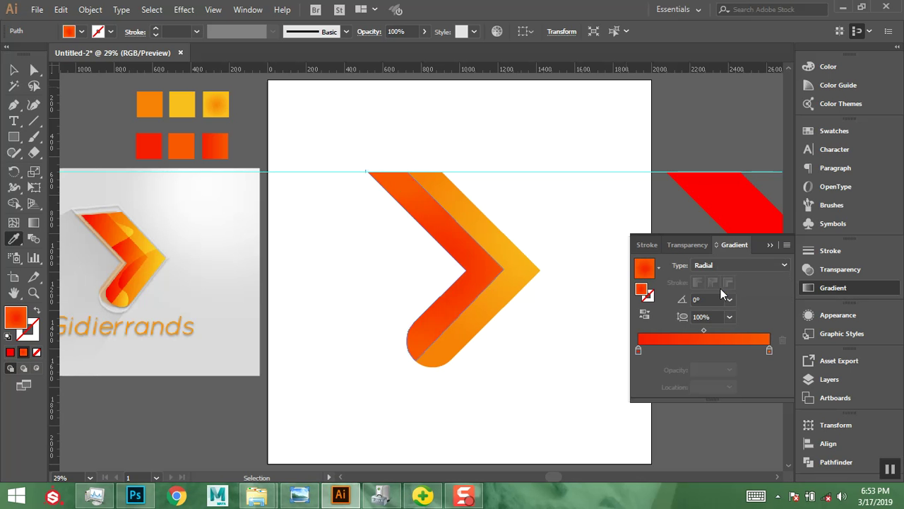
Reverse the inner half's radial gradient and move its centre to the arrow's inner corner with the Gradient tool.
{"action": "left_click", "coordinate": [645, 313]}
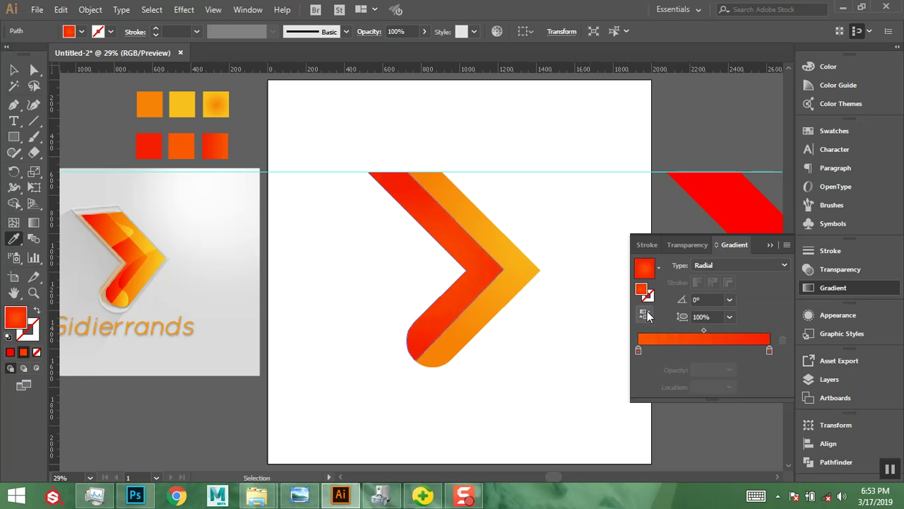
{"action": "left_click", "coordinate": [33, 222]}
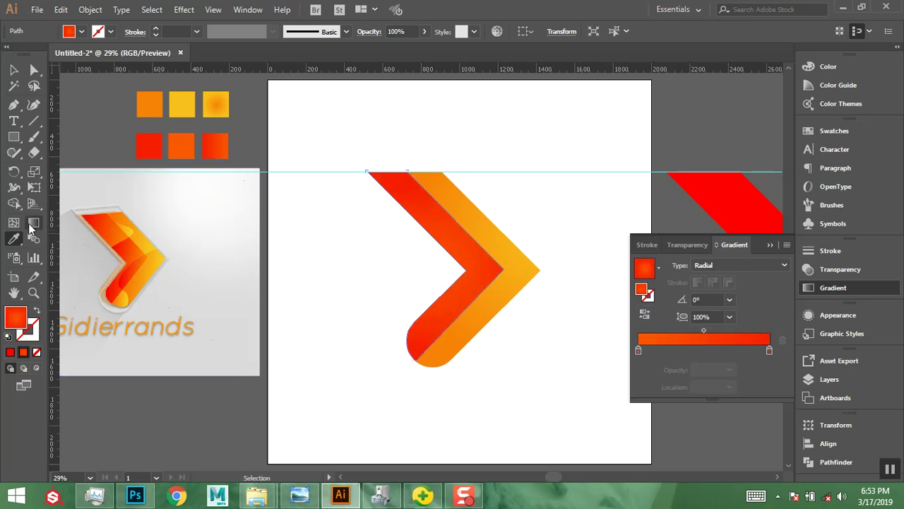
{"action": "mouse_move", "coordinate": [515, 268]}
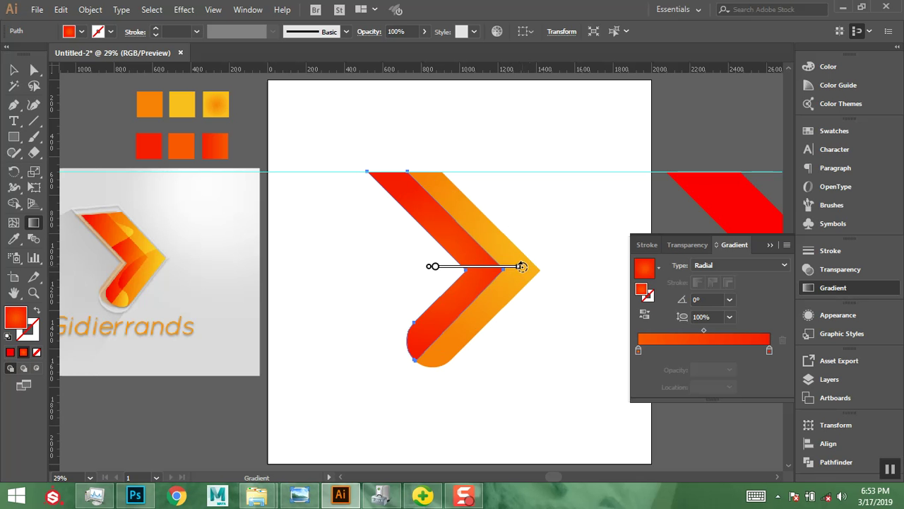
{"action": "left_click_drag", "start_coordinate": [506, 269], "coordinate": [529, 270]}
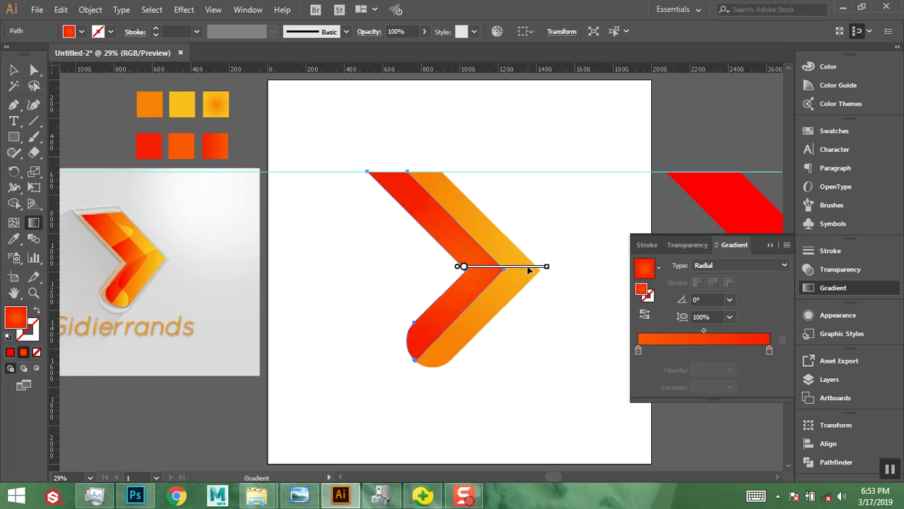
Enlarge the inner half's radial gradient to reach past the arrow's ends, rotate it to -1°, and deselect the shape.
{"action": "left_click_drag", "start_coordinate": [548, 267], "coordinate": [557, 267]}
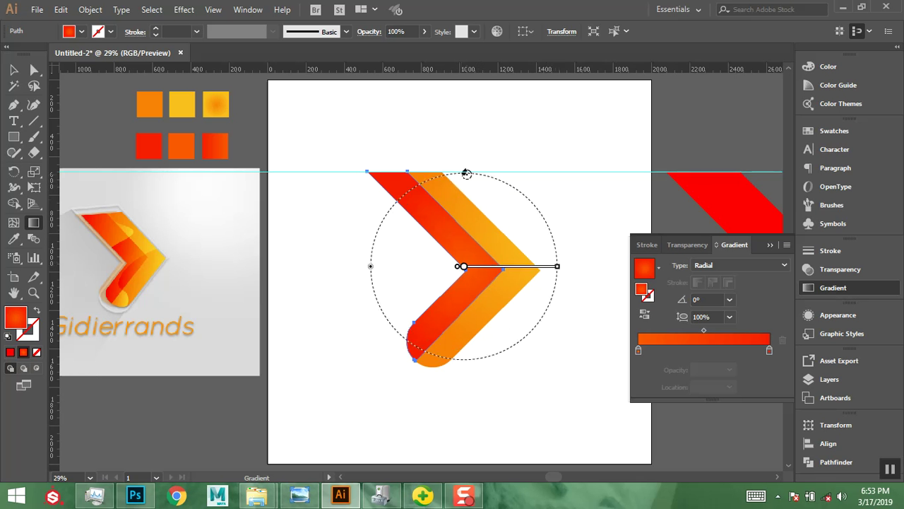
{"action": "left_click_drag", "start_coordinate": [467, 170], "coordinate": [469, 164]}
{"action": "mouse_move", "coordinate": [463, 269]}
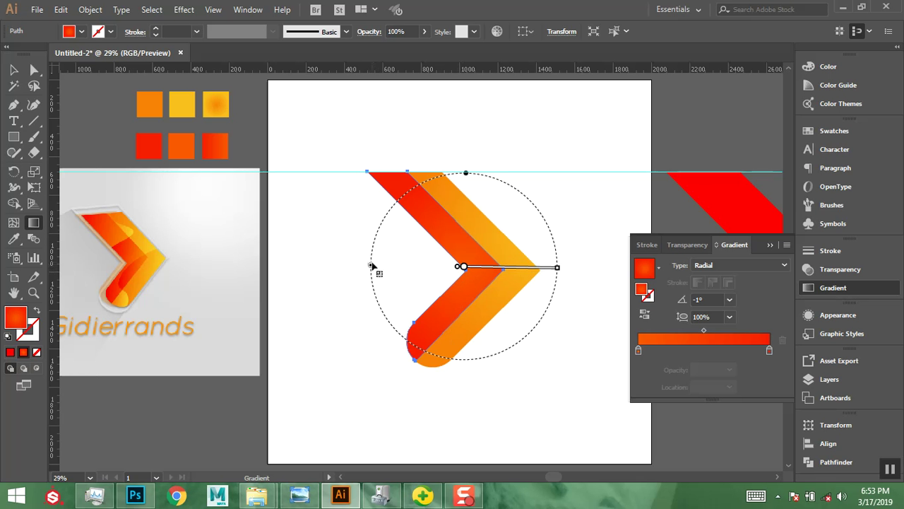
{"action": "left_click_drag", "start_coordinate": [372, 268], "coordinate": [357, 276]}
{"action": "mouse_move", "coordinate": [359, 266]}
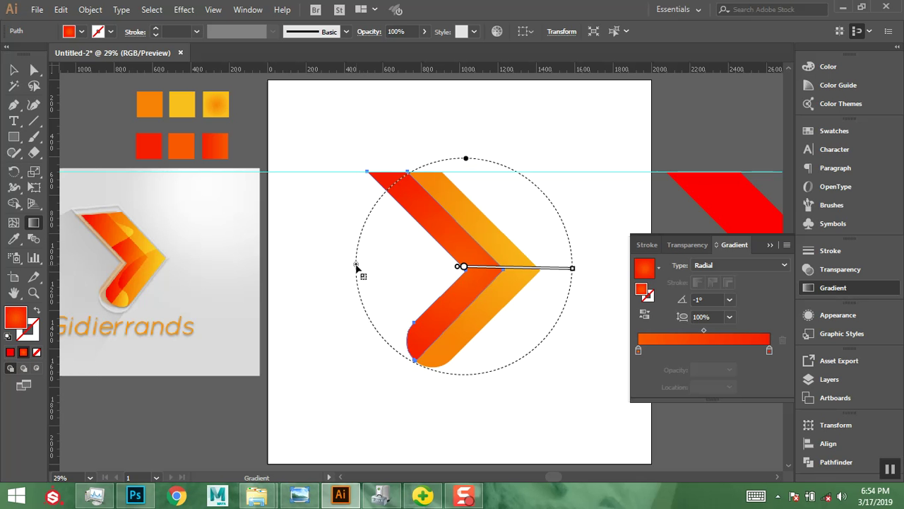
{"action": "left_click_drag", "start_coordinate": [356, 267], "coordinate": [345, 263]}
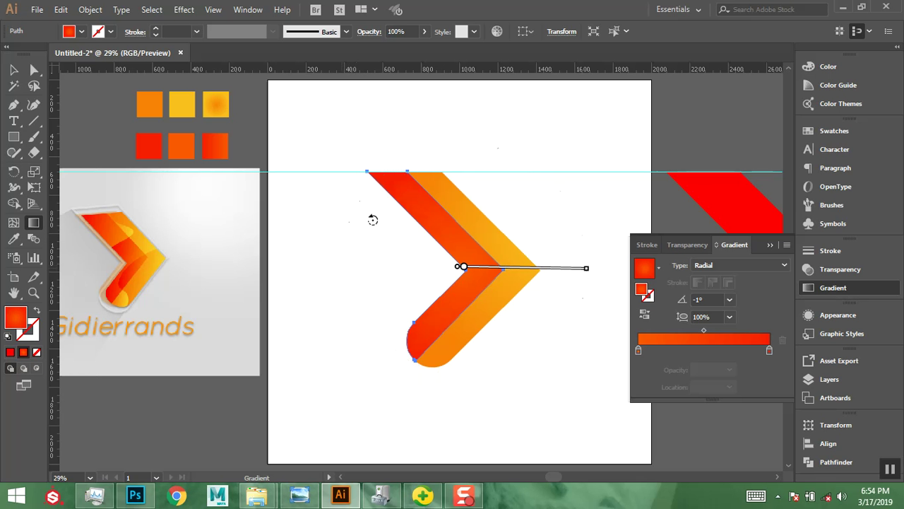
{"action": "left_click", "coordinate": [13, 69]}
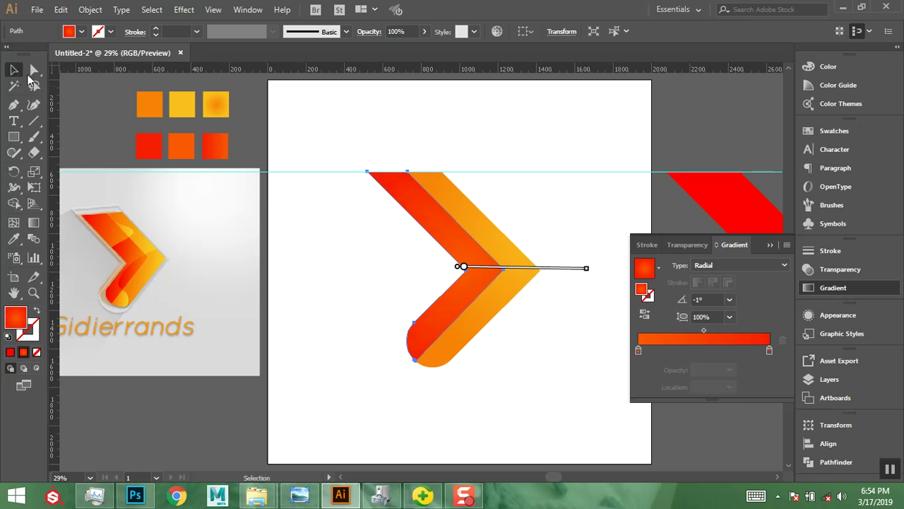
{"action": "left_click", "coordinate": [368, 97]}
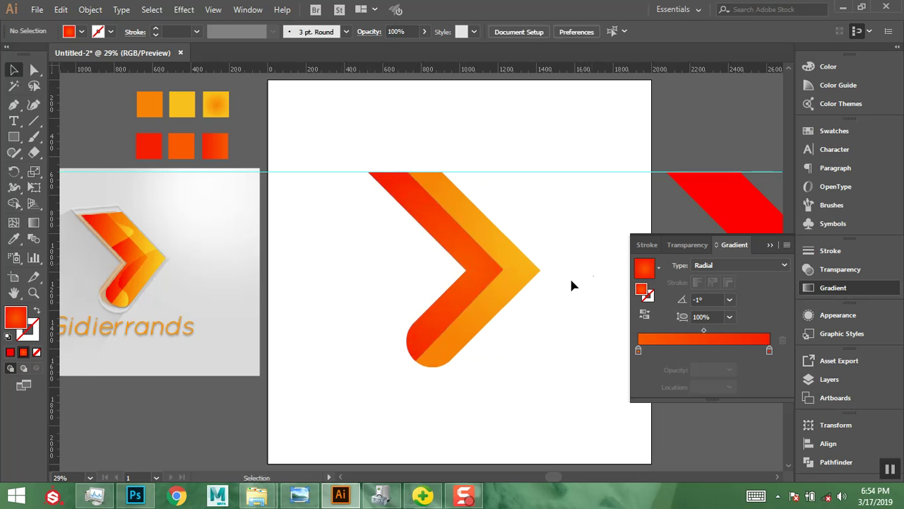
Add a middle colour stop to the radial gradient of the arrow's outer half, near the inner edge of the tip.
{"action": "left_click", "coordinate": [521, 271]}
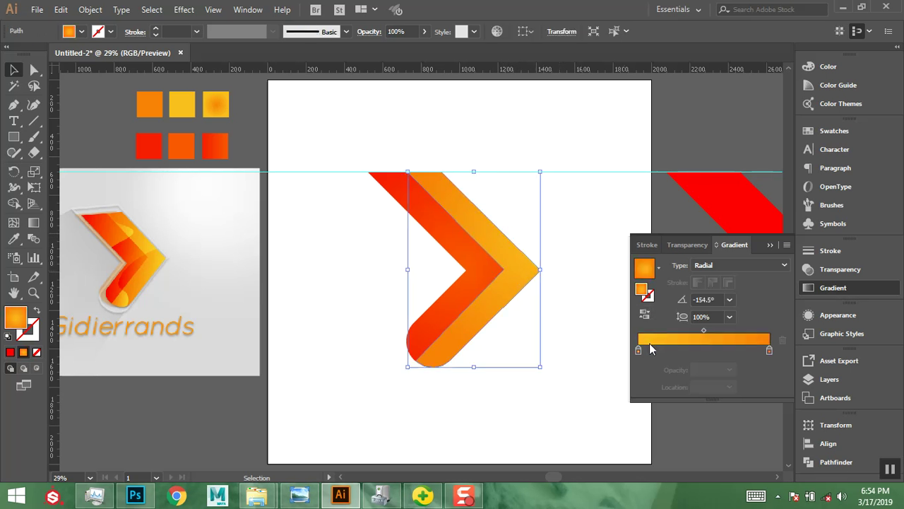
{"action": "key", "text": "g"}
{"action": "mouse_move", "coordinate": [527, 256]}
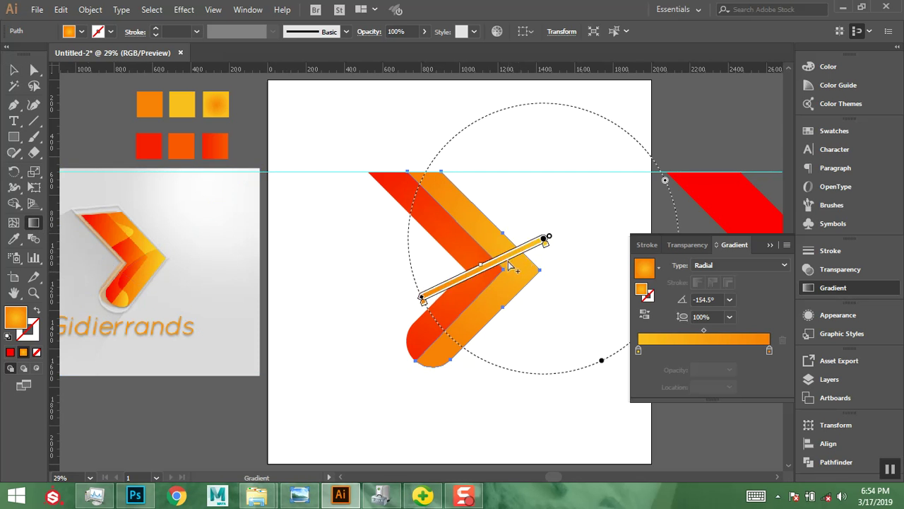
{"action": "left_click", "coordinate": [509, 261]}
{"action": "mouse_move", "coordinate": [510, 268]}
{"action": "left_click_drag", "start_coordinate": [509, 268], "coordinate": [506, 269]}
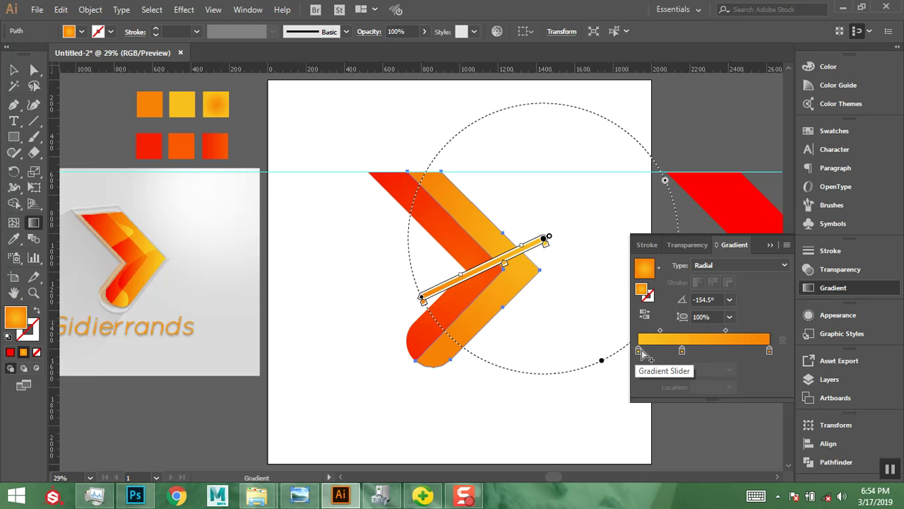
Set the starting colour stop of the outer half's gradient to the brighter yellow F9D81C.
{"action": "double_click", "coordinate": [638, 351]}
{"action": "left_click_drag", "start_coordinate": [709, 249], "coordinate": [715, 248]}
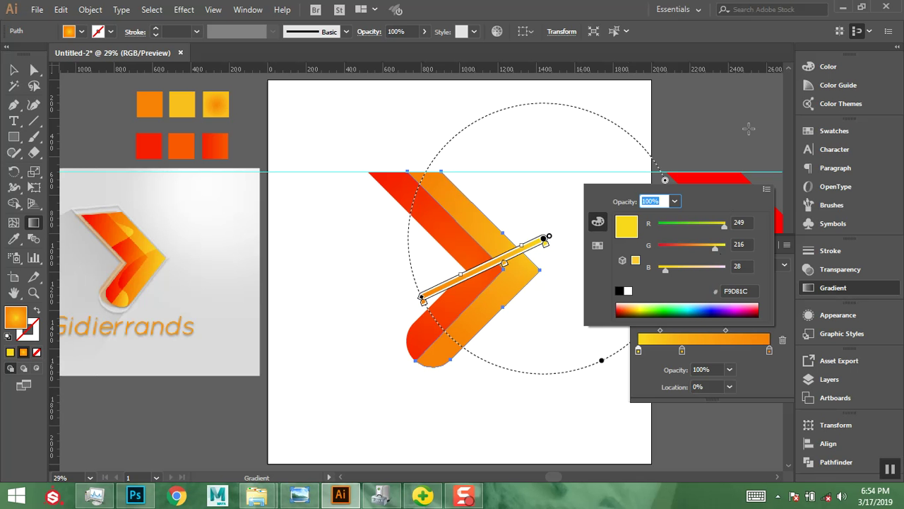
{"action": "key", "text": "Escape"}
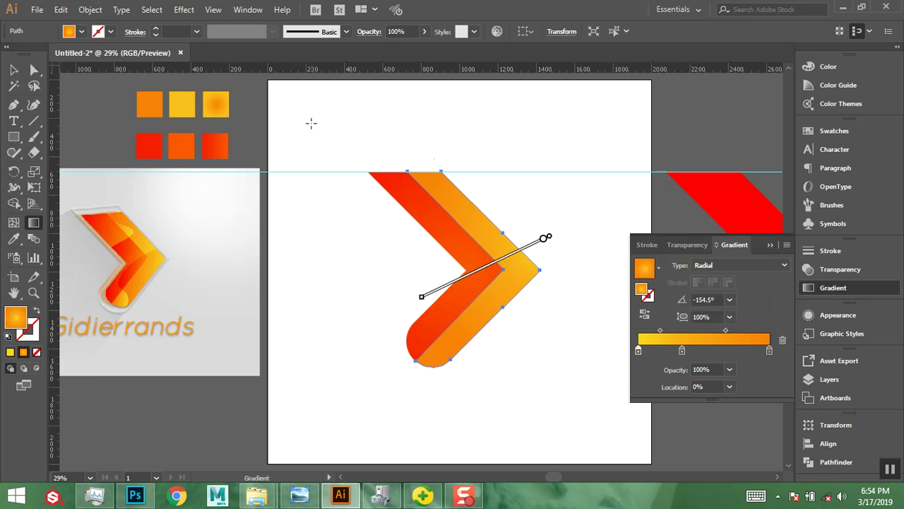
Shift the outer half's radial gradient slightly toward the arrow, move its middle stop toward the orange end, and deselect the shape.
{"action": "left_click_drag", "start_coordinate": [420, 177], "coordinate": [679, 305]}
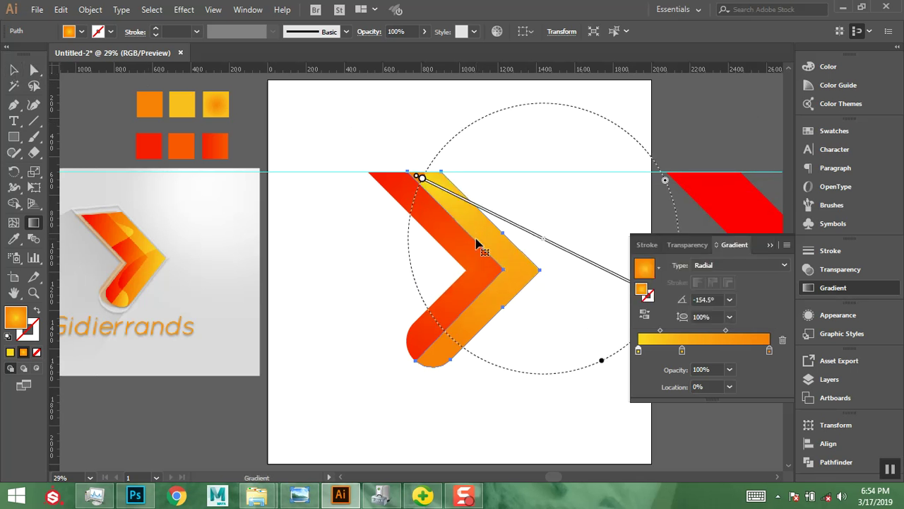
{"action": "key", "text": "ctrl"}
{"action": "left_click_drag", "start_coordinate": [421, 296], "coordinate": [544, 240]}
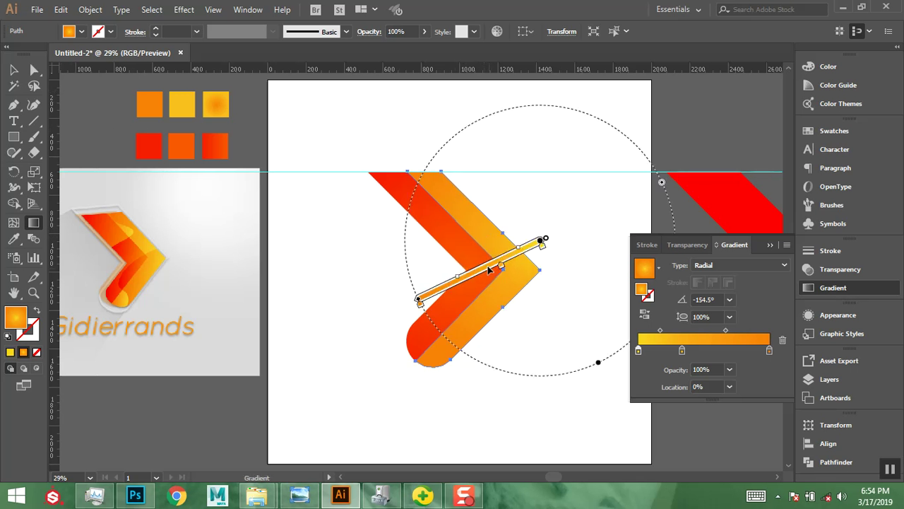
{"action": "left_click_drag", "start_coordinate": [500, 272], "coordinate": [487, 276]}
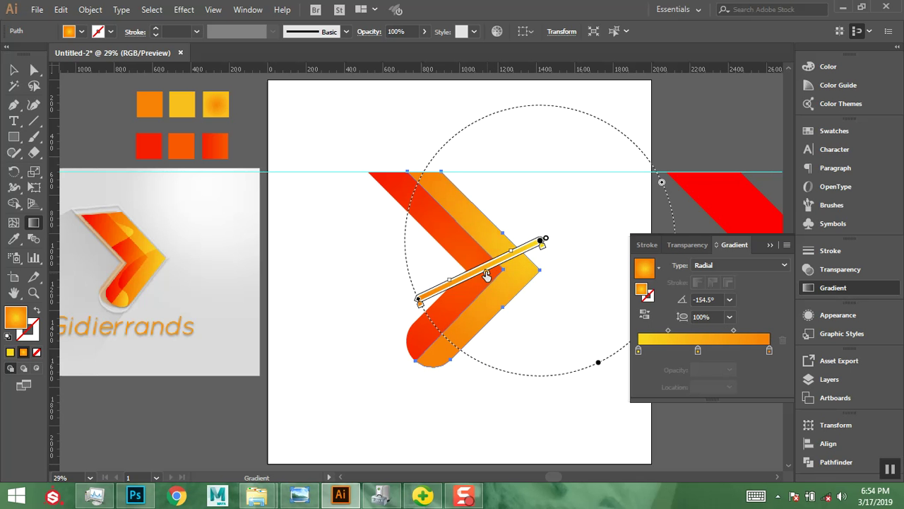
{"action": "left_click", "coordinate": [13, 70]}
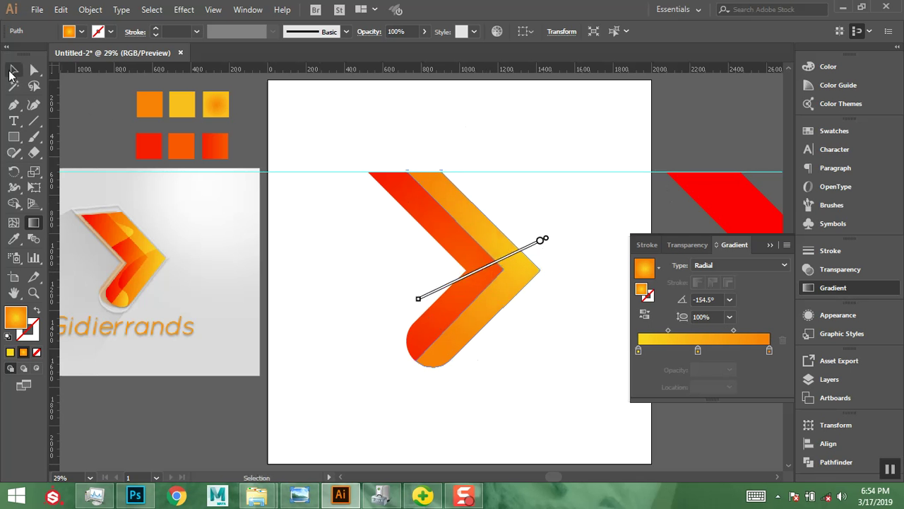
{"action": "left_click", "coordinate": [458, 143]}
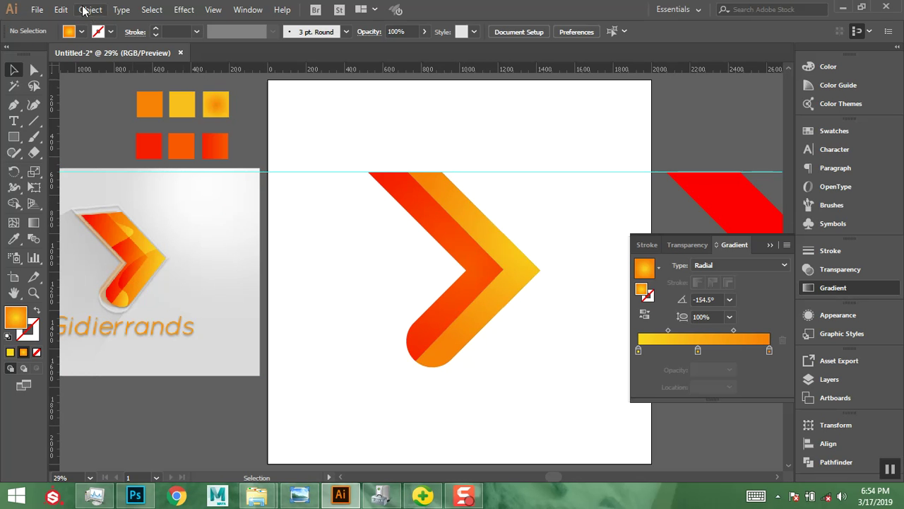
Draw an open S-shaped curve with the Pen tool from above the arrow, across its upper arm, to the empty area inside the notch.
{"action": "left_click", "coordinate": [13, 104]}
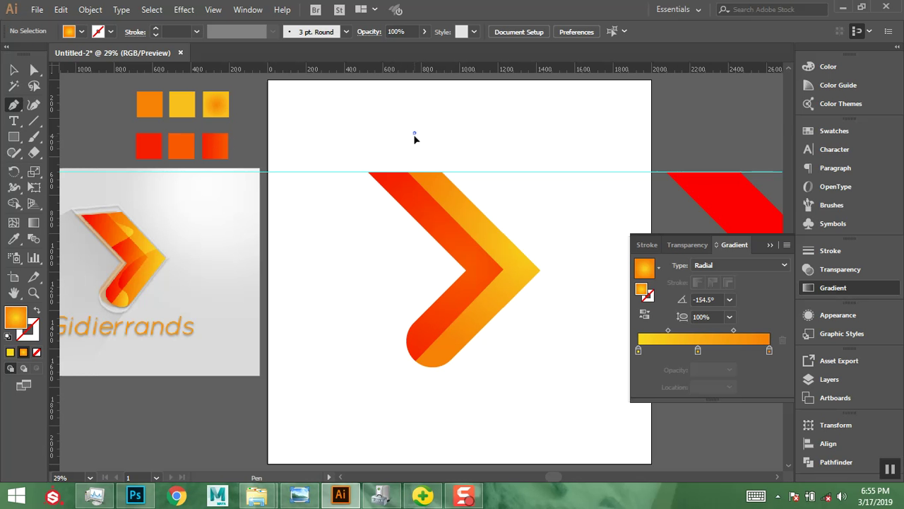
{"action": "left_click", "coordinate": [414, 133]}
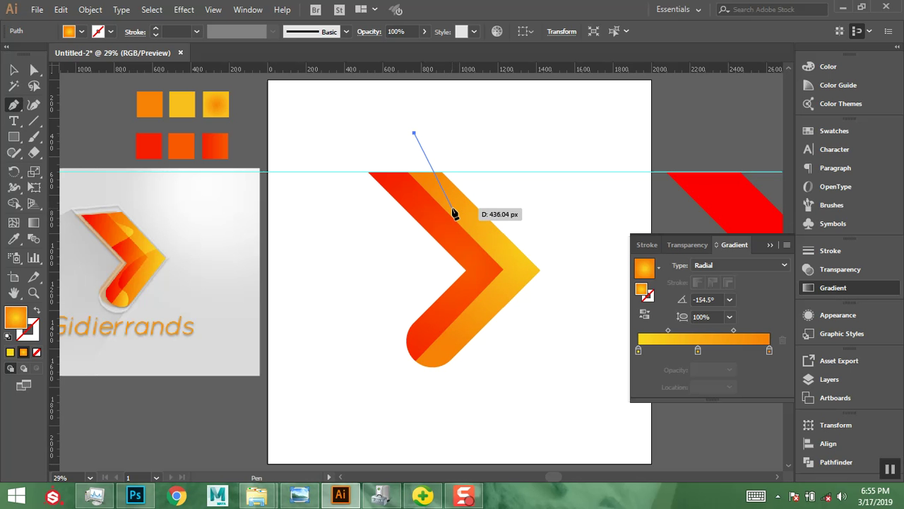
{"action": "left_click_drag", "start_coordinate": [448, 205], "coordinate": [480, 226]}
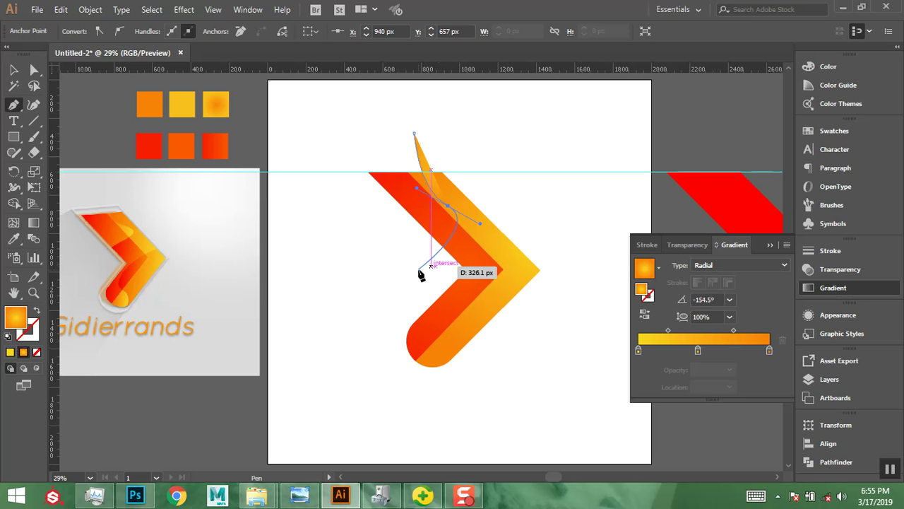
{"action": "left_click_drag", "start_coordinate": [415, 269], "coordinate": [352, 282]}
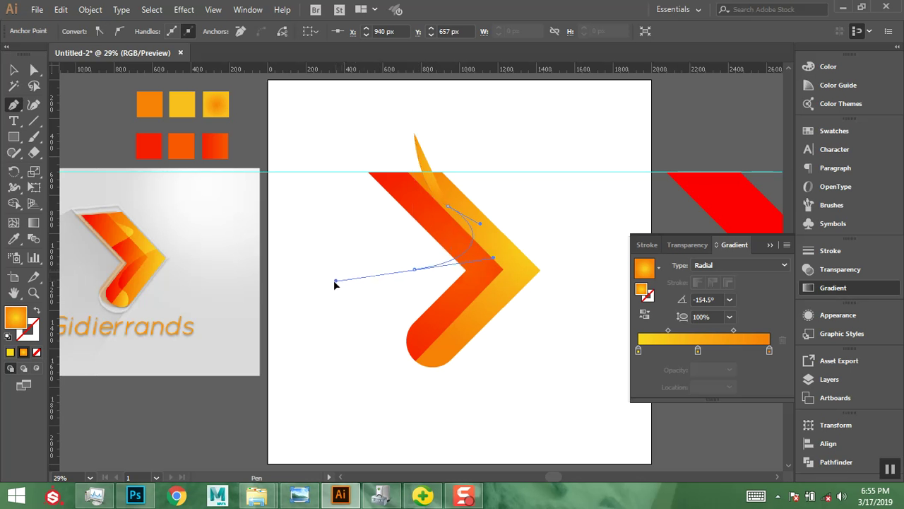
{"action": "left_click_drag", "start_coordinate": [335, 284], "coordinate": [27, 328]}
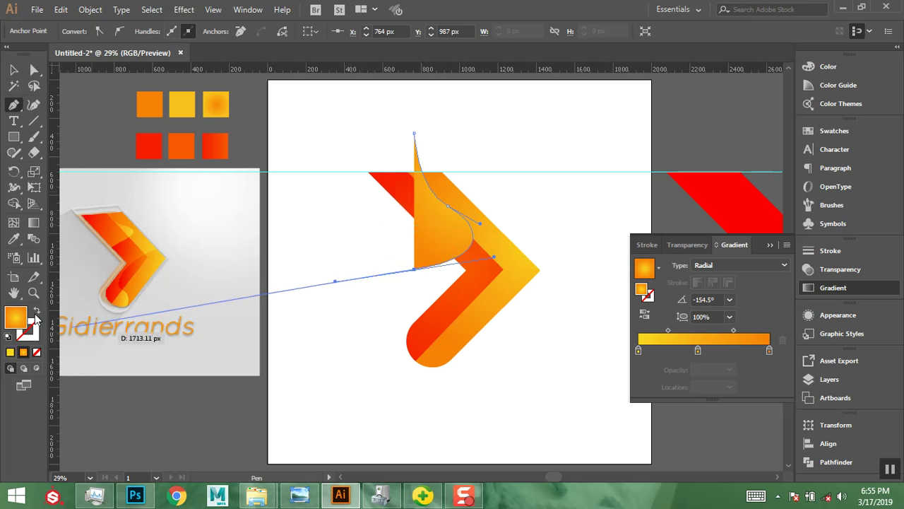
Swap the curve's fill and stroke and give it a solid yellow F9D81C stroke.
{"action": "left_click", "coordinate": [36, 313]}
{"action": "left_click", "coordinate": [31, 341]}
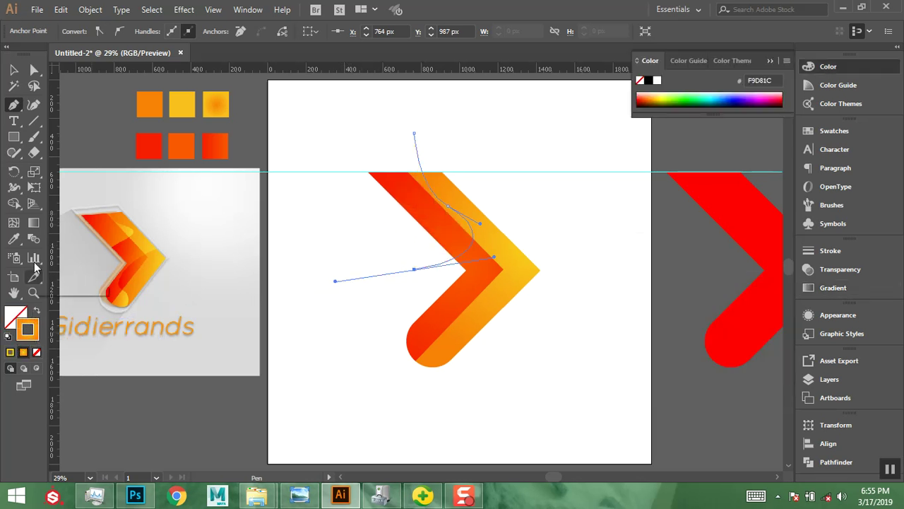
{"action": "left_click", "coordinate": [10, 352]}
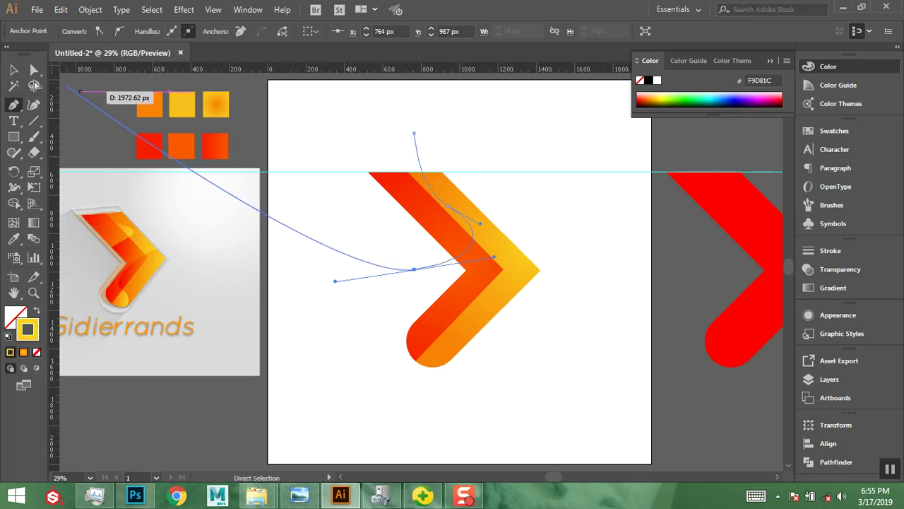
Shorten the curve to about 551 px high, position it over the arrow's upper arm, and rotate it slightly counter-clockwise.
{"action": "left_click", "coordinate": [13, 69]}
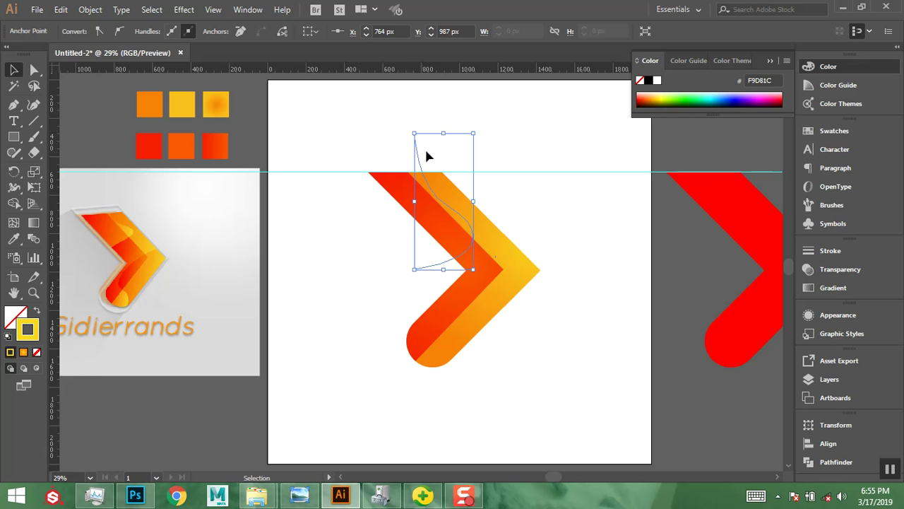
{"action": "left_click_drag", "start_coordinate": [444, 132], "coordinate": [443, 163]}
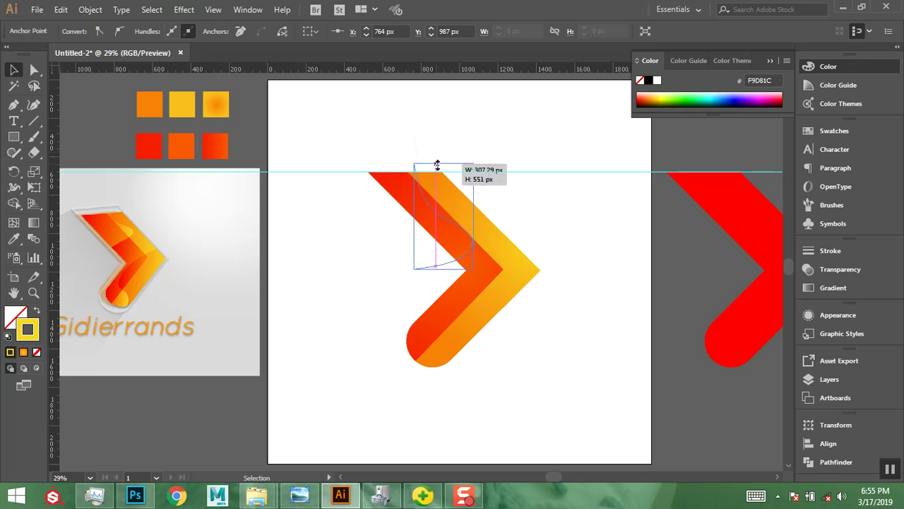
{"action": "left_click_drag", "start_coordinate": [453, 219], "coordinate": [467, 193]}
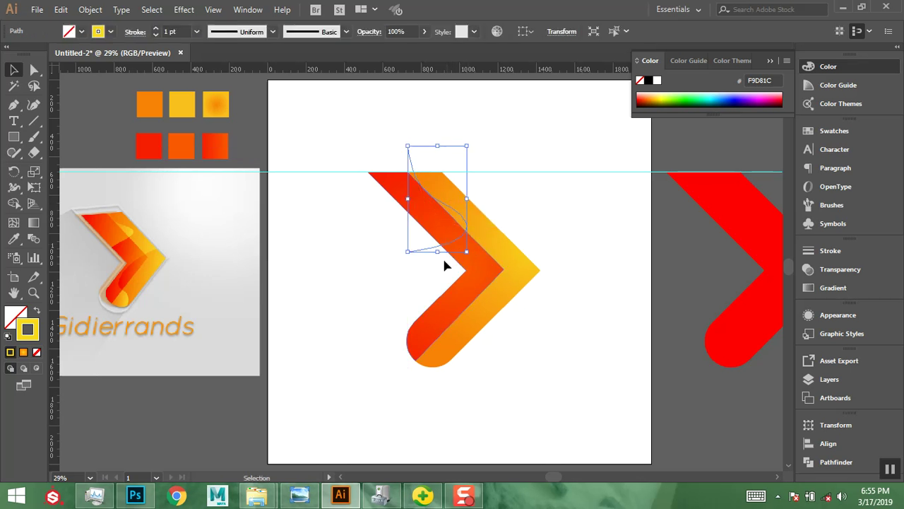
{"action": "left_click_drag", "start_coordinate": [412, 257], "coordinate": [424, 263]}
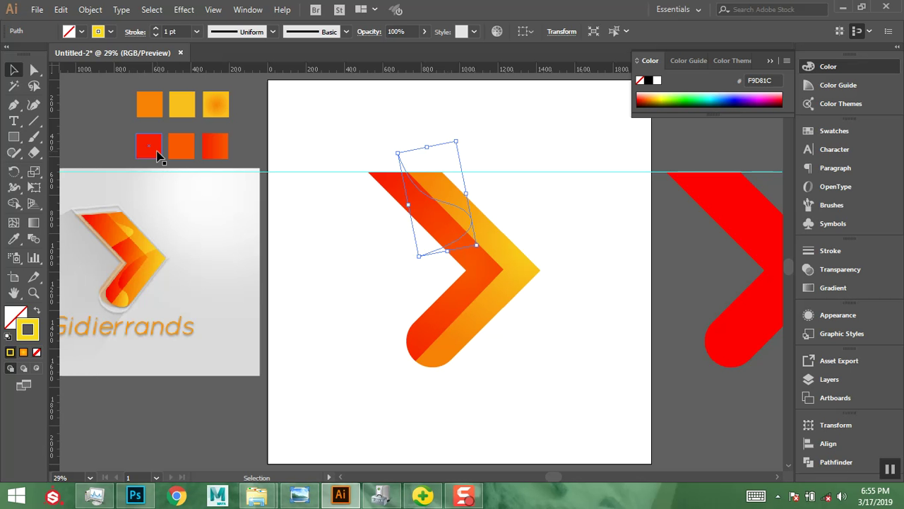
Cut both halves of the arrow along the curve with Divide Objects Below.
{"action": "left_click", "coordinate": [90, 10]}
{"action": "mouse_move", "coordinate": [181, 280]}
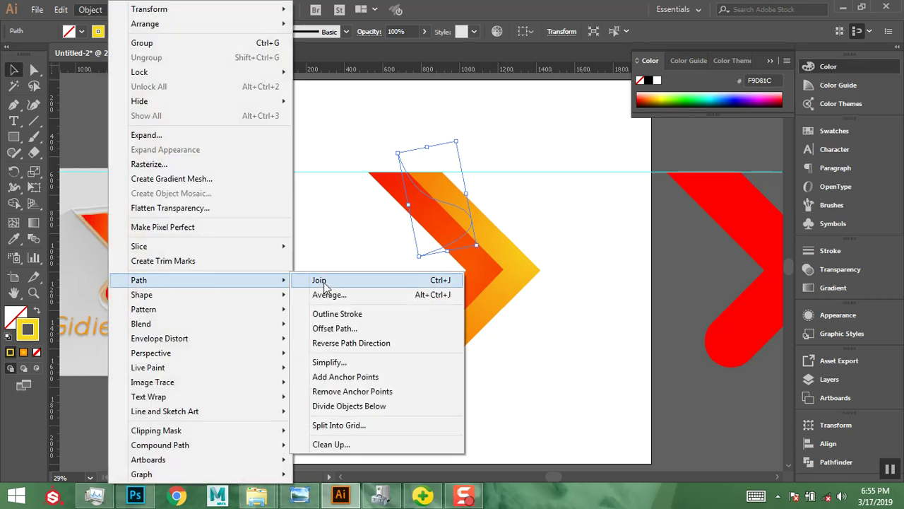
{"action": "left_click", "coordinate": [359, 406]}
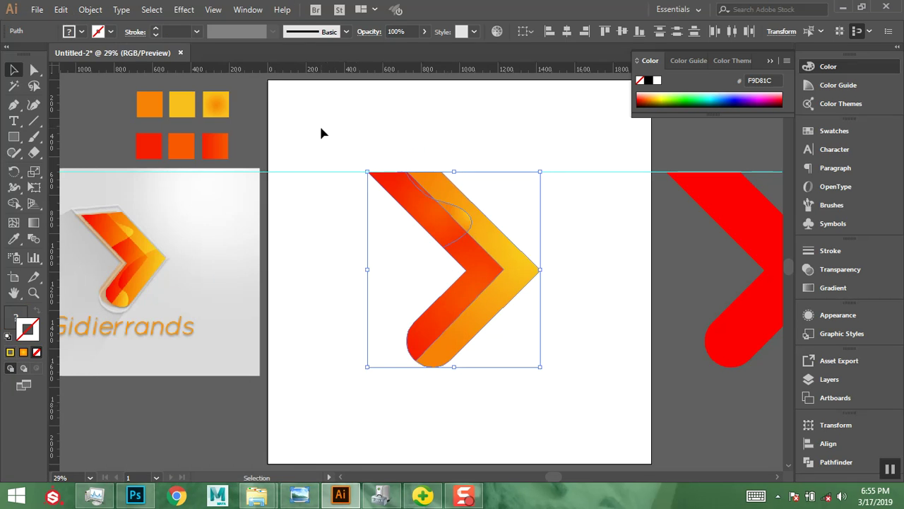
Apply a gradient to the upper red segment of the arrow.
{"action": "left_click", "coordinate": [827, 290]}
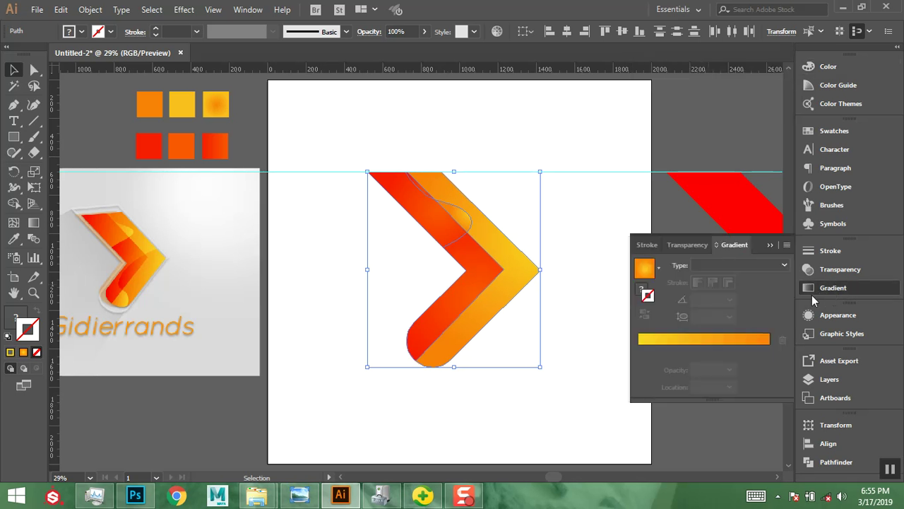
{"action": "left_click", "coordinate": [376, 125]}
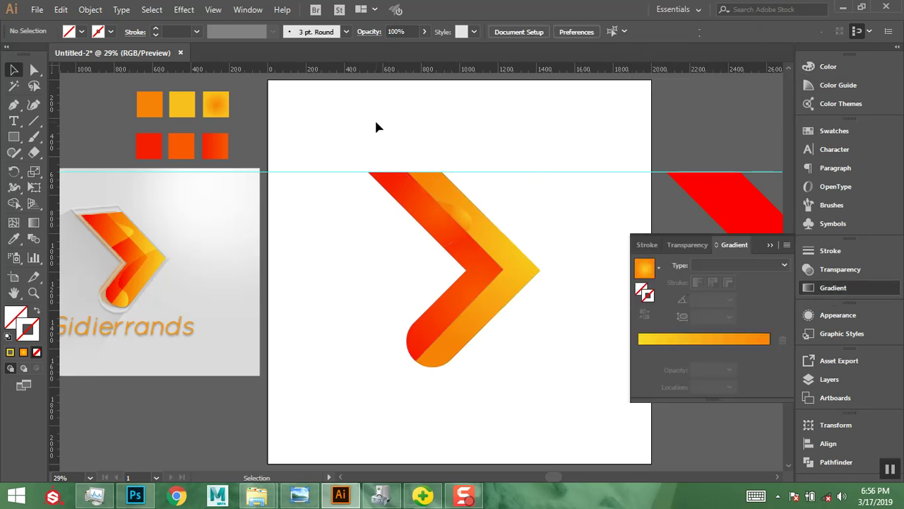
{"action": "left_click", "coordinate": [450, 233]}
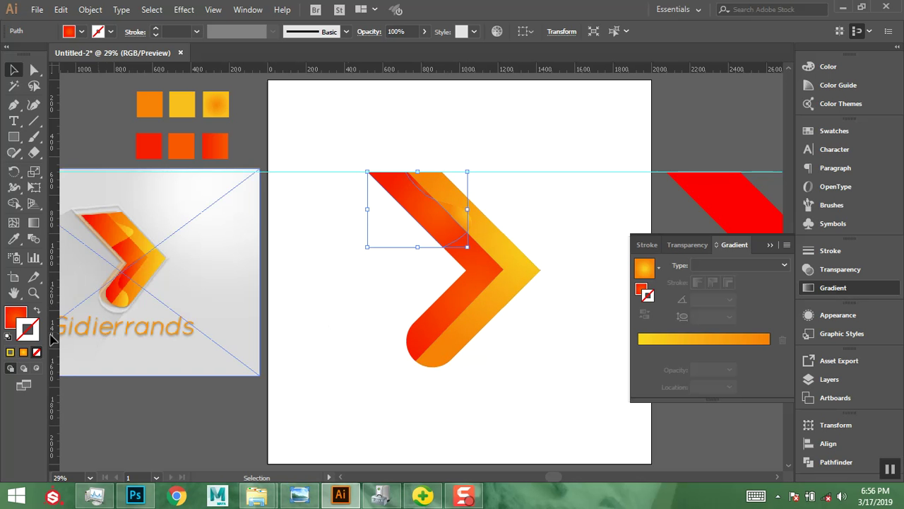
{"action": "left_click", "coordinate": [23, 352]}
{"action": "left_click", "coordinate": [24, 352]}
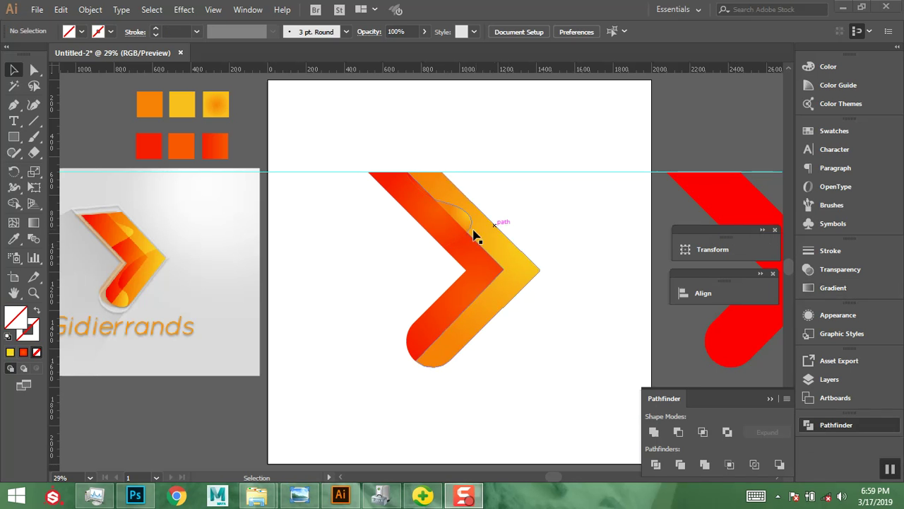
Examine the edge and anchor points of the upper red segment where it meets the orange band.
{"action": "key", "text": "z"}
{"action": "left_click_drag", "start_coordinate": [361, 133], "coordinate": [524, 261]}
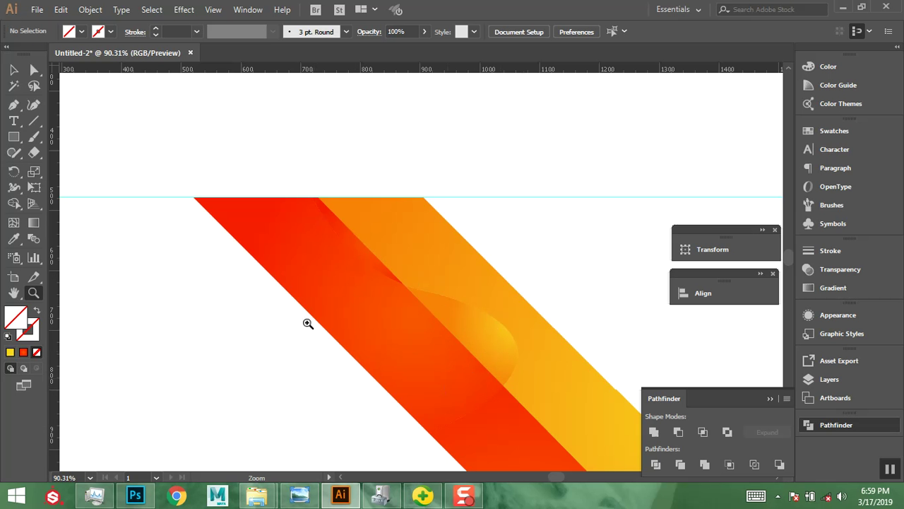
{"action": "key", "text": "v"}
{"action": "left_click", "coordinate": [414, 323]}
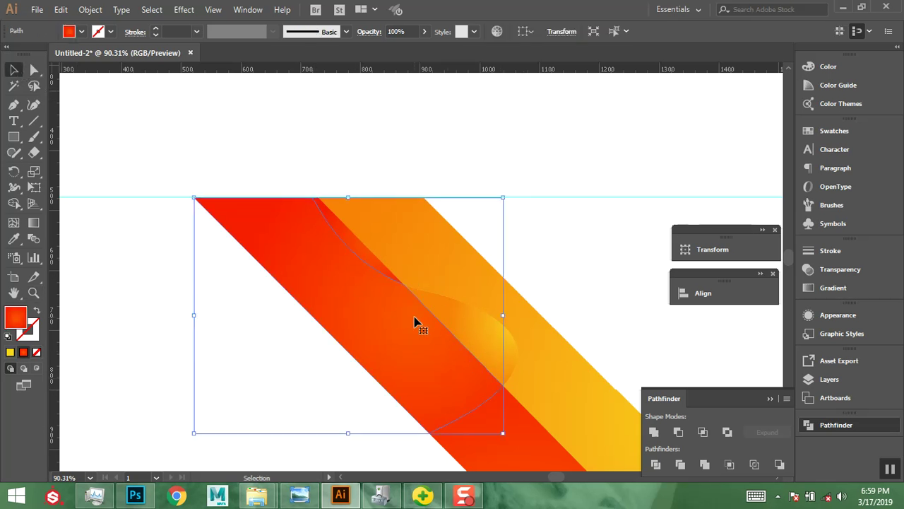
{"action": "scroll", "coordinate": [396, 254], "scroll_direction": "down", "scroll_amount": 1}
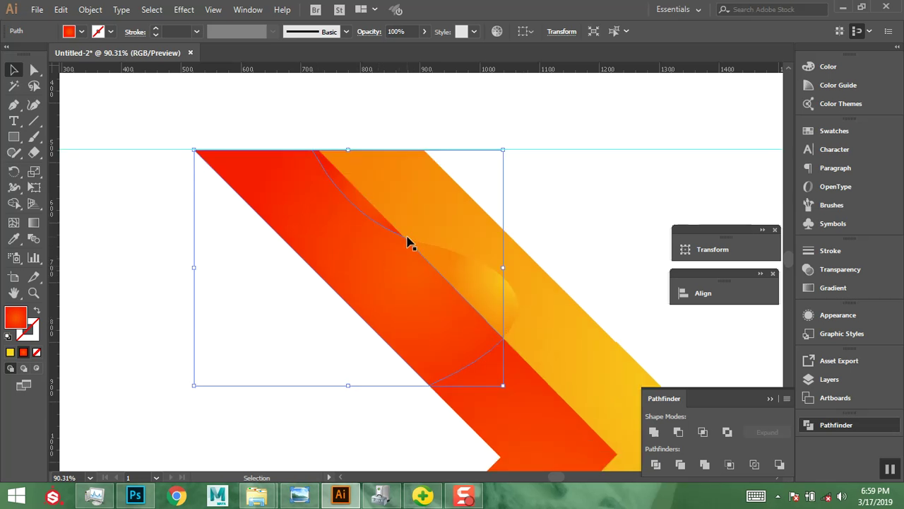
{"action": "key", "text": "a"}
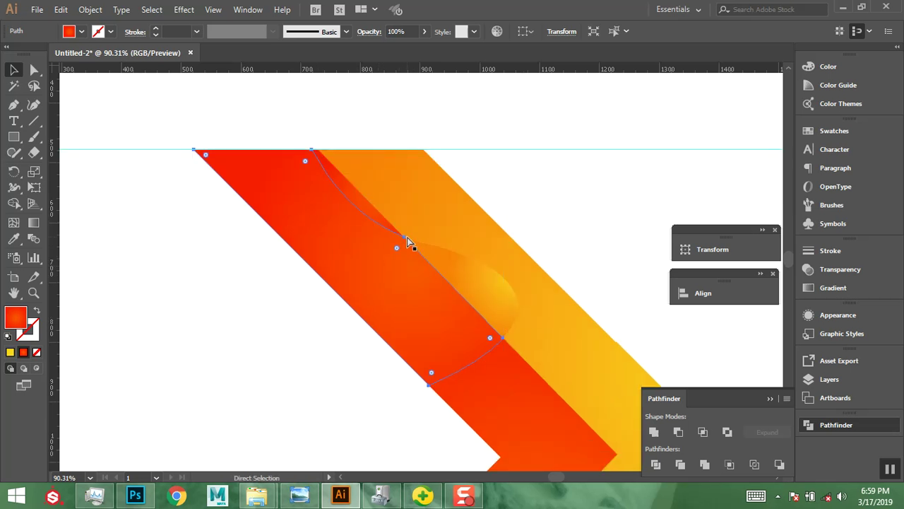
{"action": "key", "text": "ctrl+0"}
{"action": "key", "text": "v"}
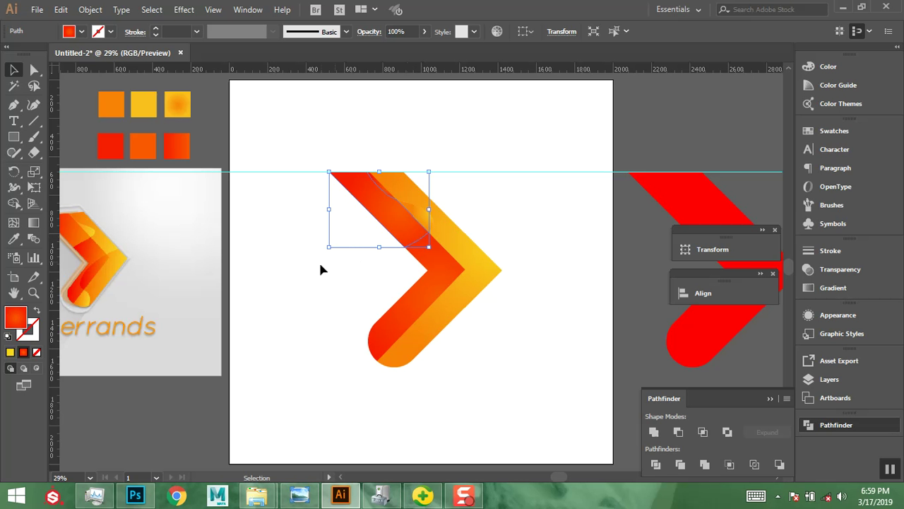
Draw a curved path with the Pen tool across the arrow's elbow, with no fill and a yellow F9D81C stroke.
{"action": "left_click", "coordinate": [14, 104]}
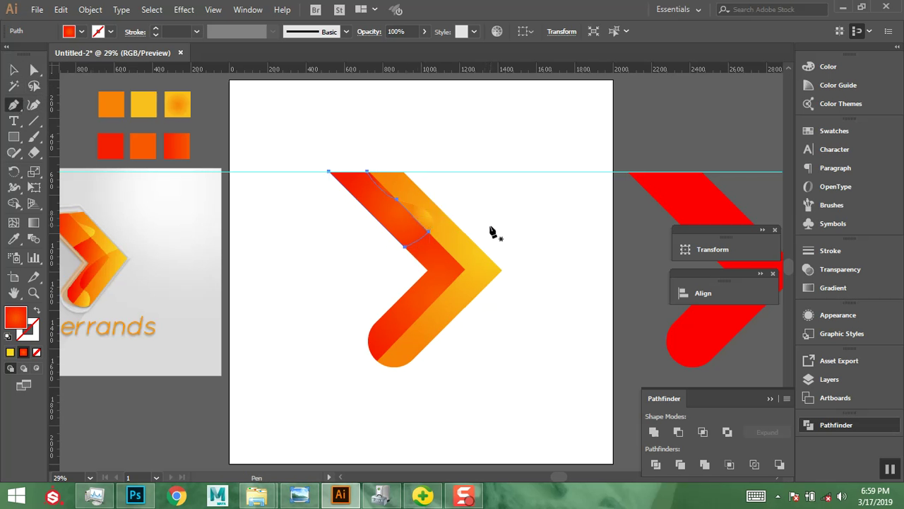
{"action": "left_click", "coordinate": [516, 231]}
{"action": "left_click_drag", "start_coordinate": [393, 298], "coordinate": [337, 381]}
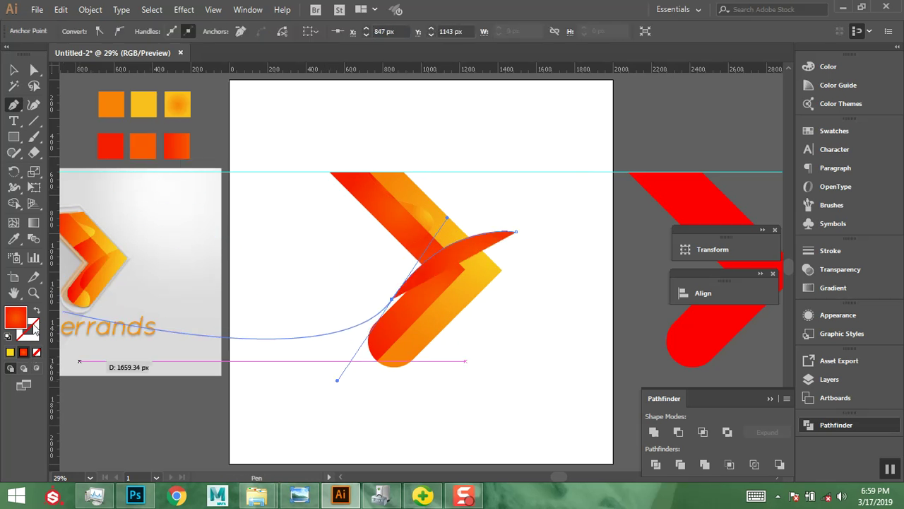
{"action": "left_click", "coordinate": [36, 314]}
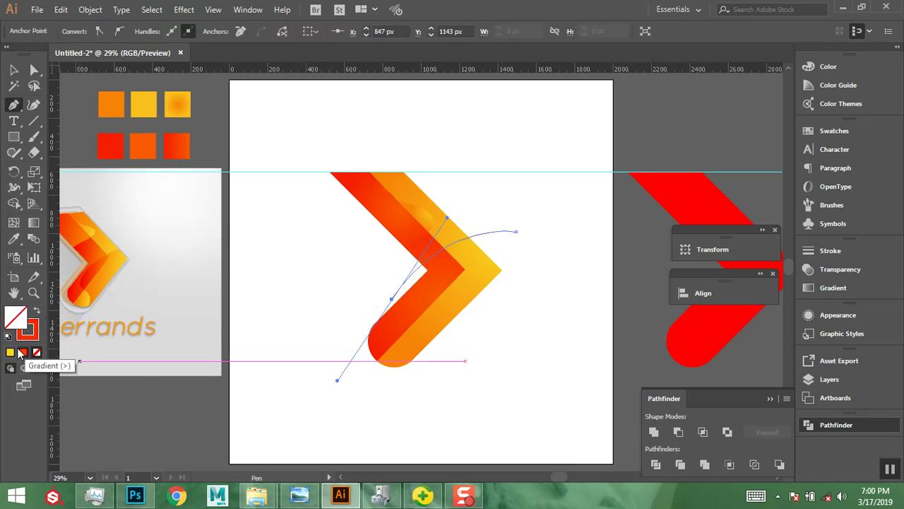
{"action": "key", "text": "comma"}
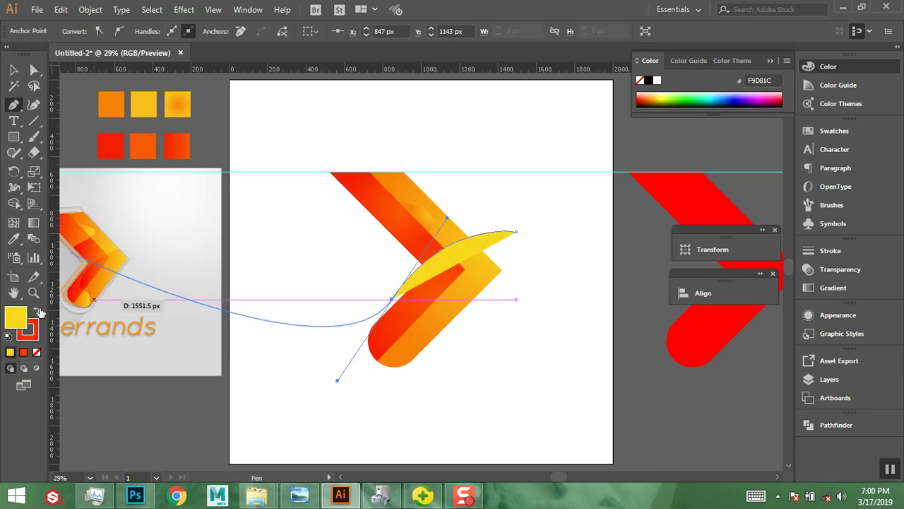
{"action": "left_click", "coordinate": [37, 352]}
{"action": "left_click", "coordinate": [32, 338]}
{"action": "left_click", "coordinate": [10, 352]}
{"action": "left_click", "coordinate": [13, 70]}
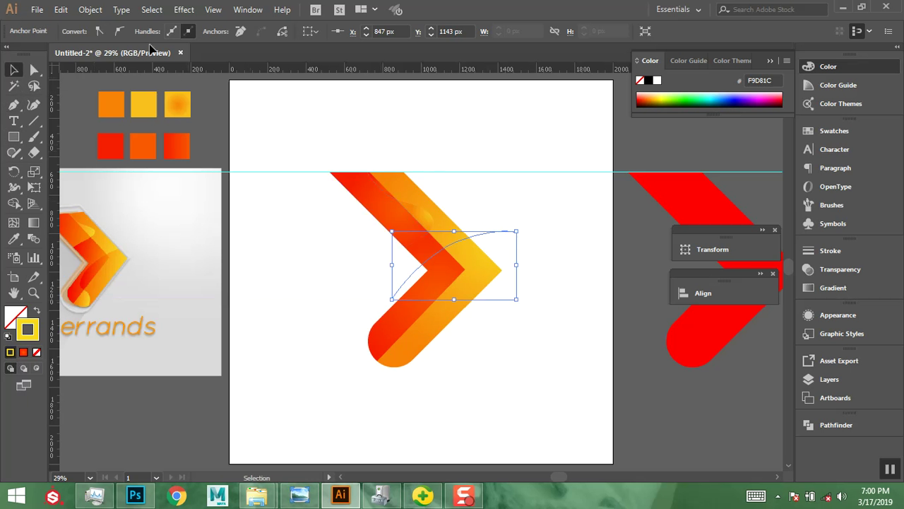
Divide the arrow pieces beneath the elbow curve with Divide Objects Below and deselect everything.
{"action": "left_click", "coordinate": [90, 9]}
{"action": "mouse_move", "coordinate": [189, 283]}
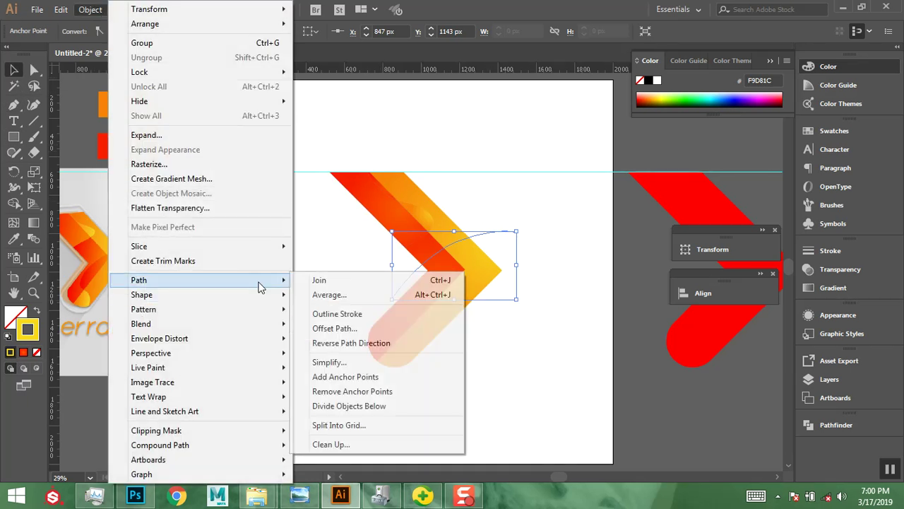
{"action": "left_click", "coordinate": [357, 407]}
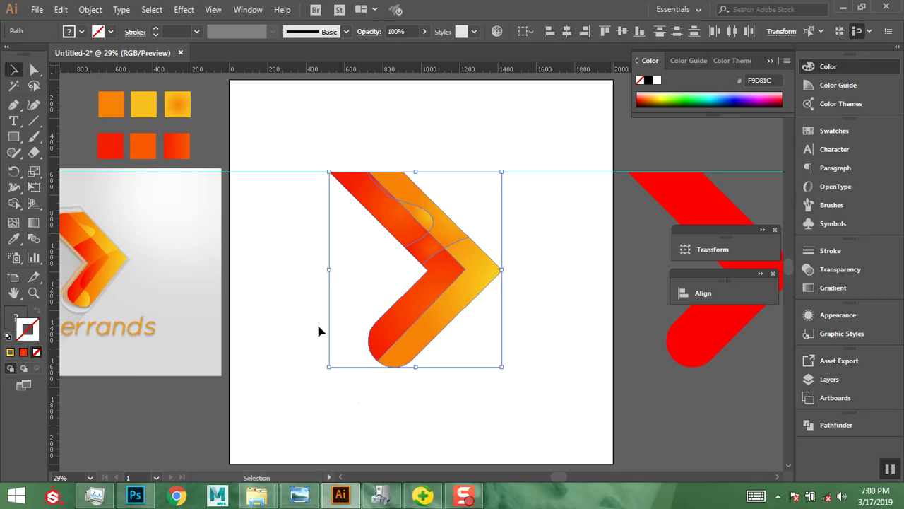
{"action": "left_click", "coordinate": [290, 211]}
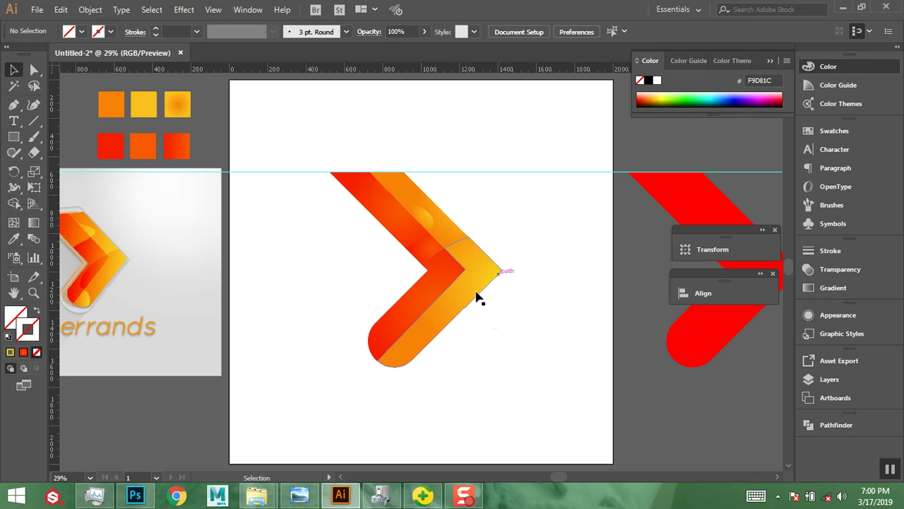
Draw an arched path with the Pen tool over the arrow's rounded lower end, with no fill and a yellow stroke.
{"action": "left_click", "coordinate": [442, 324]}
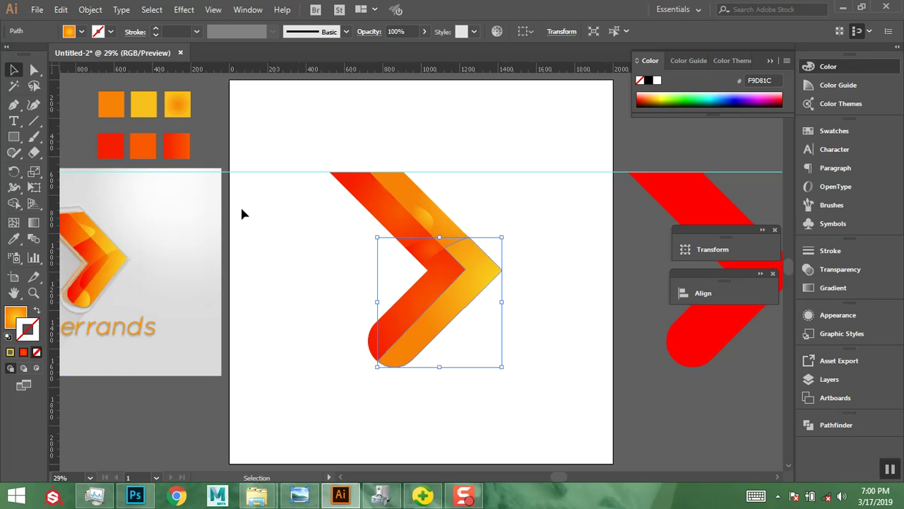
{"action": "left_click", "coordinate": [16, 106]}
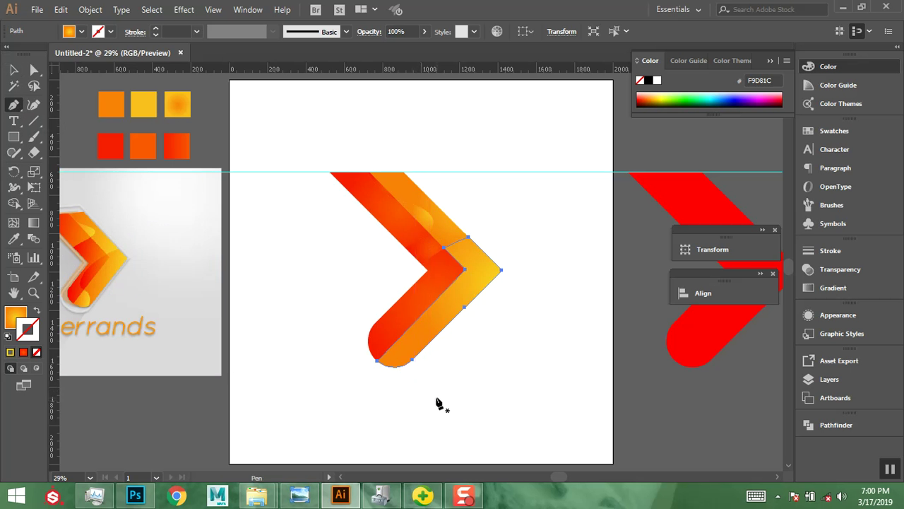
{"action": "left_click", "coordinate": [369, 369]}
{"action": "left_click_drag", "start_coordinate": [460, 380], "coordinate": [473, 447]}
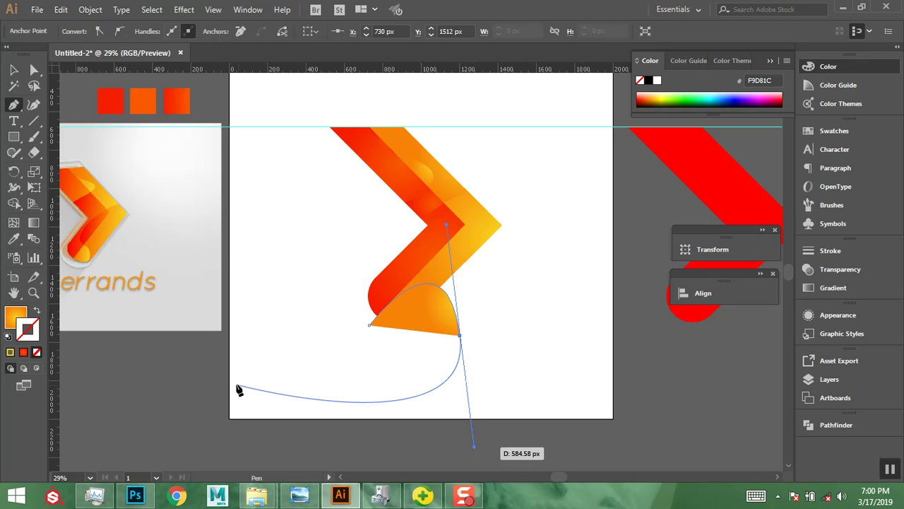
{"action": "left_click", "coordinate": [39, 311]}
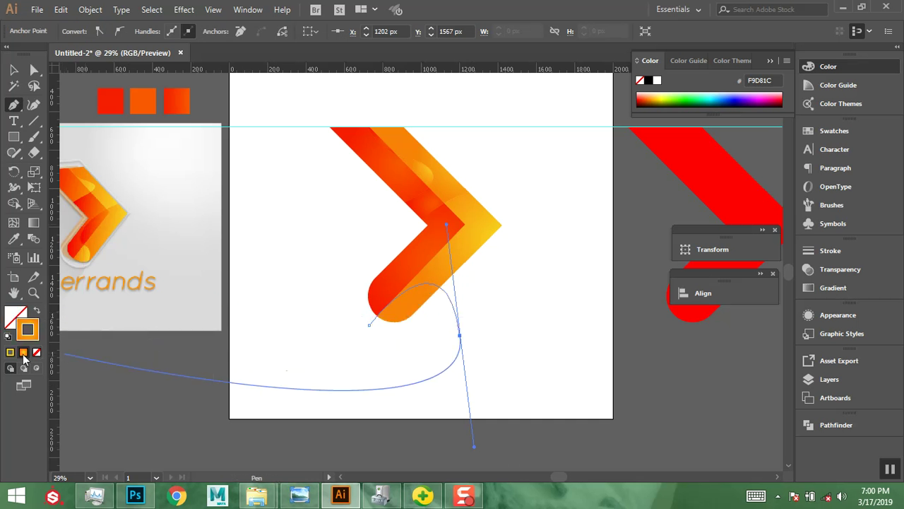
{"action": "left_click", "coordinate": [13, 70]}
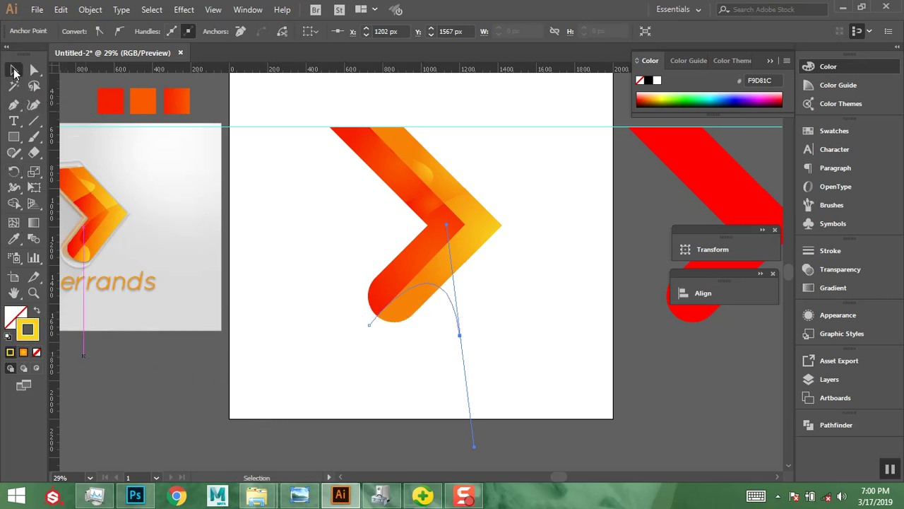
Reshape the arch into a smaller curve around the rounded tip by moving its two end anchor points.
{"action": "left_click_drag", "start_coordinate": [466, 339], "coordinate": [444, 312]}
{"action": "left_click", "coordinate": [33, 70]}
{"action": "left_click_drag", "start_coordinate": [479, 361], "coordinate": [447, 344]}
{"action": "left_click", "coordinate": [441, 346]}
{"action": "mouse_move", "coordinate": [432, 346]}
{"action": "left_mouse_down"}
{"action": "mouse_move", "coordinate": [469, 313]}
{"action": "mouse_move", "coordinate": [430, 344]}
{"action": "mouse_move", "coordinate": [430, 355]}
{"action": "left_mouse_up"}
{"action": "left_click_drag", "start_coordinate": [343, 317], "coordinate": [375, 330]}
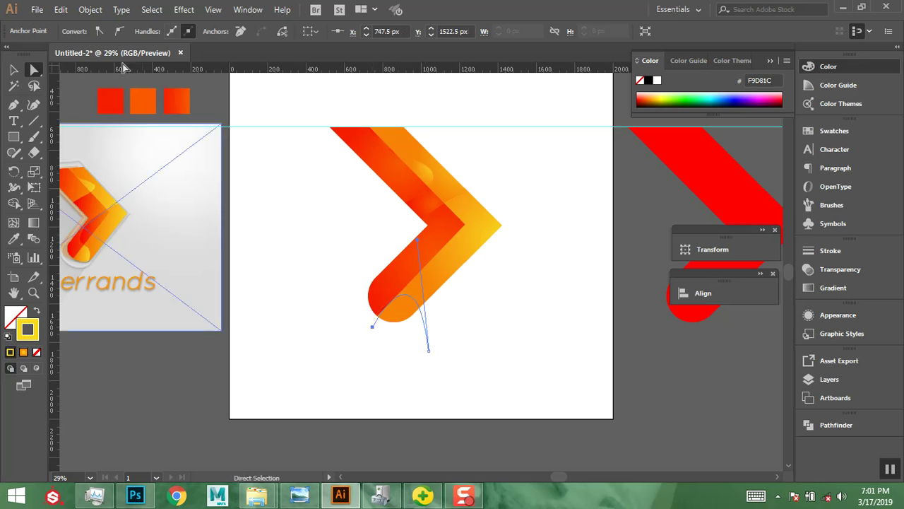
Split the arrow's rounded lower end along the arch with Divide Objects Below and clear the selection.
{"action": "left_click", "coordinate": [94, 10]}
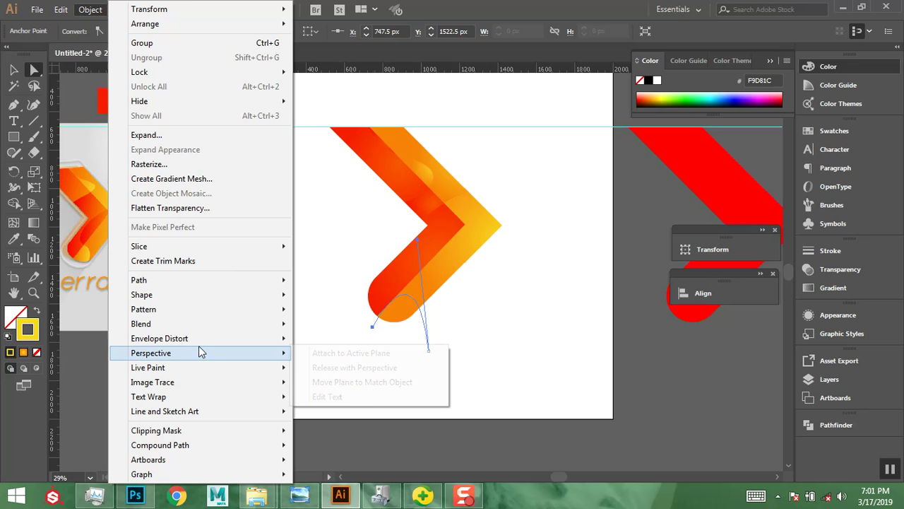
{"action": "mouse_move", "coordinate": [228, 294]}
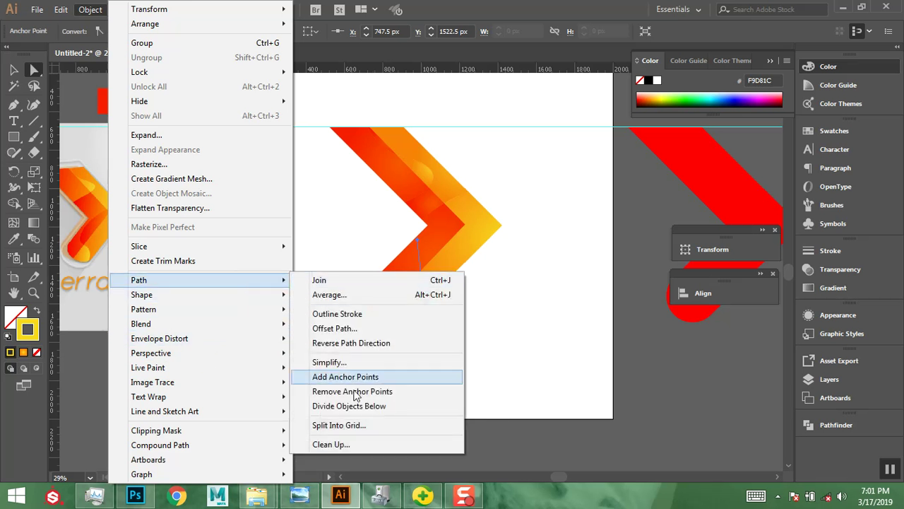
{"action": "left_click", "coordinate": [349, 405]}
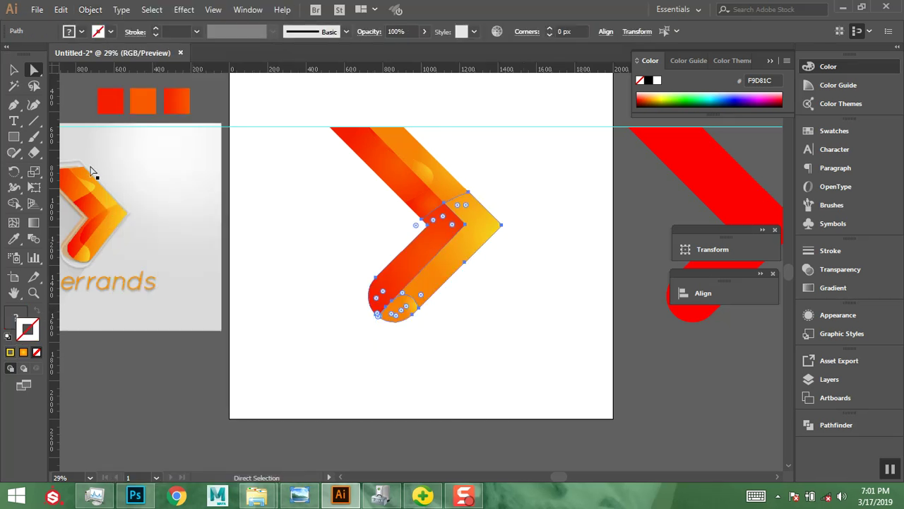
{"action": "left_click", "coordinate": [13, 70]}
{"action": "left_click", "coordinate": [284, 169]}
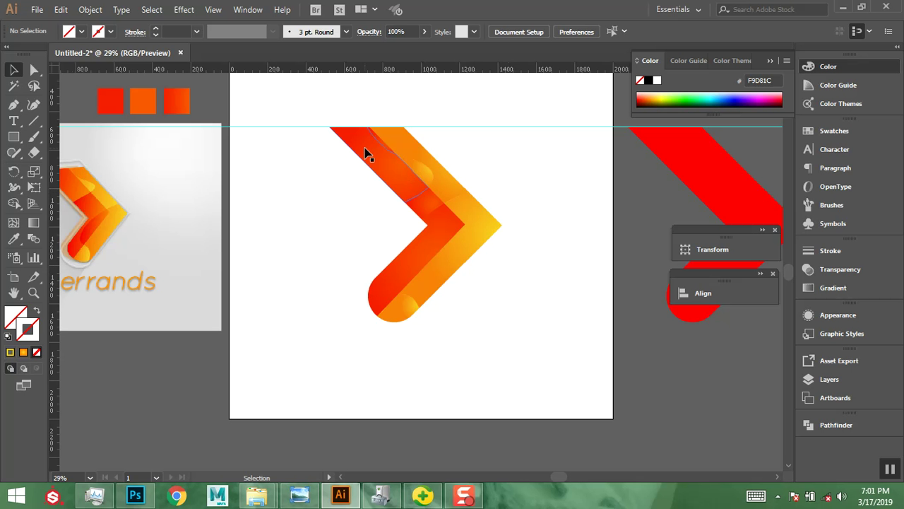
Duplicate all the arrow pieces to the left of the original and unite the copy into a single shape.
{"action": "key", "text": "space"}
{"action": "left_click_drag", "start_coordinate": [462, 347], "coordinate": [513, 370]}
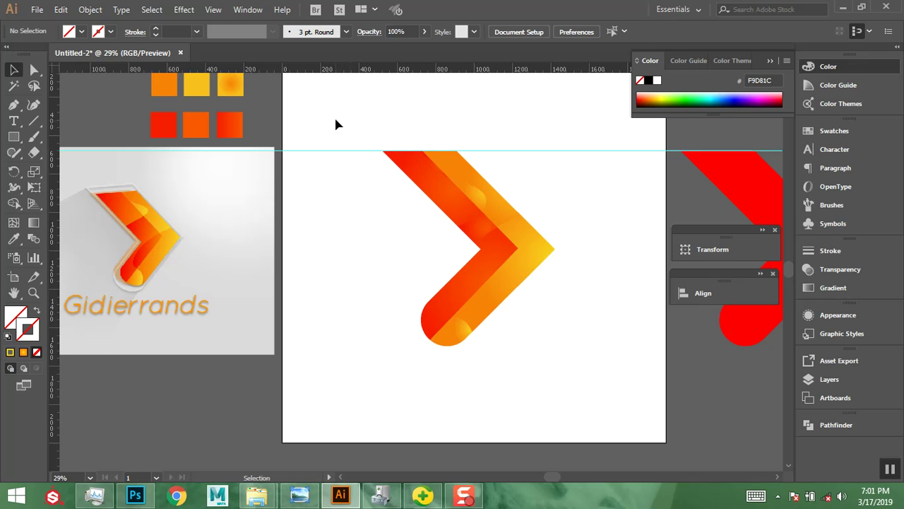
{"action": "left_click_drag", "start_coordinate": [336, 118], "coordinate": [596, 377]}
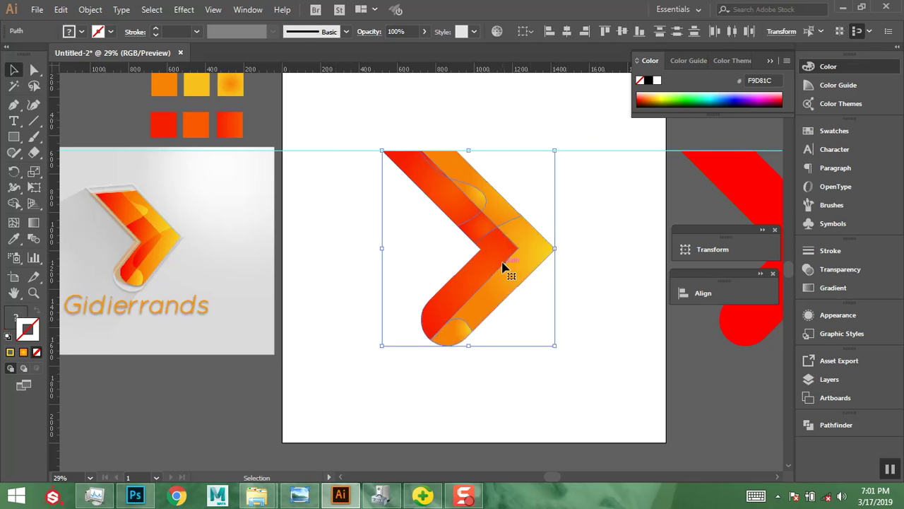
{"action": "left_click_drag", "start_coordinate": [495, 284], "coordinate": [383, 238]}
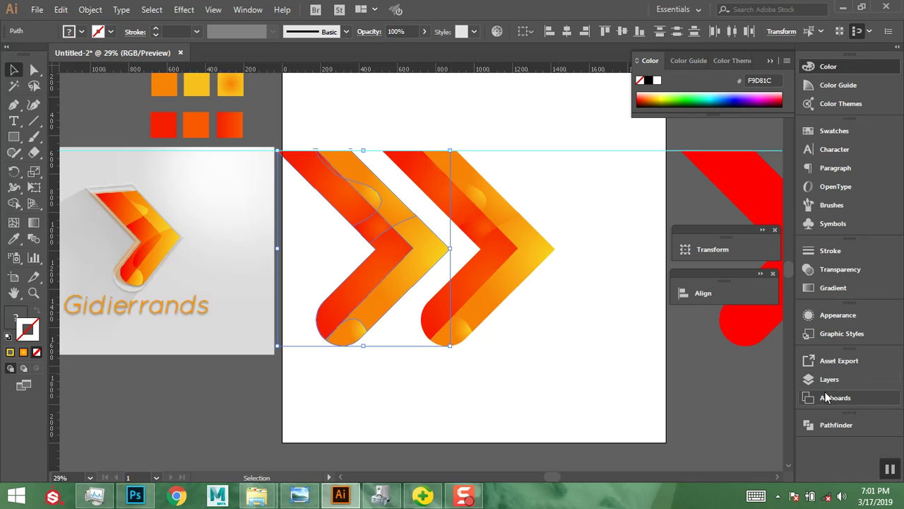
{"action": "left_click", "coordinate": [828, 423]}
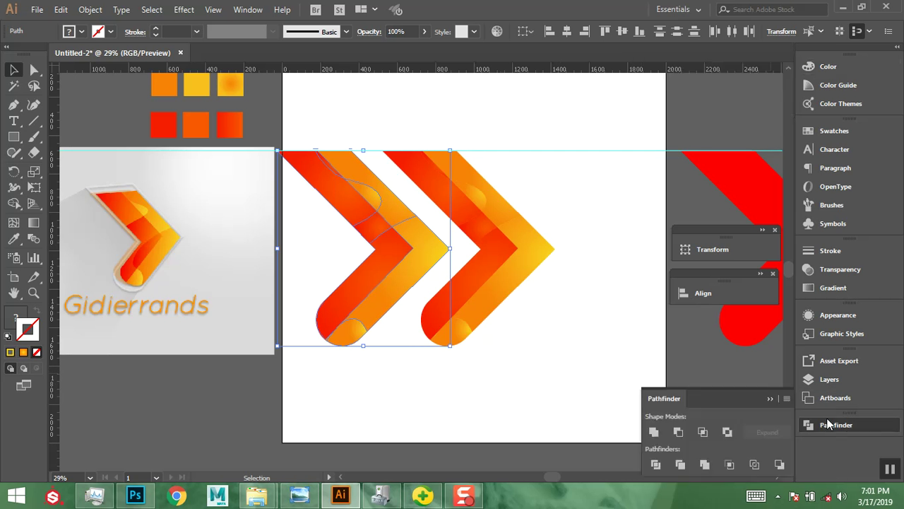
{"action": "left_click", "coordinate": [654, 433]}
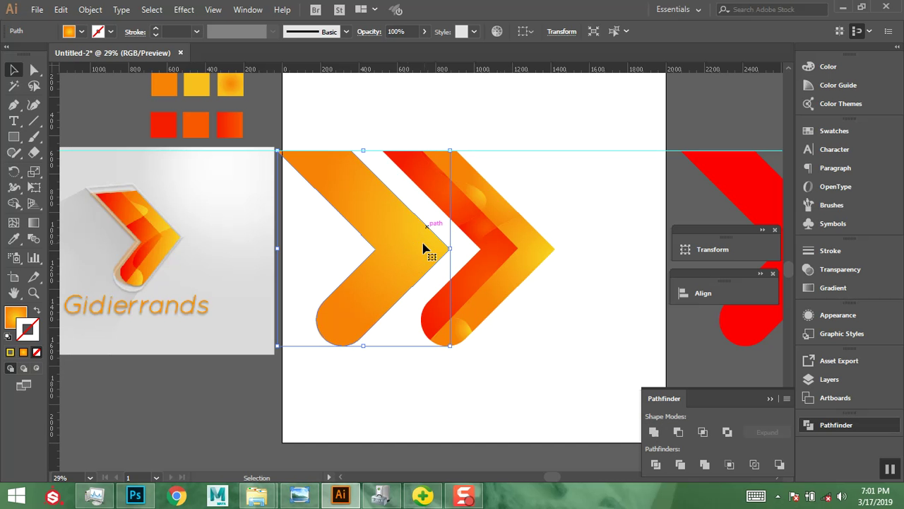
Swap the fill and stroke of the united arrow copy, giving it no fill and an orange gradient stroke.
{"action": "left_click", "coordinate": [250, 251], "text": "shift"}
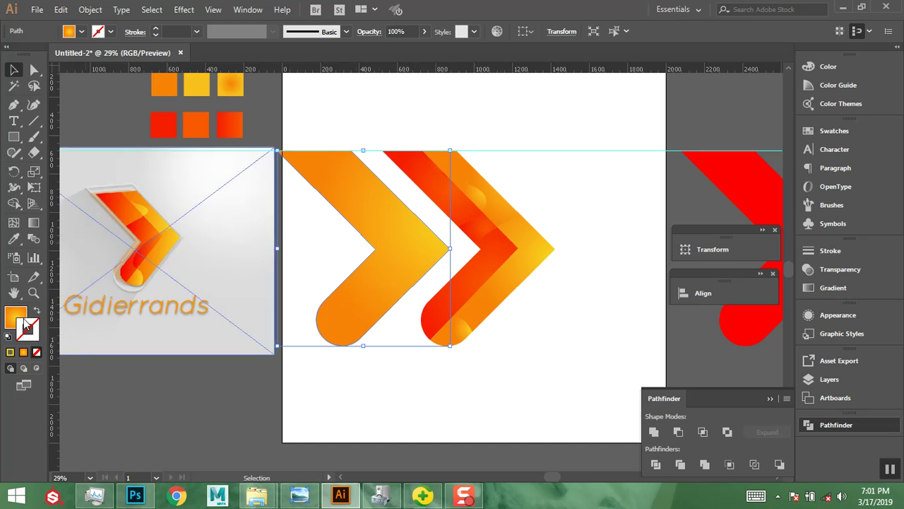
{"action": "left_click", "coordinate": [37, 312]}
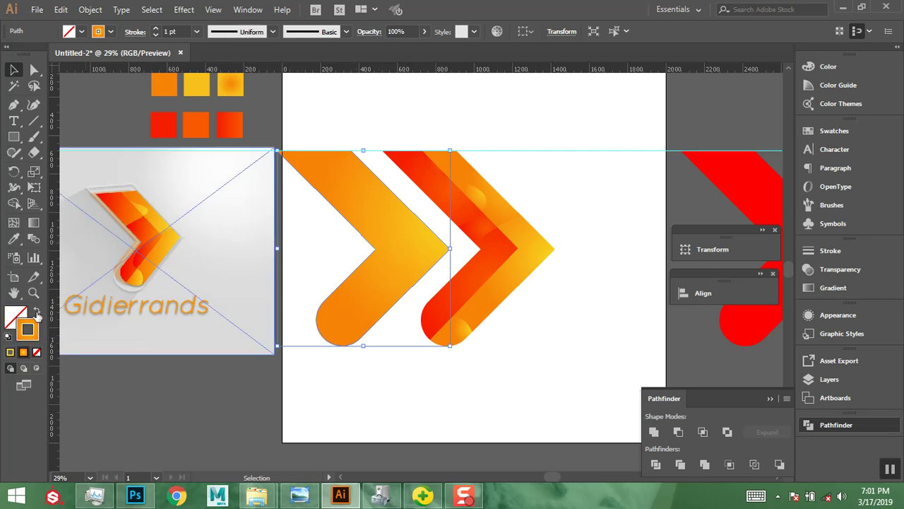
{"action": "left_click", "coordinate": [253, 175], "text": "shift"}
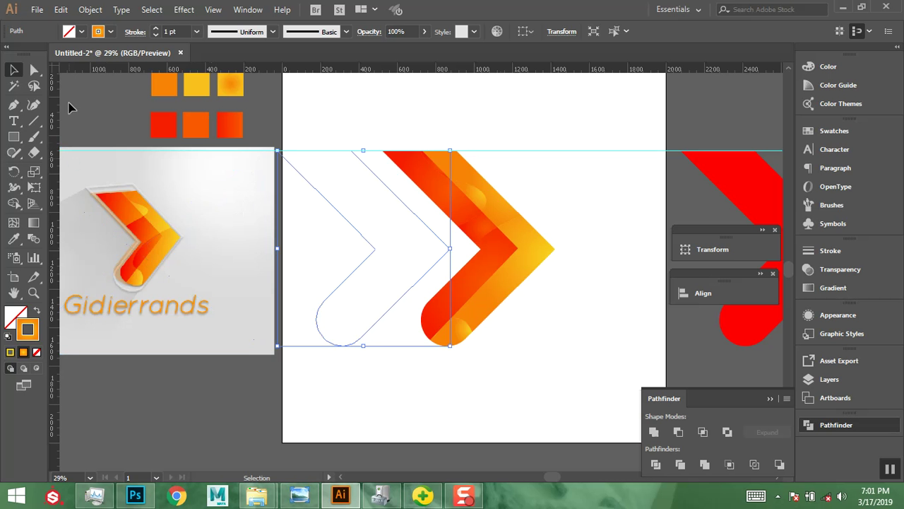
Try a white stroke on the united arrow outline and replace it with black.
{"action": "left_click", "coordinate": [111, 32]}
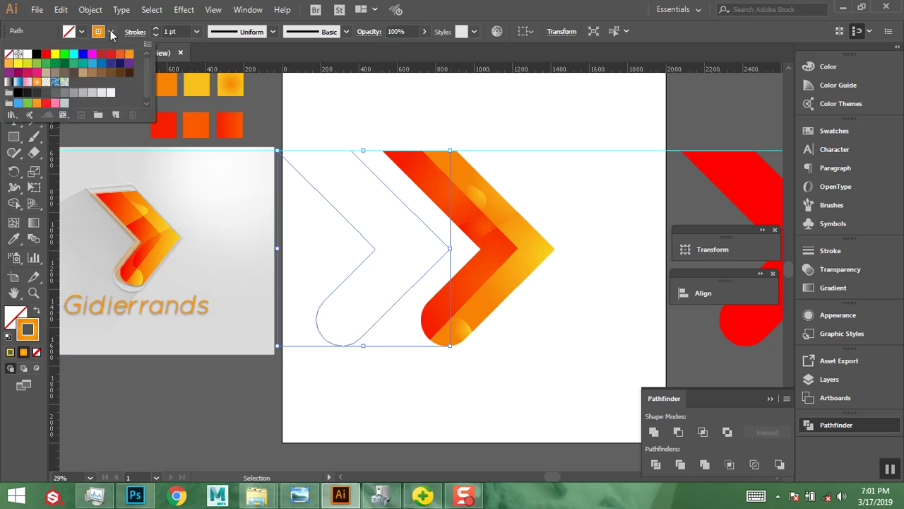
{"action": "left_click", "coordinate": [27, 54]}
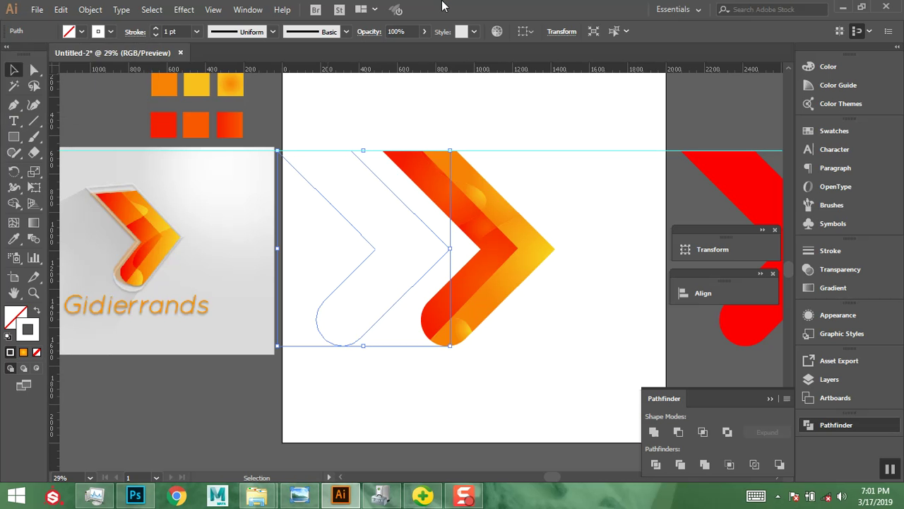
{"action": "left_click", "coordinate": [196, 32]}
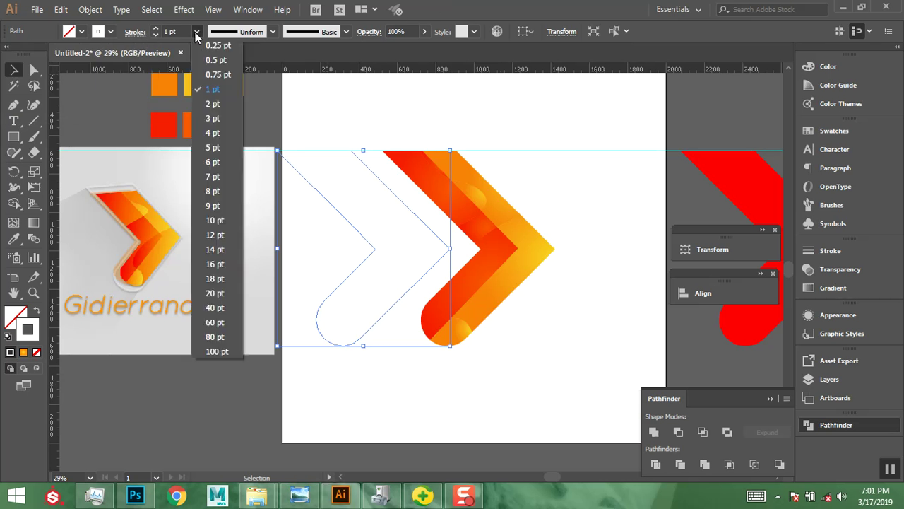
{"action": "left_click", "coordinate": [109, 34]}
{"action": "left_click", "coordinate": [109, 34]}
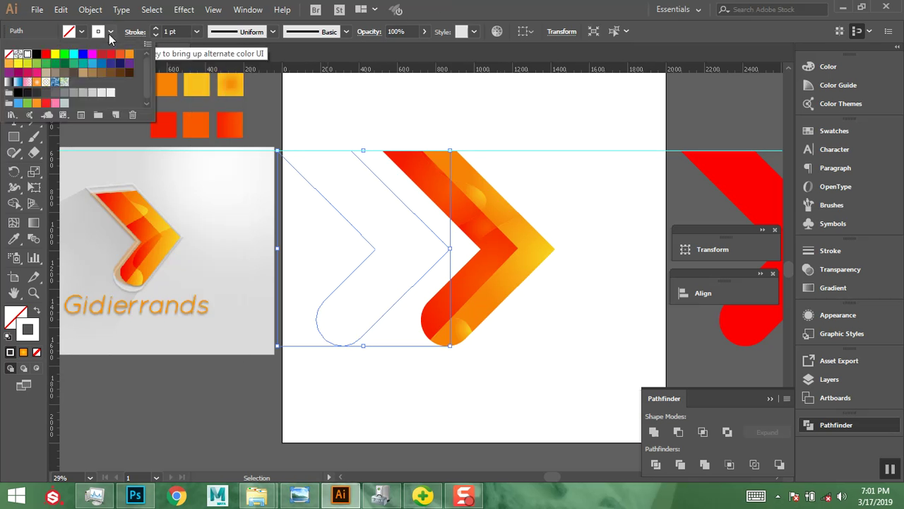
{"action": "left_click", "coordinate": [20, 92]}
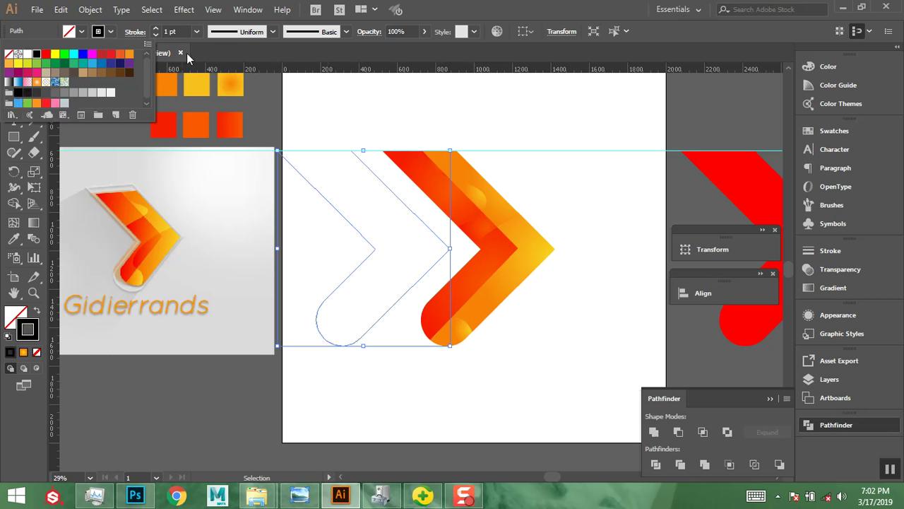
Increase the arrow outline's stroke weight through 8 pt and 18 pt to 20 pt.
{"action": "left_click", "coordinate": [198, 32]}
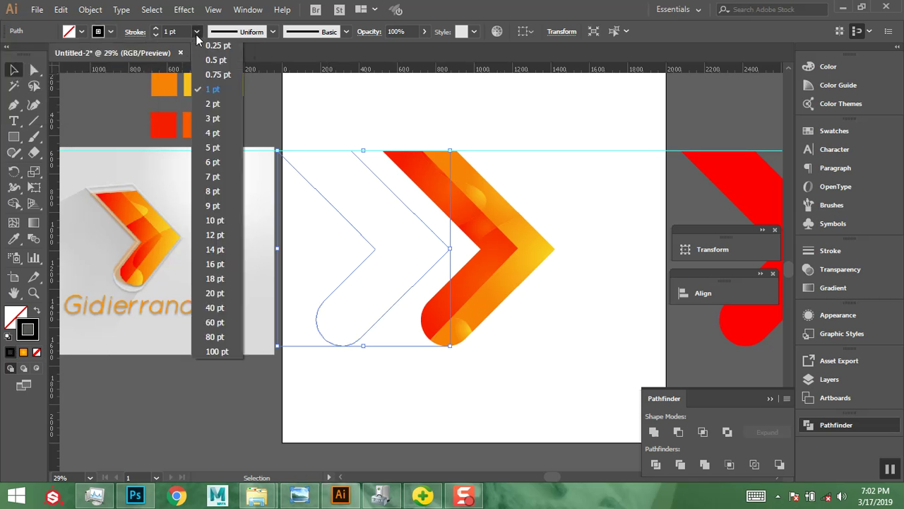
{"action": "left_click", "coordinate": [205, 198]}
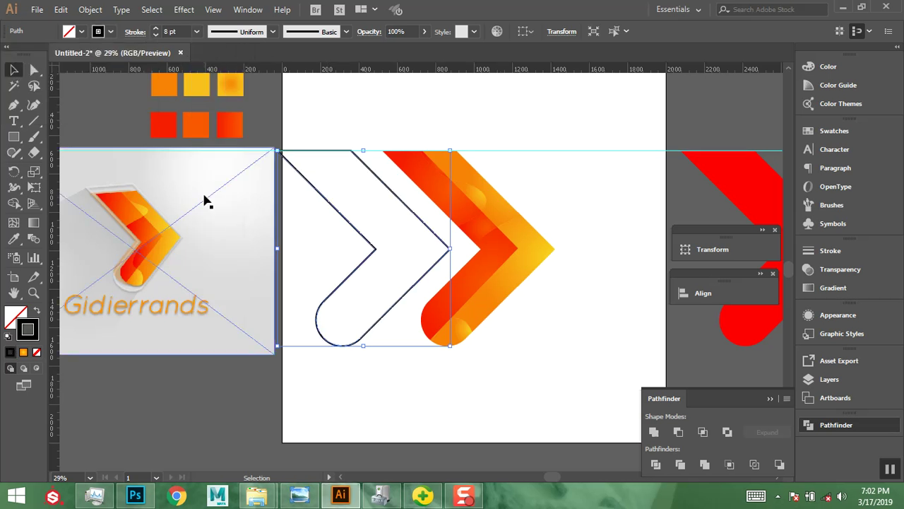
{"action": "left_click", "coordinate": [197, 32]}
{"action": "left_click", "coordinate": [209, 278]}
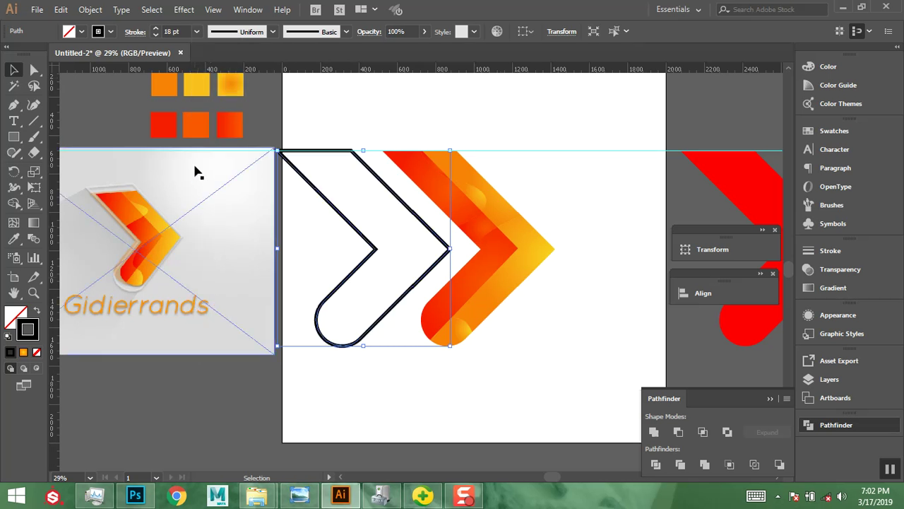
{"action": "left_click", "coordinate": [197, 32]}
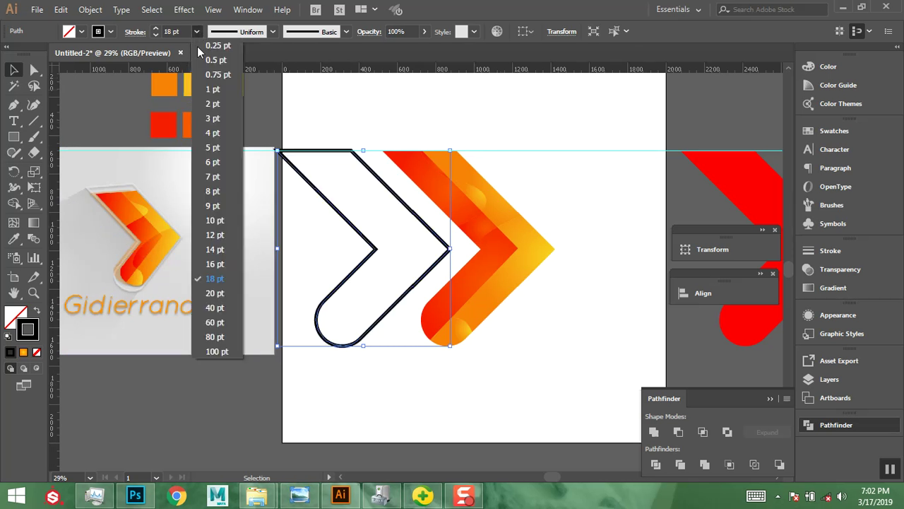
{"action": "left_click", "coordinate": [204, 287]}
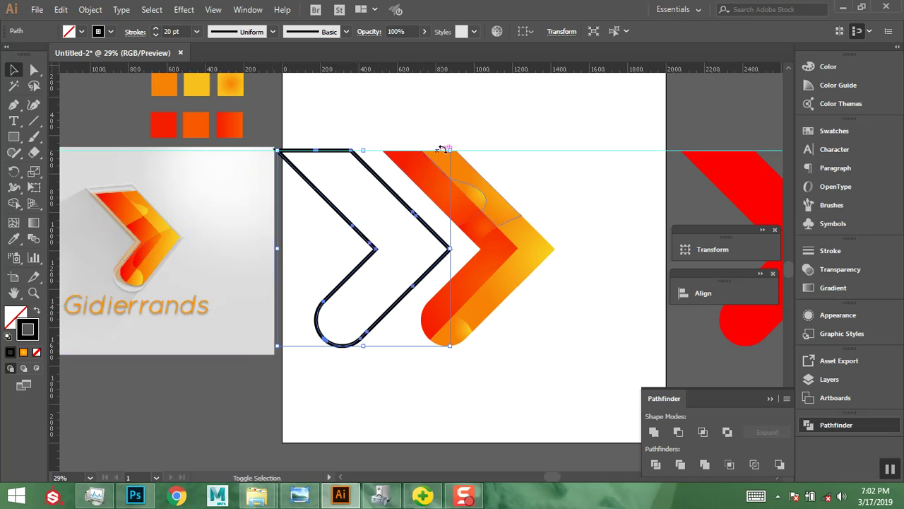
Enlarge the outline slightly from its center, move it over the gradient arrow and widen it on both sides to surround the arrow.
{"action": "left_click_drag", "start_coordinate": [450, 150], "coordinate": [471, 145]}
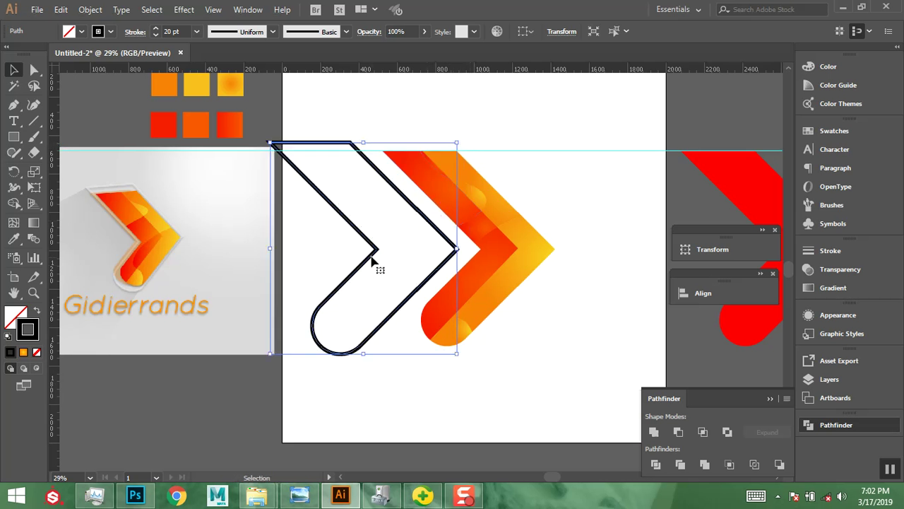
{"action": "left_click_drag", "start_coordinate": [379, 256], "coordinate": [474, 255]}
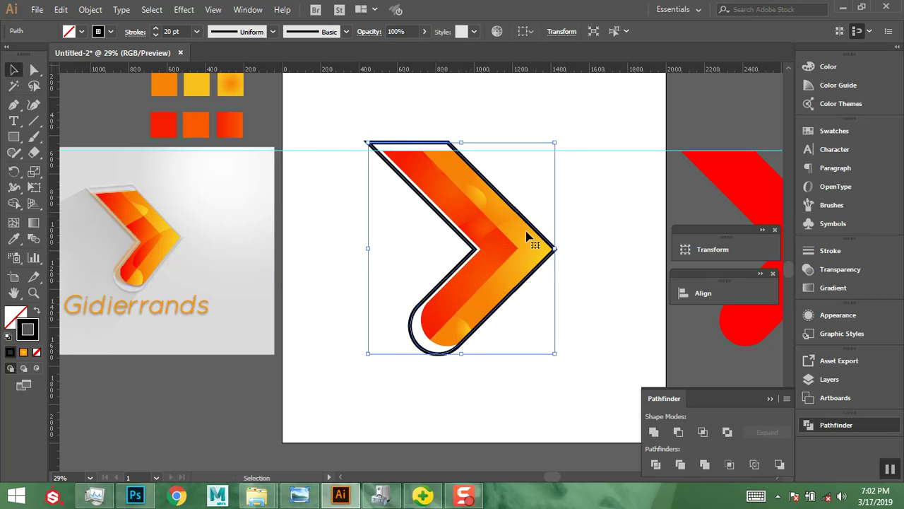
{"action": "left_click_drag", "start_coordinate": [556, 248], "coordinate": [562, 251]}
{"action": "left_click_drag", "start_coordinate": [372, 249], "coordinate": [362, 249]}
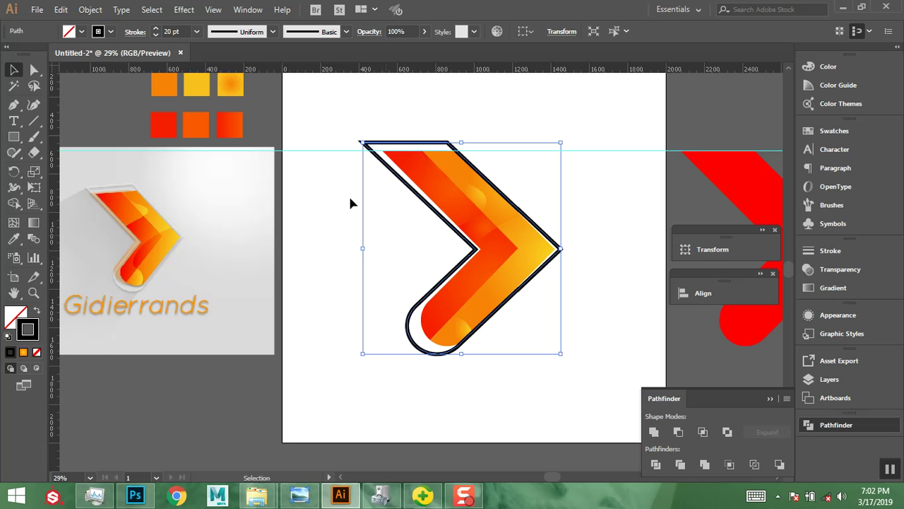
Lower the outline's opacity to 47%, change its stroke to white and clear the selection.
{"action": "left_click", "coordinate": [110, 32]}
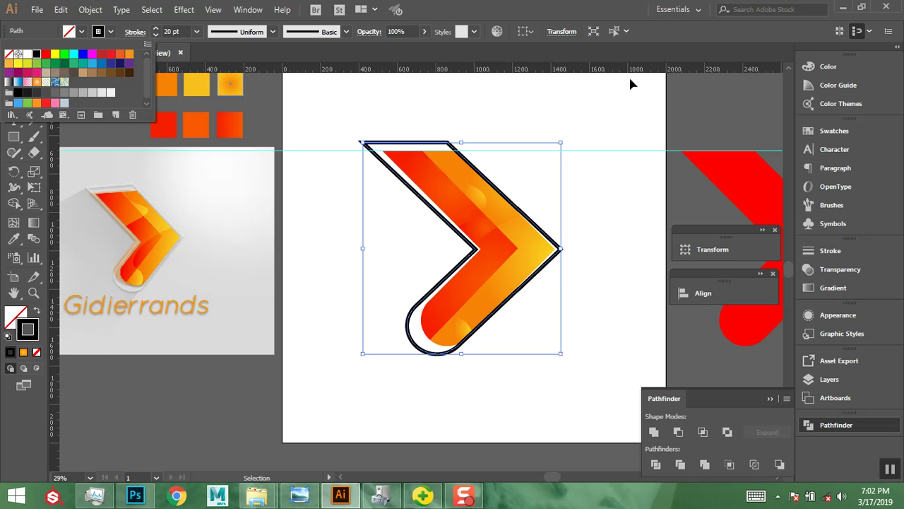
{"action": "left_click", "coordinate": [844, 270]}
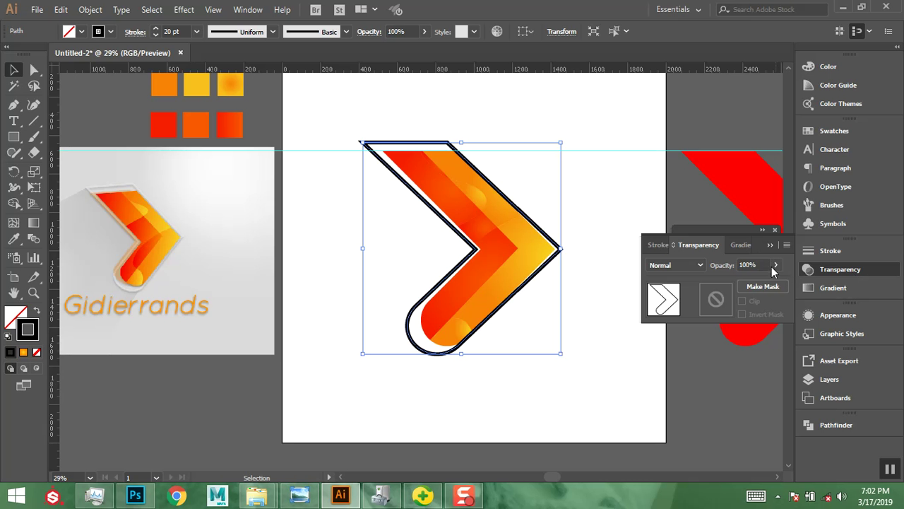
{"action": "left_click", "coordinate": [772, 267]}
{"action": "left_click_drag", "start_coordinate": [750, 283], "coordinate": [749, 283]}
{"action": "left_click", "coordinate": [112, 33]}
{"action": "left_click", "coordinate": [111, 33]}
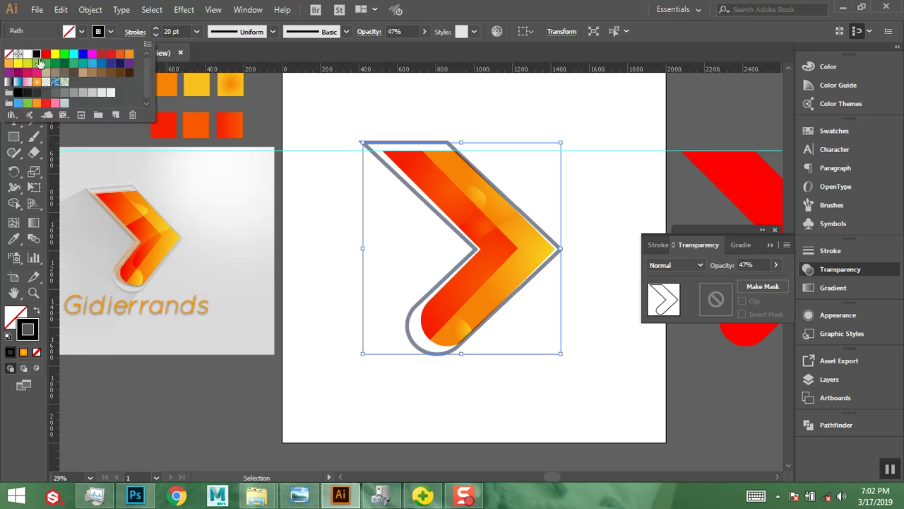
{"action": "left_click", "coordinate": [27, 54]}
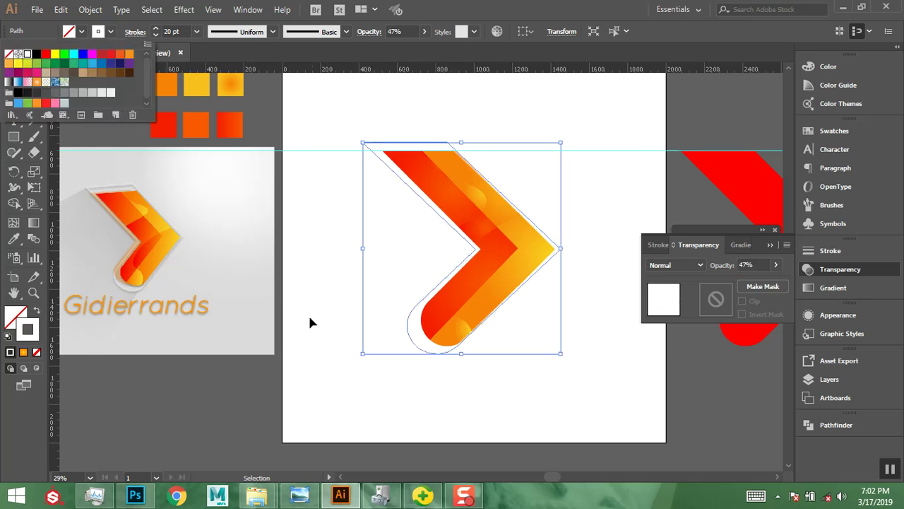
{"action": "left_click", "coordinate": [253, 392]}
{"action": "left_click", "coordinate": [258, 117]}
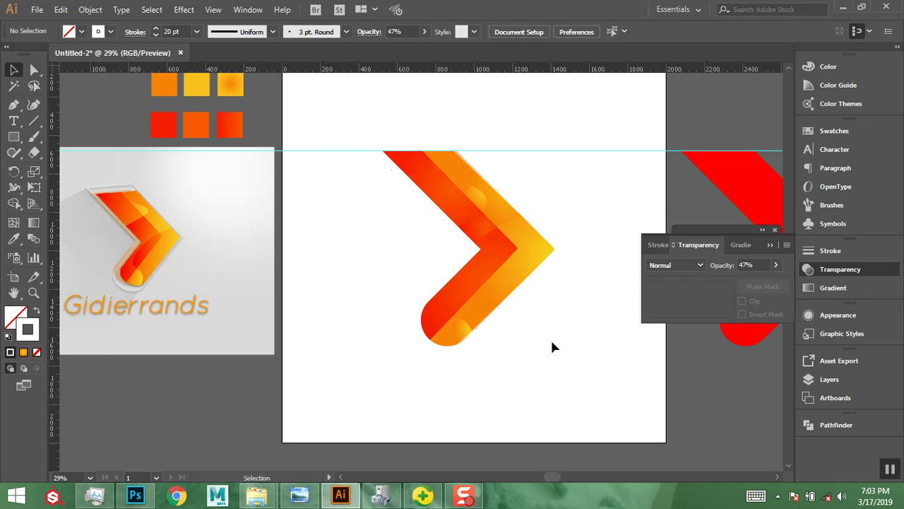
Lock the white outline and select all the gradient pieces of the arrow.
{"action": "left_click", "coordinate": [390, 171]}
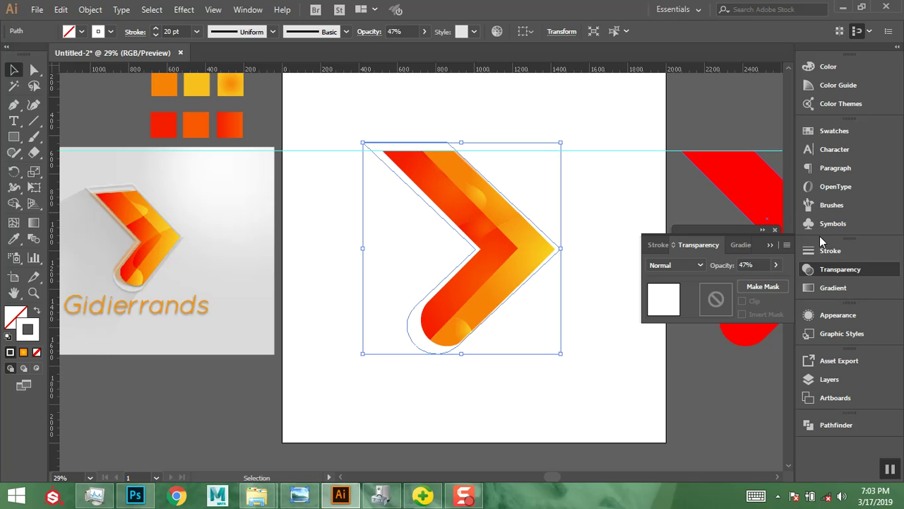
{"action": "left_click", "coordinate": [829, 379]}
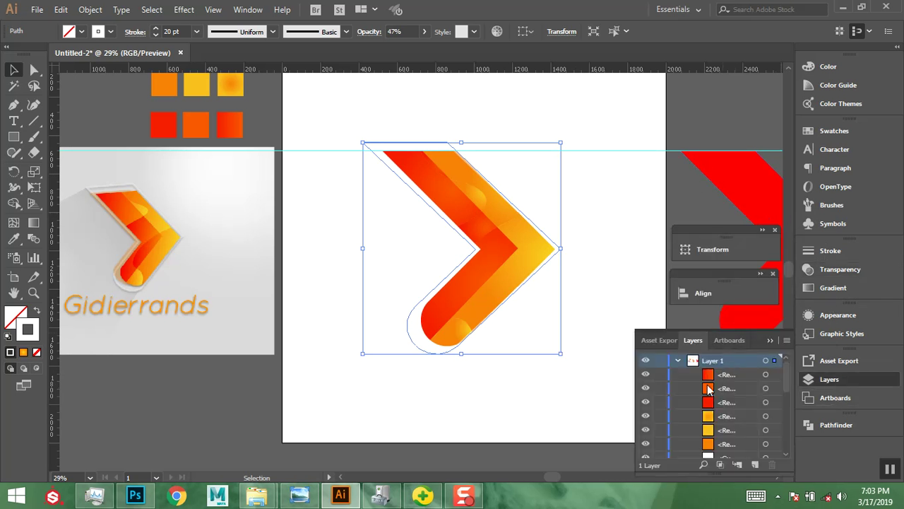
{"action": "scroll", "coordinate": [705, 406], "scroll_direction": "down", "scroll_amount": 5}
{"action": "scroll", "coordinate": [746, 398], "scroll_direction": "up", "scroll_amount": 3}
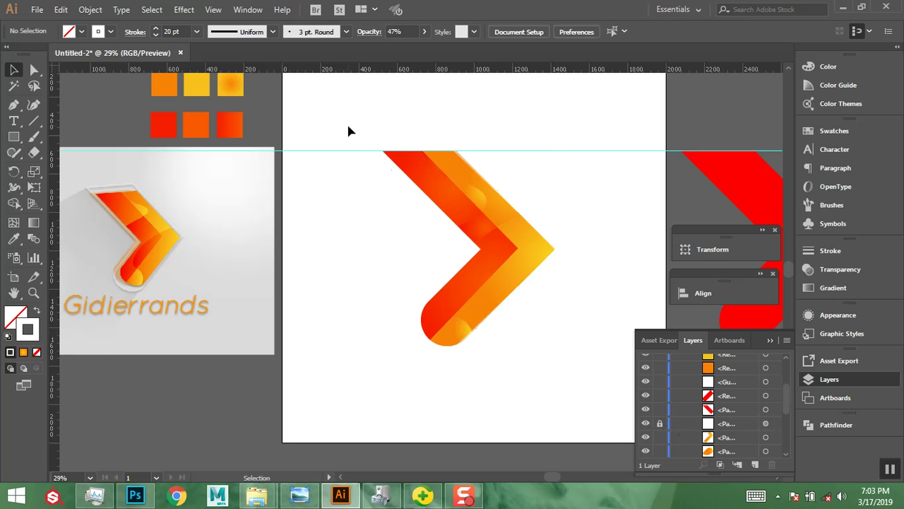
{"action": "left_click_drag", "start_coordinate": [337, 106], "coordinate": [581, 385]}
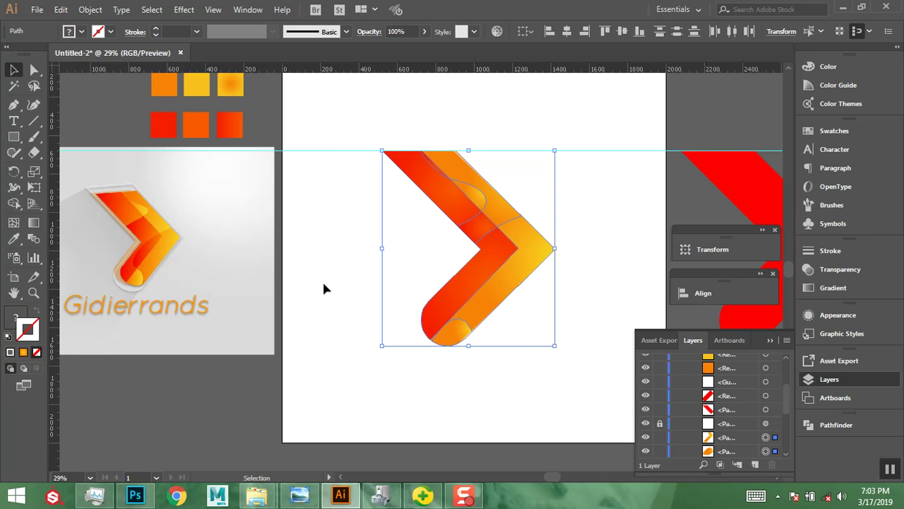
Switch to Photoshop, create a new 2000 x 2000 px RGB document at 72 ppi and unlock its background layer.
{"action": "left_click", "coordinate": [136, 494]}
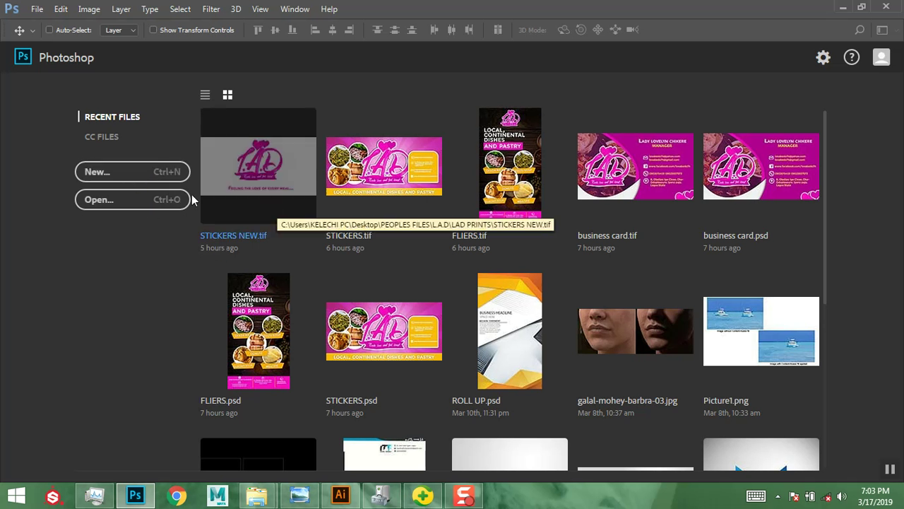
{"action": "key", "text": "ctrl+n"}
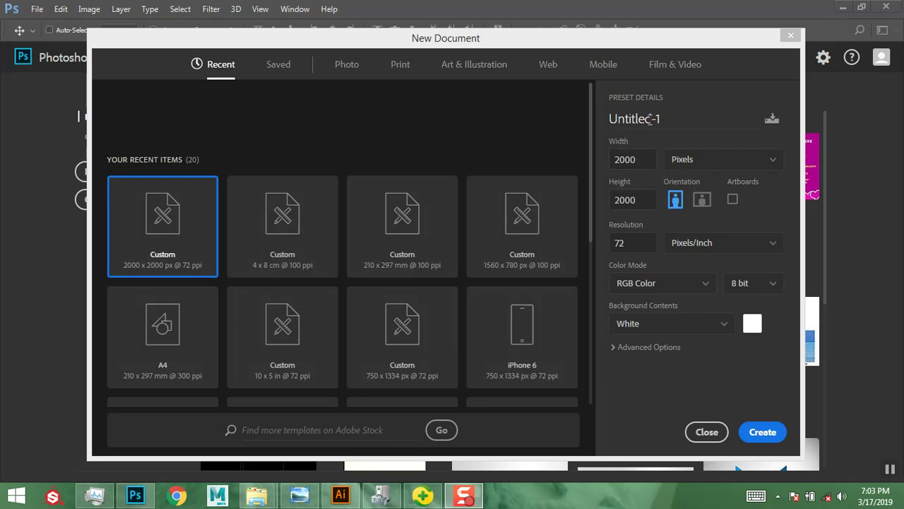
{"action": "left_click", "coordinate": [762, 436]}
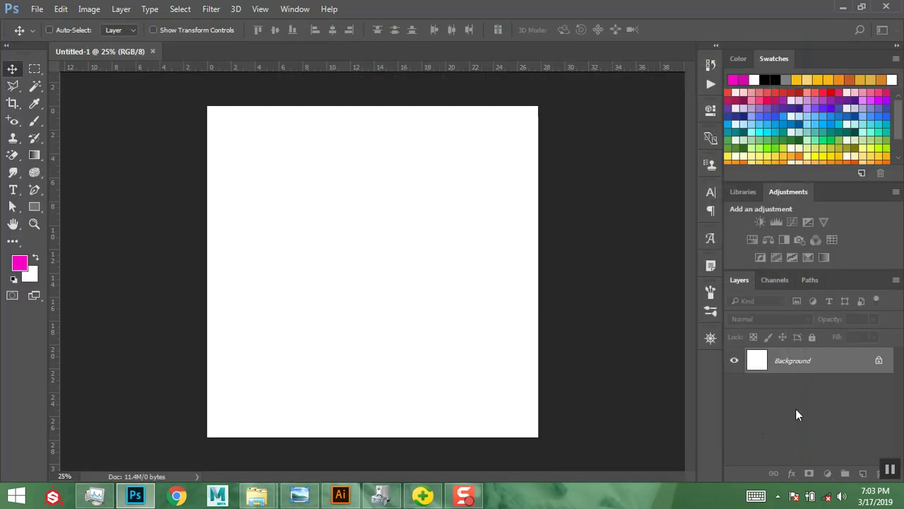
{"action": "left_click", "coordinate": [879, 367]}
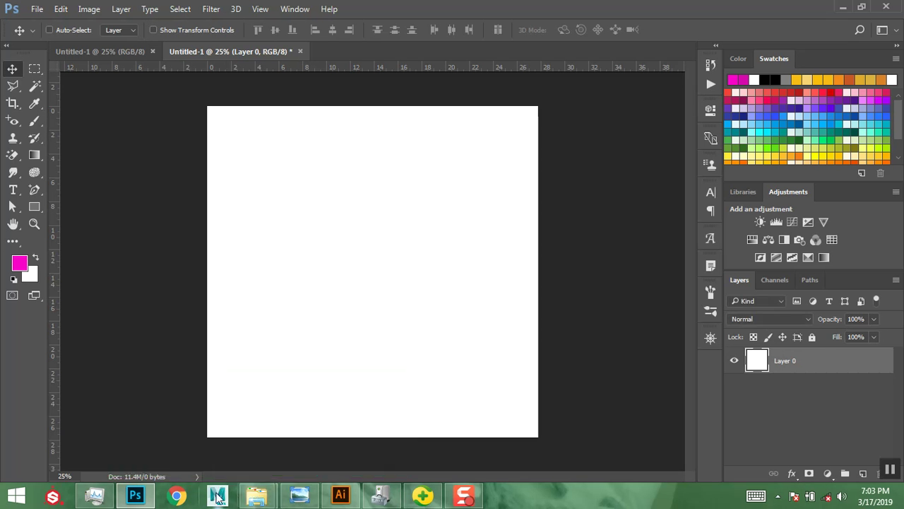
Place the GIDIERRANDS SUN GLARE 3 image from the GIDI LOGOS folder, scale it to about 576% and move it toward the canvas's lower left.
{"action": "mouse_move", "coordinate": [240, 486]}
{"action": "left_click", "coordinate": [210, 443]}
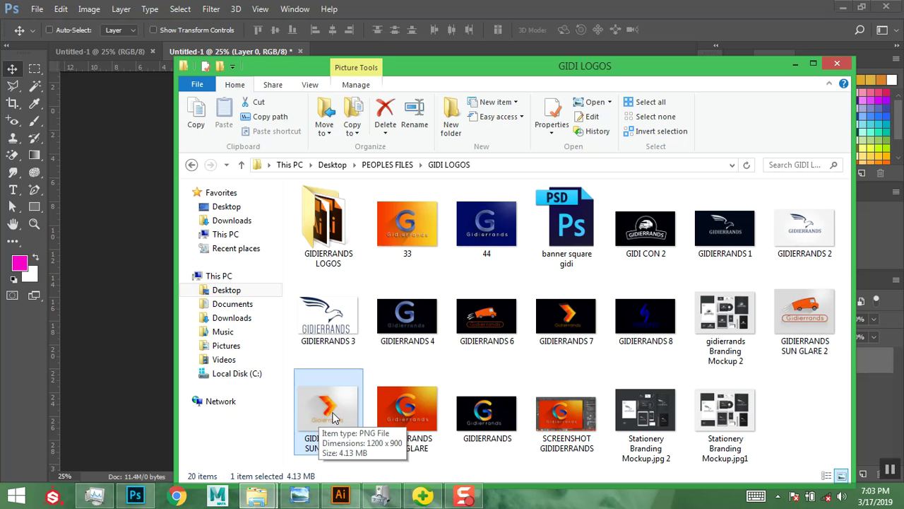
{"action": "left_click_drag", "start_coordinate": [335, 417], "coordinate": [127, 281]}
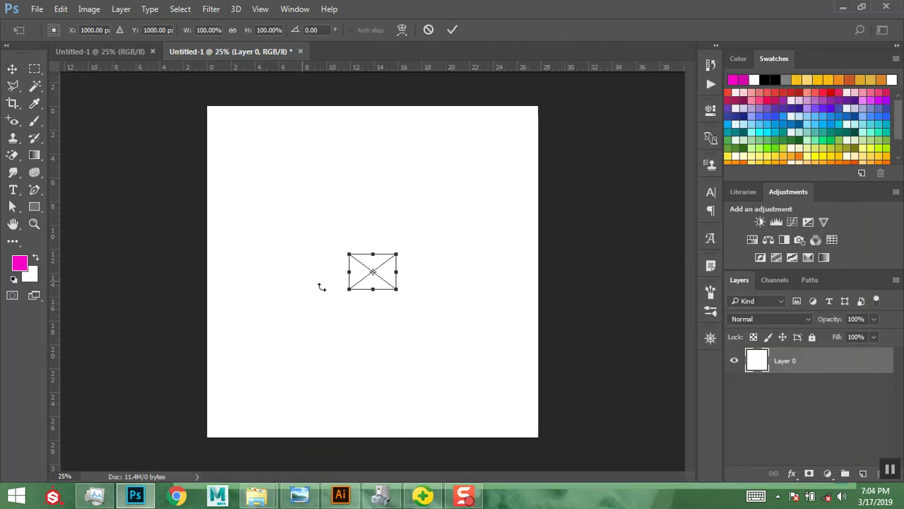
{"action": "left_click_drag", "start_coordinate": [397, 292], "coordinate": [503, 387]}
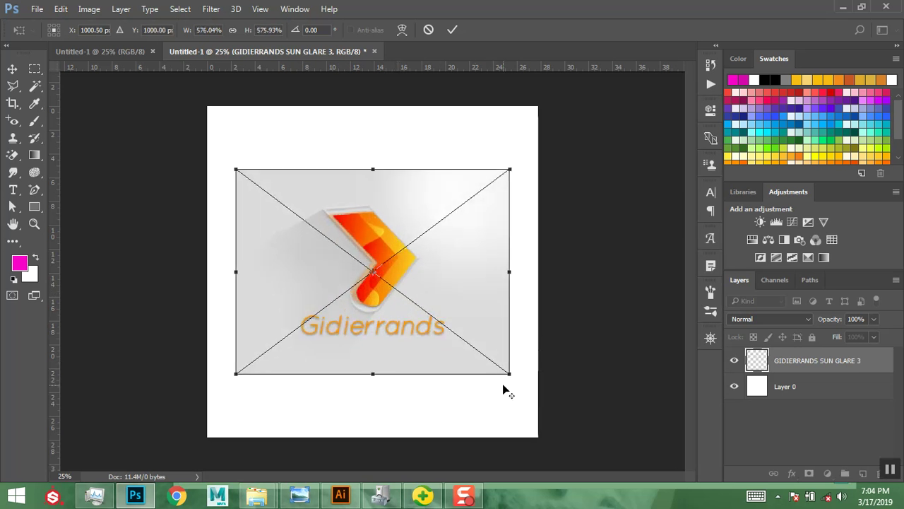
{"action": "key", "text": "Return"}
{"action": "left_click_drag", "start_coordinate": [415, 278], "coordinate": [346, 325]}
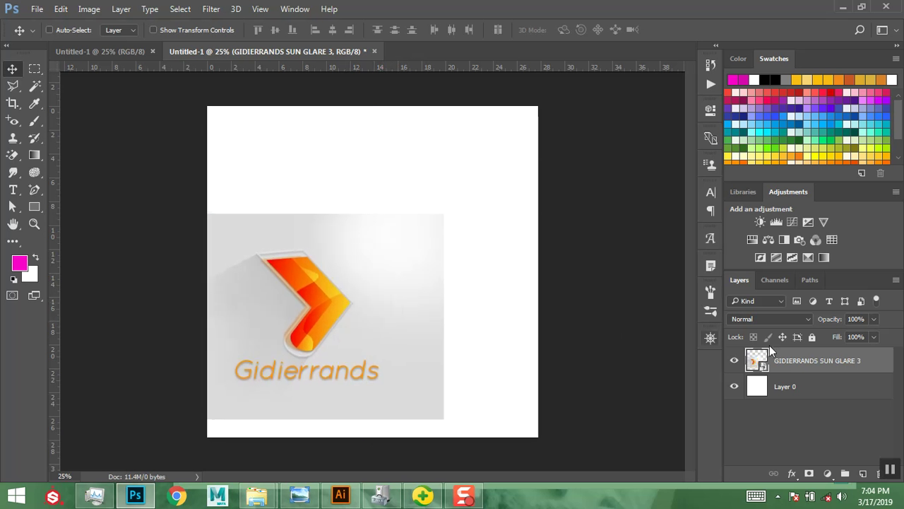
Add a Gradient Overlay to the background layer beneath the placed image and reset its settings to default.
{"action": "left_click", "coordinate": [797, 400]}
{"action": "left_click", "coordinate": [793, 475]}
{"action": "left_click", "coordinate": [809, 422]}
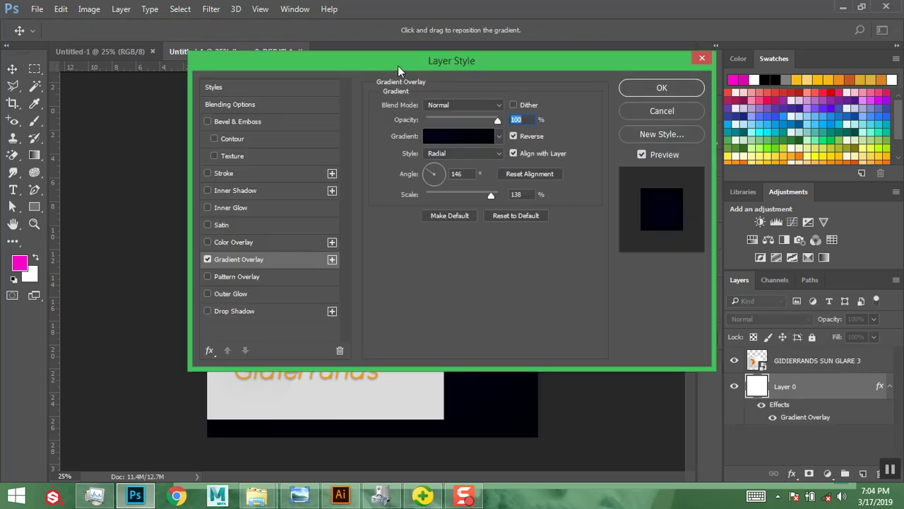
{"action": "left_click_drag", "start_coordinate": [398, 65], "coordinate": [758, 81]}
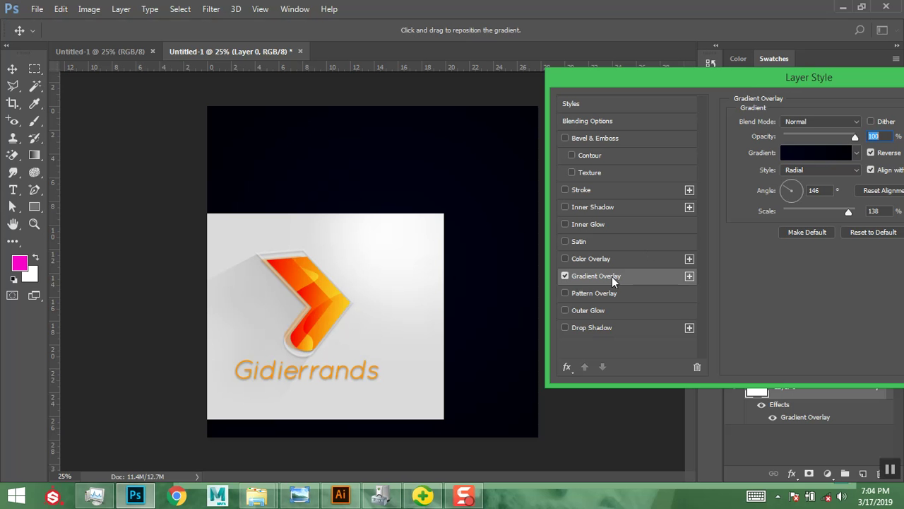
{"action": "left_click", "coordinate": [830, 152]}
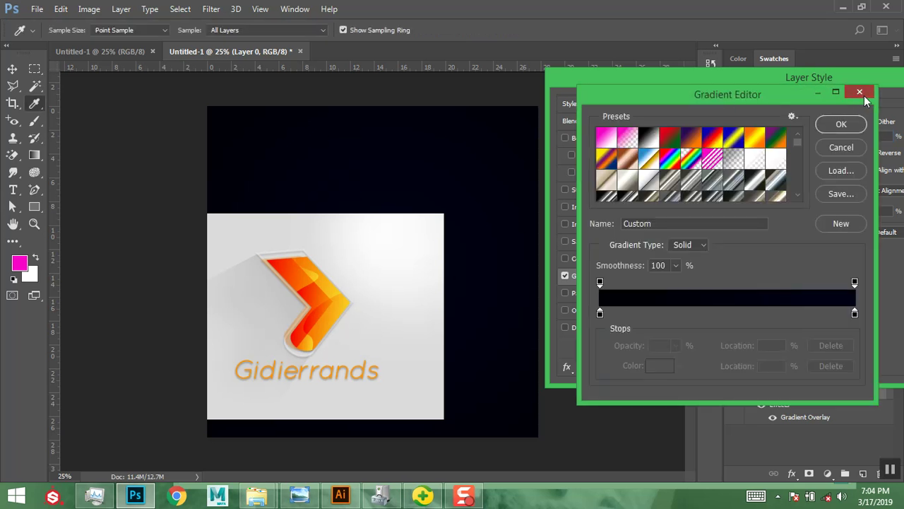
{"action": "left_click", "coordinate": [861, 94]}
{"action": "left_click", "coordinate": [875, 233]}
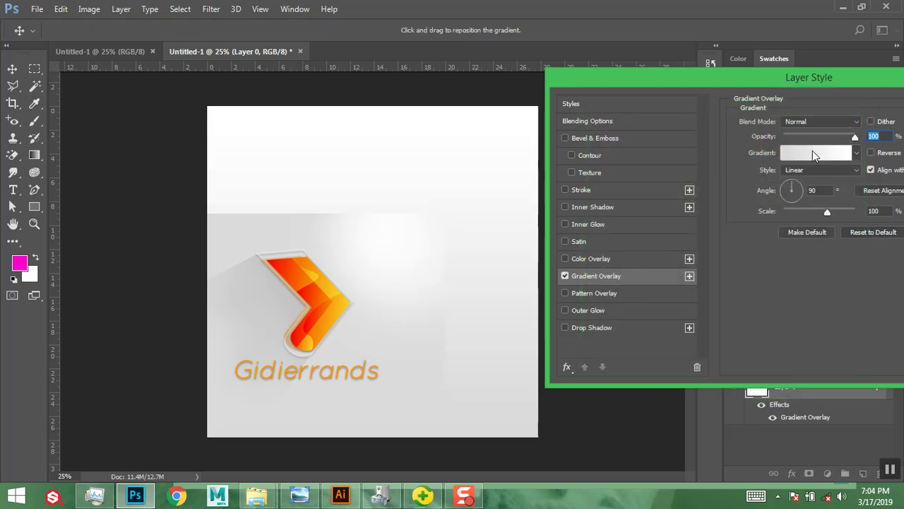
Apply the Black, White preset to the background's gradient overlay.
{"action": "left_click", "coordinate": [803, 157]}
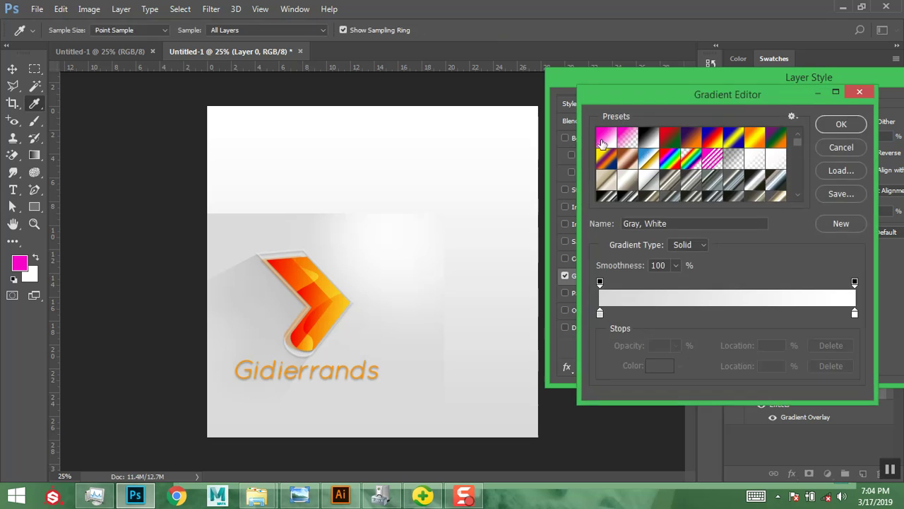
{"action": "left_click", "coordinate": [647, 140]}
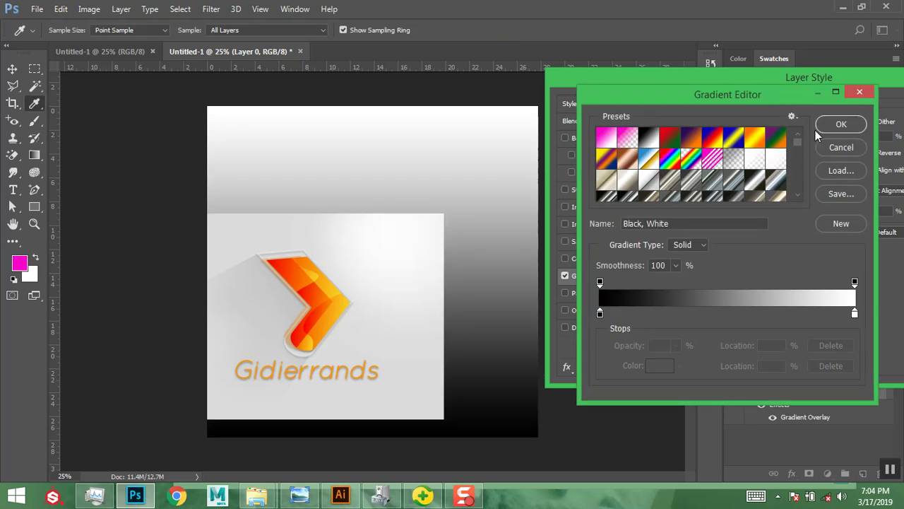
{"action": "left_click", "coordinate": [837, 128]}
Change the overlay to a reversed Radial gradient and move its bright centre toward the canvas's upper right corner.
{"action": "left_click", "coordinate": [823, 171]}
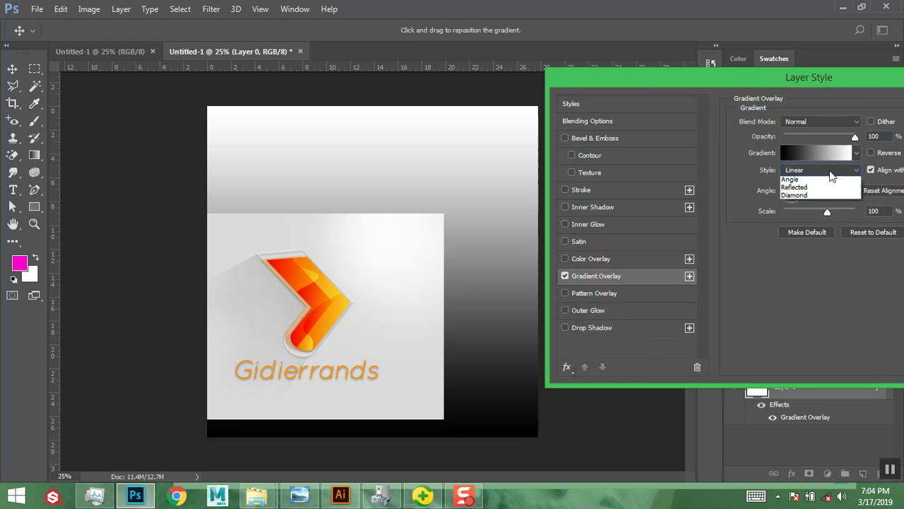
{"action": "left_click", "coordinate": [810, 188]}
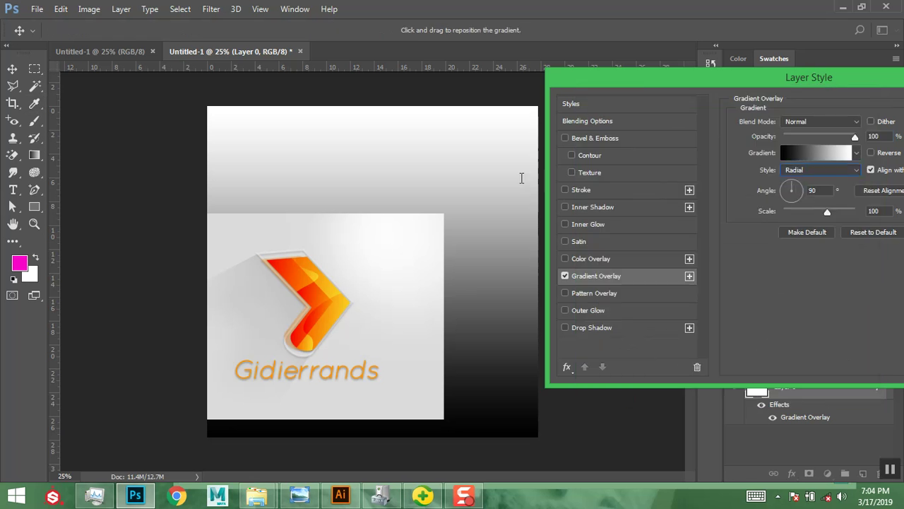
{"action": "left_click", "coordinate": [871, 153]}
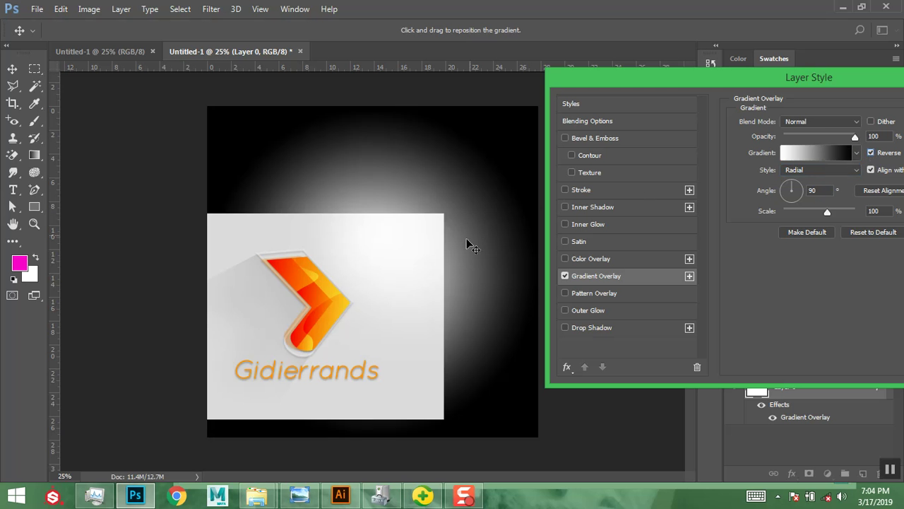
{"action": "left_click_drag", "start_coordinate": [454, 275], "coordinate": [524, 155]}
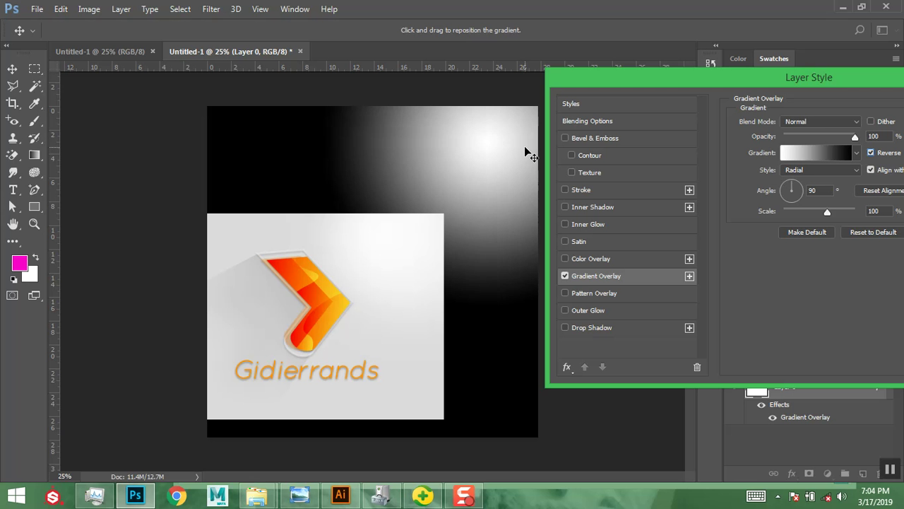
Recolour the gradient's black stop to light grey d9d9d9, sampled from the background of the placed reference image.
{"action": "left_click", "coordinate": [816, 152]}
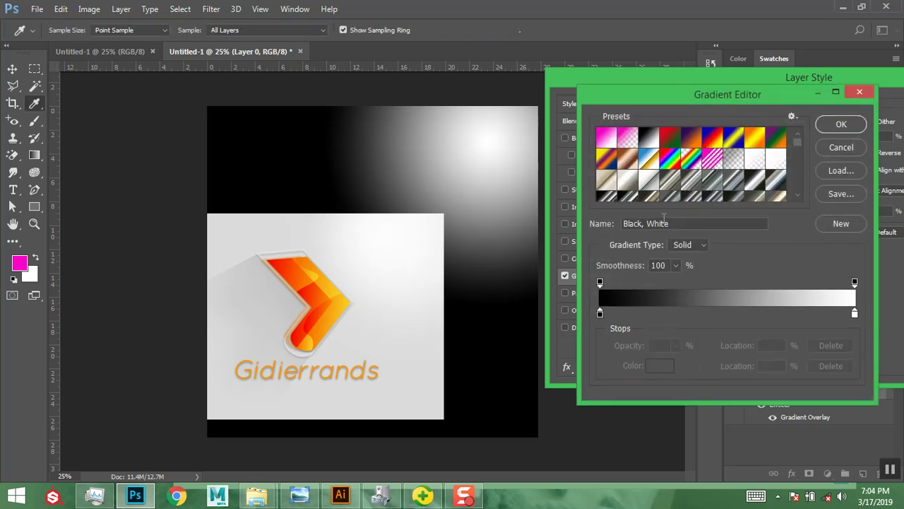
{"action": "left_click", "coordinate": [600, 313]}
{"action": "left_click", "coordinate": [651, 368]}
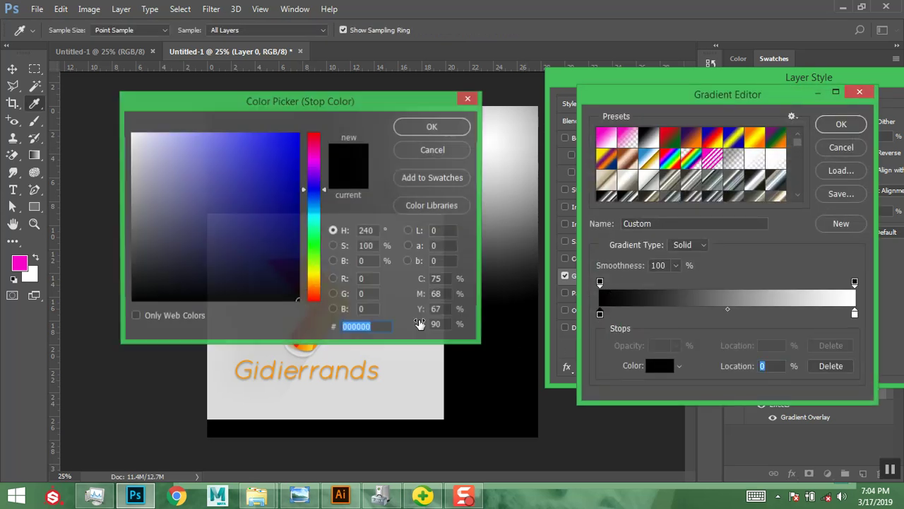
{"action": "left_click_drag", "start_coordinate": [319, 105], "coordinate": [819, 117]}
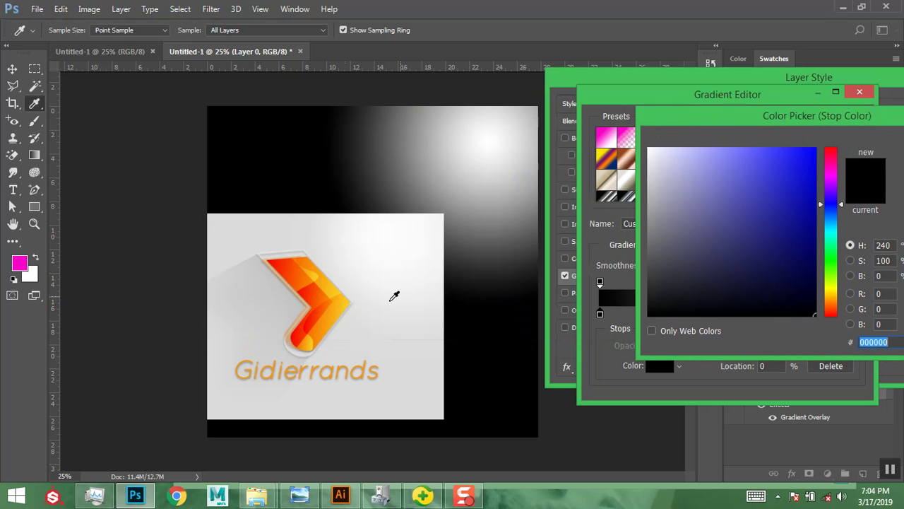
{"action": "left_click", "coordinate": [226, 239]}
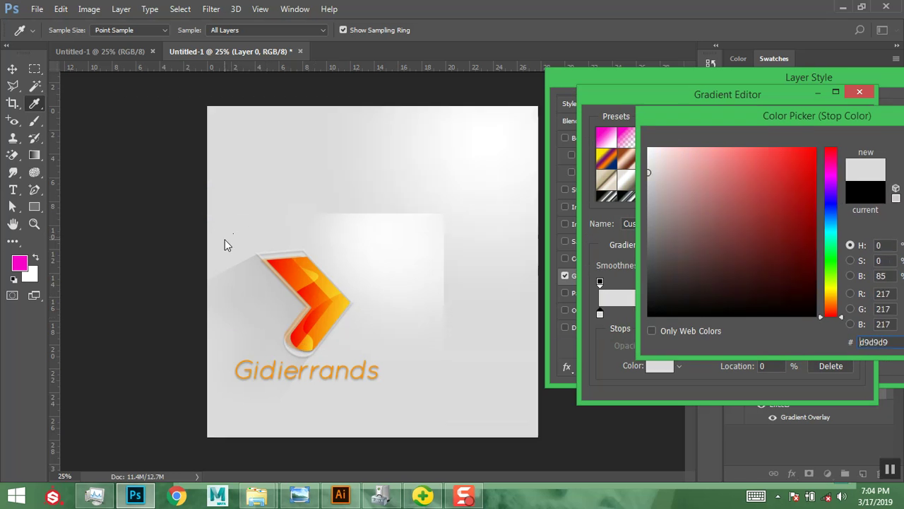
{"action": "left_click_drag", "start_coordinate": [821, 123], "coordinate": [701, 121]}
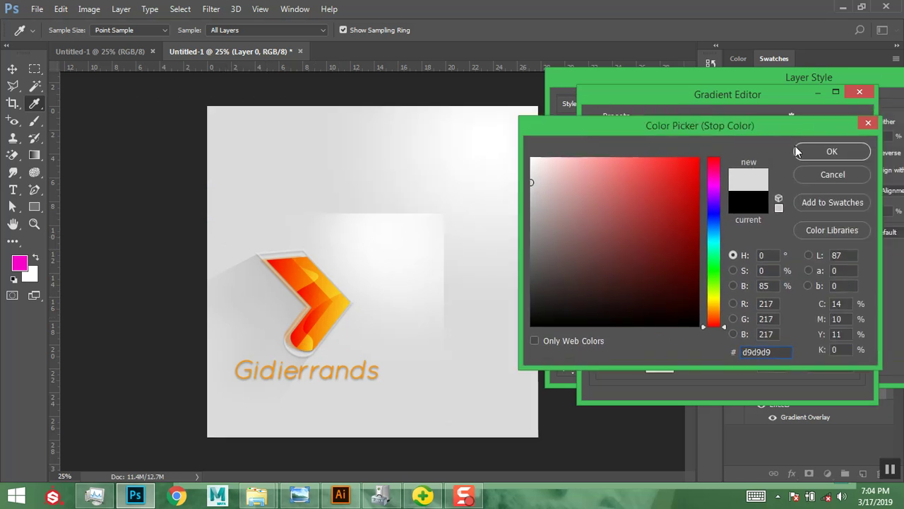
{"action": "left_click", "coordinate": [826, 149]}
{"action": "left_click", "coordinate": [828, 129]}
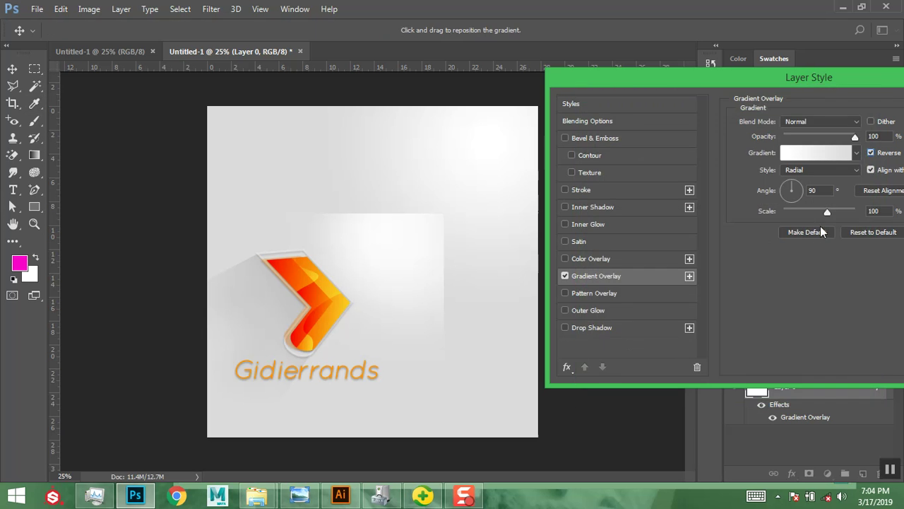
Scale the gradient overlay to 125%, darken its grey stop to d2d2d2 and apply the layer style.
{"action": "left_click_drag", "start_coordinate": [830, 214], "coordinate": [835, 214]}
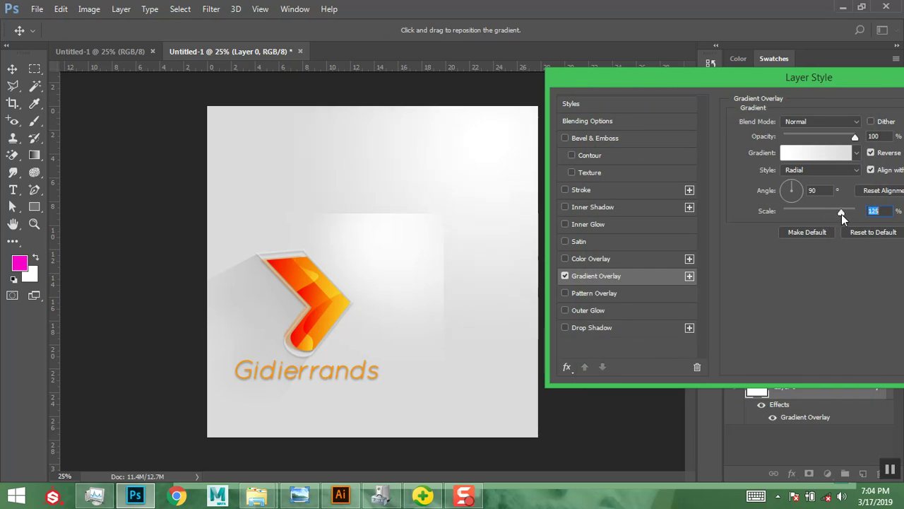
{"action": "left_click", "coordinate": [793, 153]}
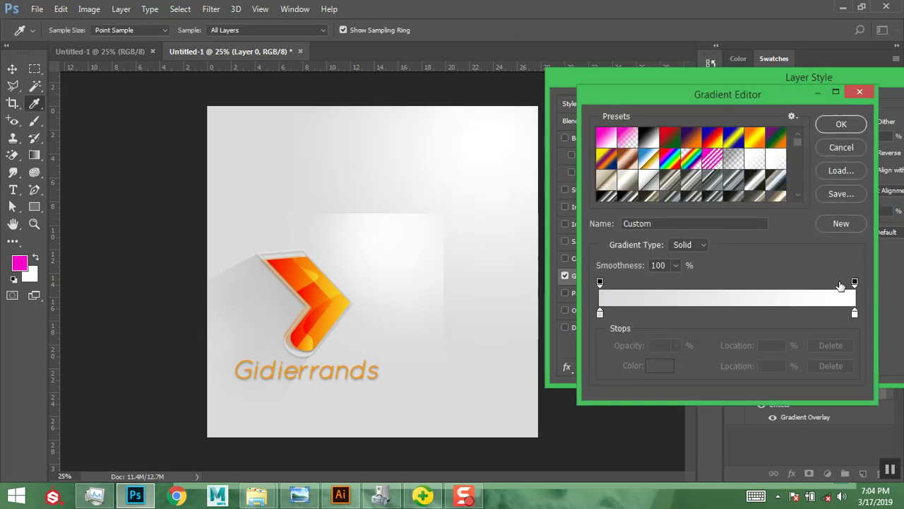
{"action": "left_click", "coordinate": [855, 314]}
{"action": "left_click", "coordinate": [659, 365]}
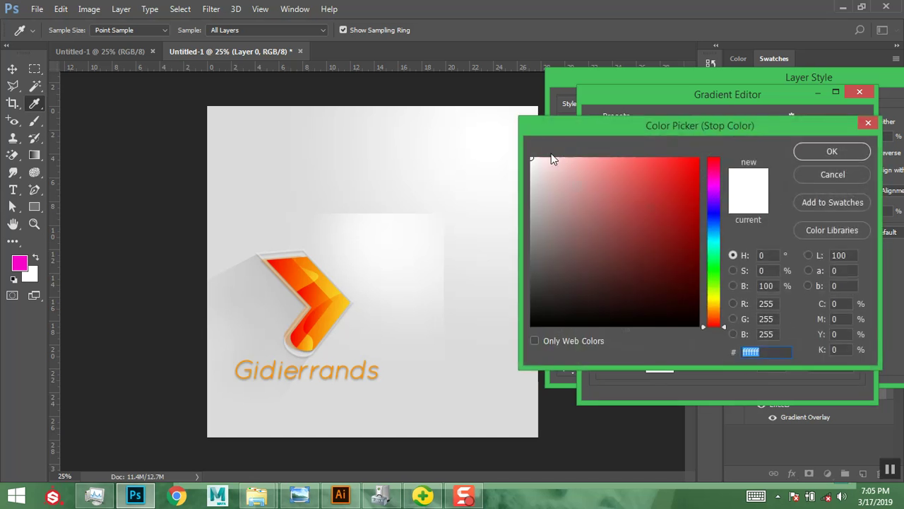
{"action": "left_click", "coordinate": [823, 147]}
{"action": "left_click", "coordinate": [599, 314]}
{"action": "left_click", "coordinate": [660, 366]}
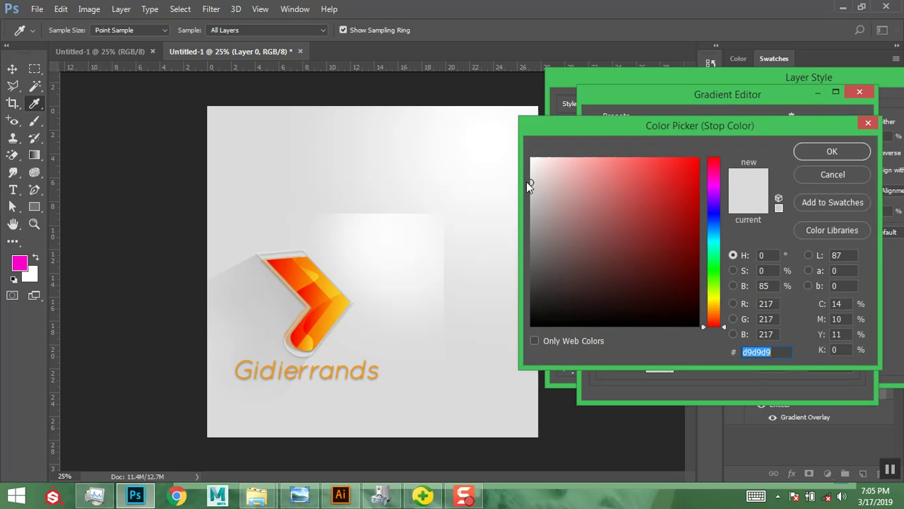
{"action": "left_click_drag", "start_coordinate": [530, 182], "coordinate": [515, 187]}
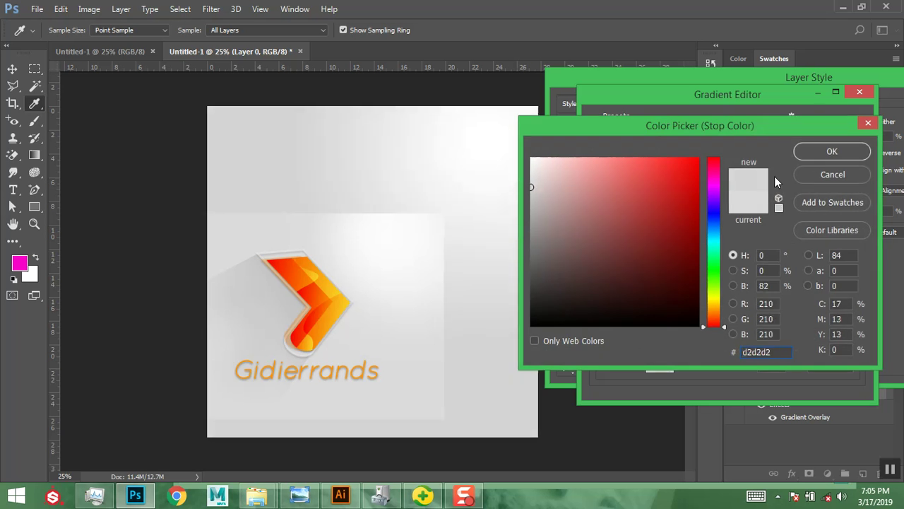
{"action": "left_click", "coordinate": [821, 158]}
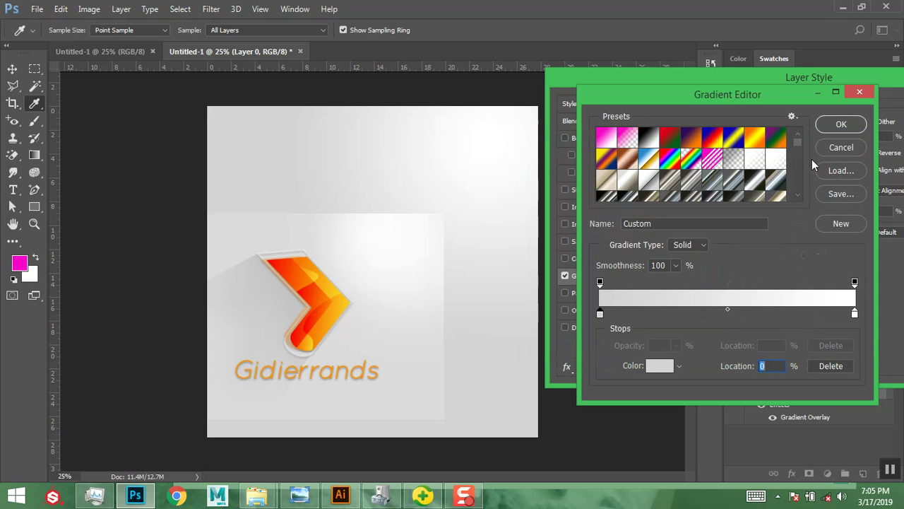
{"action": "left_click", "coordinate": [842, 125]}
{"action": "left_click_drag", "start_coordinate": [828, 80], "coordinate": [731, 77]}
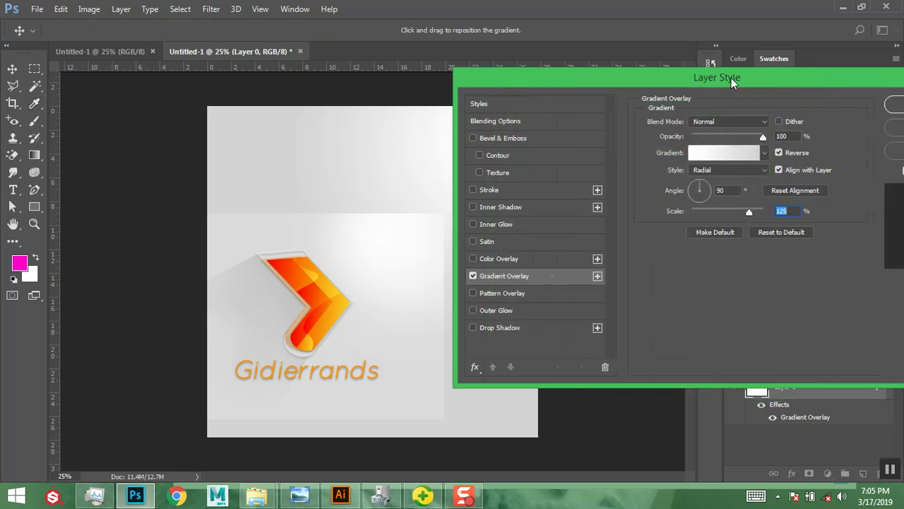
{"action": "left_click", "coordinate": [898, 103]}
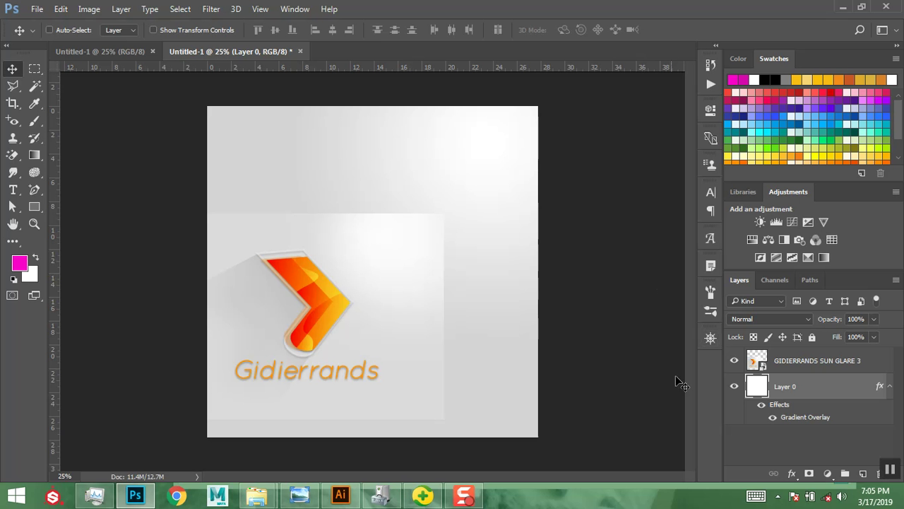
Hide the reference image layer, enlarge the background's gradient overlay to 150% and shift its bright centre slightly toward the canvas middle.
{"action": "left_click", "coordinate": [733, 363]}
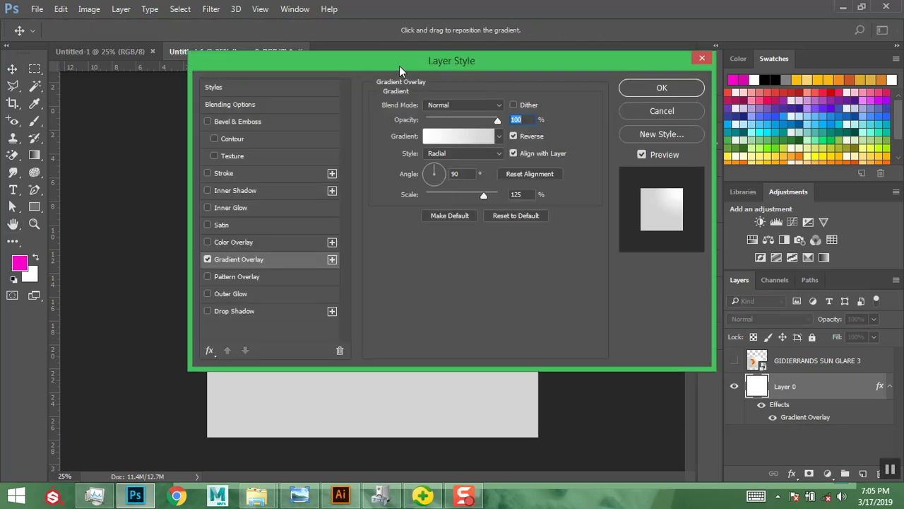
{"action": "left_click_drag", "start_coordinate": [399, 63], "coordinate": [750, 87]}
{"action": "left_click_drag", "start_coordinate": [484, 176], "coordinate": [434, 190]}
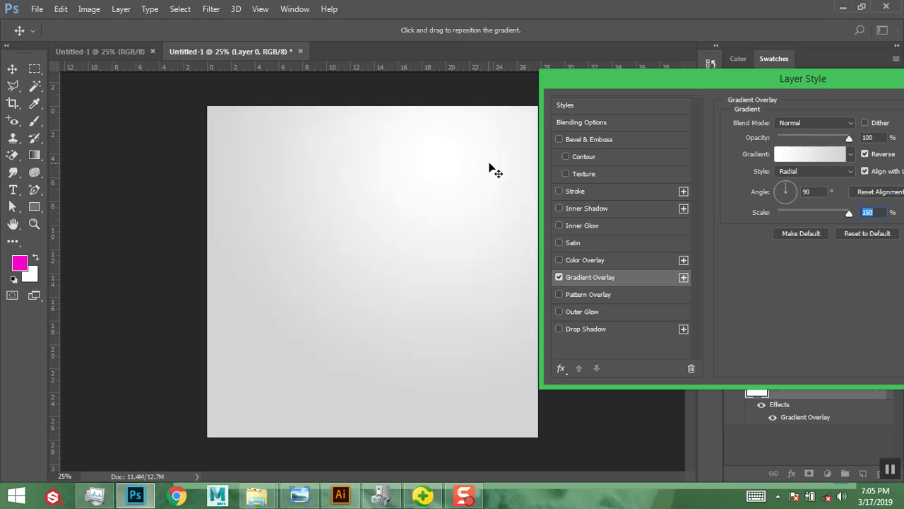
{"action": "left_click", "coordinate": [891, 106]}
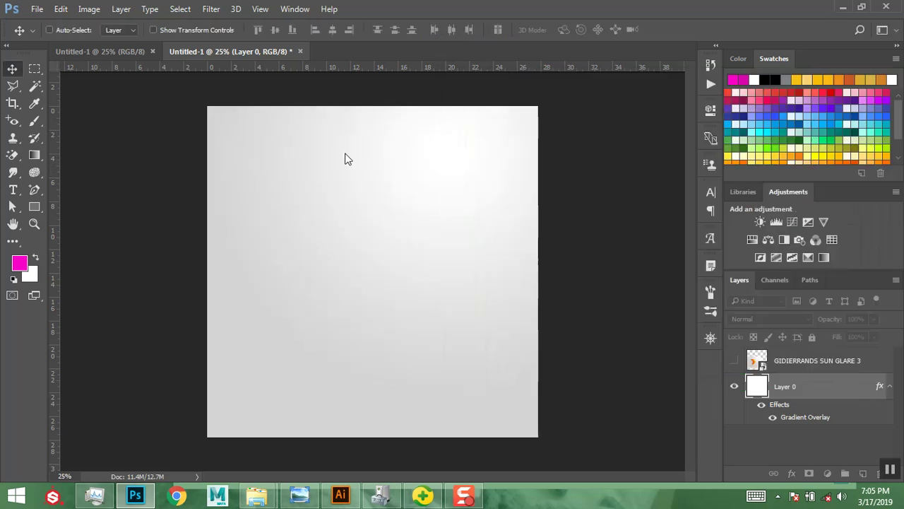
Switch to Illustrator, bring the selected gradient arrow into the Photoshop document as a smart object near the canvas centre and commit it.
{"action": "left_click", "coordinate": [340, 495]}
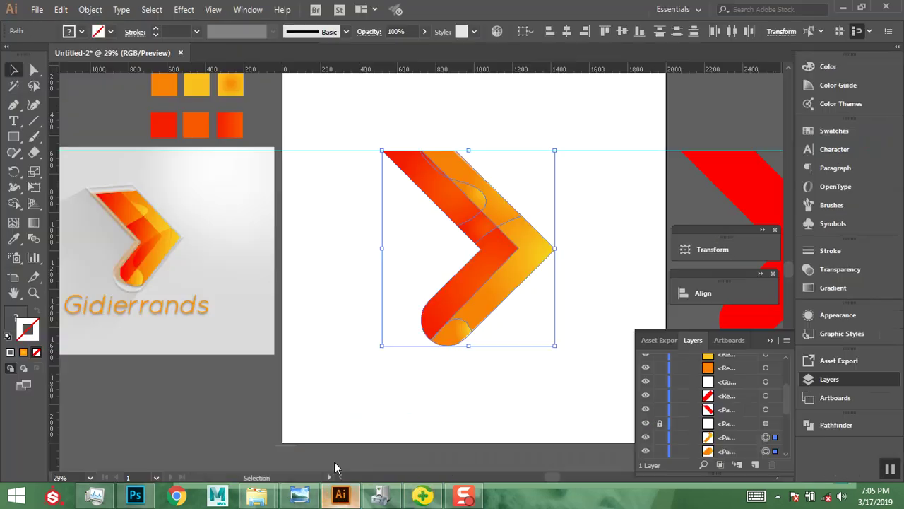
{"action": "left_click_drag", "start_coordinate": [503, 271], "coordinate": [359, 281]}
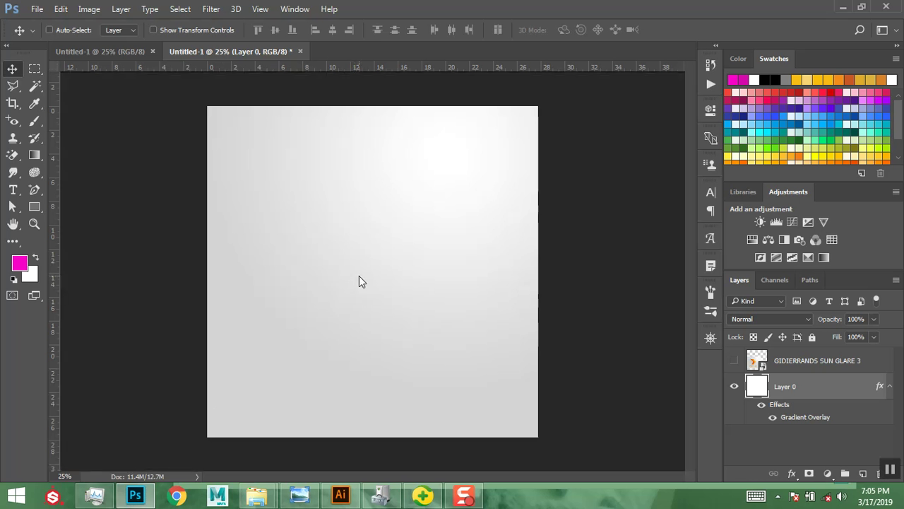
{"action": "left_click_drag", "start_coordinate": [365, 276], "coordinate": [438, 306]}
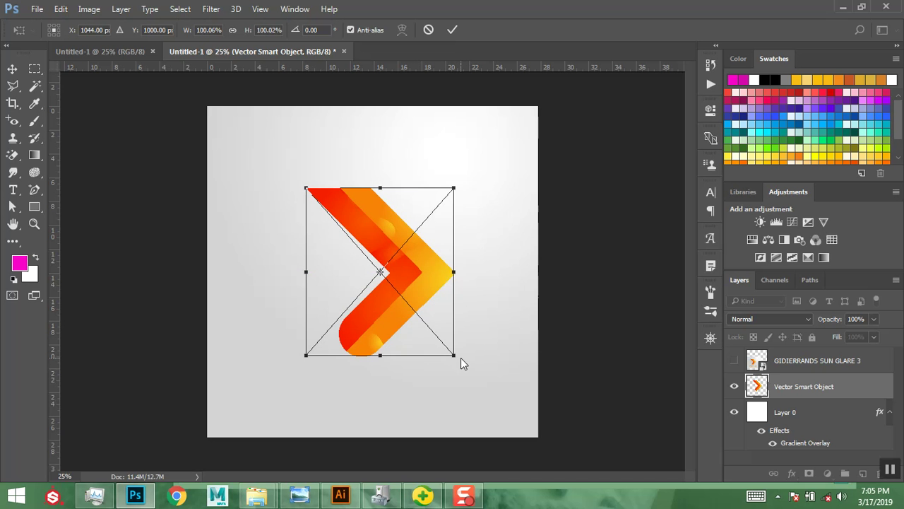
{"action": "key", "text": "alt+space"}
{"action": "key", "text": "Escape"}
{"action": "key", "text": "Return"}
Switch to Illustrator, bring the translucent white outline path into the Photoshop document as a smart object centred around the arrow, and commit it.
{"action": "mouse_move", "coordinate": [149, 501]}
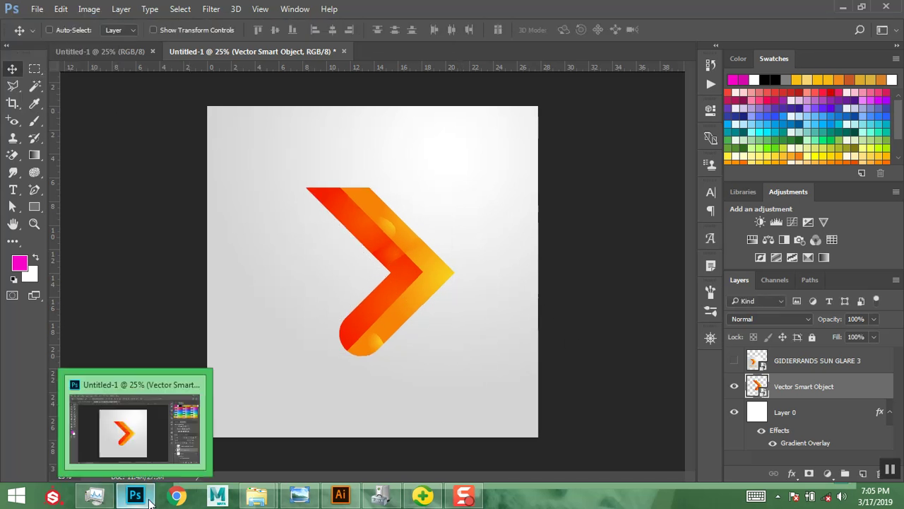
{"action": "left_click", "coordinate": [341, 494]}
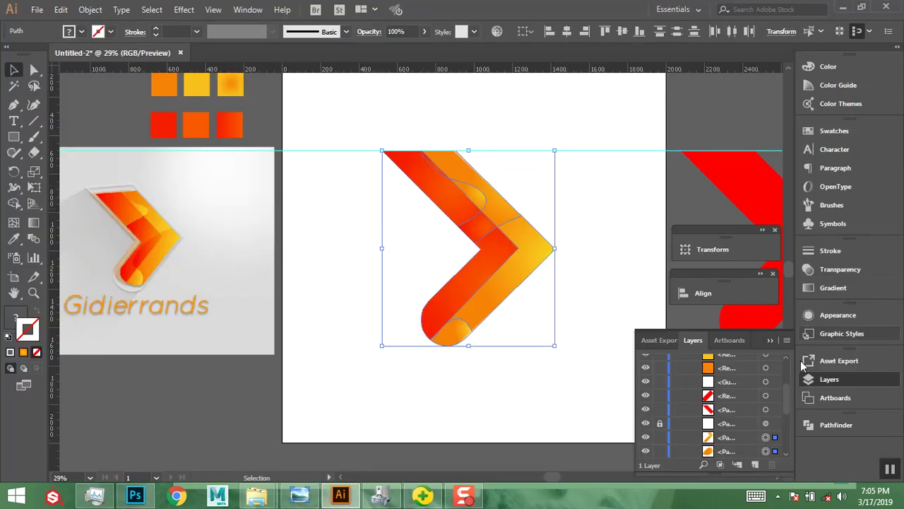
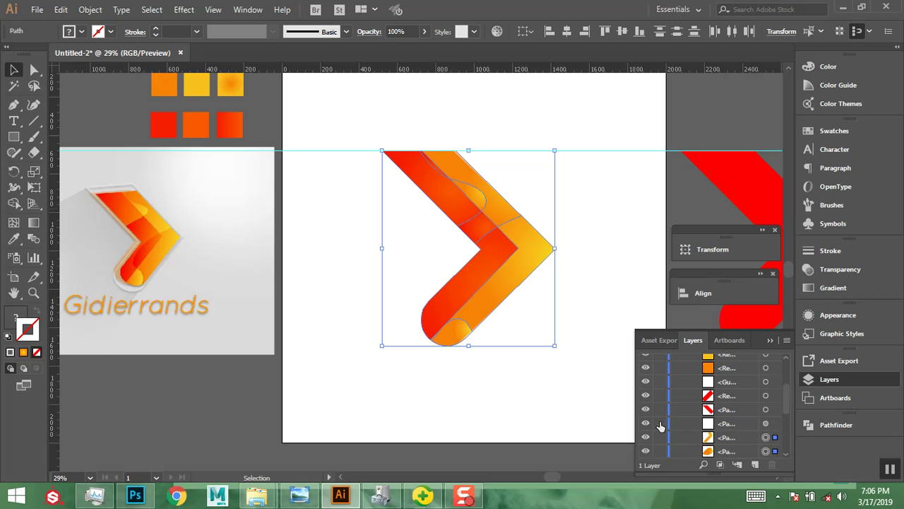
{"action": "left_click", "coordinate": [410, 192]}
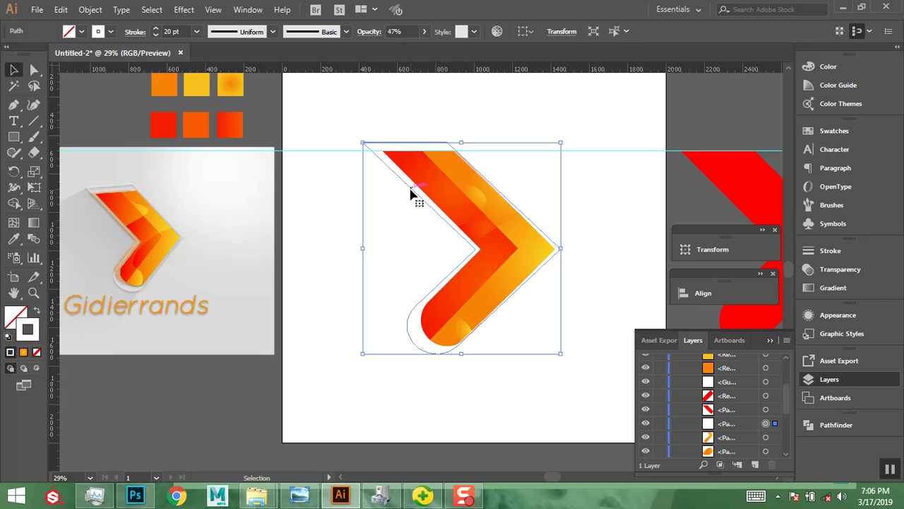
{"action": "left_click_drag", "start_coordinate": [410, 192], "coordinate": [361, 251]}
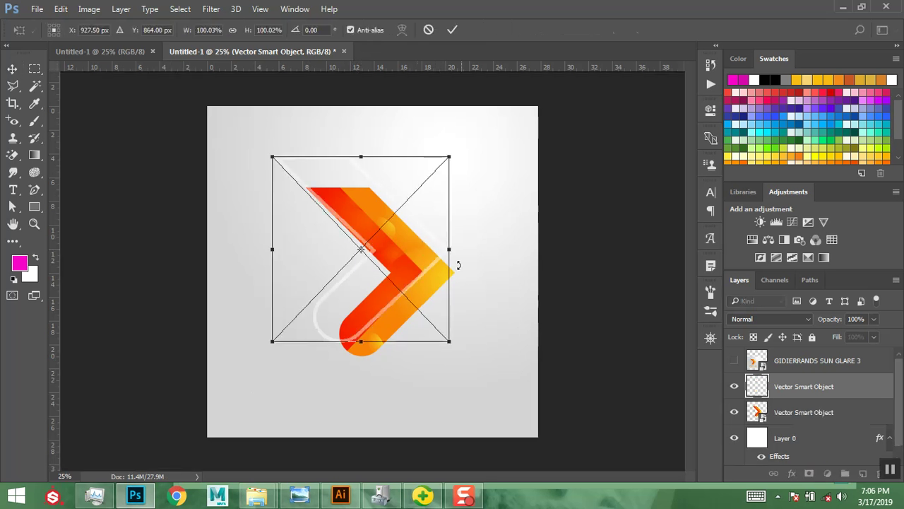
{"action": "left_click_drag", "start_coordinate": [389, 303], "coordinate": [398, 328]}
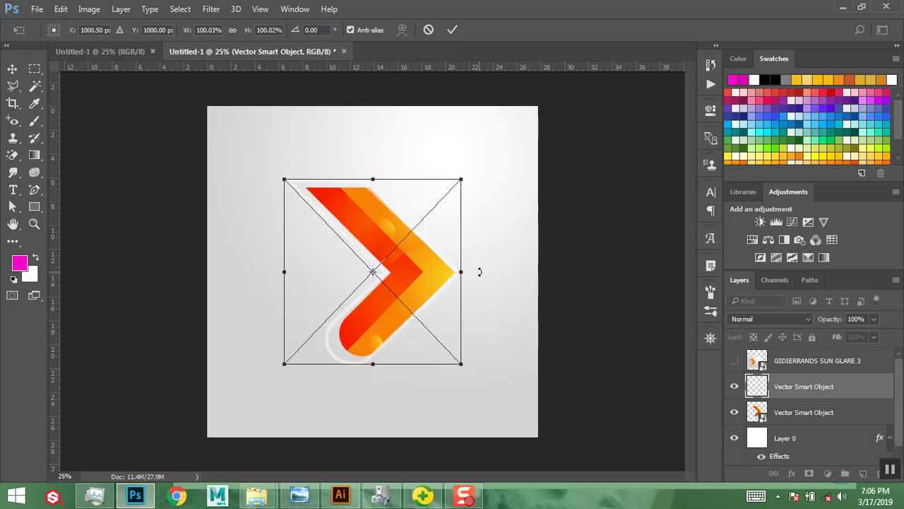
{"action": "key", "text": "Return"}
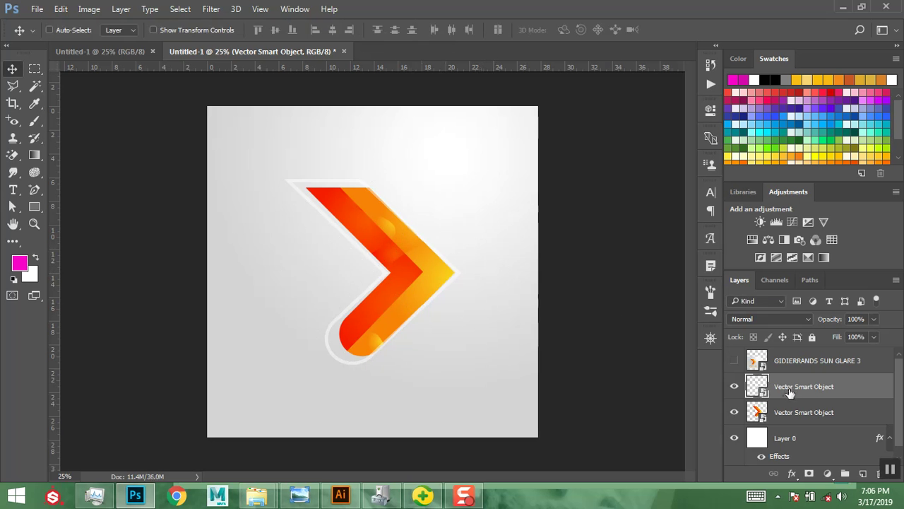
Scale the white outline and the gradient arrow down together slightly about their shared centre.
{"action": "left_click", "coordinate": [790, 412], "text": "shift"}
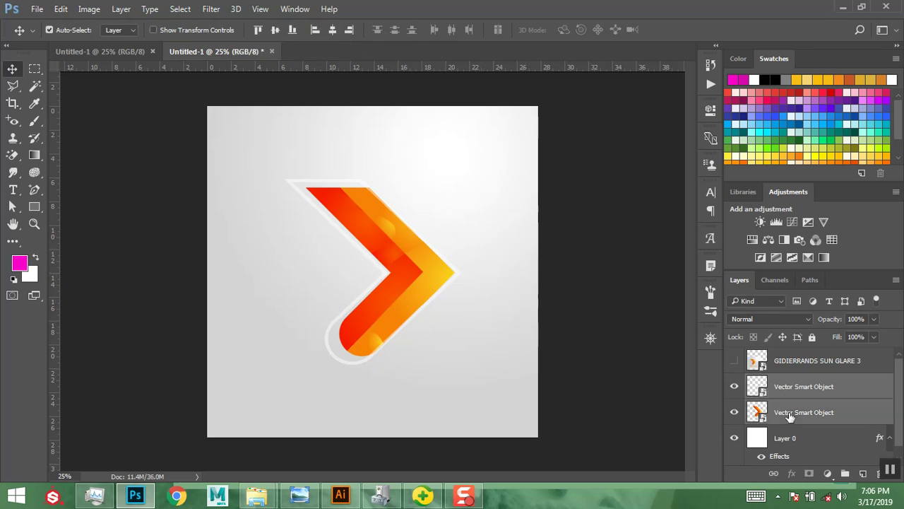
{"action": "key", "text": "ctrl+t"}
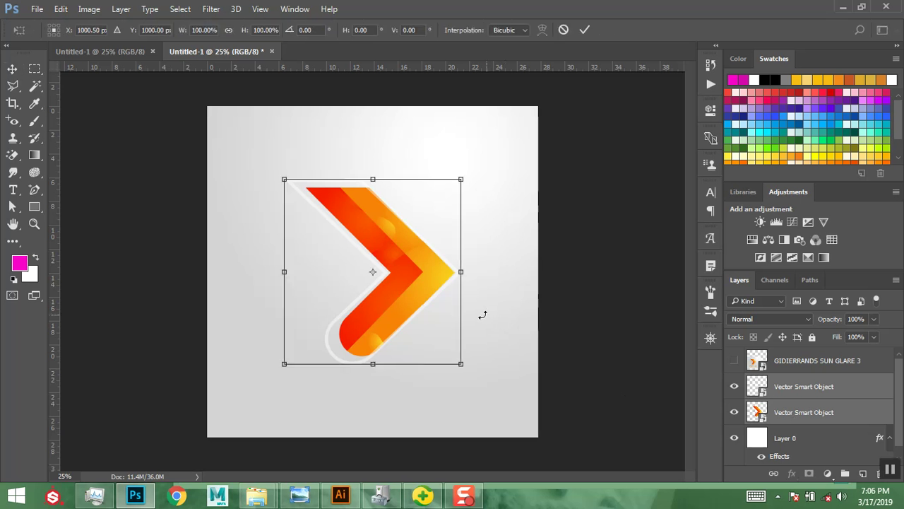
{"action": "left_click_drag", "start_coordinate": [461, 179], "coordinate": [450, 189]}
{"action": "key", "text": "Return"}
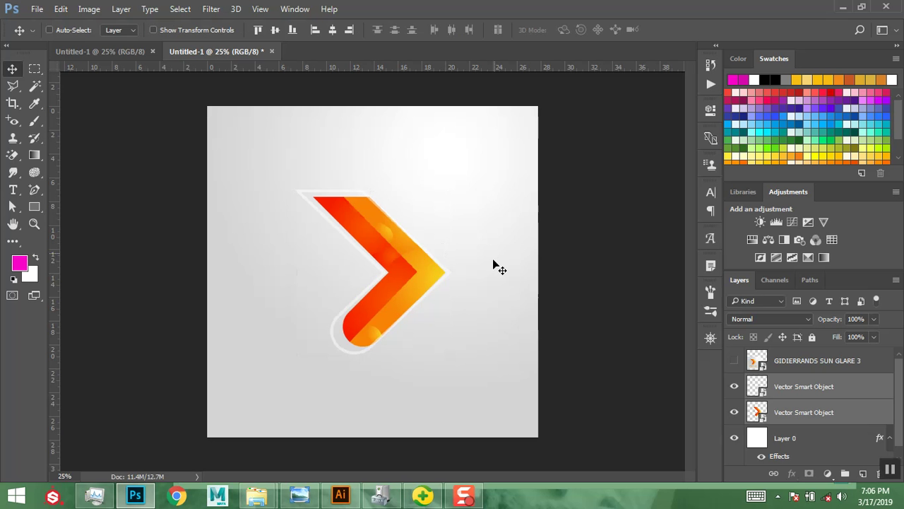
Duplicate the gradient arrow's smart object layer within the same document as Vector Smart Object copy.
{"action": "left_click", "coordinate": [805, 413]}
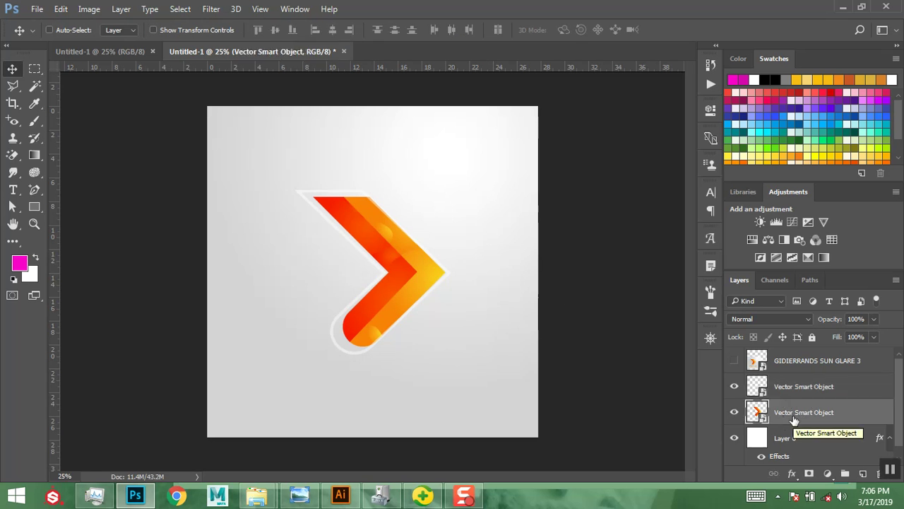
{"action": "right_click", "coordinate": [794, 419]}
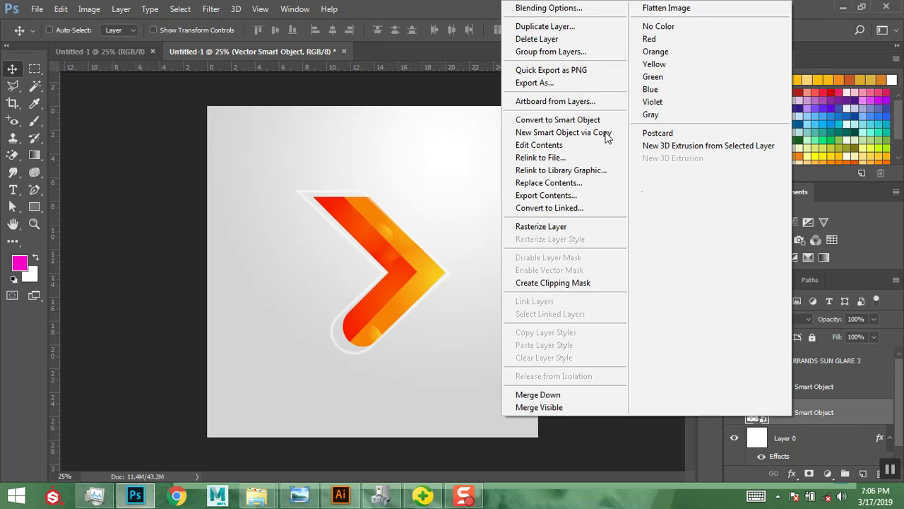
{"action": "left_click", "coordinate": [555, 28]}
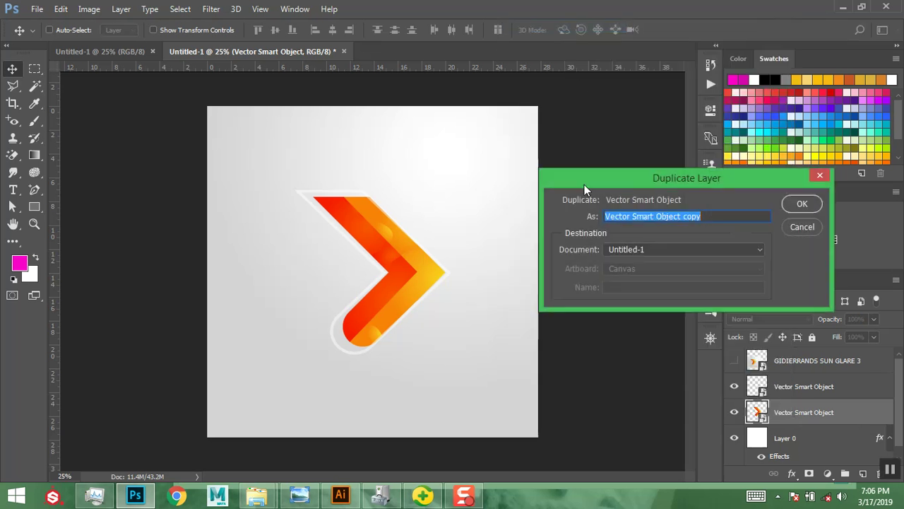
{"action": "left_click_drag", "start_coordinate": [682, 191], "coordinate": [590, 180]}
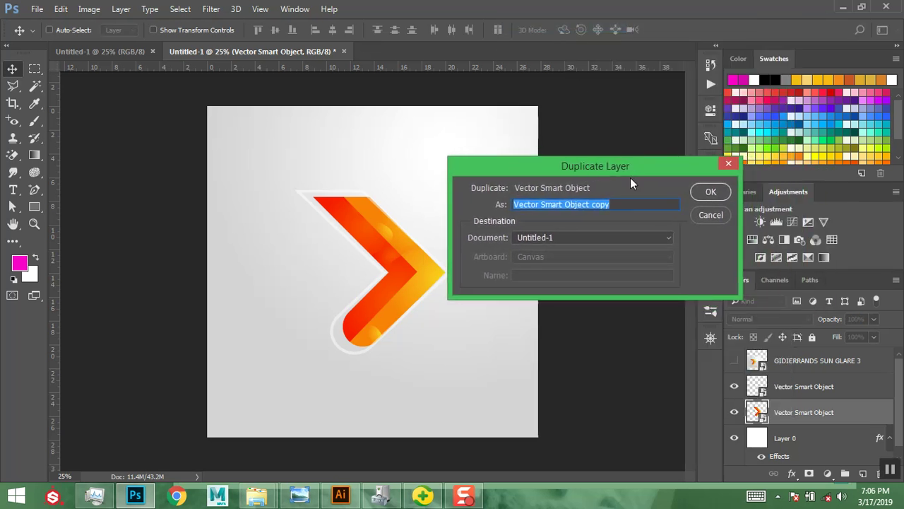
{"action": "left_click", "coordinate": [708, 192]}
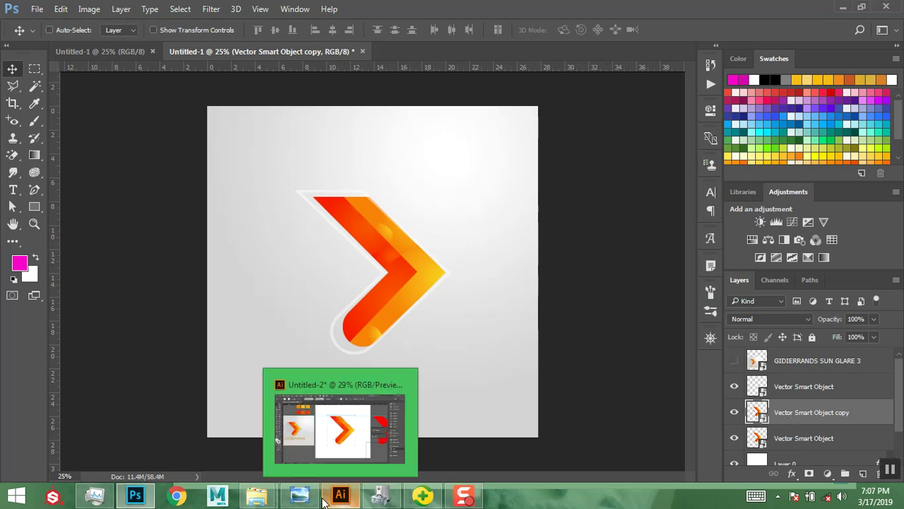
Check the reference image, load the arrow copy's shape as a selection and set the foreground colour to yellow-orange sampled near the arrow's tip.
{"action": "left_click", "coordinate": [299, 494]}
{"action": "scroll", "coordinate": [414, 280], "scroll_direction": "up", "scroll_amount": 3}
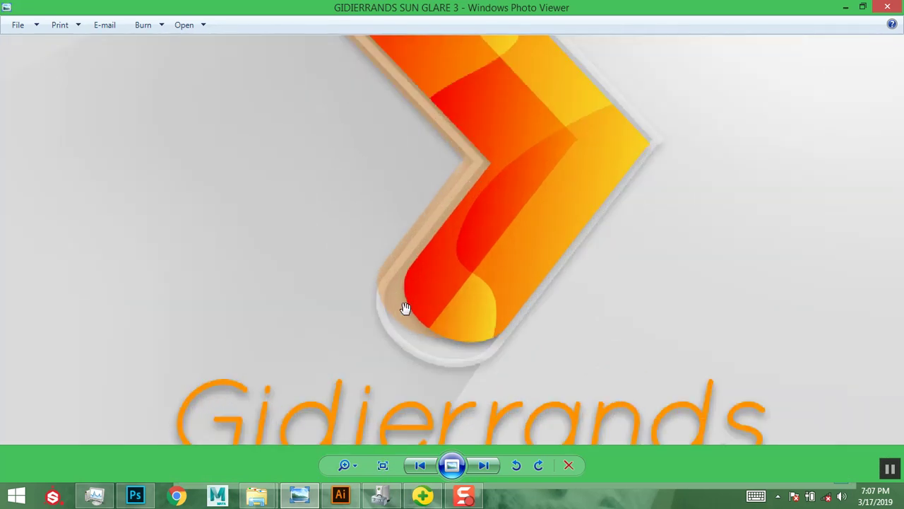
{"action": "left_click", "coordinate": [845, 8]}
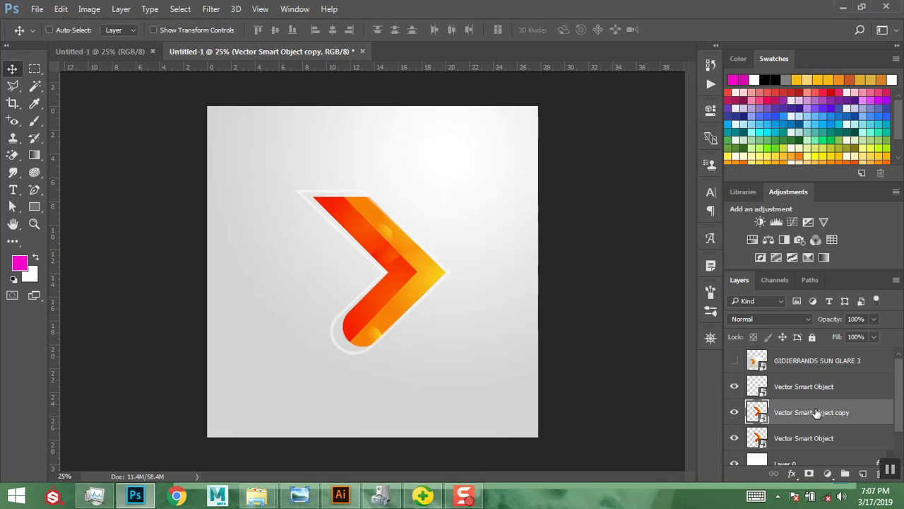
{"action": "key", "text": "ctrl"}
{"action": "left_click", "coordinate": [757, 414], "text": "ctrl"}
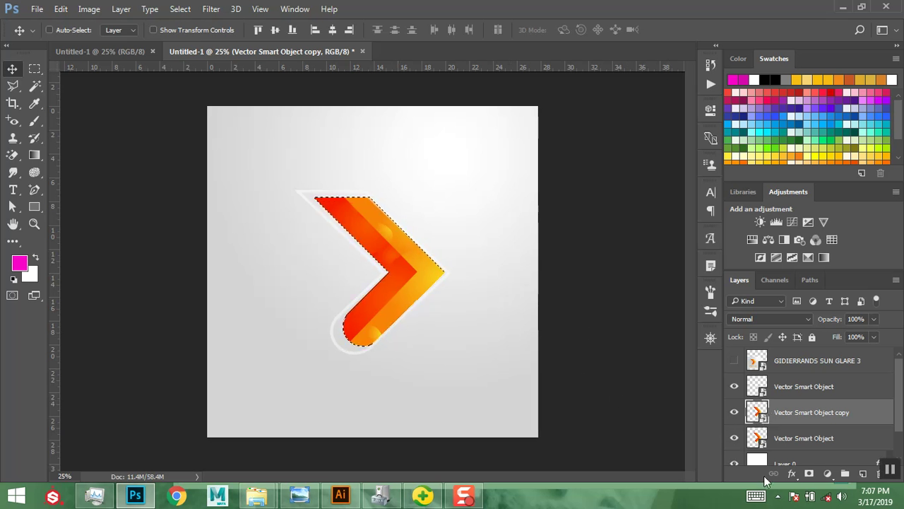
{"action": "left_click", "coordinate": [19, 263]}
{"action": "left_click", "coordinate": [437, 272]}
{"action": "left_click", "coordinate": [819, 155]}
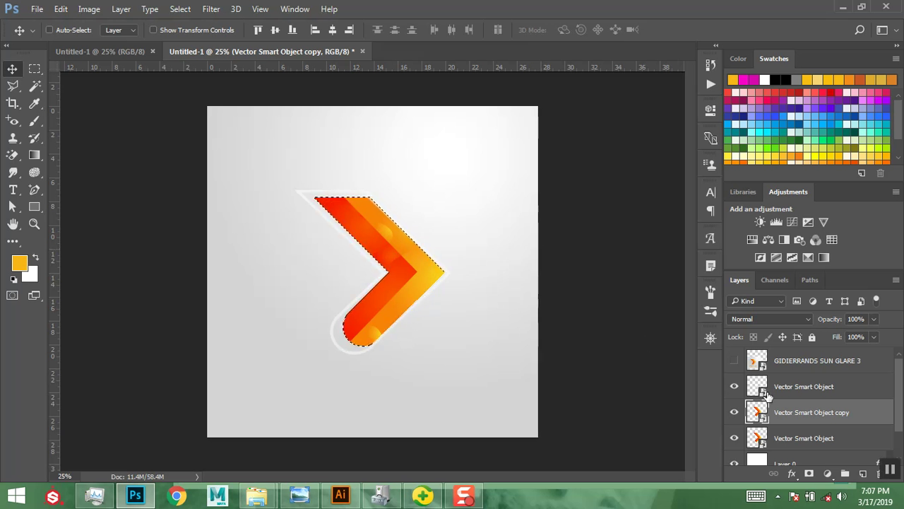
Rasterize the arrow copy, fill its selected shape with the yellow-orange foreground colour and deselect.
{"action": "right_click", "coordinate": [765, 413]}
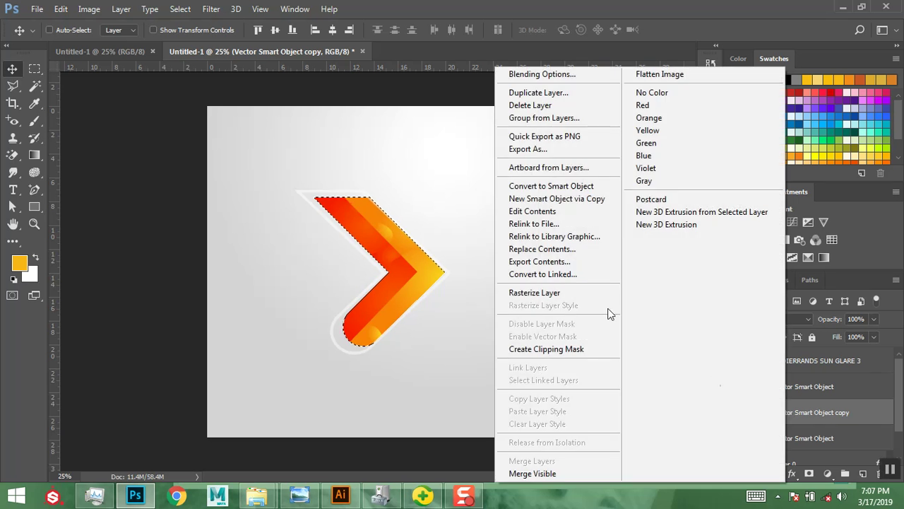
{"action": "left_click", "coordinate": [569, 292]}
{"action": "key", "text": "alt+BackSpace"}
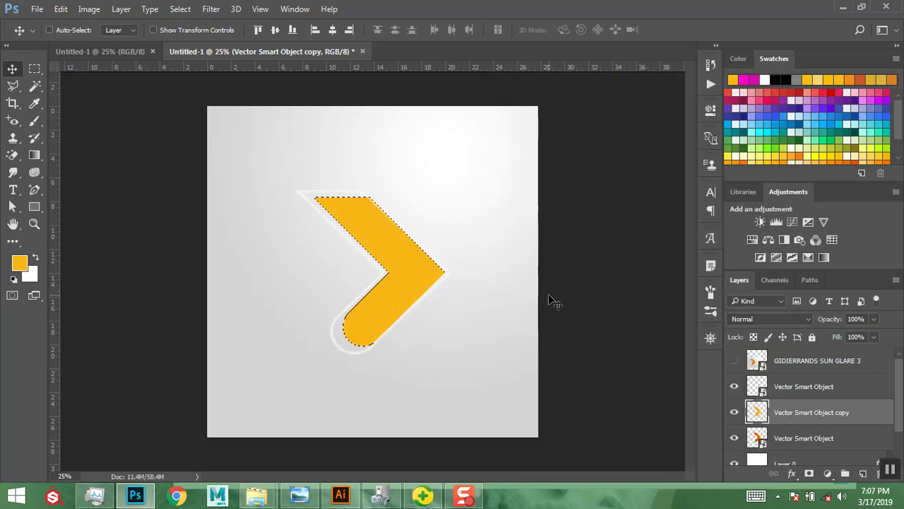
{"action": "key", "text": "ctrl"}
{"action": "key", "text": "ctrl+d"}
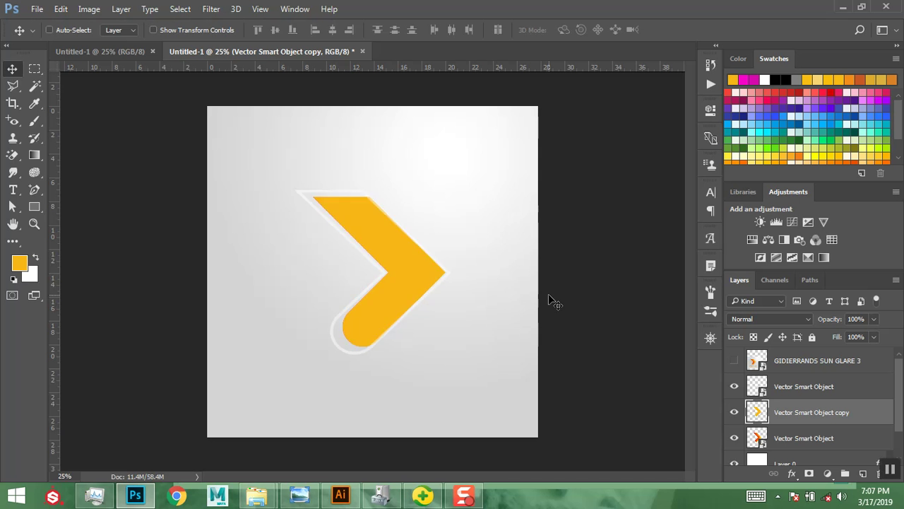
Place the yellow-orange copy beneath the gradient arrow with a slight offset to the left and lower its opacity to 51%.
{"action": "left_click_drag", "start_coordinate": [818, 419], "coordinate": [817, 441]}
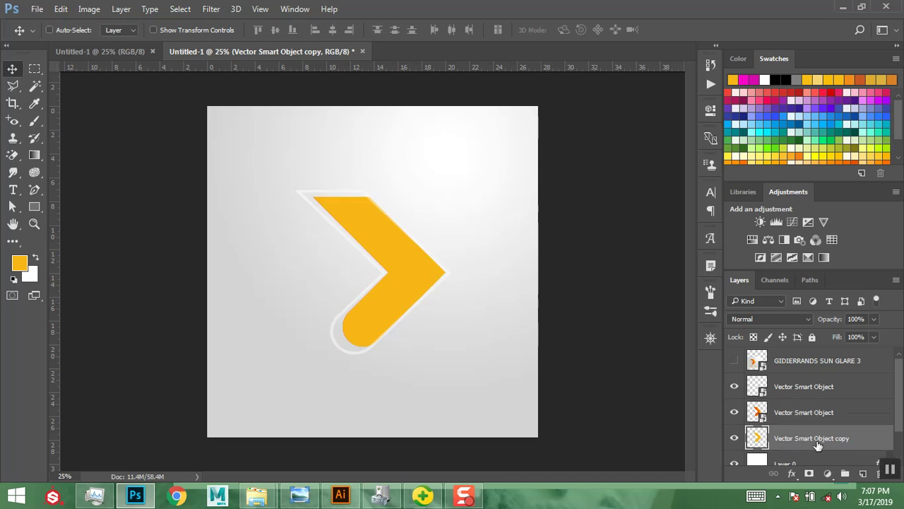
{"action": "left_click_drag", "start_coordinate": [406, 289], "coordinate": [403, 291]}
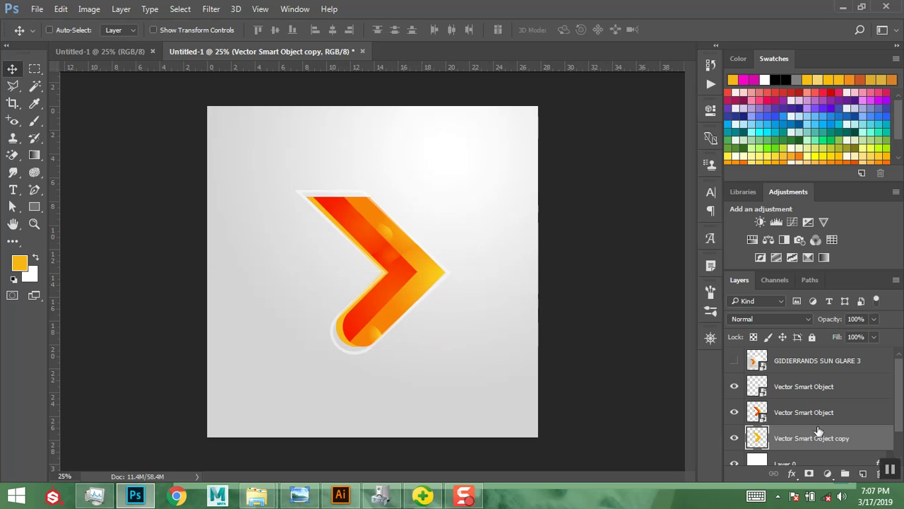
{"action": "left_click", "coordinate": [876, 320]}
{"action": "left_click_drag", "start_coordinate": [848, 332], "coordinate": [847, 333]}
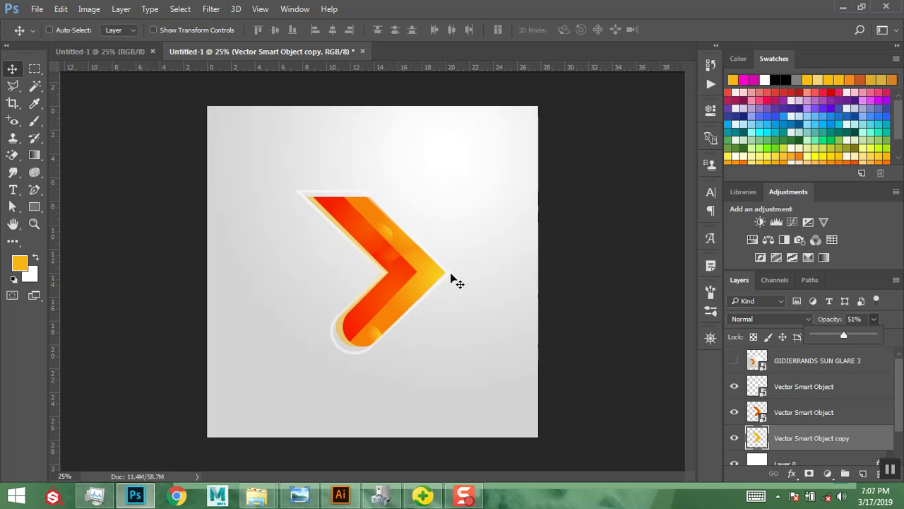
{"action": "left_click", "coordinate": [484, 253]}
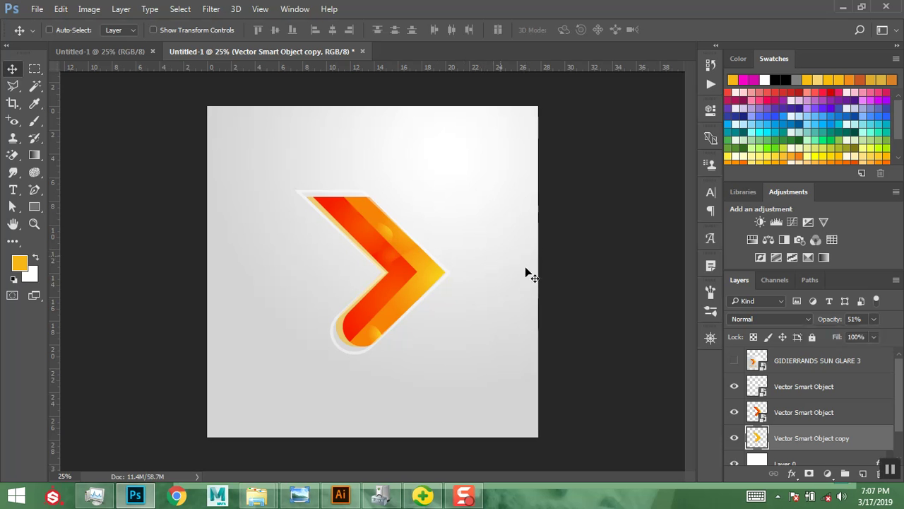
Group the outline, gradient arrow and yellow-orange copy layers as "logo" and shift the group slightly to the right on the canvas.
{"action": "left_click", "coordinate": [803, 392], "text": "shift"}
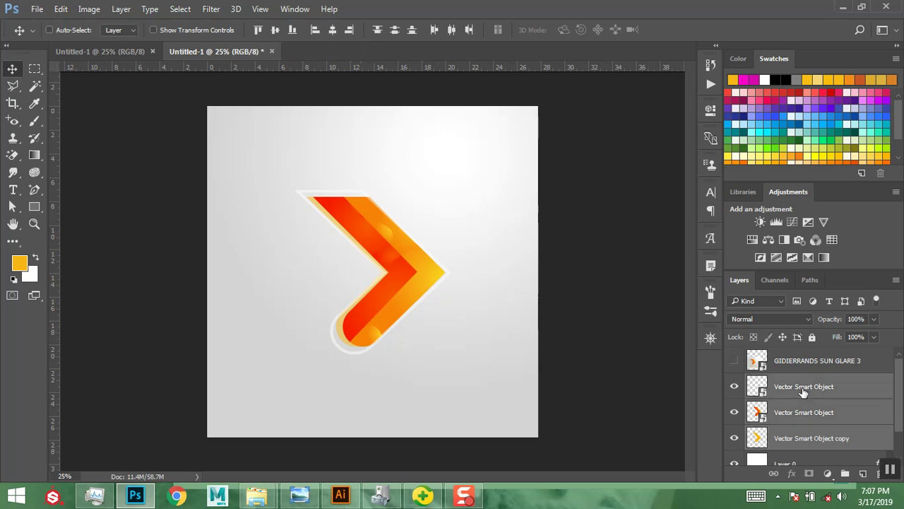
{"action": "key", "text": "ctrl"}
{"action": "right_click", "coordinate": [803, 392]}
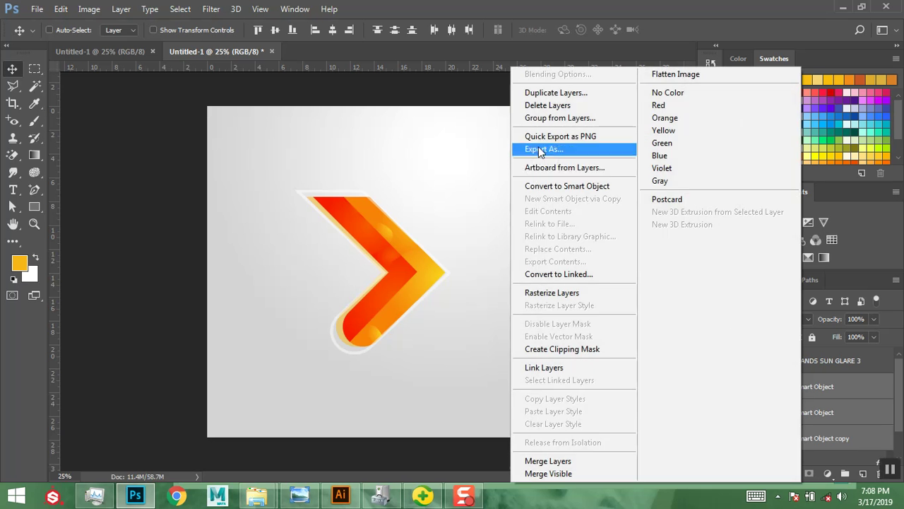
{"action": "left_click", "coordinate": [548, 122]}
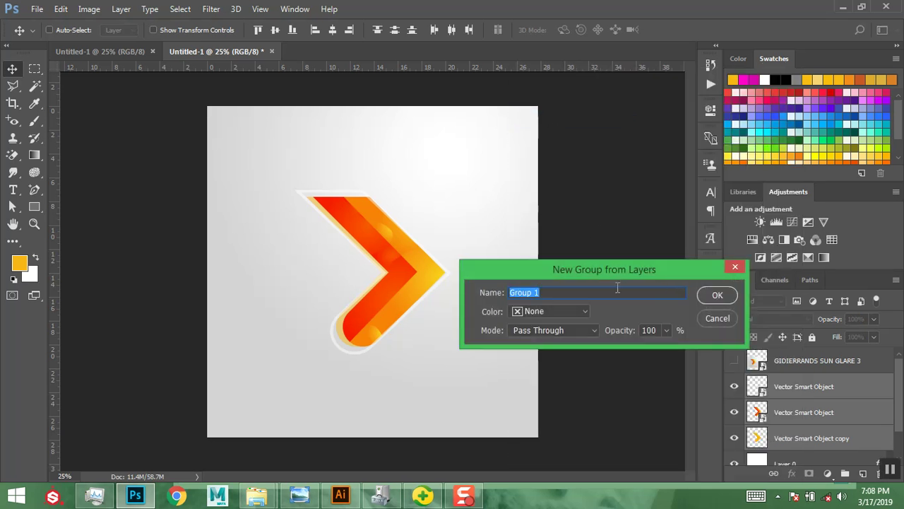
{"action": "type", "text": "logo"}
{"action": "key", "text": "Return"}
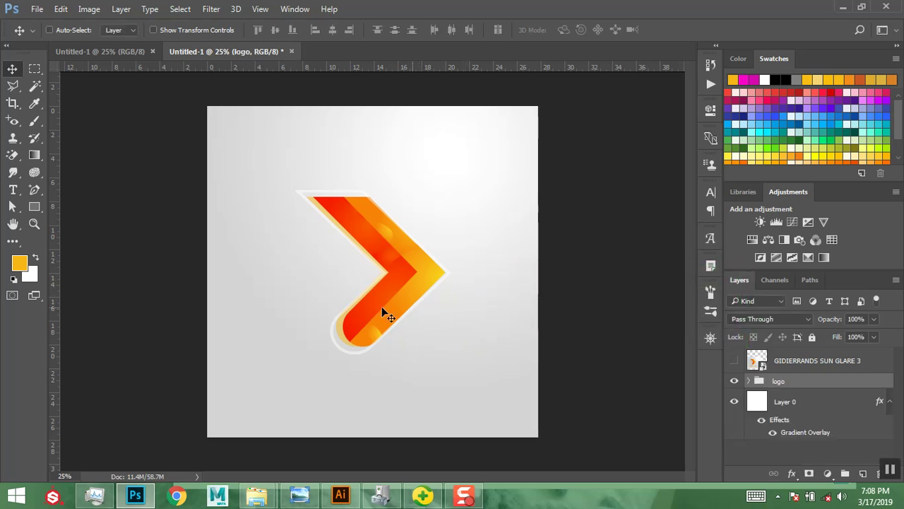
{"action": "left_click_drag", "start_coordinate": [399, 291], "coordinate": [406, 294]}
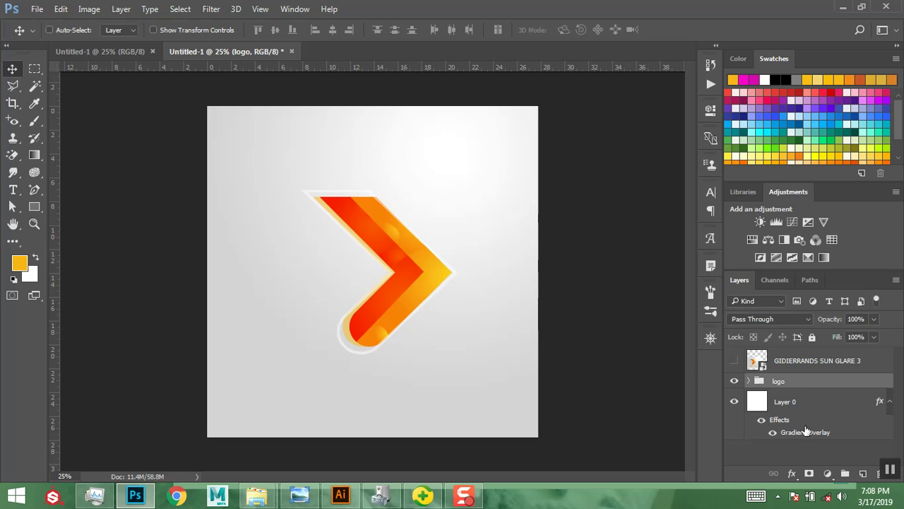
Add a drop shadow to the logo group, starting from the default settings with 35% opacity, and set its distance to 12 px.
{"action": "left_click", "coordinate": [792, 477]}
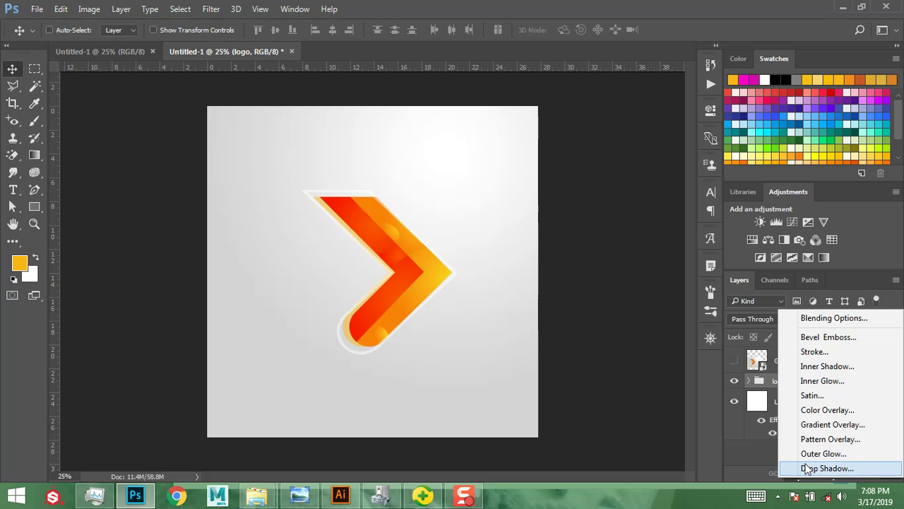
{"action": "left_click", "coordinate": [577, 269]}
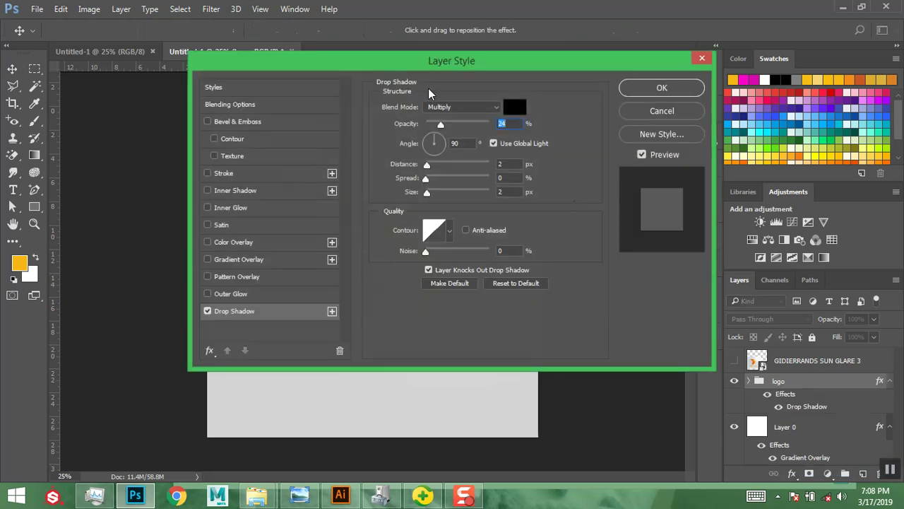
{"action": "left_click_drag", "start_coordinate": [423, 58], "coordinate": [710, 72]}
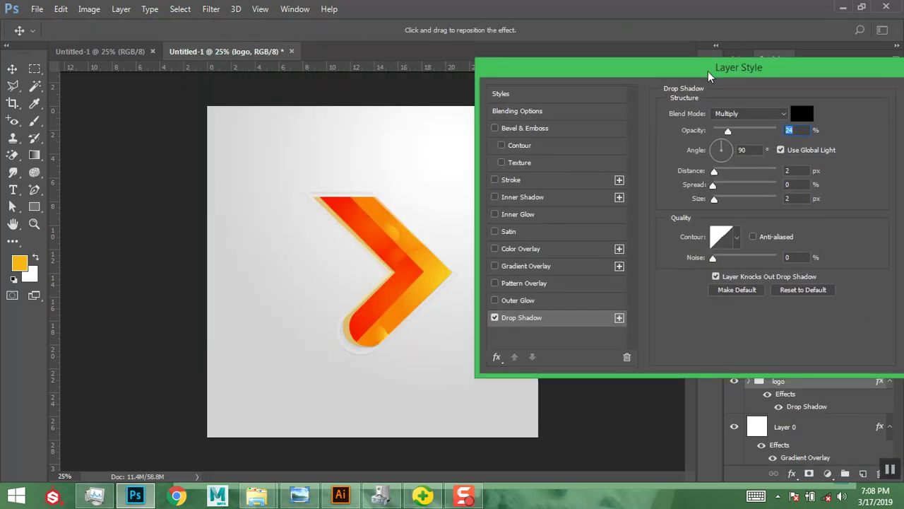
{"action": "left_click", "coordinate": [796, 290]}
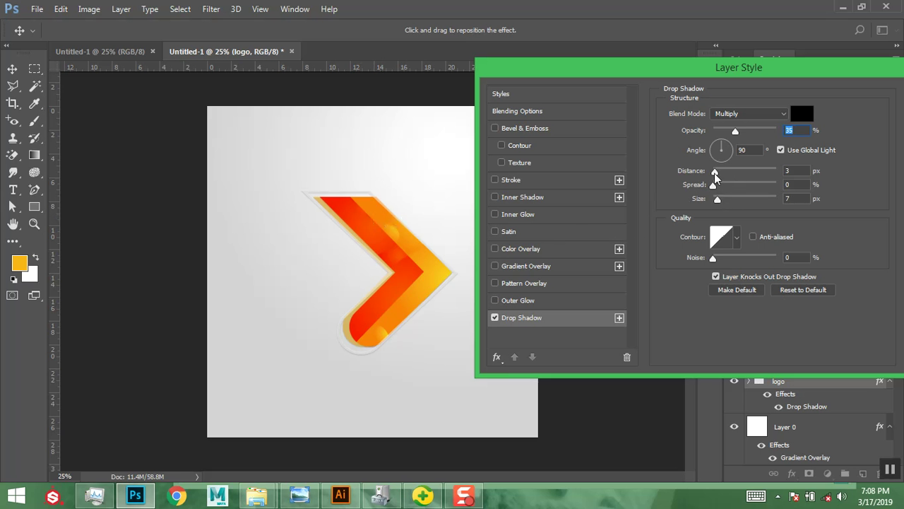
{"action": "left_click_drag", "start_coordinate": [715, 176], "coordinate": [721, 176]}
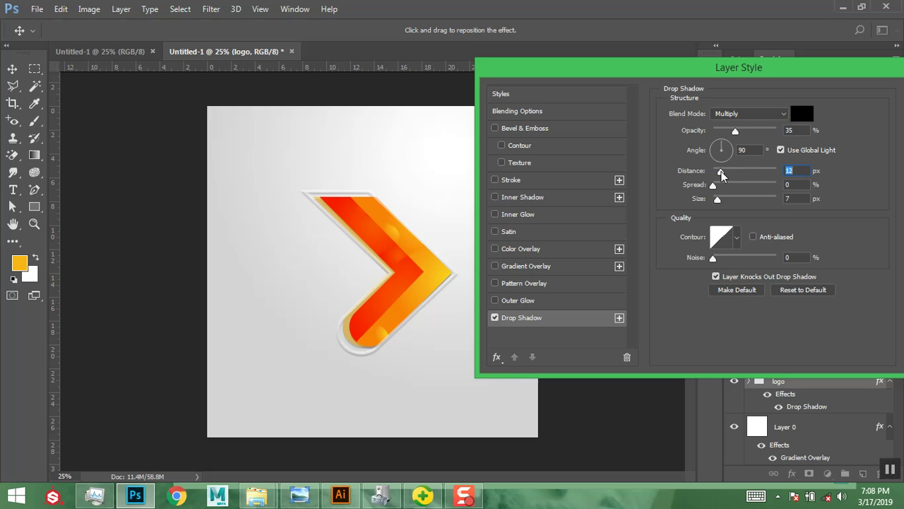
{"action": "left_click", "coordinate": [721, 197]}
{"action": "left_click_drag", "start_coordinate": [756, 70], "coordinate": [717, 72]}
{"action": "left_click", "coordinate": [879, 99]}
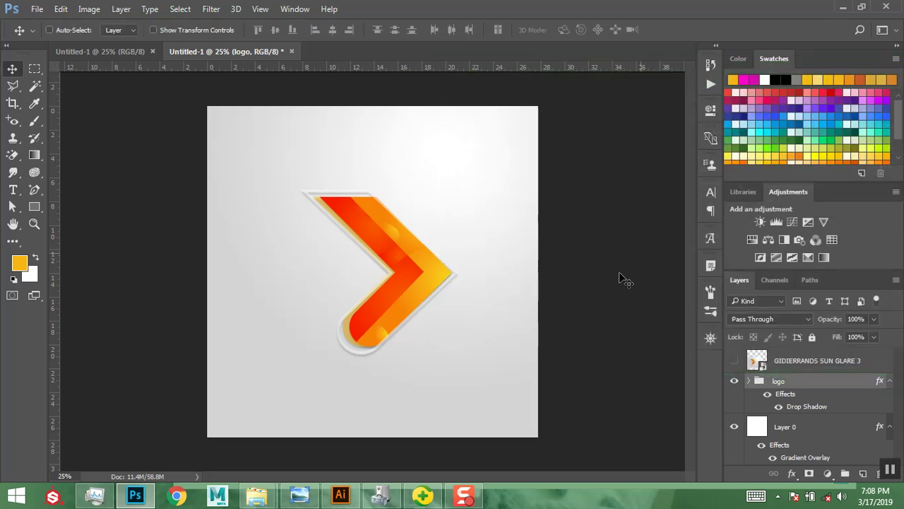
{"action": "key", "text": "XF86MonBrightnessUp"}
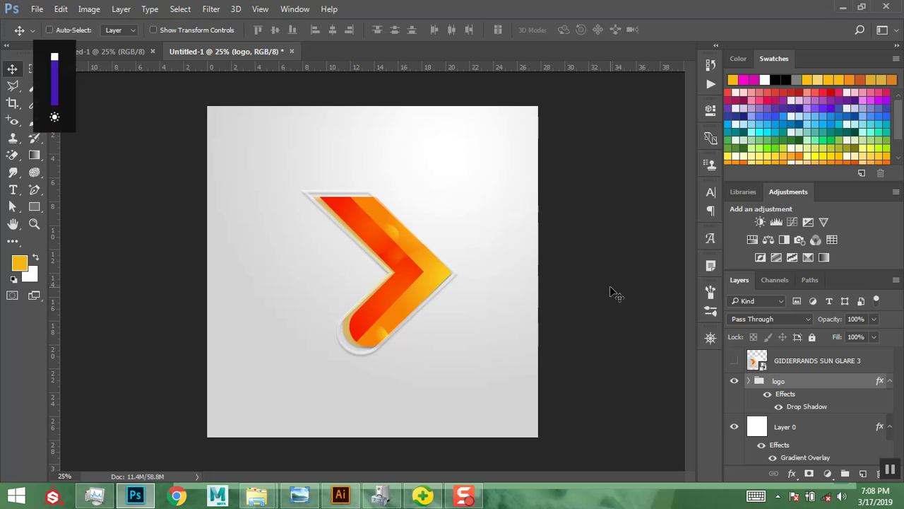
{"action": "key", "text": "super+p"}
{"action": "key", "text": "Escape"}
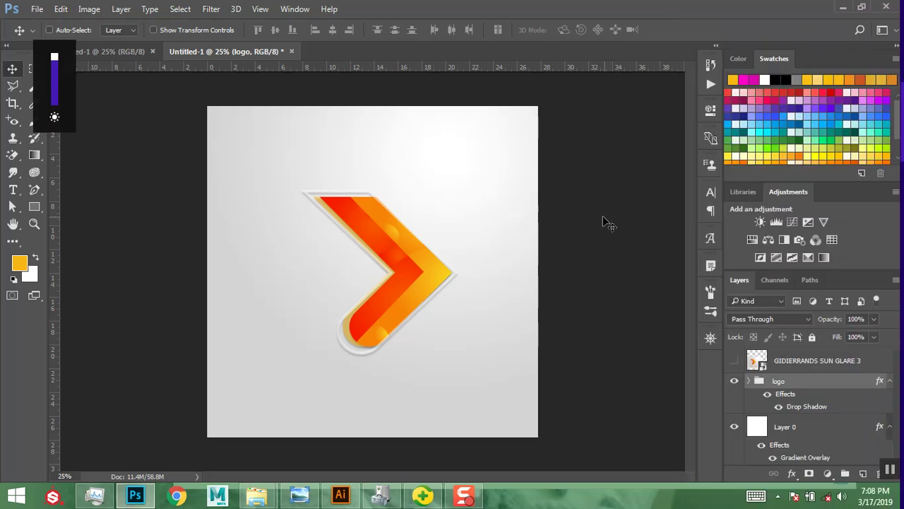
Examine the reference image's arrow and long shadow and compare them with the current logo and background layer.
{"action": "left_click", "coordinate": [300, 495]}
{"action": "scroll", "coordinate": [401, 312], "scroll_direction": "down", "scroll_amount": 3}
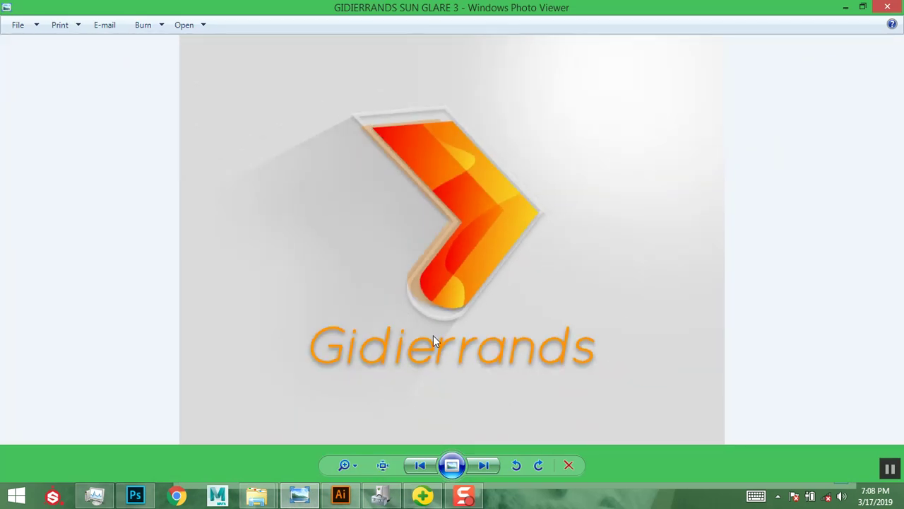
{"action": "left_click", "coordinate": [846, 7]}
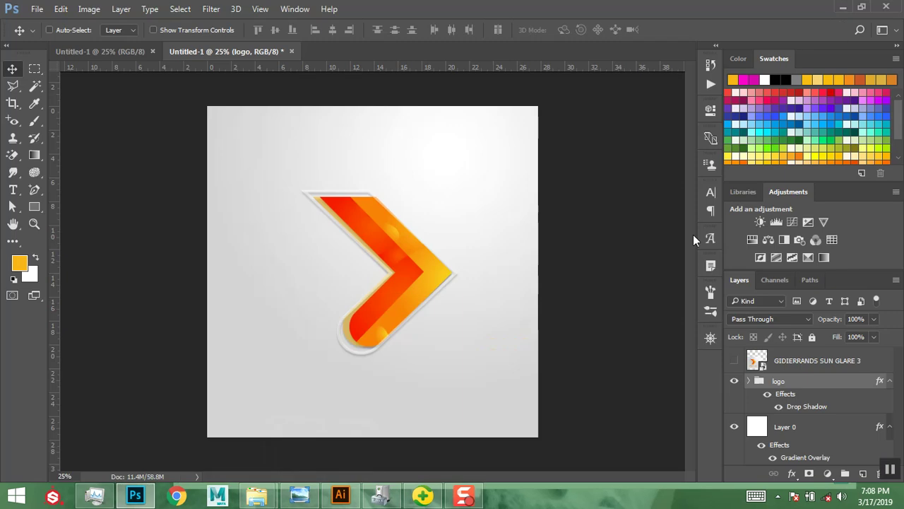
{"action": "left_click", "coordinate": [889, 427]}
{"action": "left_click", "coordinate": [813, 432]}
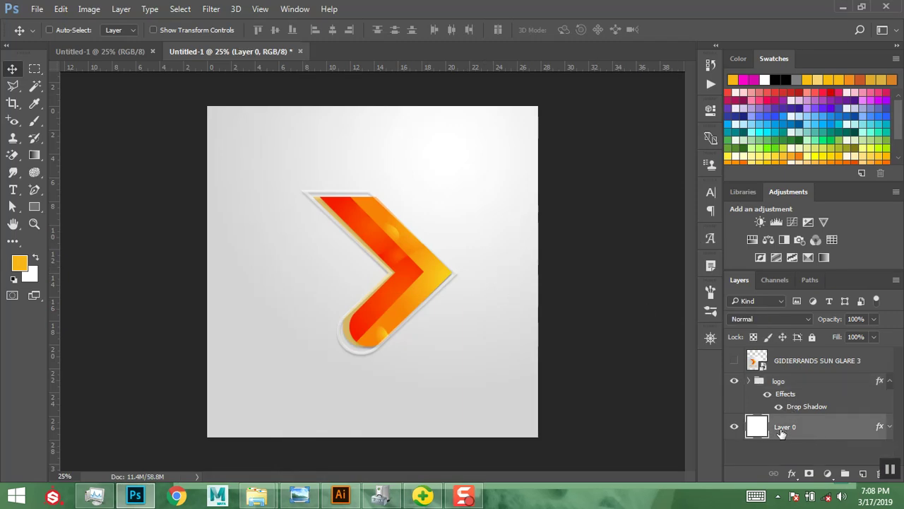
{"action": "left_click", "coordinate": [889, 429]}
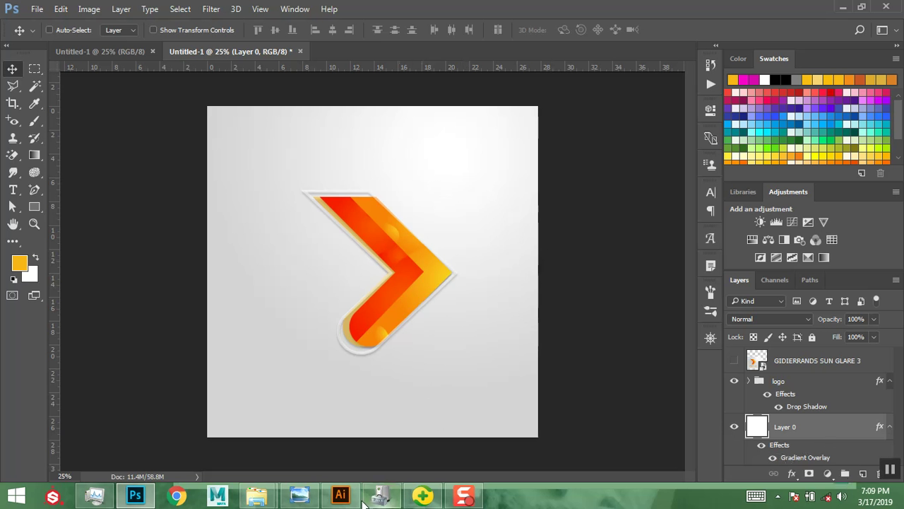
{"action": "left_click", "coordinate": [295, 501]}
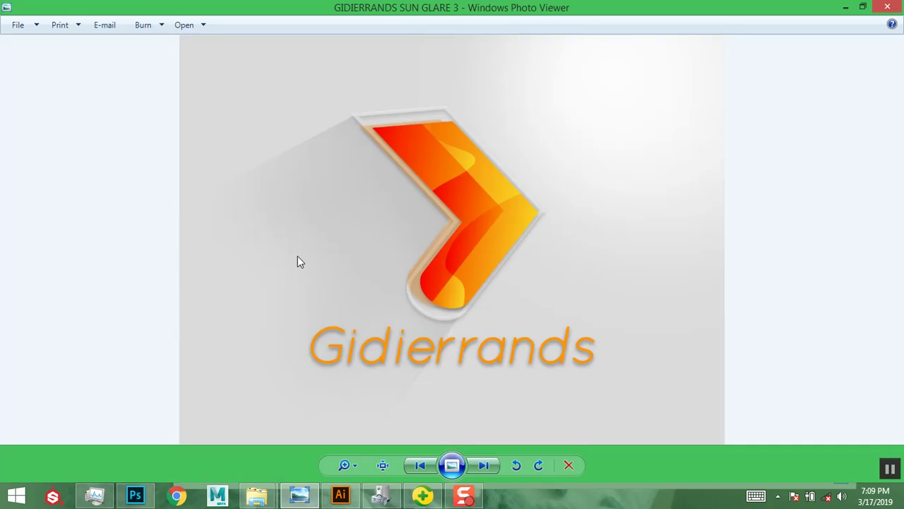
{"action": "left_click", "coordinate": [846, 7]}
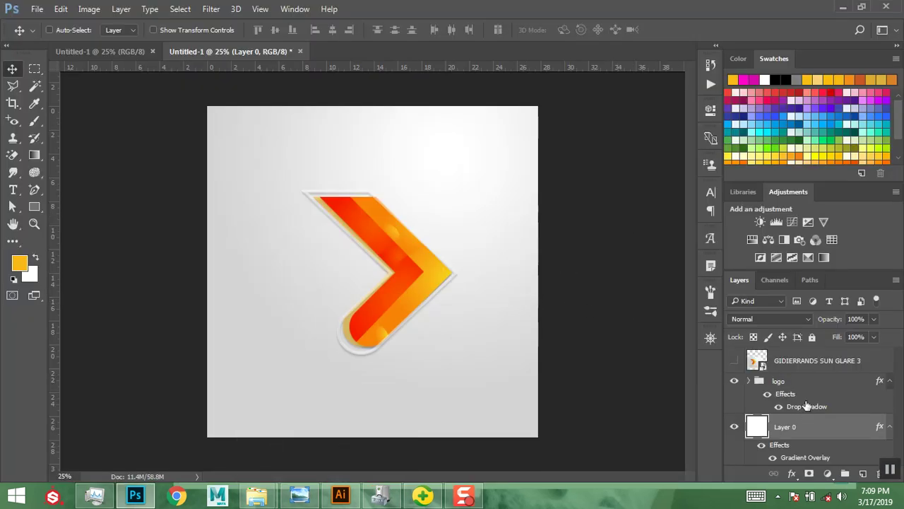
Select the logo group and collapse the effects lists of the logo group and Layer 0.
{"action": "left_click", "coordinate": [750, 392]}
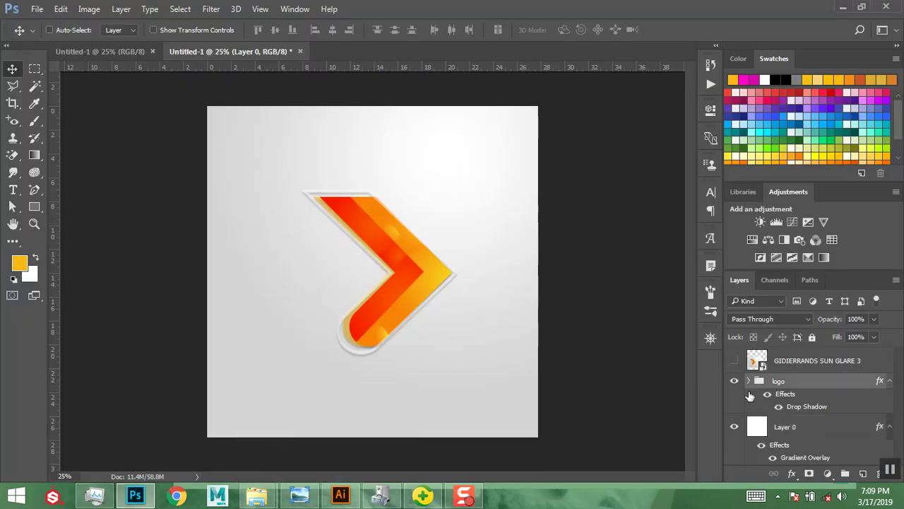
{"action": "left_click", "coordinate": [889, 383]}
{"action": "left_click", "coordinate": [890, 402]}
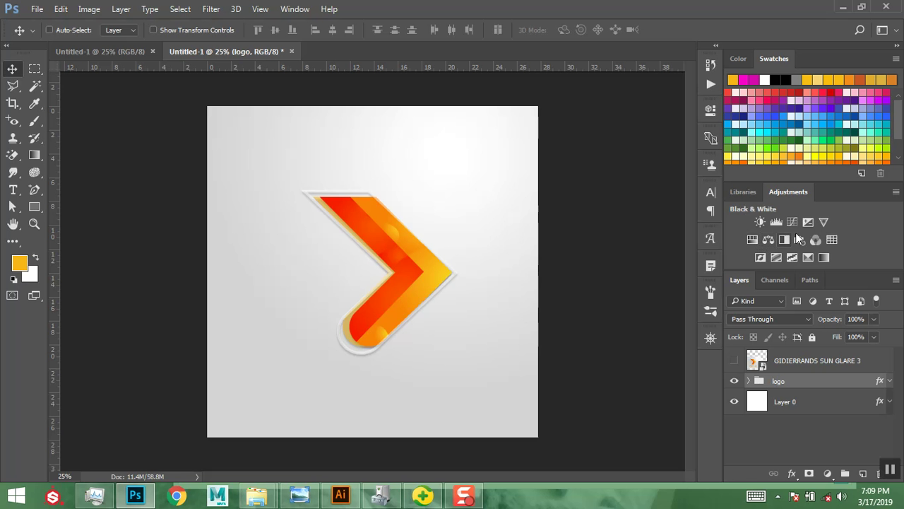
Add a Hue/Saturation adjustment clipped to the logo group, with saturation +100 and lightness +15.
{"action": "left_click", "coordinate": [753, 240]}
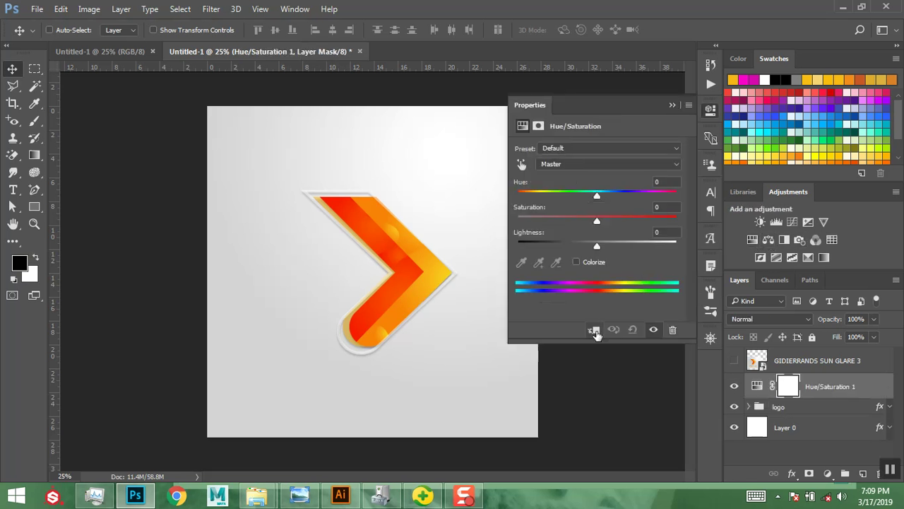
{"action": "left_click", "coordinate": [594, 331]}
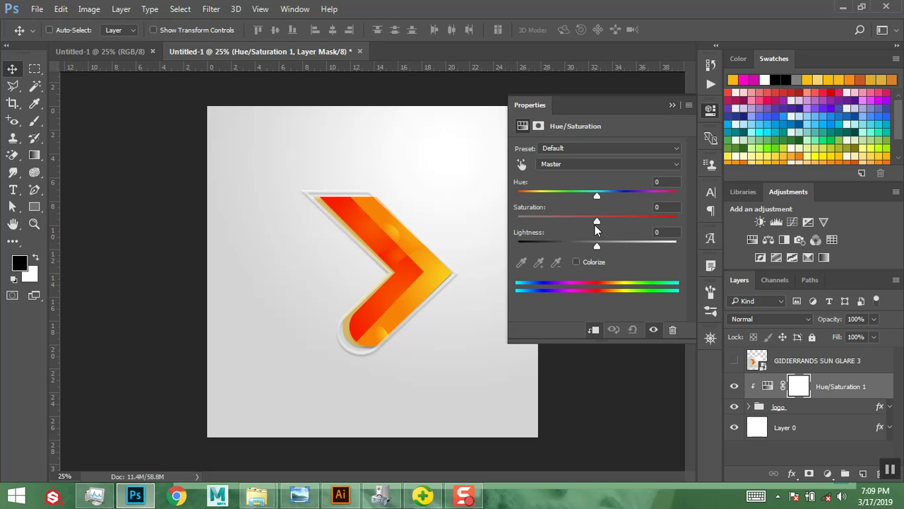
{"action": "left_click_drag", "start_coordinate": [597, 224], "coordinate": [625, 224]}
{"action": "left_click_drag", "start_coordinate": [653, 221], "coordinate": [677, 222]}
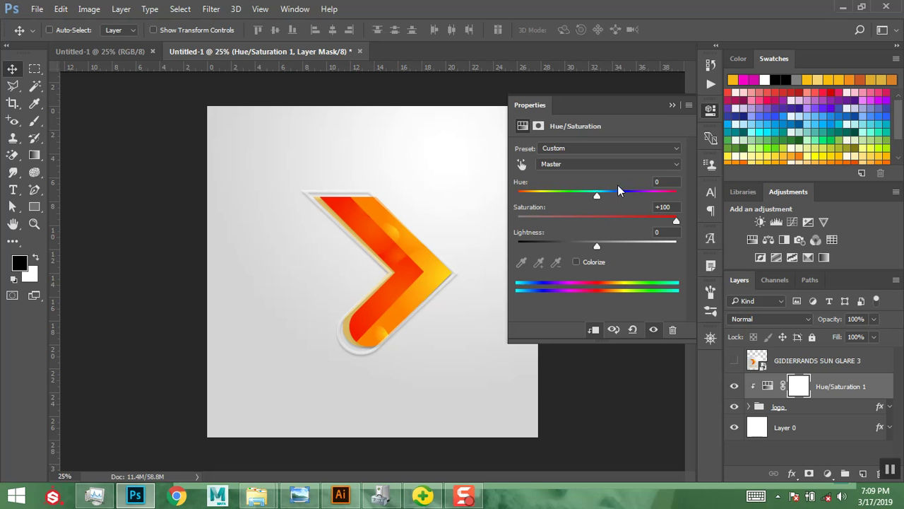
{"action": "left_click_drag", "start_coordinate": [599, 247], "coordinate": [610, 247]}
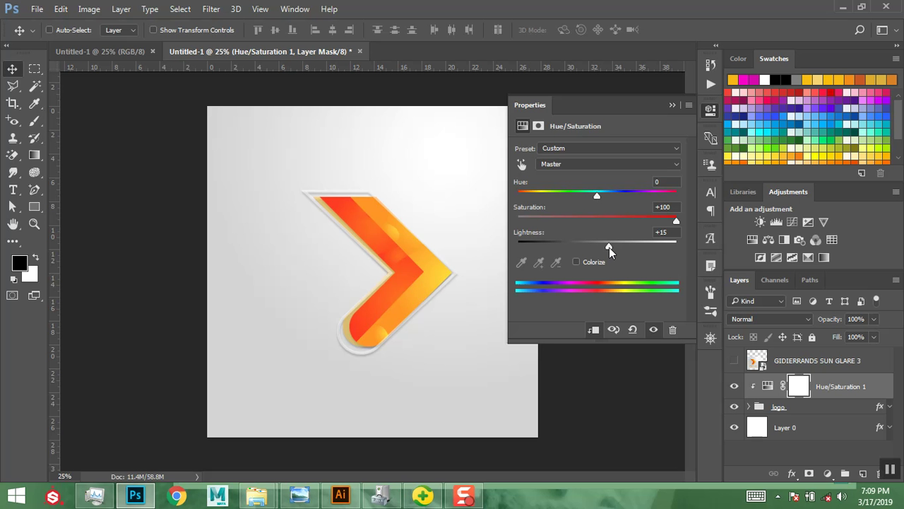
{"action": "left_click", "coordinate": [671, 105]}
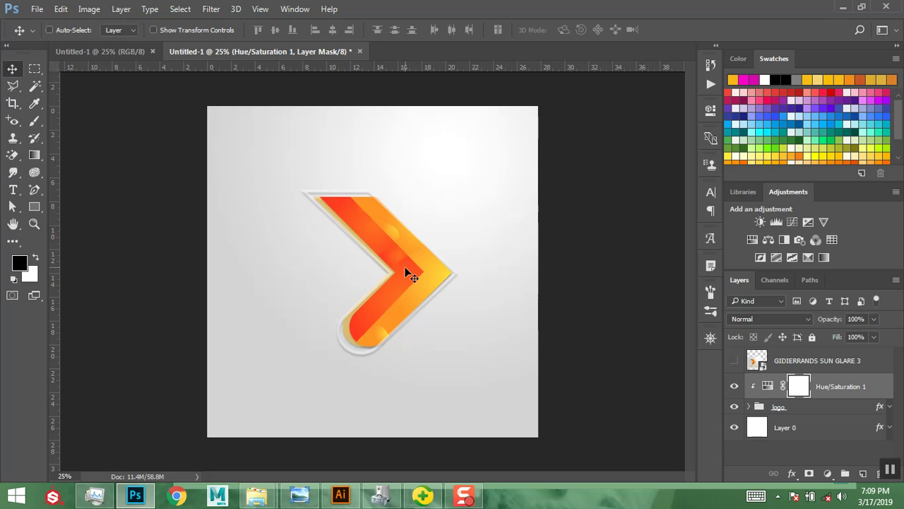
Move the logo group together with its Hue/Saturation adjustment slightly to the right on the canvas and check the reference image.
{"action": "left_click", "coordinate": [765, 406]}
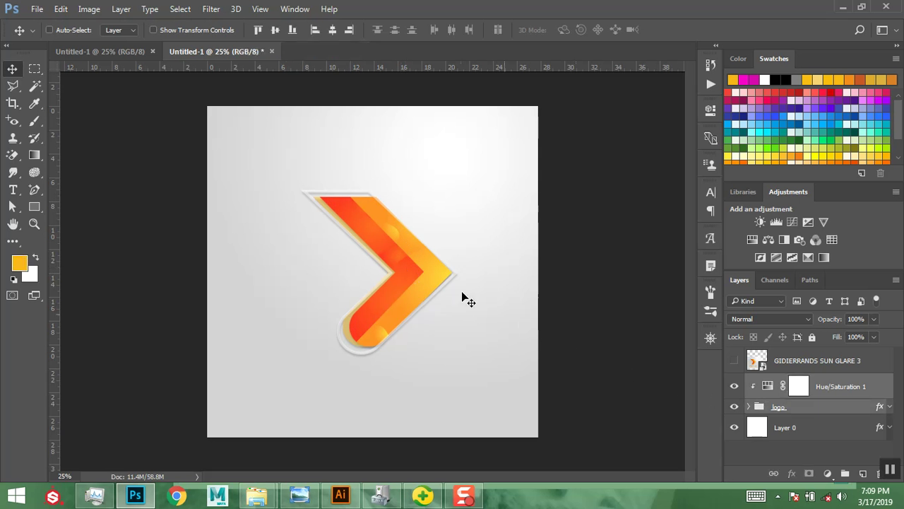
{"action": "left_click_drag", "start_coordinate": [398, 281], "coordinate": [405, 281]}
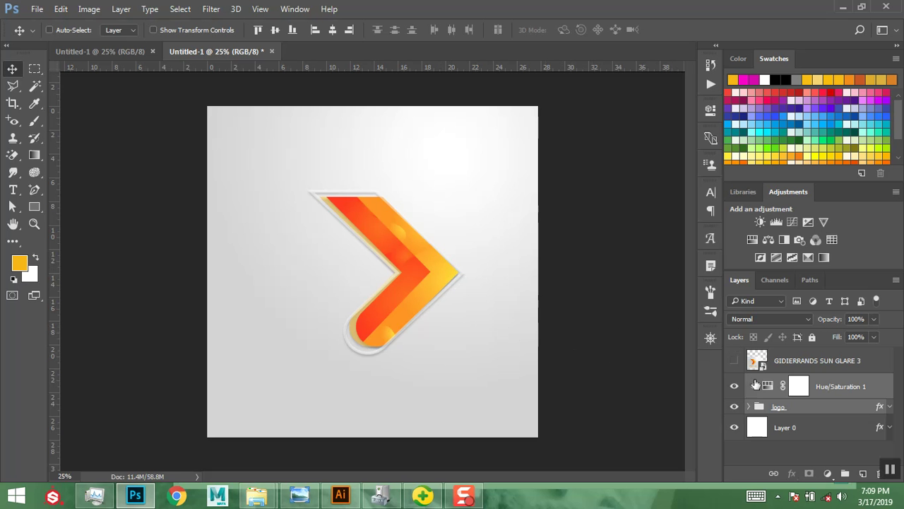
{"action": "left_click", "coordinate": [299, 494]}
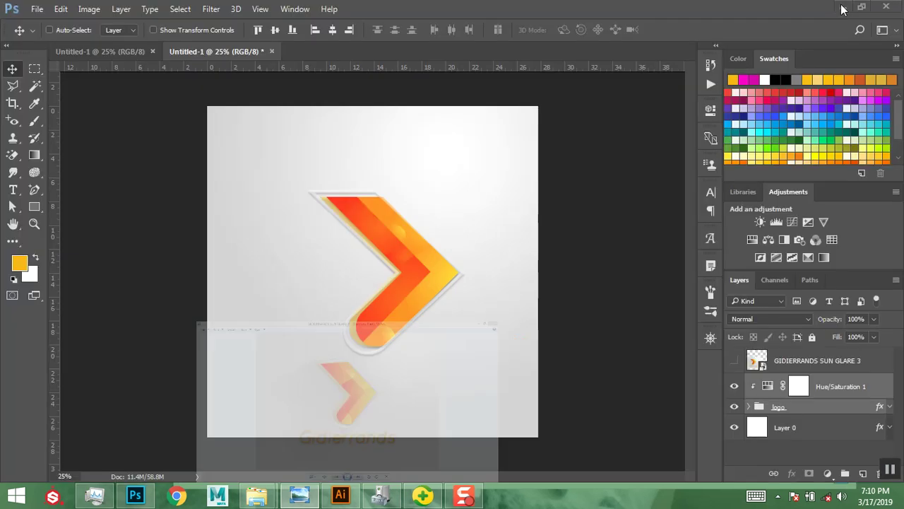
{"action": "left_click", "coordinate": [846, 7]}
{"action": "left_click", "coordinate": [34, 223]}
{"action": "left_click_drag", "start_coordinate": [183, 162], "coordinate": [476, 430]}
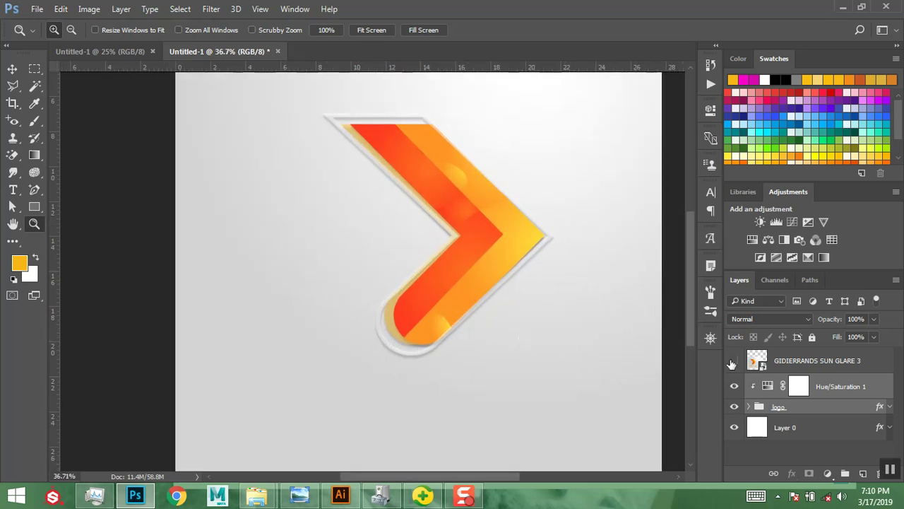
{"action": "left_click", "coordinate": [658, 349], "text": "alt"}
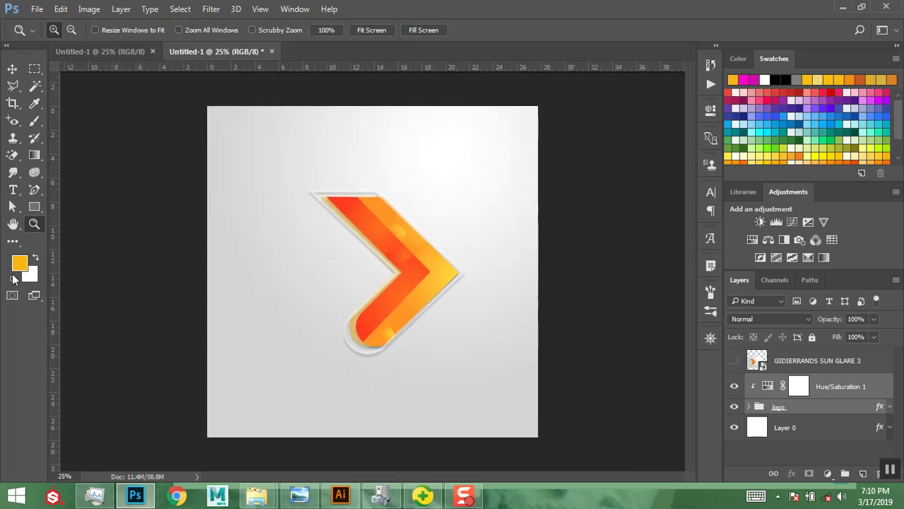
Start a Pen tool path outside the canvas's left edge and run it to the upper-left tip of the arrow's outline.
{"action": "right_click", "coordinate": [31, 198]}
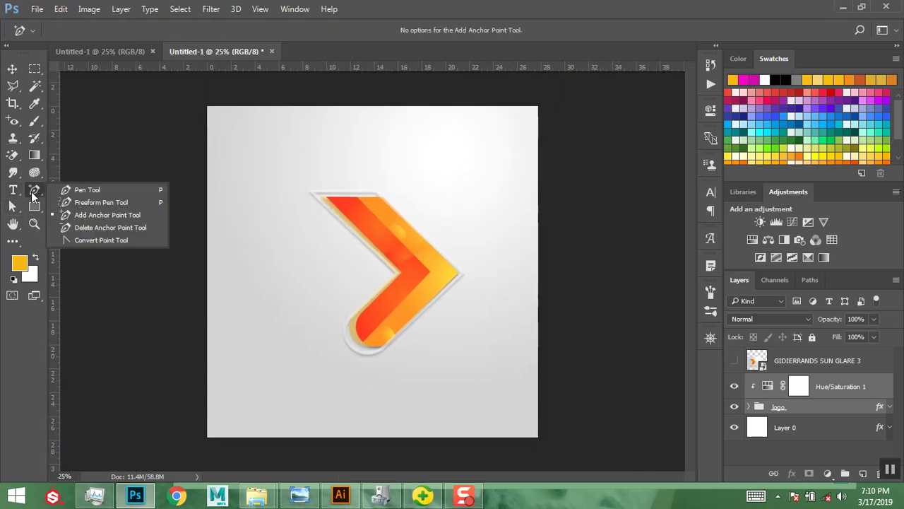
{"action": "left_click", "coordinate": [96, 195]}
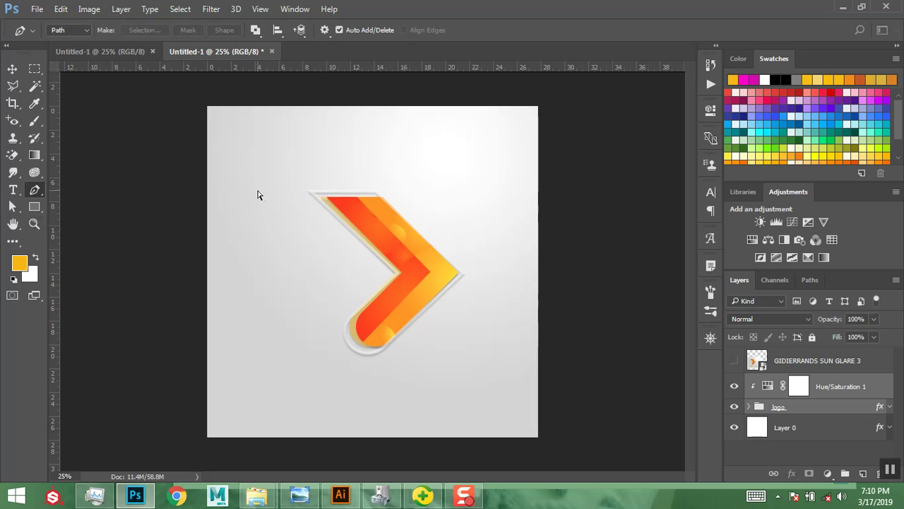
{"action": "key", "text": "ctrl+minus"}
{"action": "key", "text": "ctrl+plus"}
{"action": "key", "text": "ctrl+plus"}
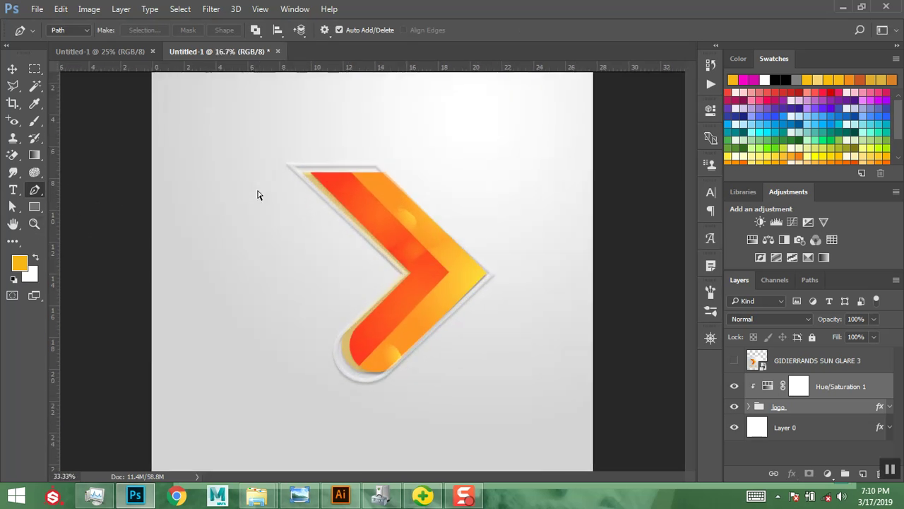
{"action": "key", "text": "ctrl+plus"}
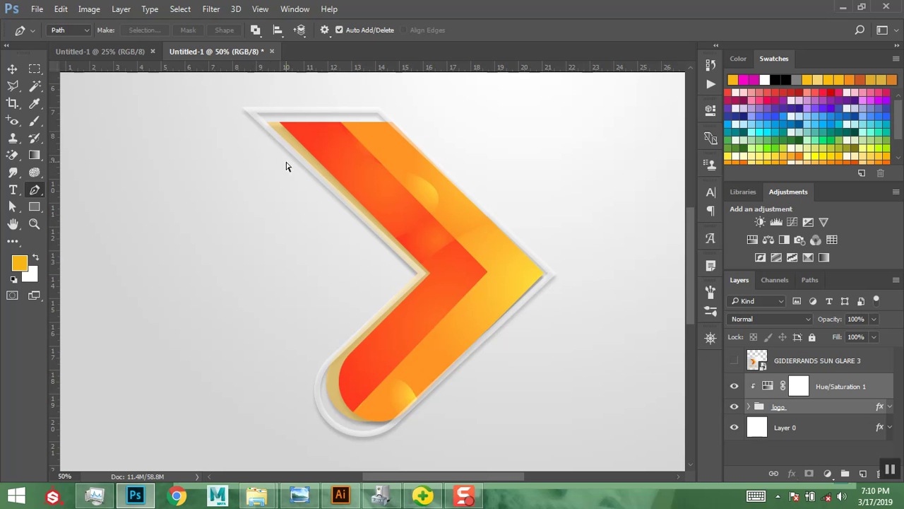
{"action": "key", "text": "ctrl+minus"}
{"action": "key", "text": "ctrl+minus"}
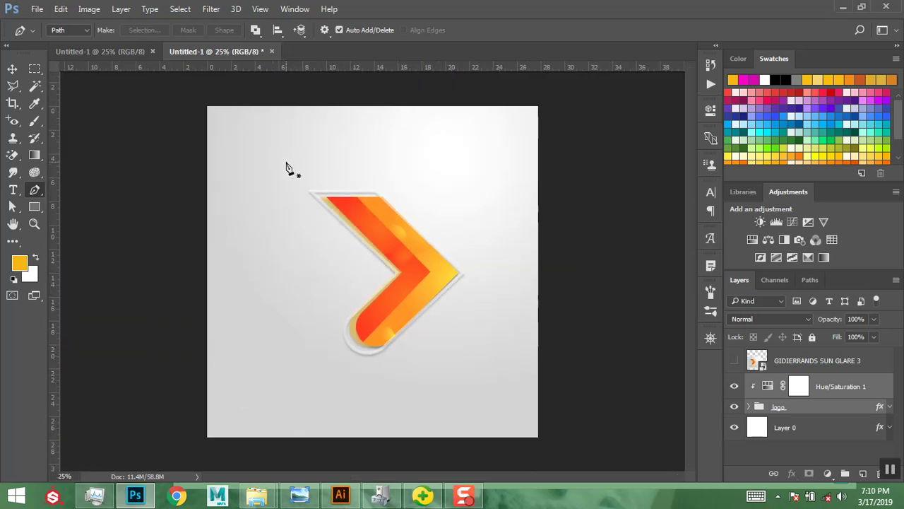
{"action": "mouse_move", "coordinate": [300, 494]}
{"action": "left_click", "coordinate": [149, 266]}
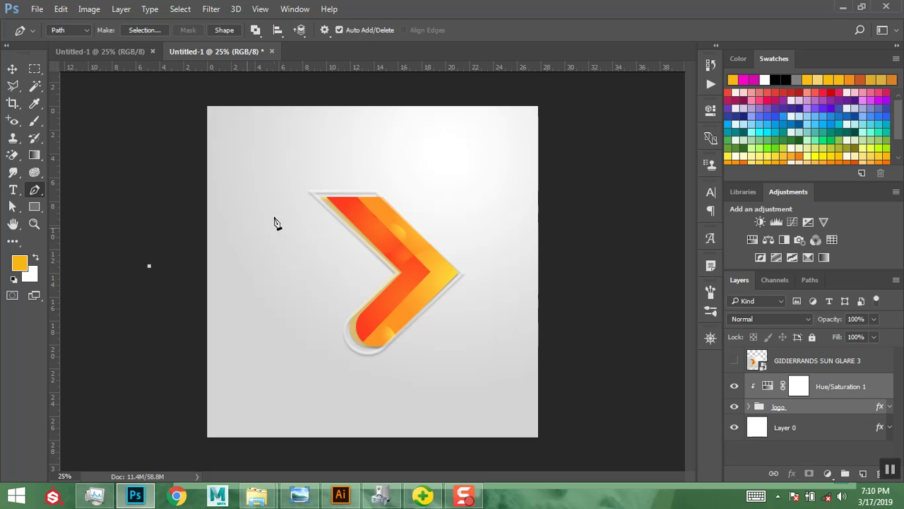
{"action": "left_click", "coordinate": [311, 192]}
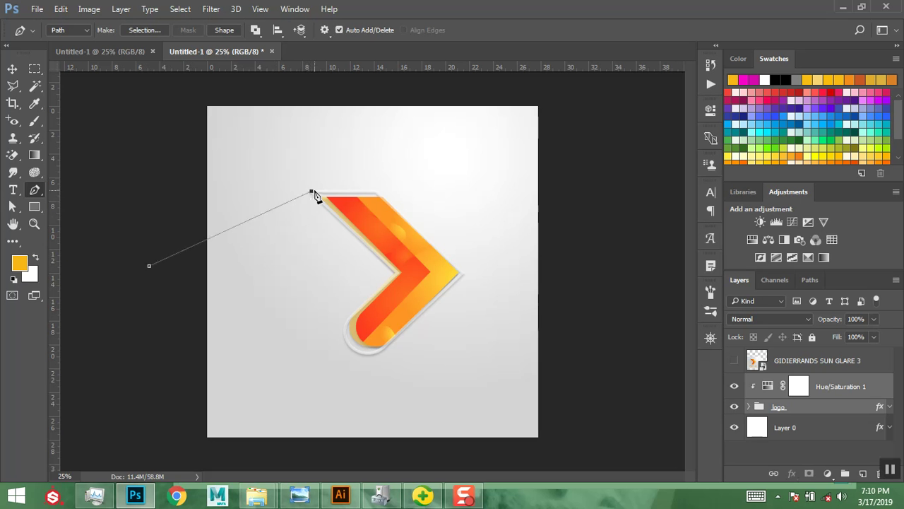
Continue the path along the arrow outline's upper inner edge, from the upper-left tip to the inner corner.
{"action": "scroll", "coordinate": [315, 194], "scroll_direction": "down", "scroll_amount": 2}
{"action": "scroll", "coordinate": [315, 195], "scroll_direction": "up", "scroll_amount": 4}
{"action": "scroll", "coordinate": [314, 194], "scroll_direction": "up", "scroll_amount": 3}
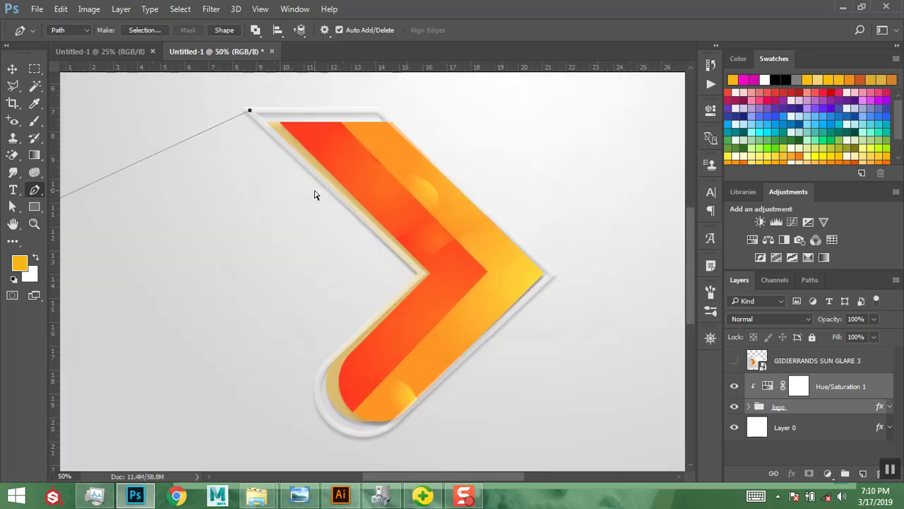
{"action": "left_click_drag", "start_coordinate": [346, 199], "coordinate": [403, 279]}
{"action": "left_click", "coordinate": [279, 150]}
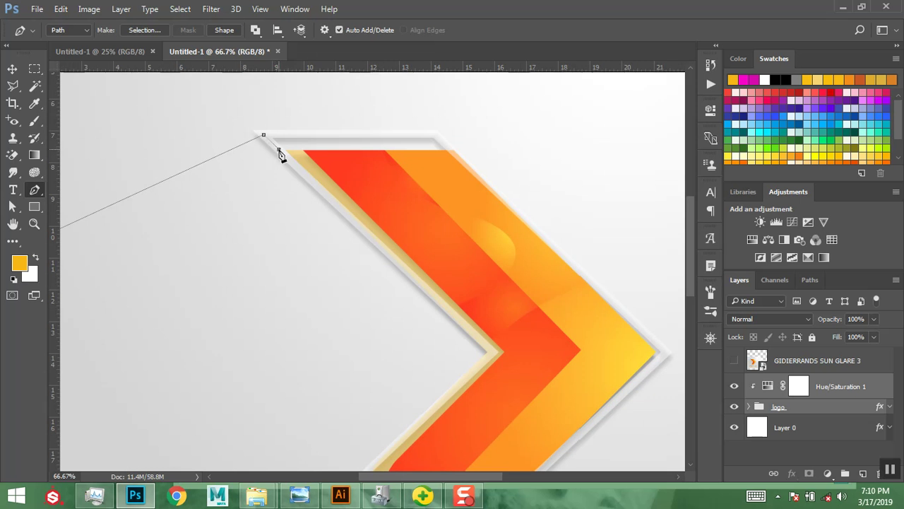
{"action": "left_click", "coordinate": [310, 178]}
{"action": "left_click", "coordinate": [493, 351]}
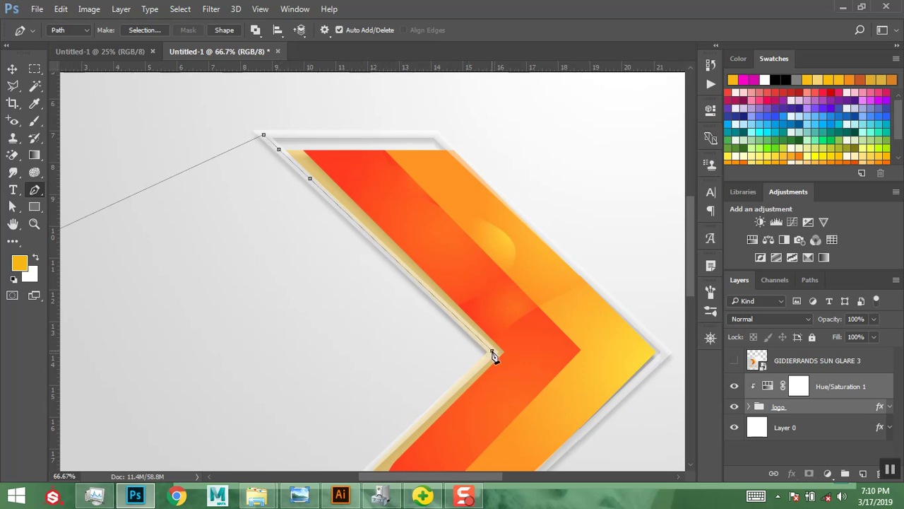
Trace the path down the arrow's lower inner edge and around the outline's rounded bottom end with closely spaced anchor points.
{"action": "left_click_drag", "start_coordinate": [495, 332], "coordinate": [513, 171]}
{"action": "left_click", "coordinate": [388, 310]}
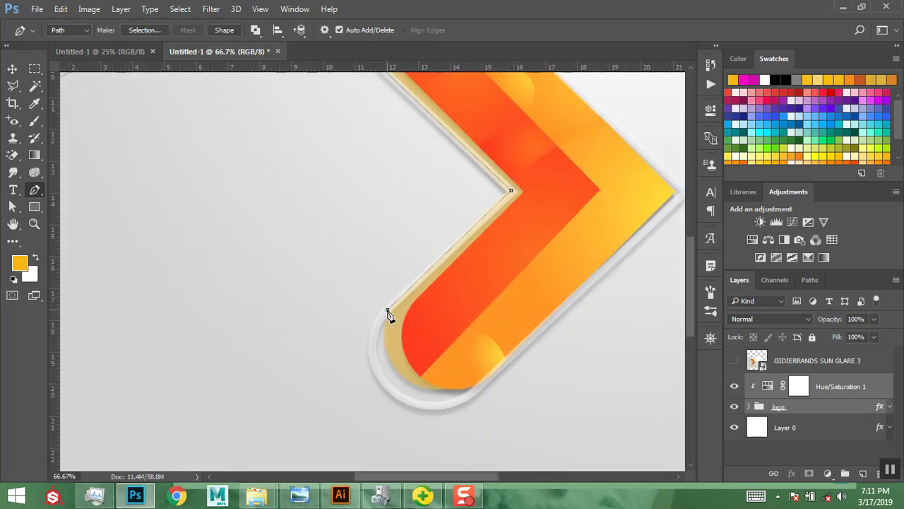
{"action": "left_click", "coordinate": [378, 325]}
{"action": "left_click", "coordinate": [373, 350]}
{"action": "left_click", "coordinate": [376, 369]}
{"action": "left_click", "coordinate": [386, 383]}
{"action": "left_click", "coordinate": [401, 396]}
{"action": "left_click", "coordinate": [424, 405]}
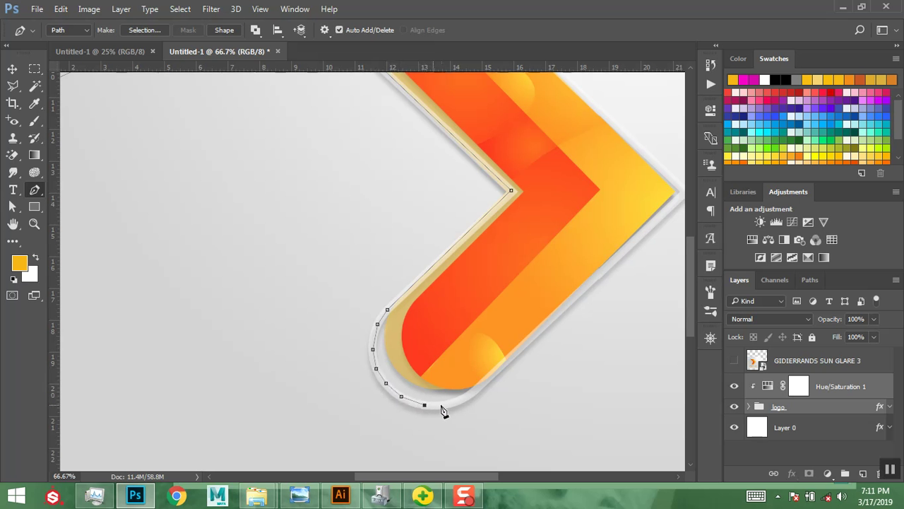
{"action": "left_click", "coordinate": [450, 403]}
Extend the path diagonally past the canvas's lower edge and close it around the outside lower left at its starting point.
{"action": "key", "text": "ctrl+0"}
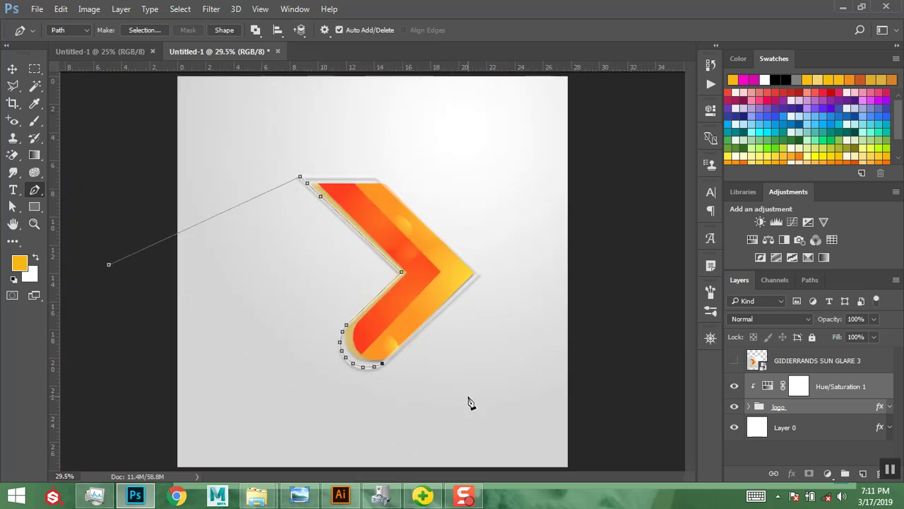
{"action": "key", "text": "ctrl+minus"}
{"action": "key", "text": "ctrl+minus"}
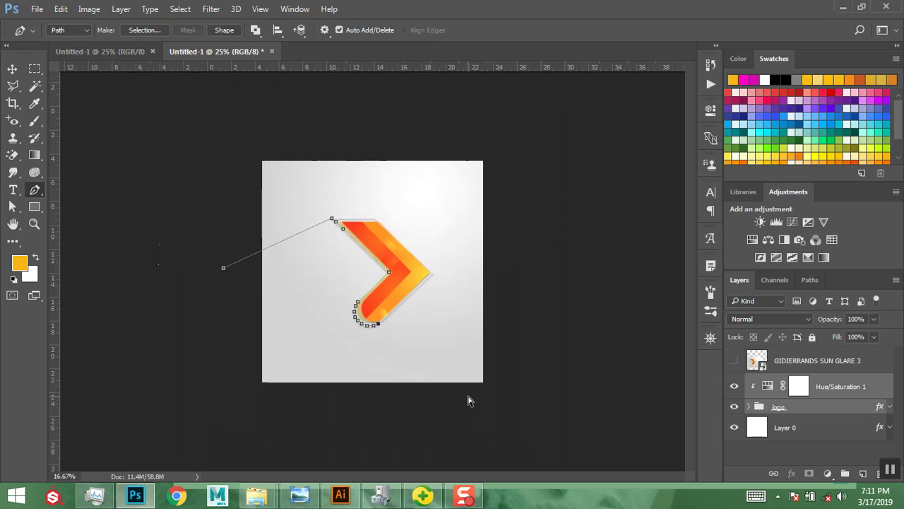
{"action": "mouse_move", "coordinate": [302, 495]}
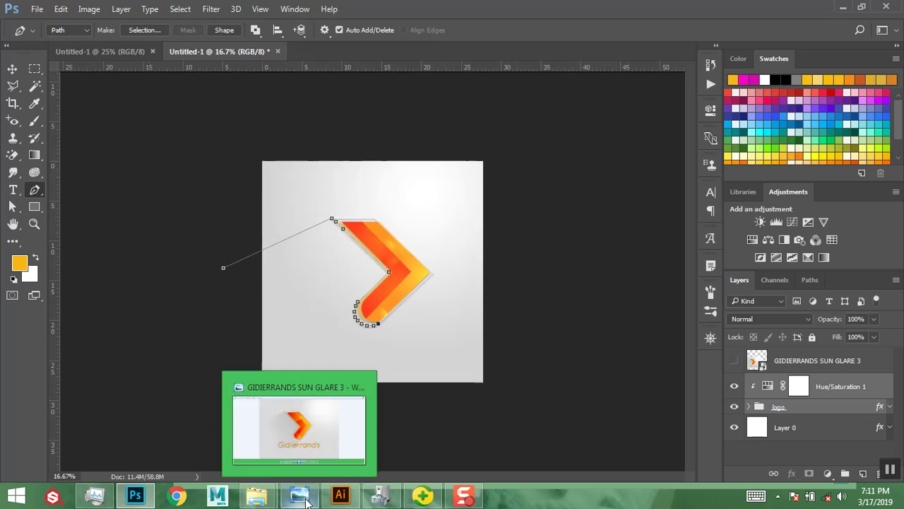
{"action": "mouse_move", "coordinate": [311, 450]}
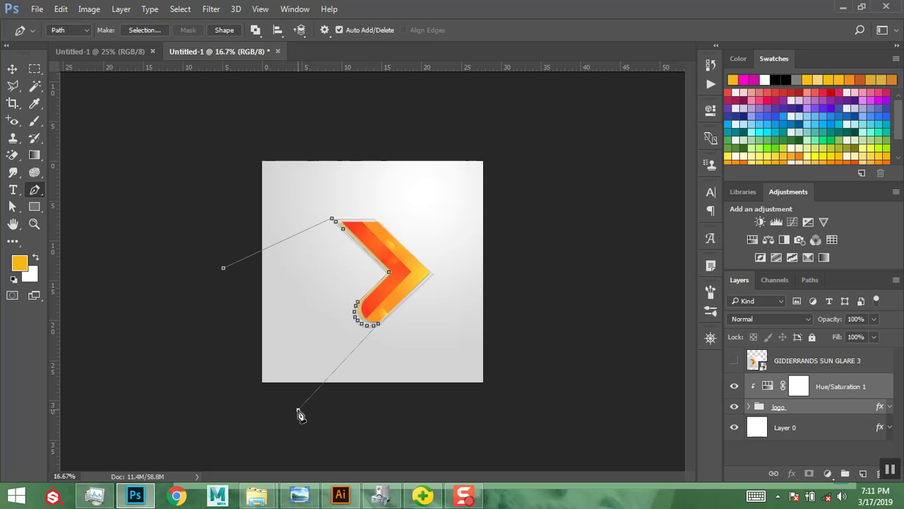
{"action": "left_click", "coordinate": [216, 414]}
{"action": "left_click", "coordinate": [186, 293]}
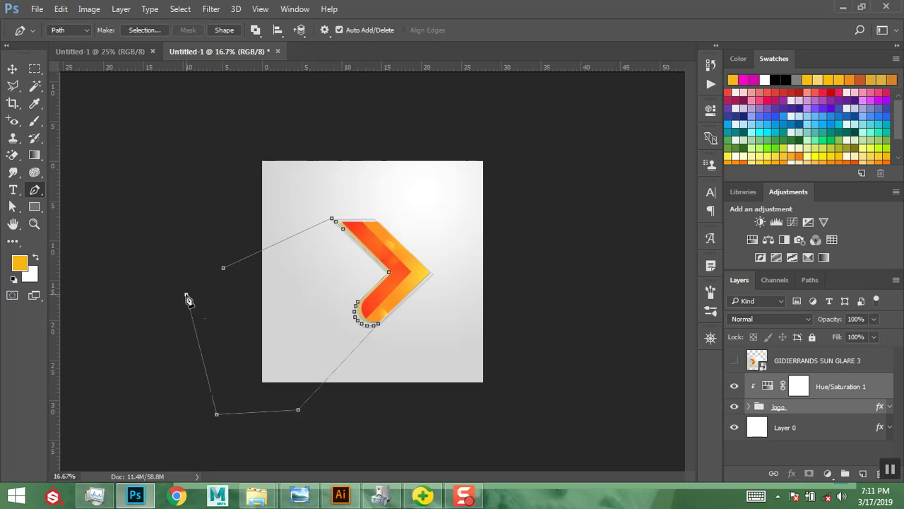
{"action": "left_click", "coordinate": [224, 270]}
Add a new layer directly above Layer 0 and convert the closed path to a new anti-aliased selection with feather radius 0.
{"action": "left_click", "coordinate": [778, 407]}
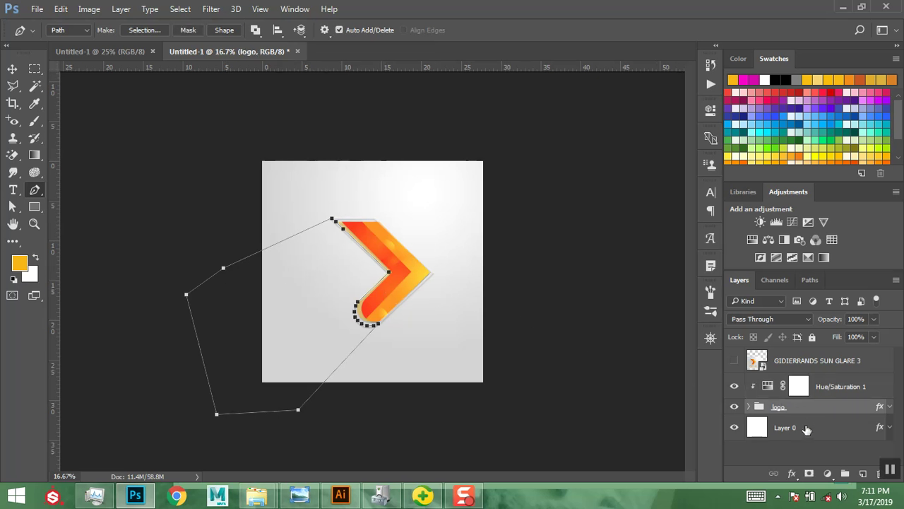
{"action": "left_click", "coordinate": [809, 434]}
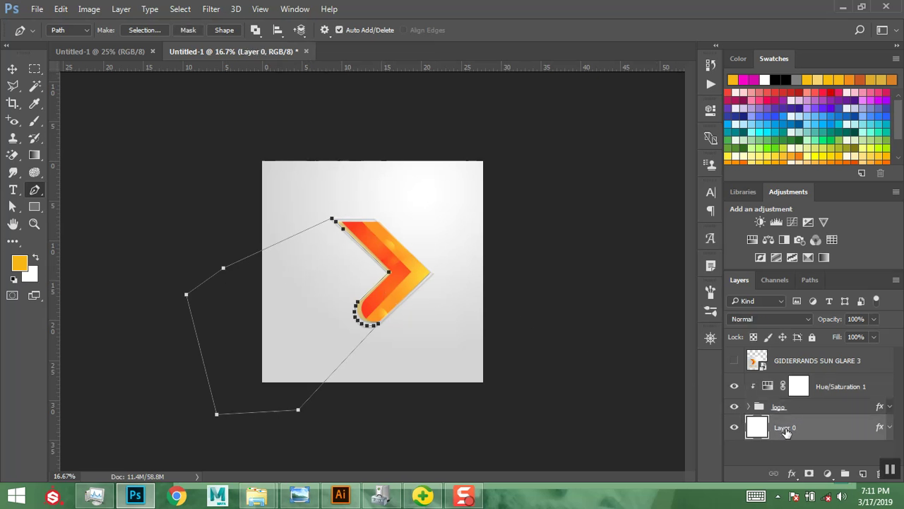
{"action": "left_click", "coordinate": [862, 474]}
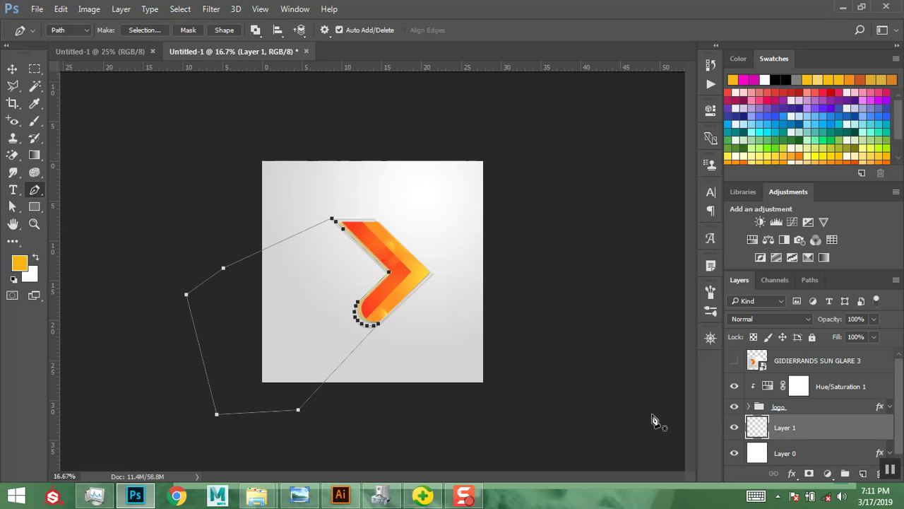
{"action": "right_click", "coordinate": [286, 287]}
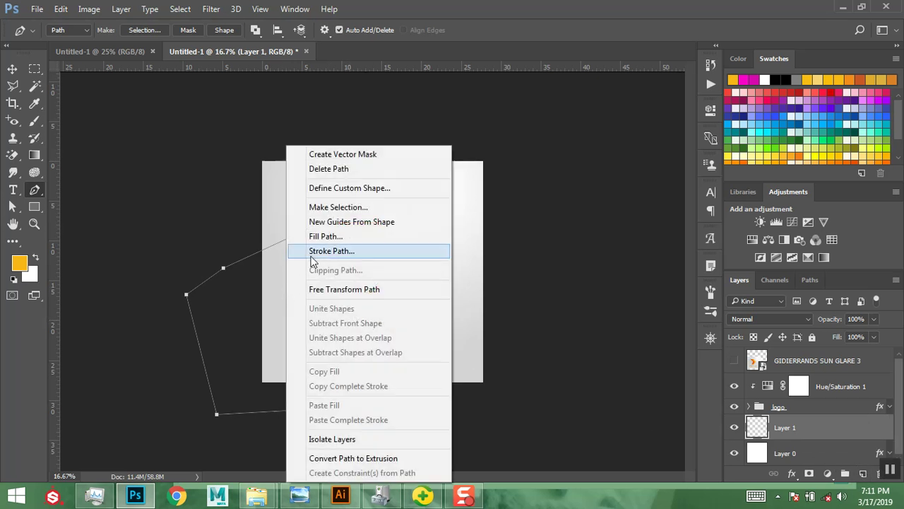
{"action": "left_click", "coordinate": [325, 207]}
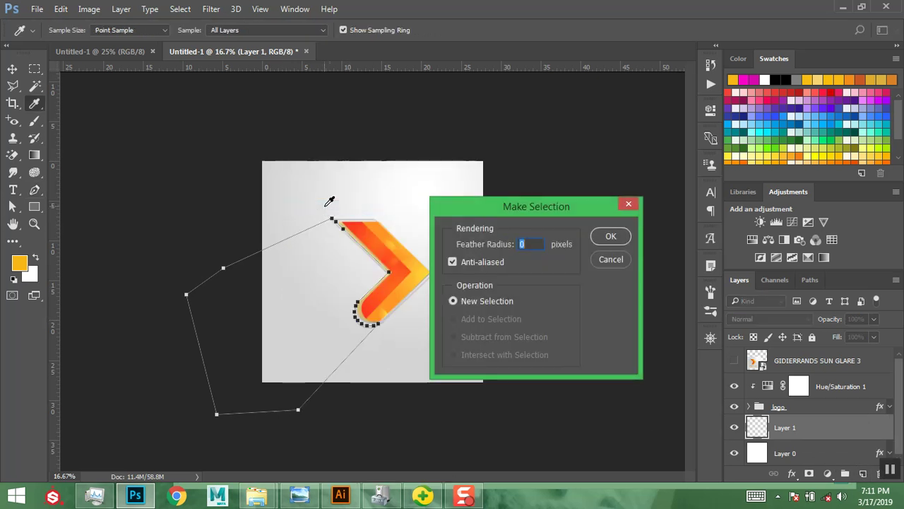
{"action": "left_click", "coordinate": [612, 237]}
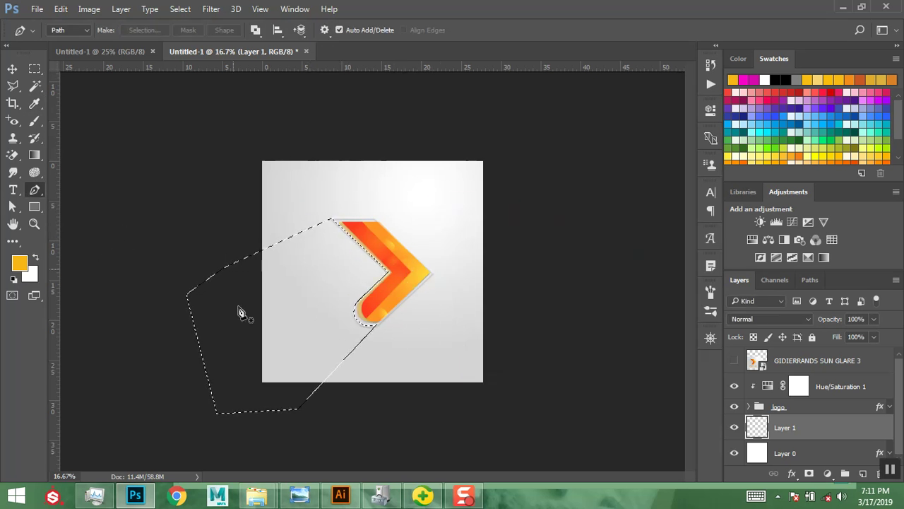
Set the foreground colour to black (000000), fill the selection on the new layer with it and deselect.
{"action": "left_click", "coordinate": [20, 264]}
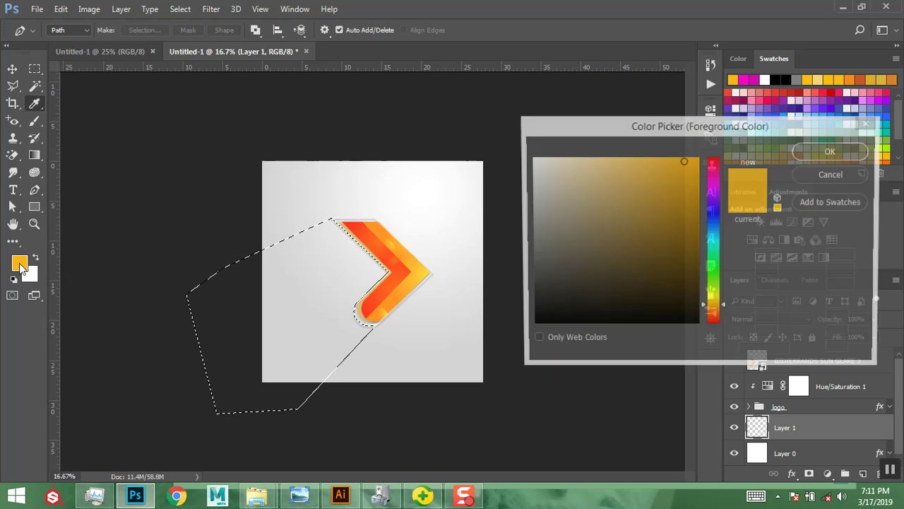
{"action": "left_click_drag", "start_coordinate": [570, 254], "coordinate": [528, 332]}
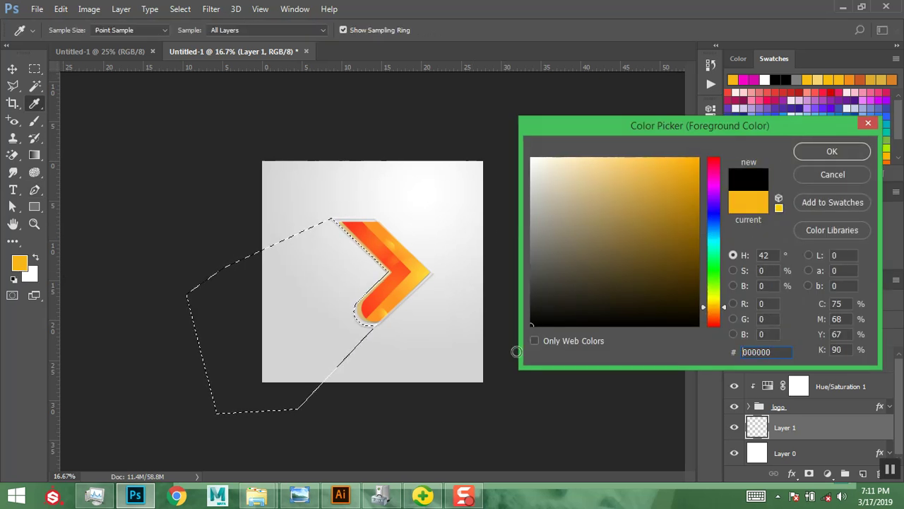
{"action": "left_click", "coordinate": [812, 152]}
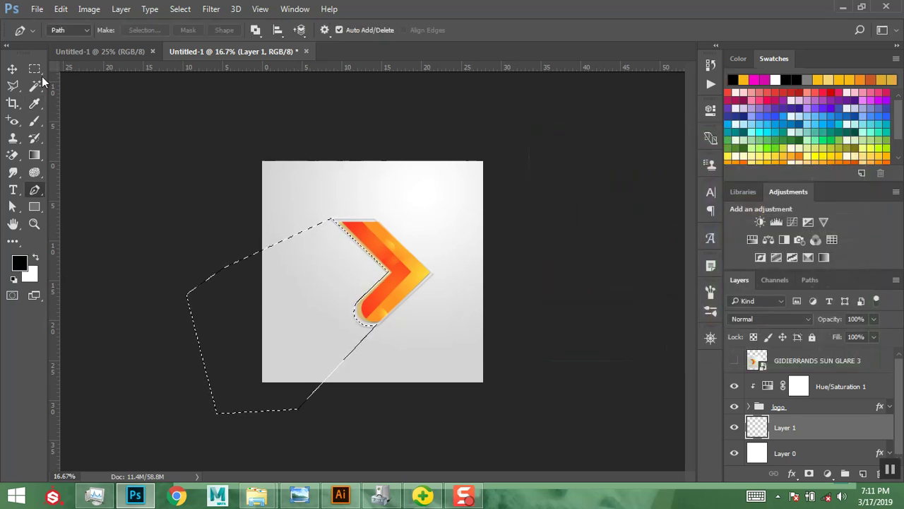
{"action": "left_click", "coordinate": [11, 71]}
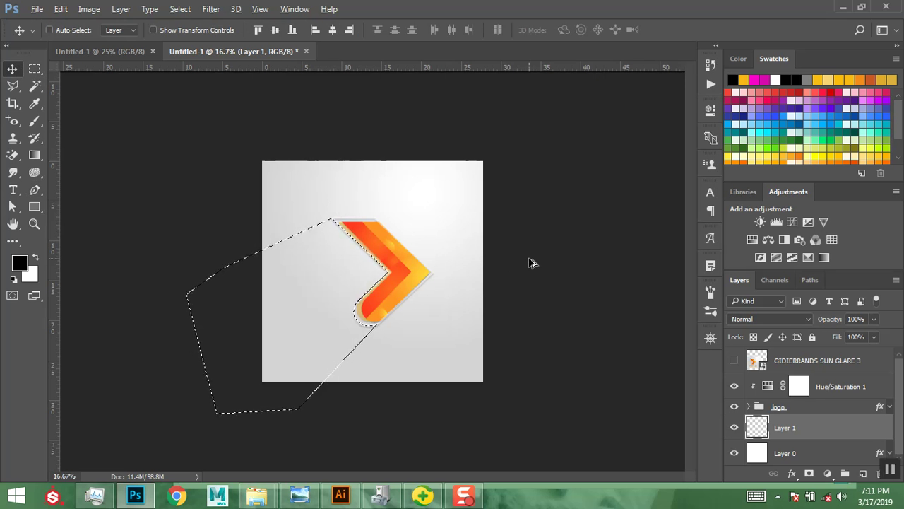
{"action": "key", "text": "alt+BackSpace"}
{"action": "key", "text": "ctrl+d"}
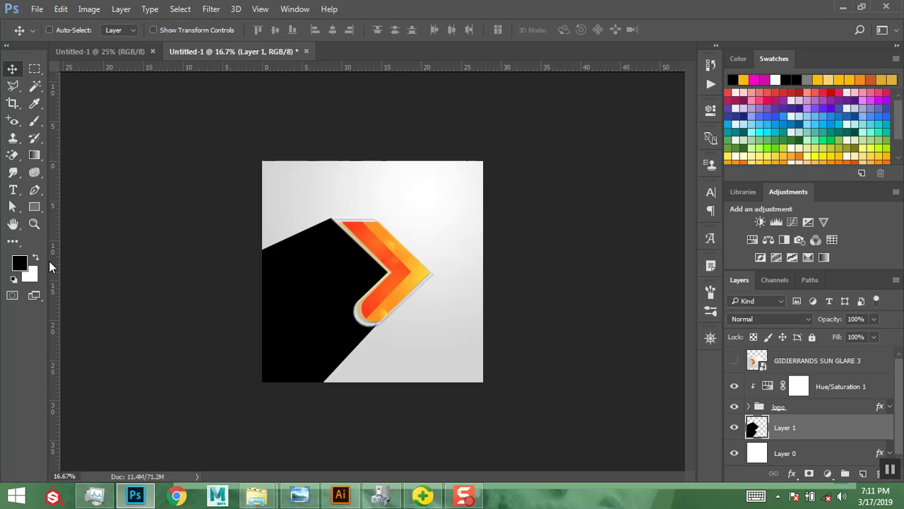
Convert the black shadow layer to a smart object and set its fill to 28%.
{"action": "left_click", "coordinate": [34, 224]}
{"action": "left_click_drag", "start_coordinate": [300, 197], "coordinate": [450, 382]}
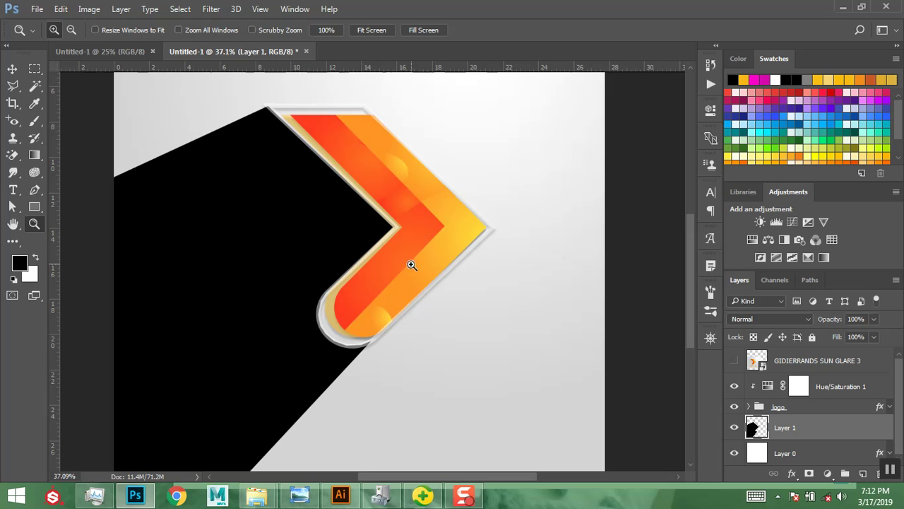
{"action": "left_click", "coordinate": [12, 69]}
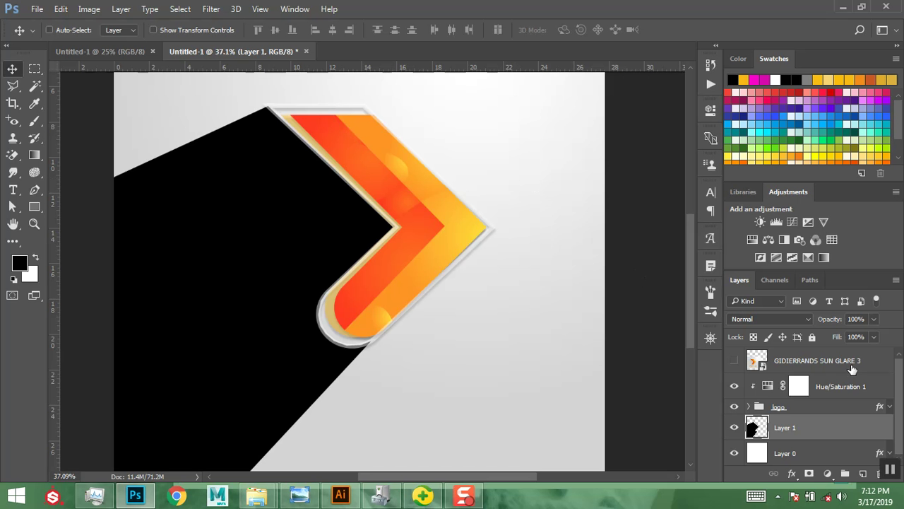
{"action": "left_click_drag", "start_coordinate": [478, 359], "coordinate": [531, 355]}
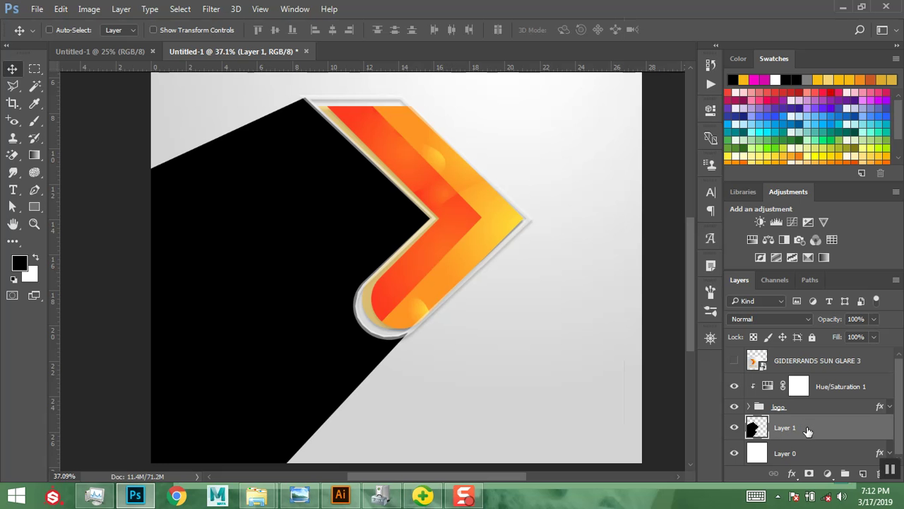
{"action": "right_click", "coordinate": [808, 427]}
{"action": "left_click", "coordinate": [661, 176]}
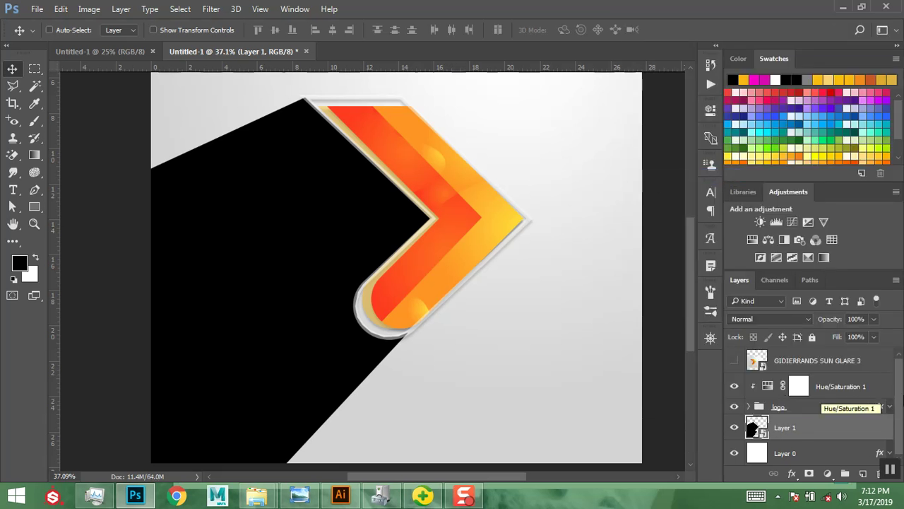
{"action": "left_click", "coordinate": [873, 337]}
{"action": "left_click_drag", "start_coordinate": [844, 351], "coordinate": [832, 353]}
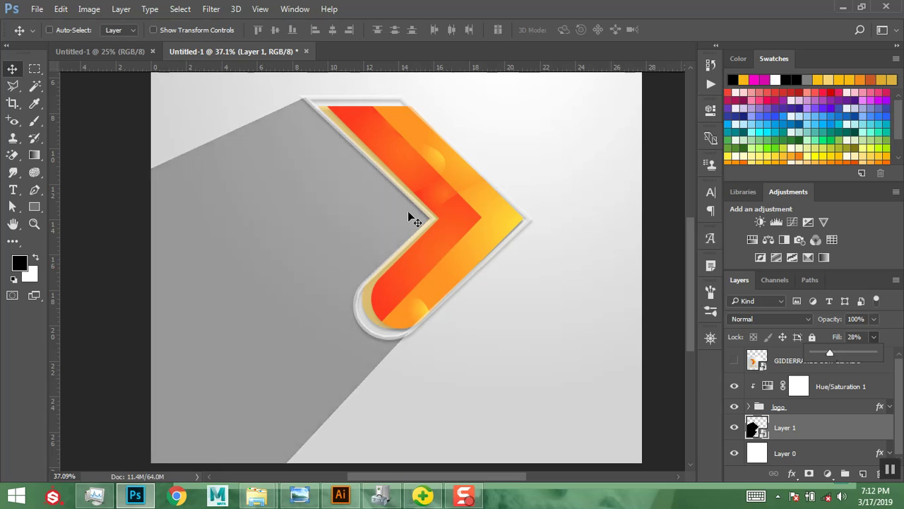
Apply a Gaussian Blur with a radius of 12.5 pixels to the black shadow smart object.
{"action": "left_click", "coordinate": [209, 10]}
{"action": "mouse_move", "coordinate": [275, 155]}
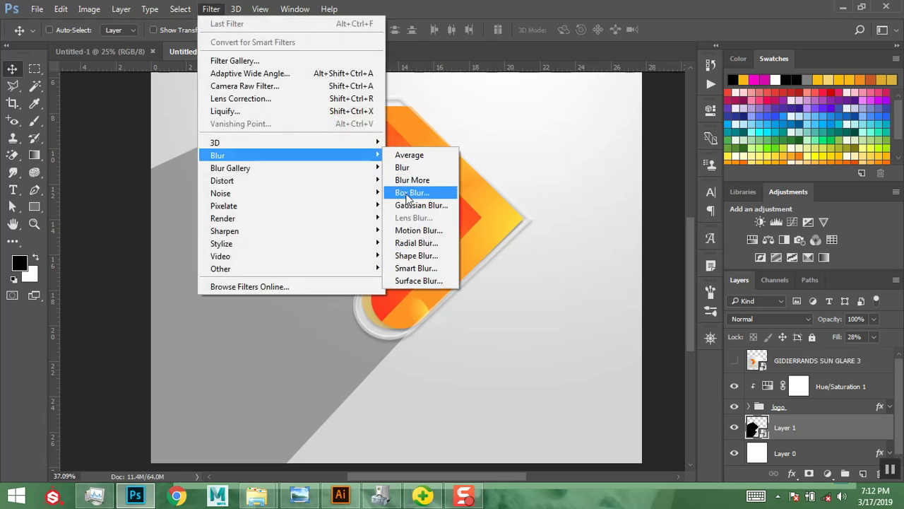
{"action": "left_click", "coordinate": [421, 205]}
{"action": "left_click_drag", "start_coordinate": [278, 156], "coordinate": [663, 137]}
{"action": "left_click_drag", "start_coordinate": [570, 330], "coordinate": [589, 330]}
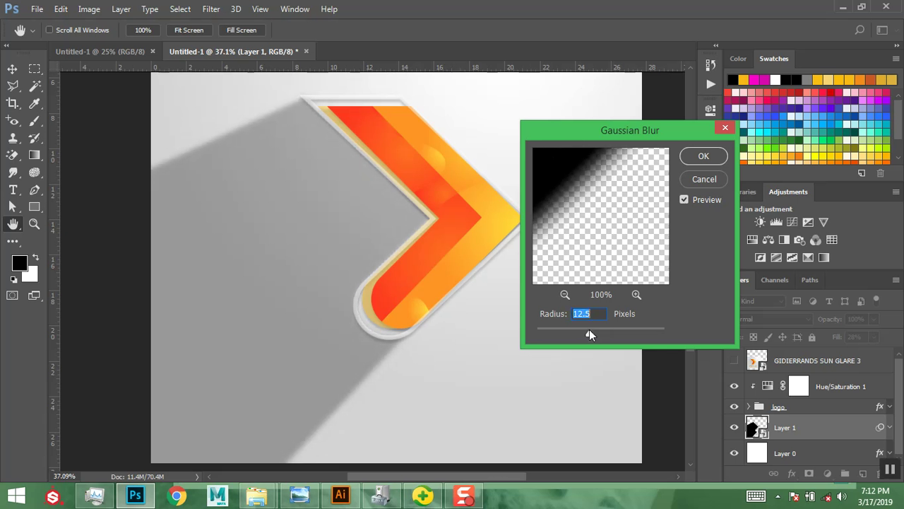
{"action": "left_click", "coordinate": [703, 156]}
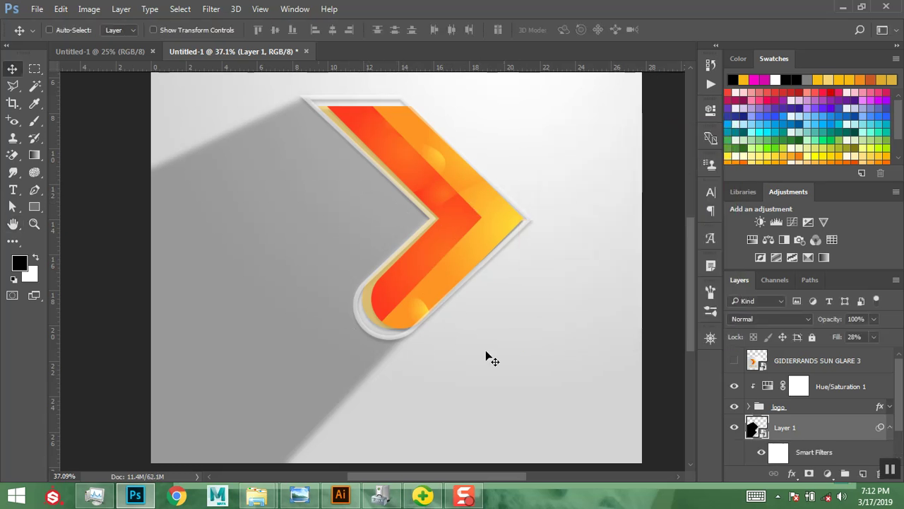
Add a layer mask to the shadow layer and load the shadow's shape as a selection.
{"action": "scroll", "coordinate": [790, 435], "scroll_direction": "down", "scroll_amount": 1}
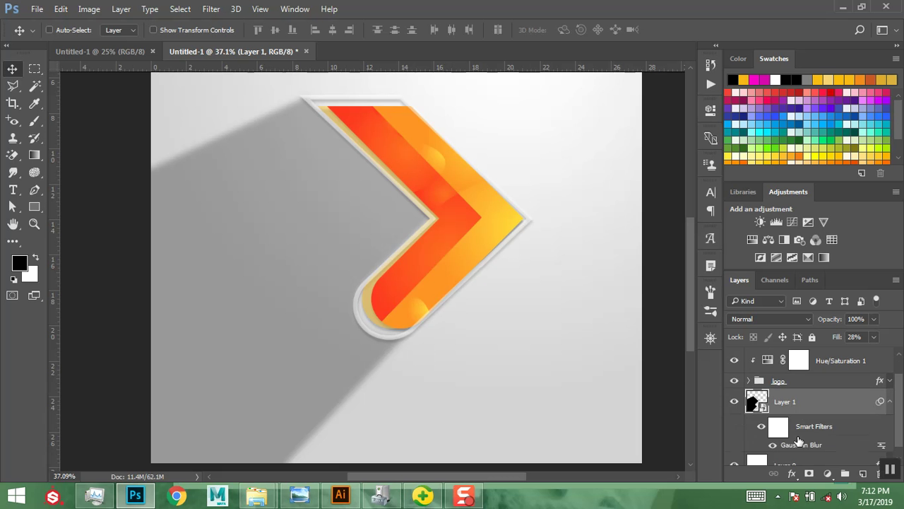
{"action": "left_click", "coordinate": [809, 473]}
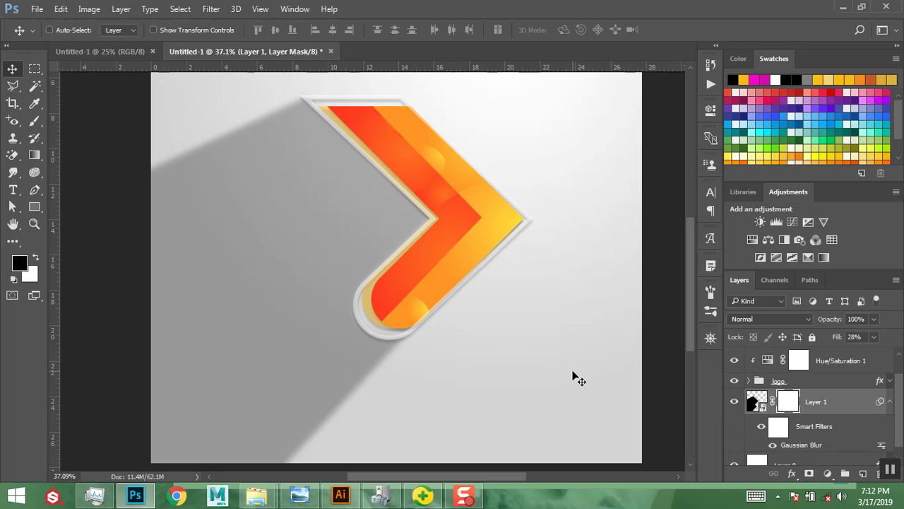
{"action": "key", "text": "ctrl+minus"}
{"action": "key", "text": "ctrl+minus"}
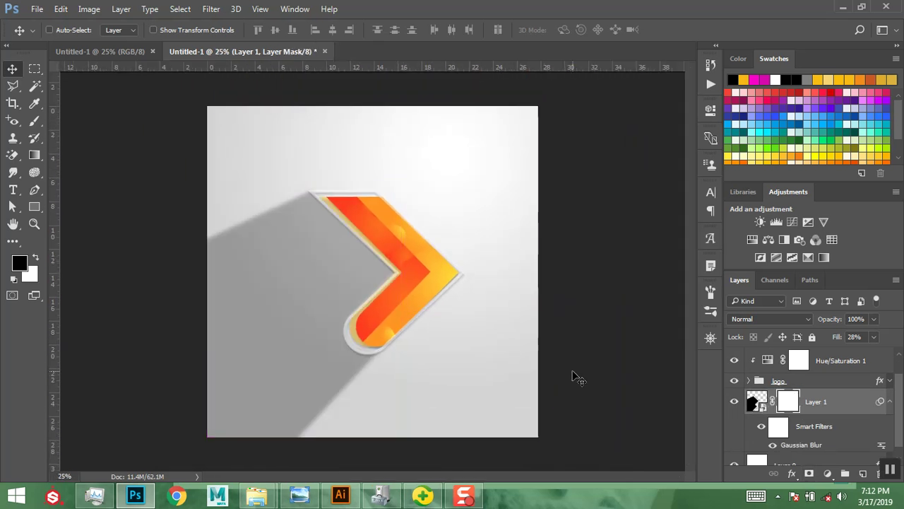
{"action": "left_click", "coordinate": [754, 402], "text": "ctrl"}
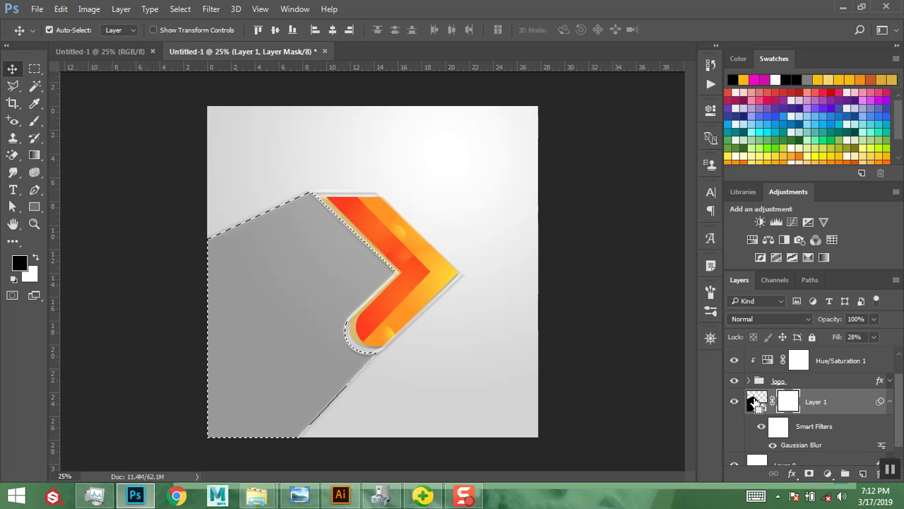
Fade the shadow's far end on its mask with linear Foreground to Background gradients drawn from the lower left towards the arrow, then deselect.
{"action": "left_click", "coordinate": [33, 155]}
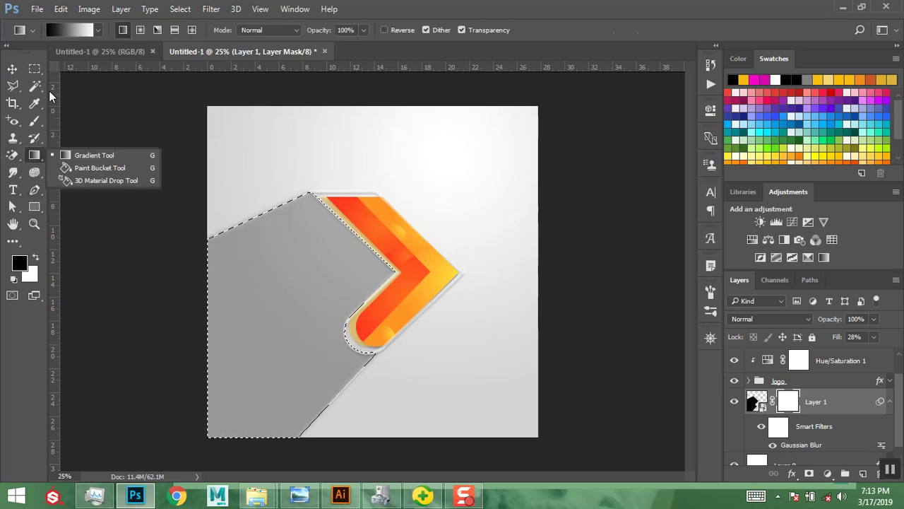
{"action": "left_click", "coordinate": [67, 27]}
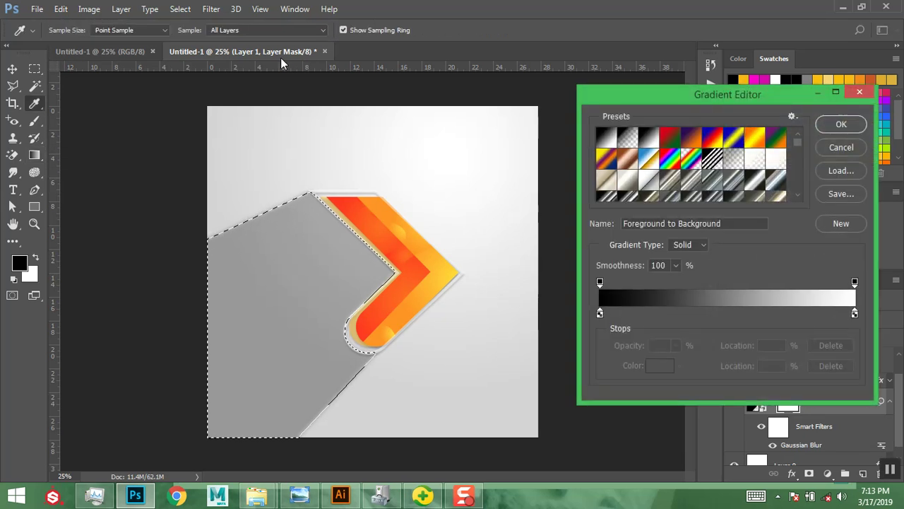
{"action": "left_click", "coordinate": [841, 125]}
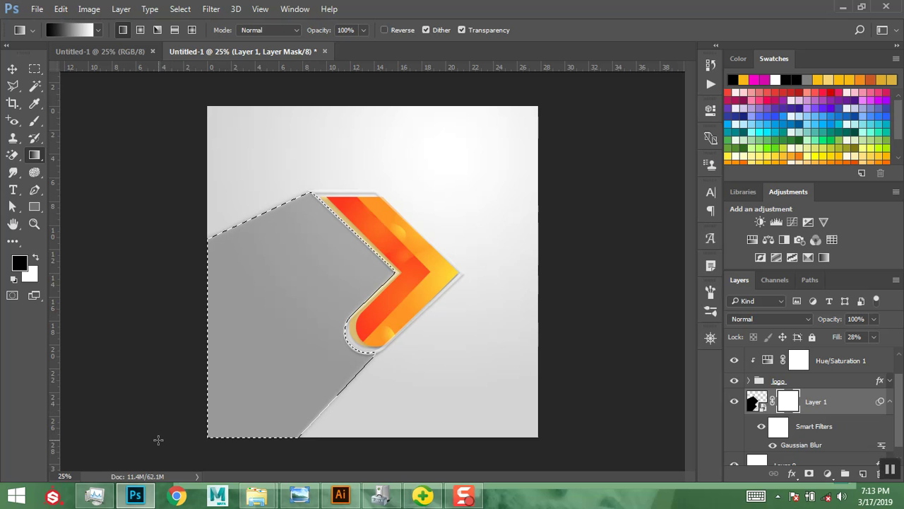
{"action": "left_click_drag", "start_coordinate": [268, 346], "coordinate": [354, 258]}
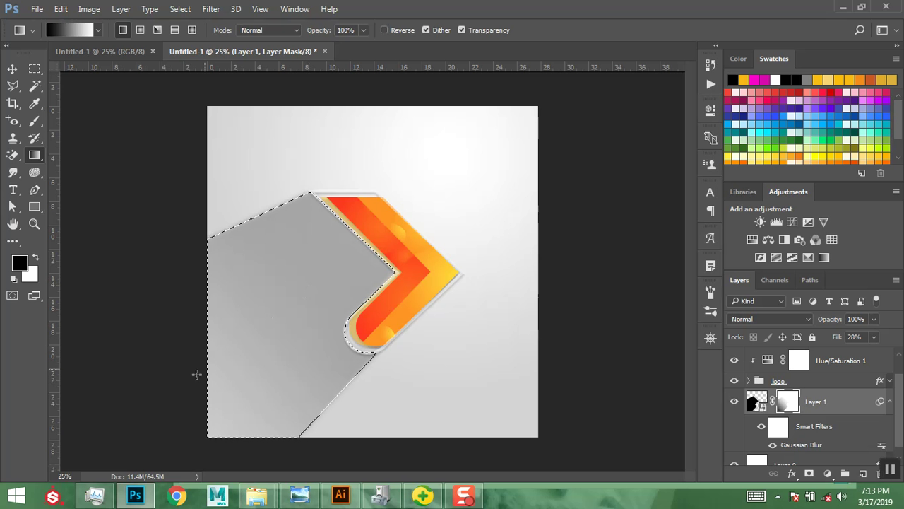
{"action": "left_click_drag", "start_coordinate": [197, 403], "coordinate": [365, 238]}
{"action": "left_click_drag", "start_coordinate": [187, 314], "coordinate": [371, 233]}
{"action": "left_click_drag", "start_coordinate": [186, 422], "coordinate": [213, 386]}
{"action": "left_click_drag", "start_coordinate": [251, 359], "coordinate": [309, 327]}
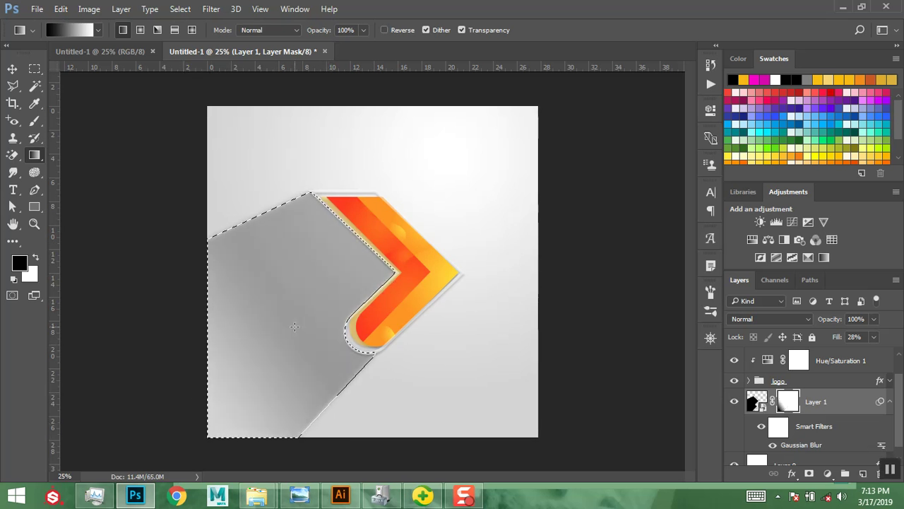
{"action": "left_click_drag", "start_coordinate": [219, 339], "coordinate": [388, 245]}
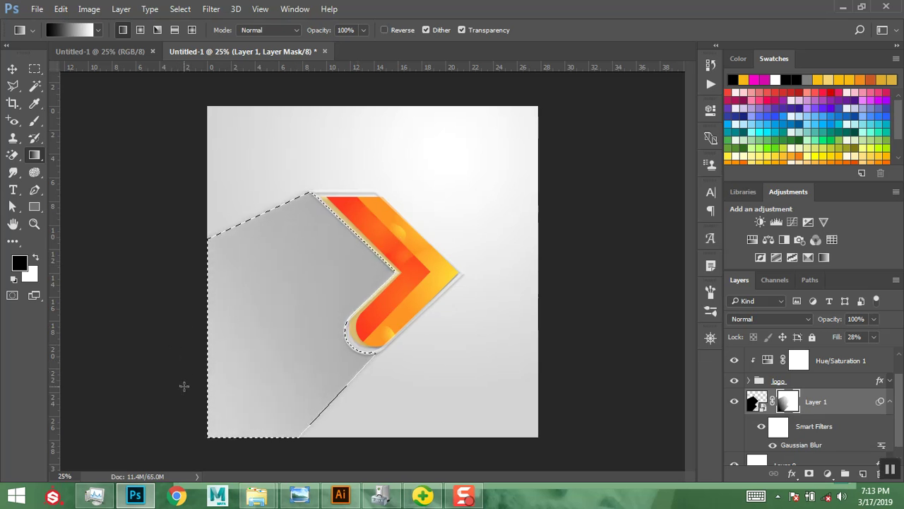
{"action": "key", "text": "ctrl+d"}
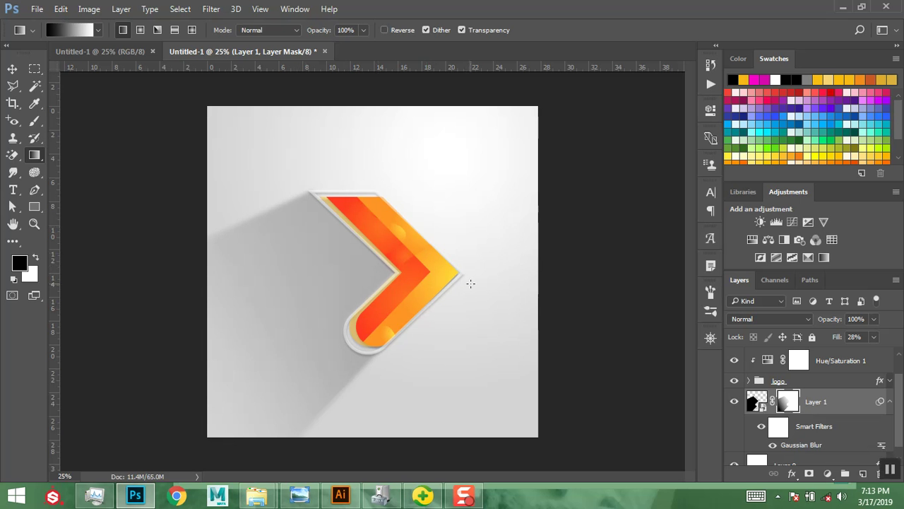
Lower the shadow layer's opacity to 41%.
{"action": "left_click", "coordinate": [755, 402]}
{"action": "left_click", "coordinate": [873, 320]}
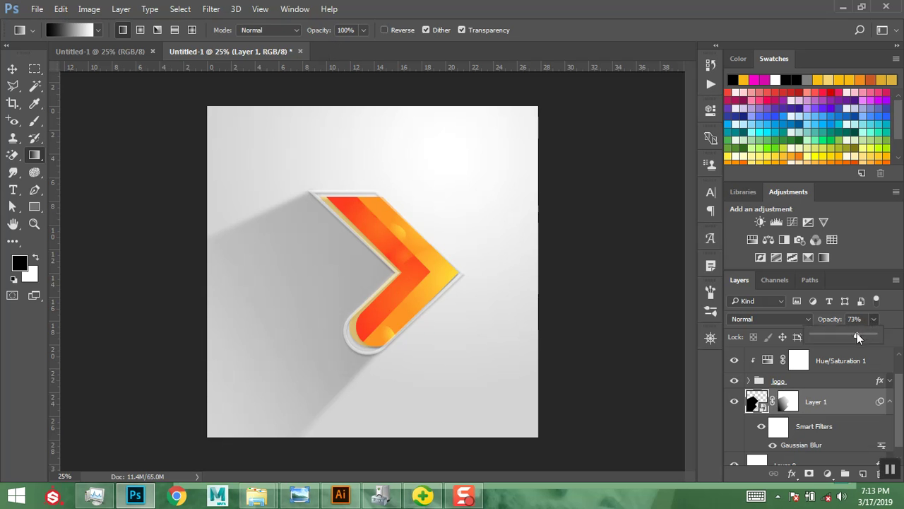
{"action": "left_click_drag", "start_coordinate": [857, 333], "coordinate": [856, 333]}
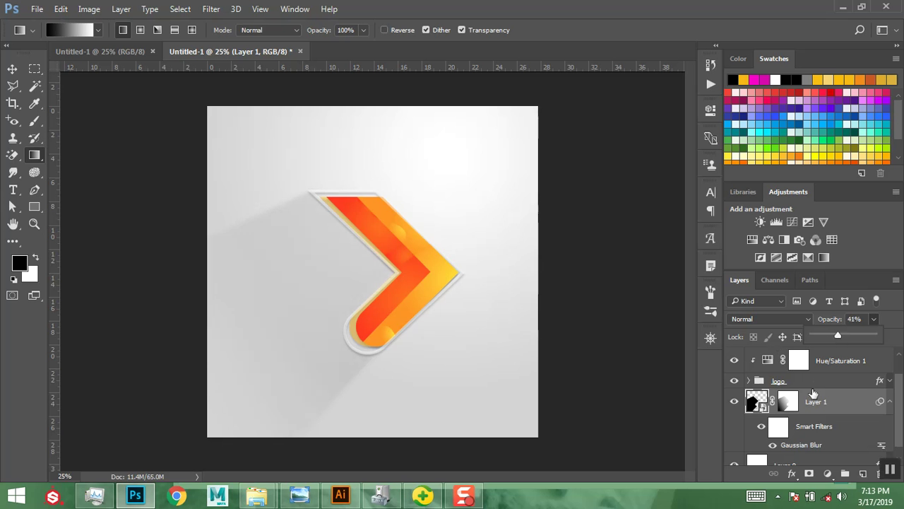
Paint black on the shadow's mask with a soft 1100 px brush at 53% opacity, fading the shadow along the canvas's left and lower edges.
{"action": "left_click", "coordinate": [792, 405]}
{"action": "left_click", "coordinate": [795, 407]}
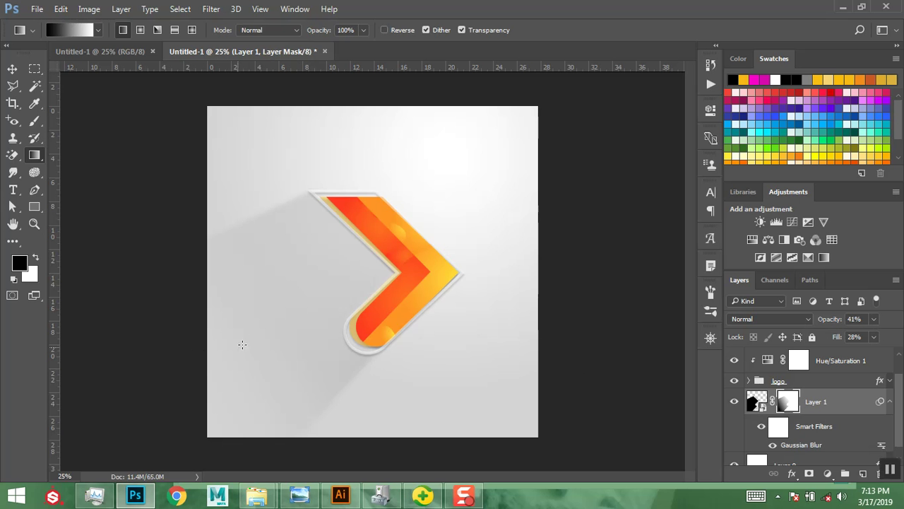
{"action": "left_click", "coordinate": [34, 120]}
{"action": "key", "text": "bracketright"}
{"action": "key", "text": "bracketright"}
{"action": "key", "text": "bracketright"}
{"action": "key", "text": "bracketright"}
{"action": "key", "text": "bracketright"}
{"action": "key", "text": "bracketright"}
{"action": "key", "text": "bracketright"}
{"action": "key", "text": "bracketright"}
{"action": "key", "text": "bracketright"}
{"action": "key", "text": "bracketright"}
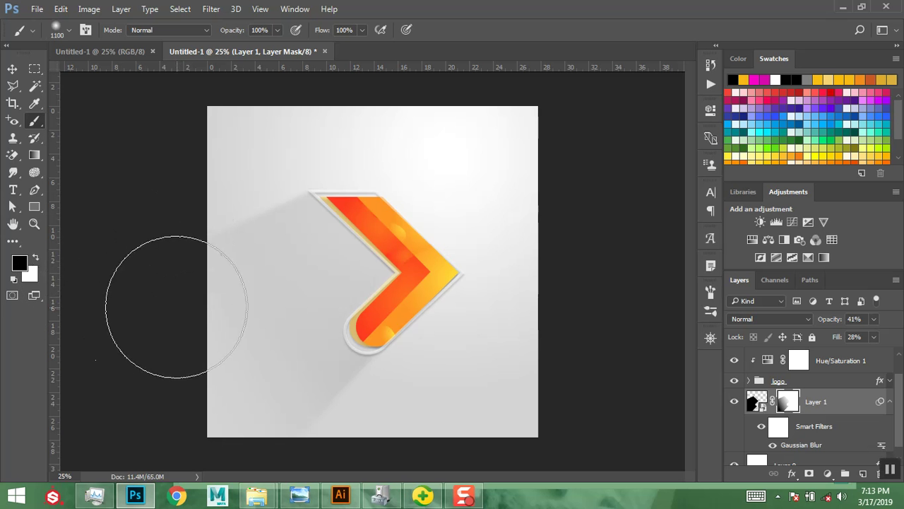
{"action": "left_click", "coordinate": [280, 29]}
{"action": "left_click", "coordinate": [249, 46]}
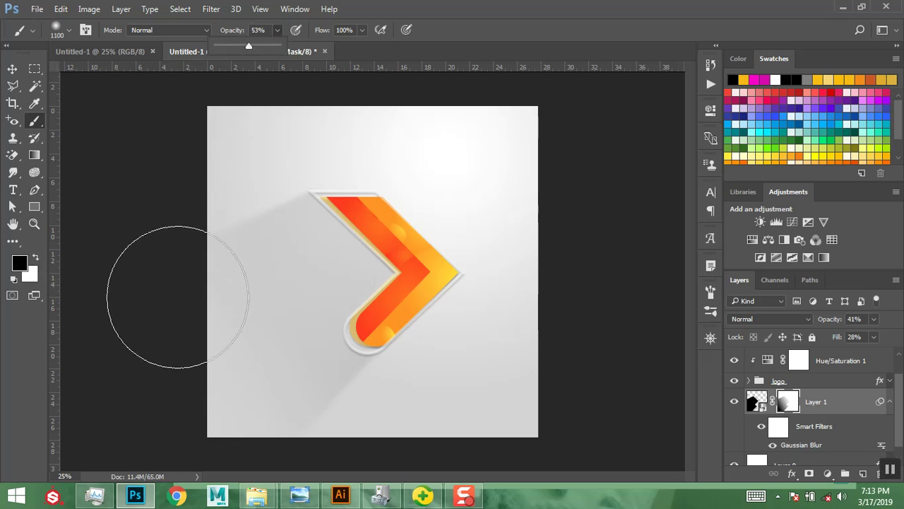
{"action": "left_click", "coordinate": [200, 321]}
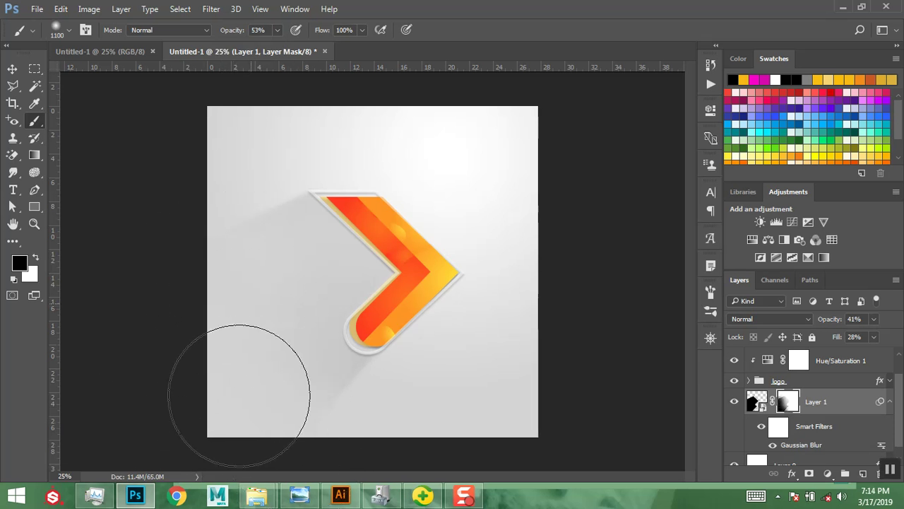
{"action": "mouse_move", "coordinate": [188, 317]}
{"action": "left_mouse_down"}
{"action": "mouse_move", "coordinate": [185, 302]}
{"action": "mouse_move", "coordinate": [278, 427]}
{"action": "left_mouse_up"}
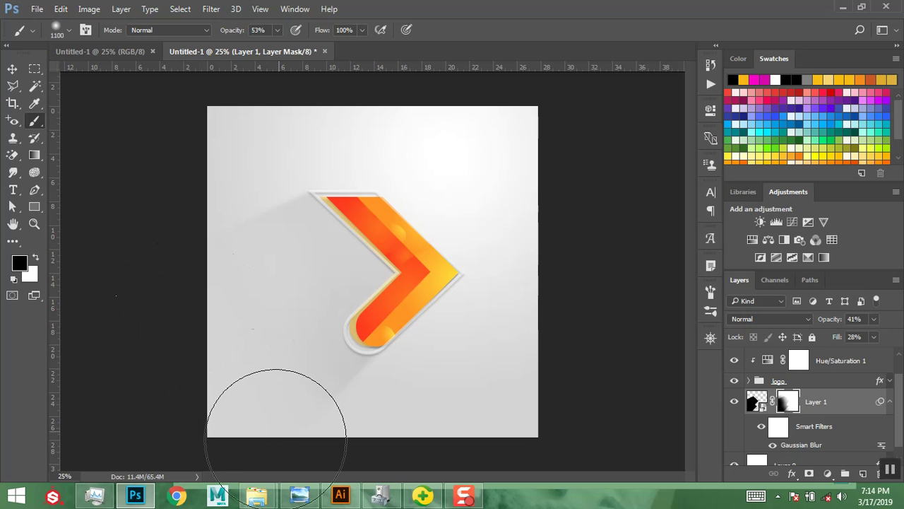
{"action": "left_click", "coordinate": [13, 68]}
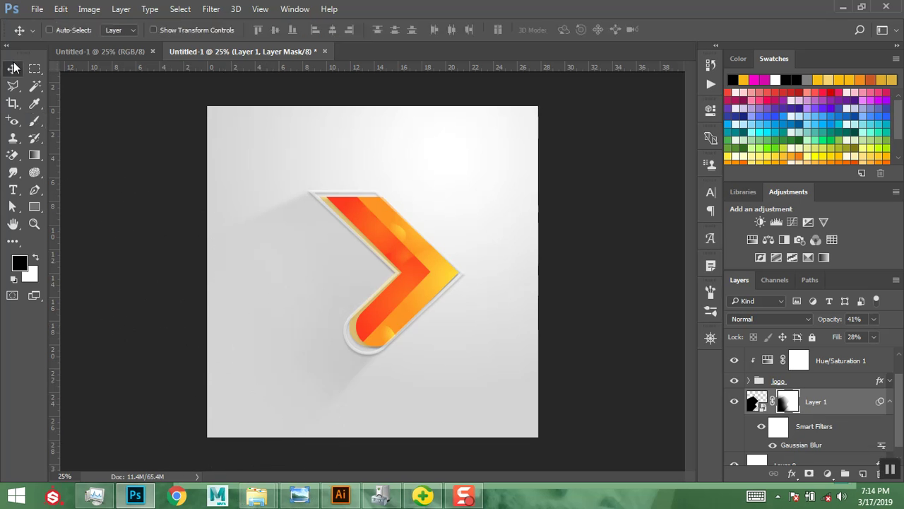